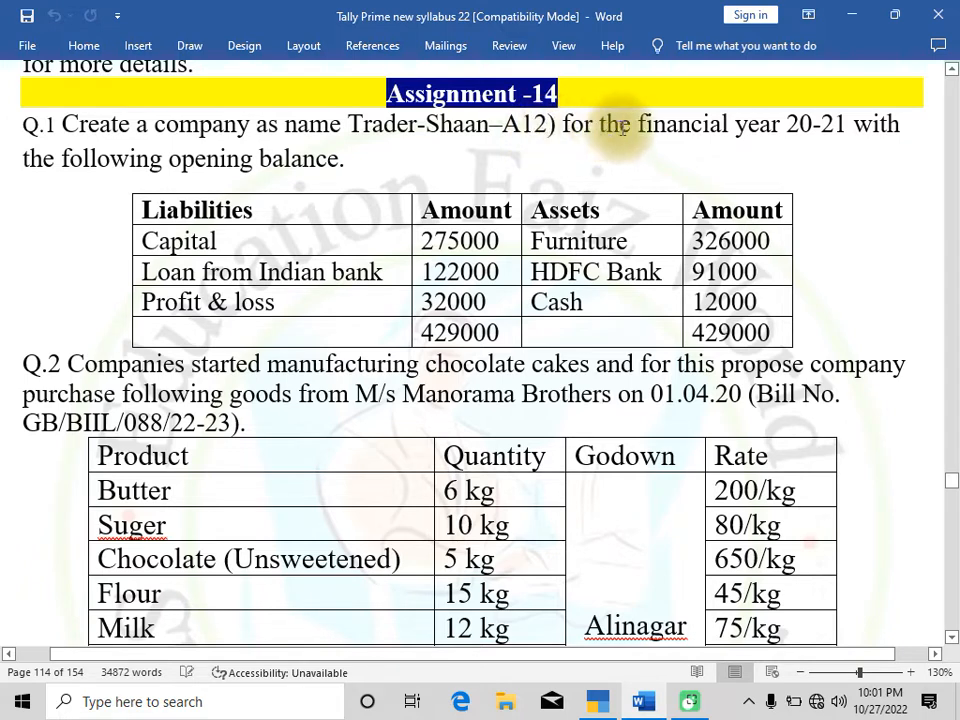
Change the financial year in the Q.1 assignment text to 22-23
left_click(815, 127)
key("BackSpace")
type("2")
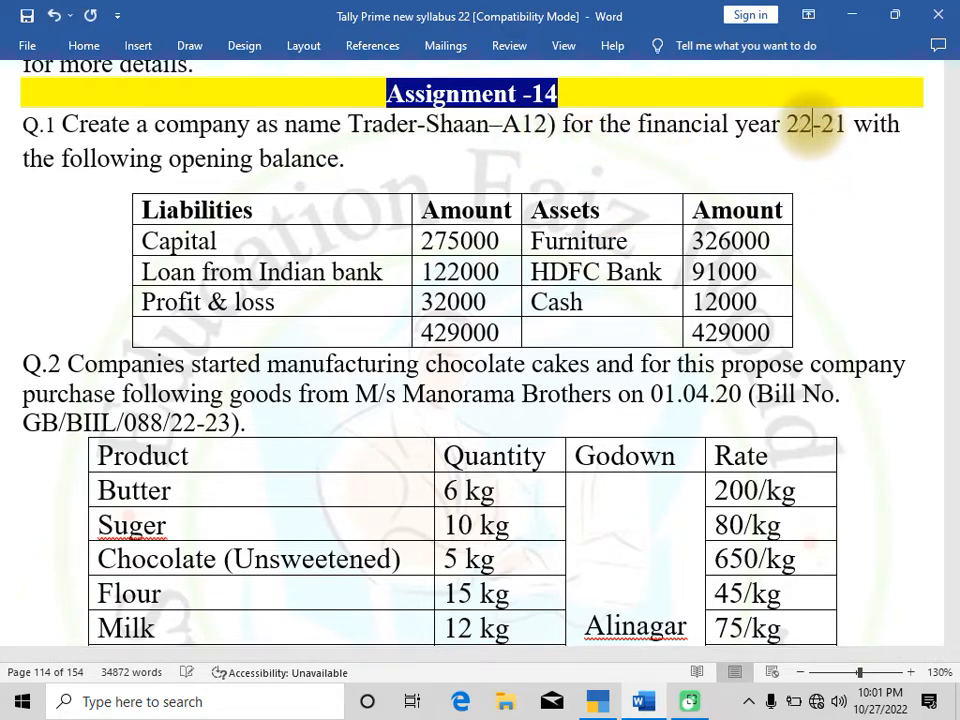
left_click(845, 127)
key("BackSpace")
type("3")
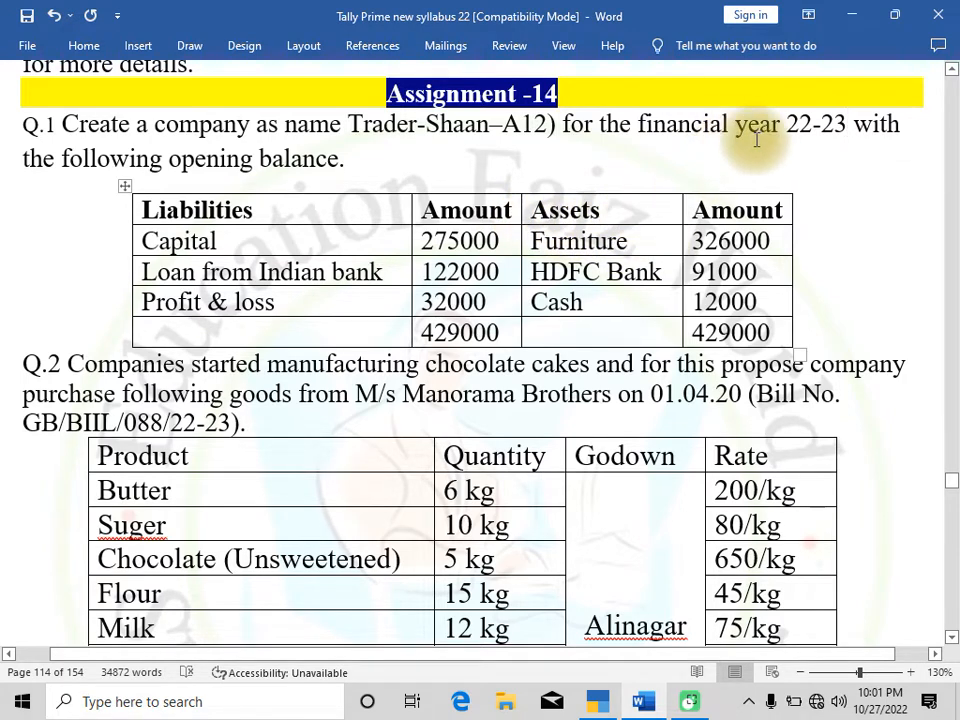
Change the financial year in the Q.1 assignment text to 21-22
left_click(811, 122)
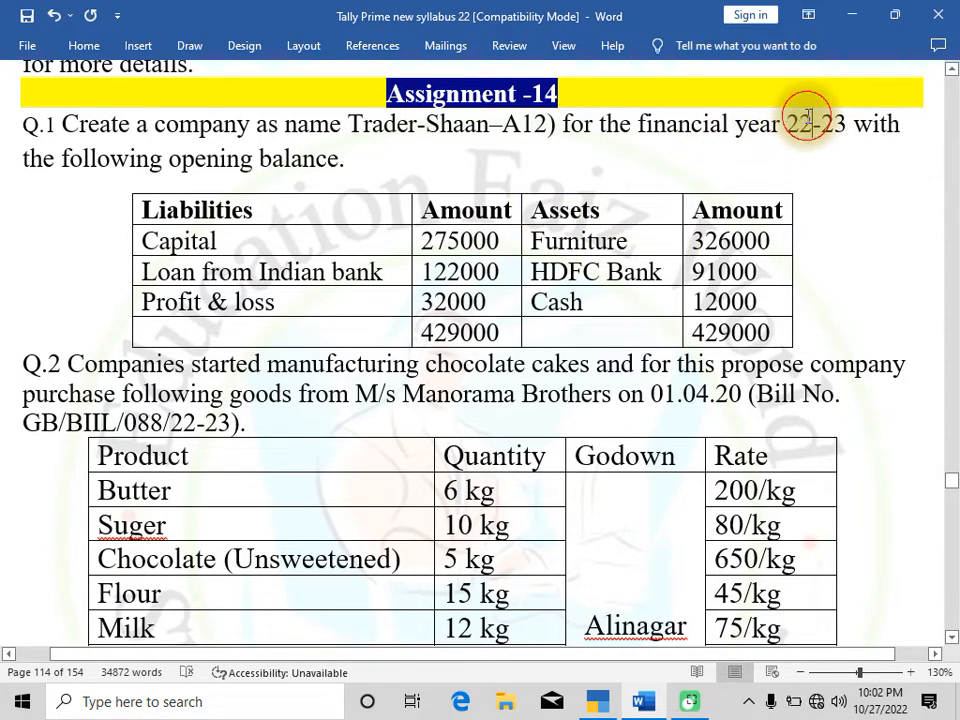
key("BackSpace")
type("1")
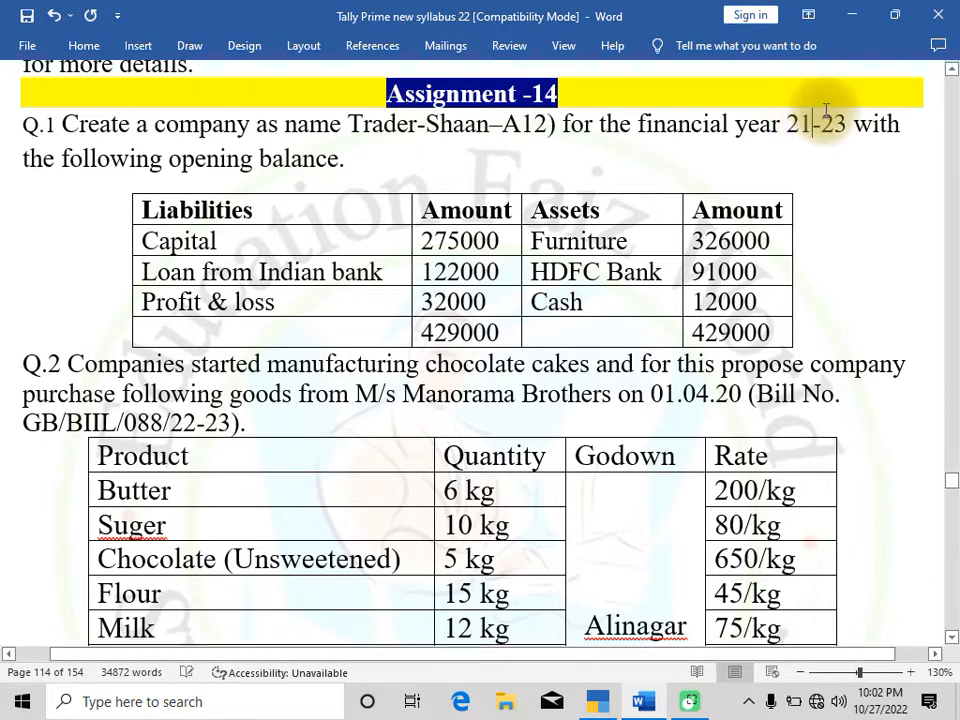
left_click(846, 124)
key("BackSpace")
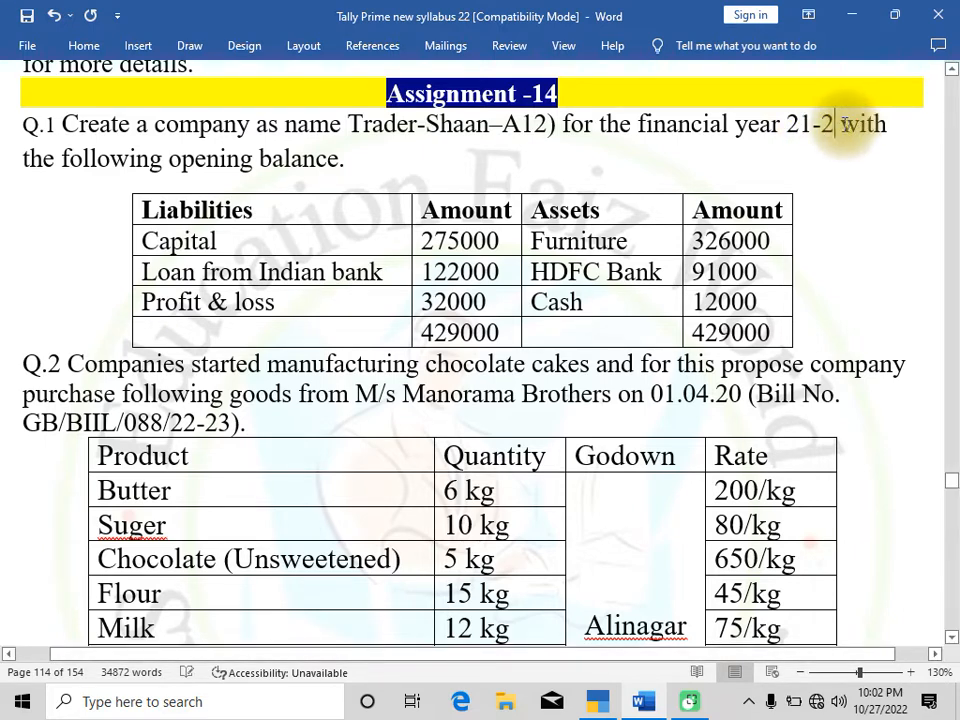
type("2")
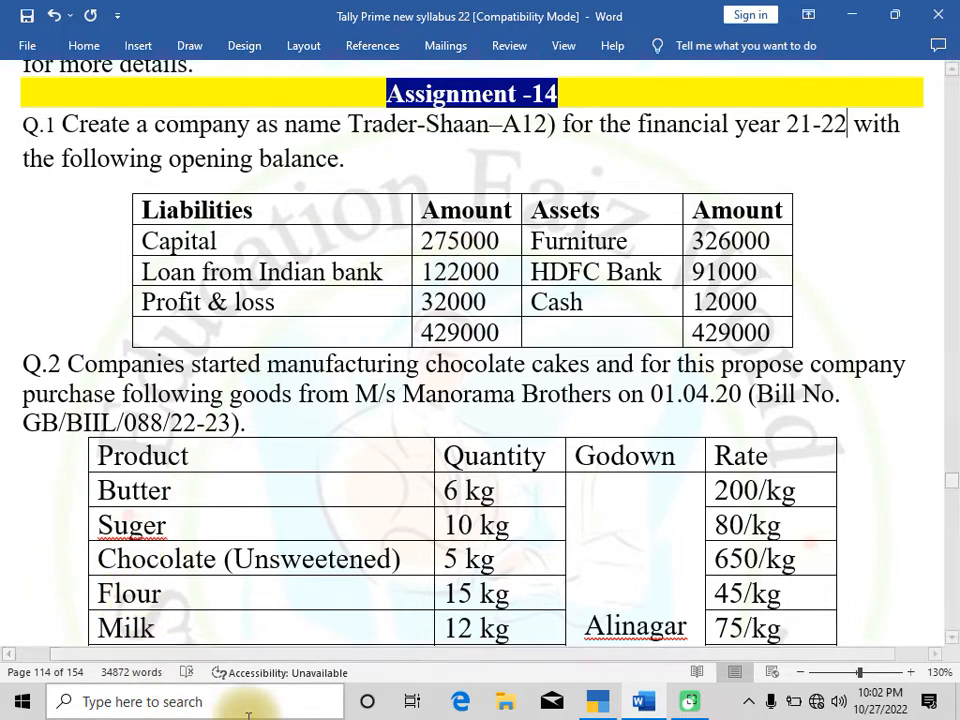
Switch to TallyPrime, accept the company feature settings and start creating a new ledger
left_click(597, 701)
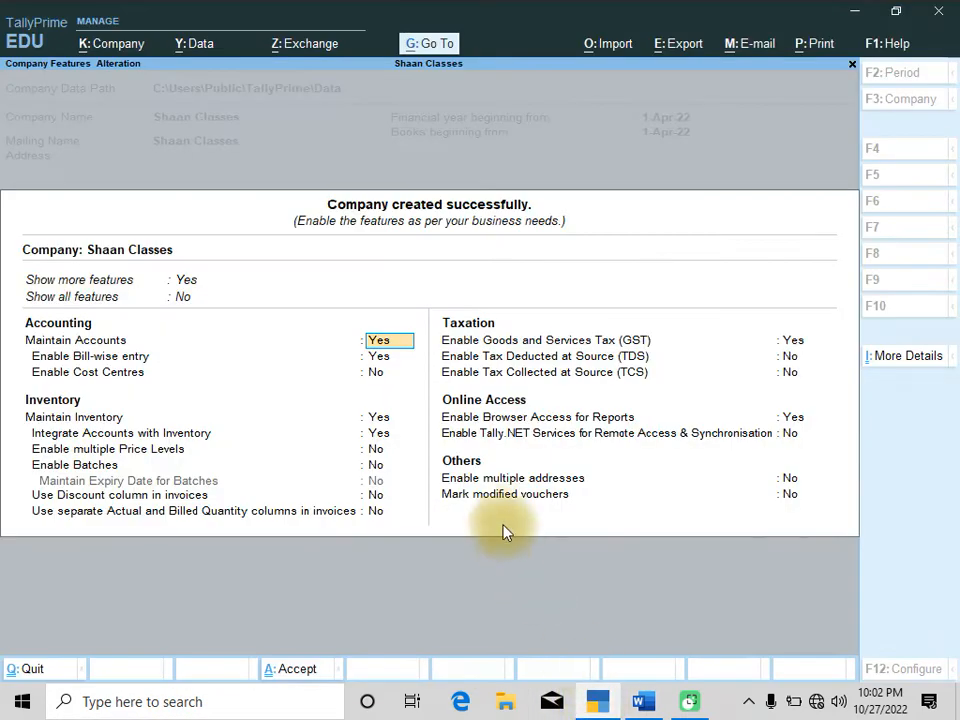
key("ctrl+a")
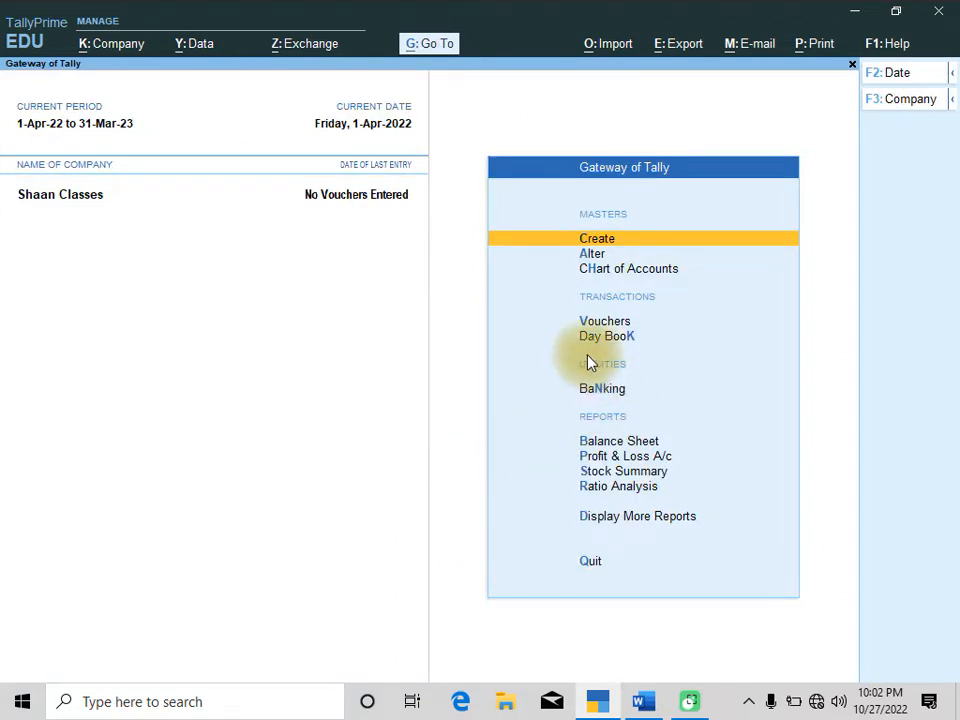
key("Return")
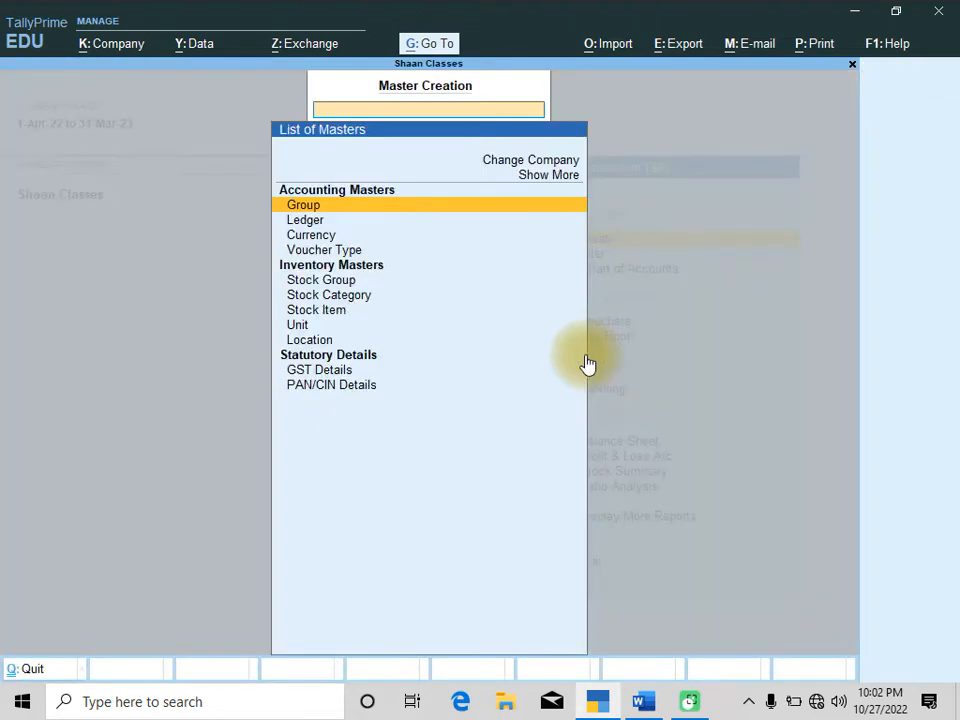
key("Down")
key("Return")
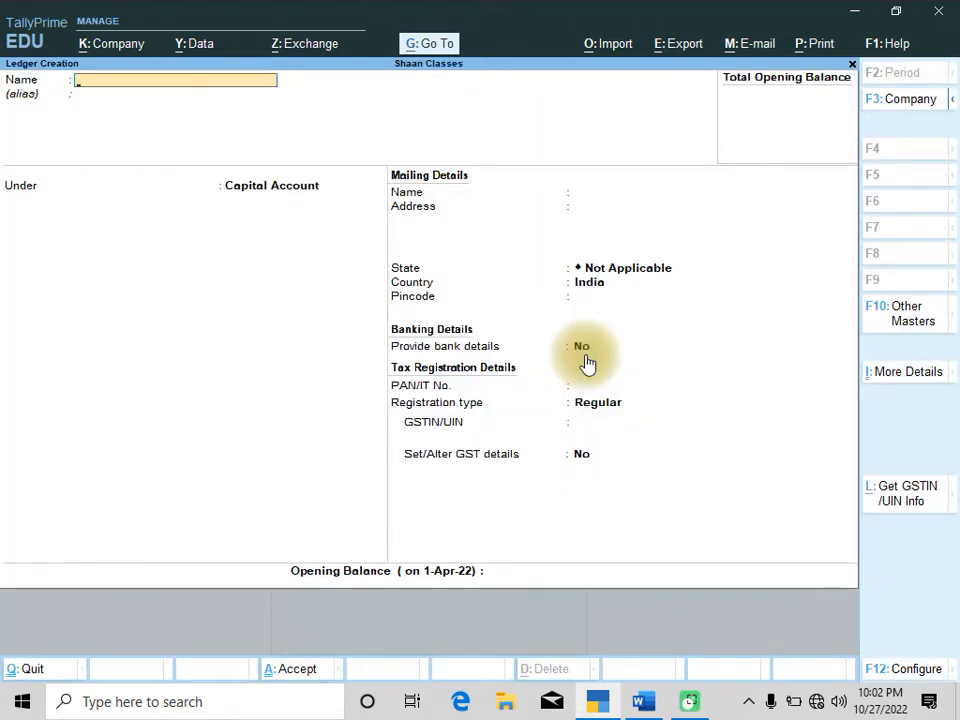
Create a ledger named Capital under the Capital Account group, checking the assignment's opening balance table
key("alt+Tab")
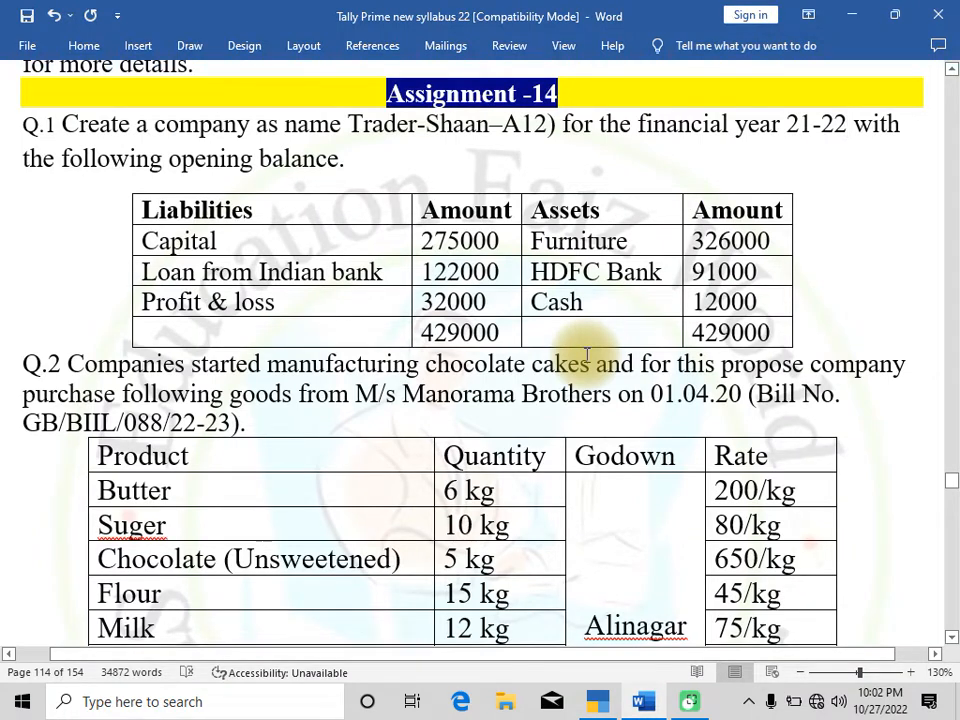
key("alt+Tab")
type("Ca")
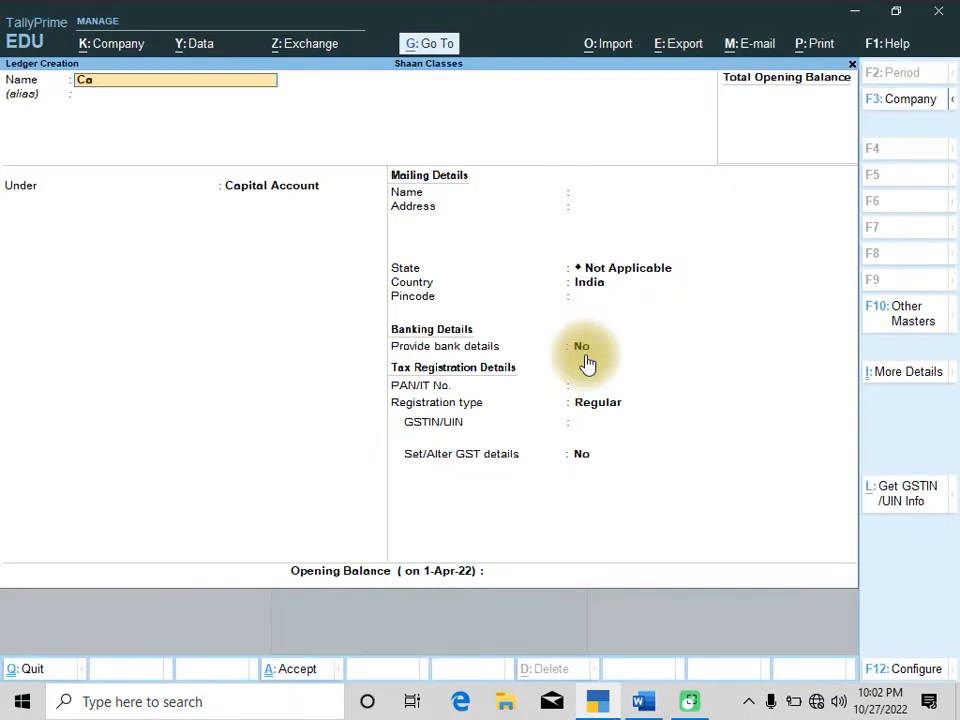
key("Return")
key("Return")
key("Return")
key("Return")
key("Return")
key("Return")
key("Return")
key("Return")
key("Return")
key("Return")
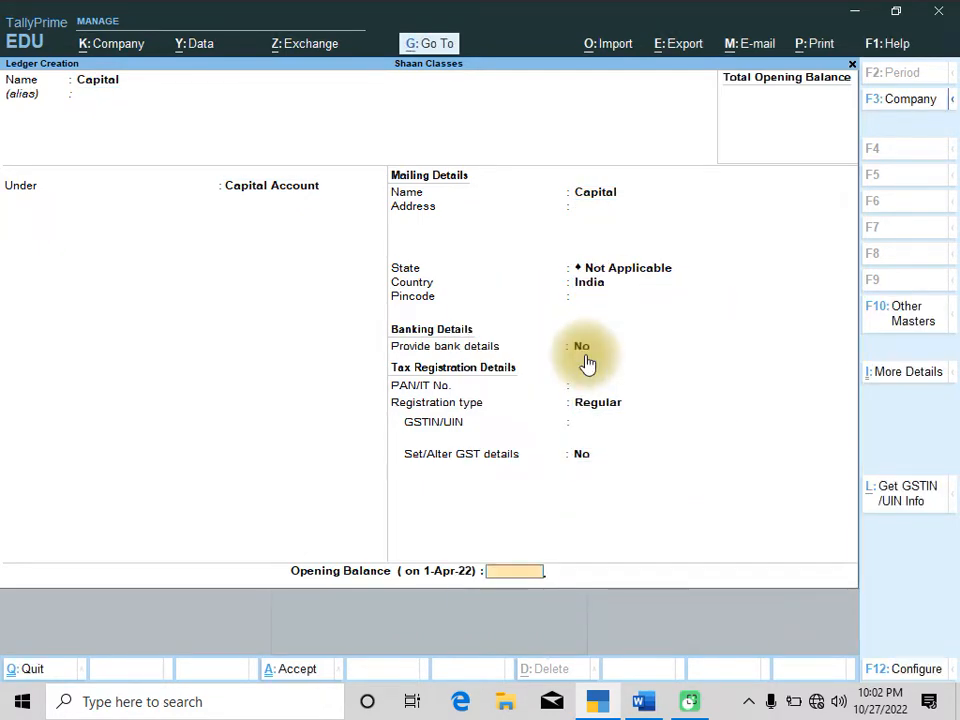
Enter an opening balance of 275000 for the Capital ledger and save it
key("alt+Tab")
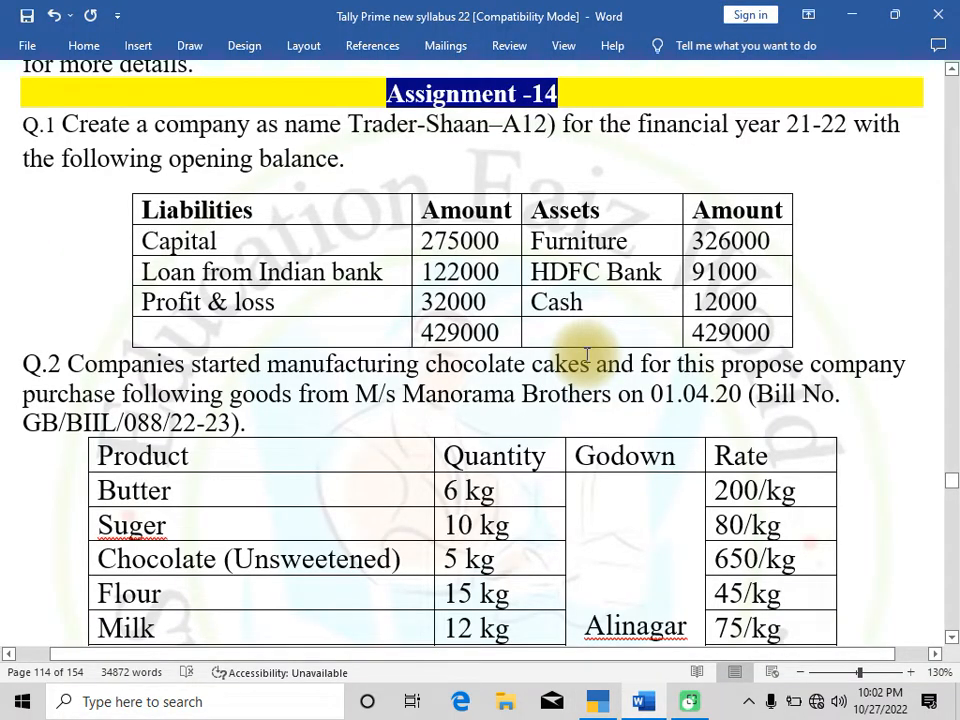
key("alt+Tab")
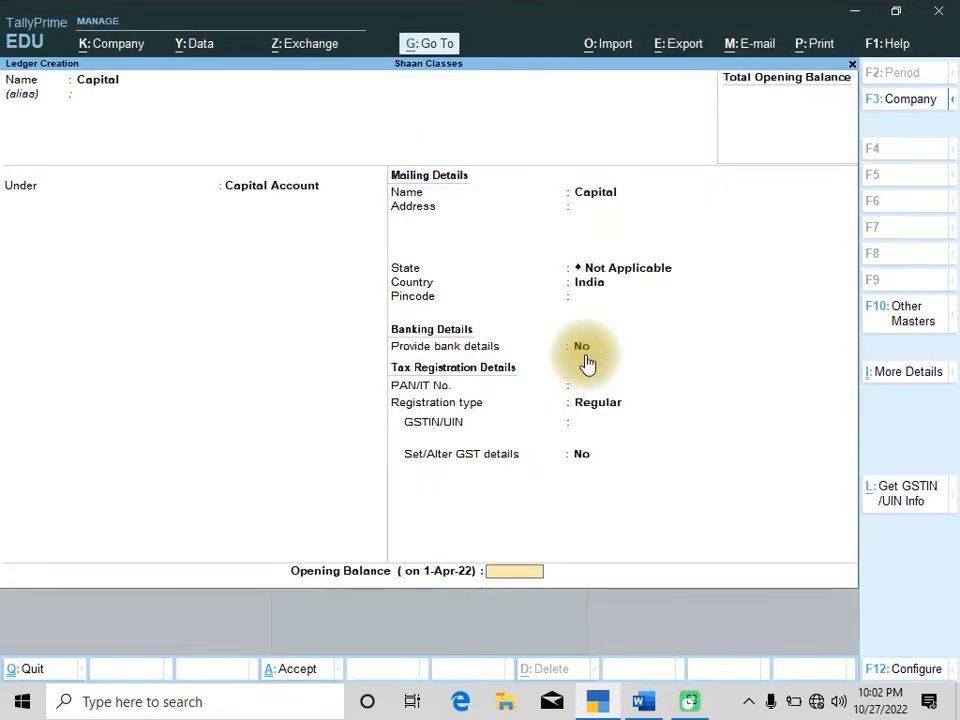
type("2750000.00")
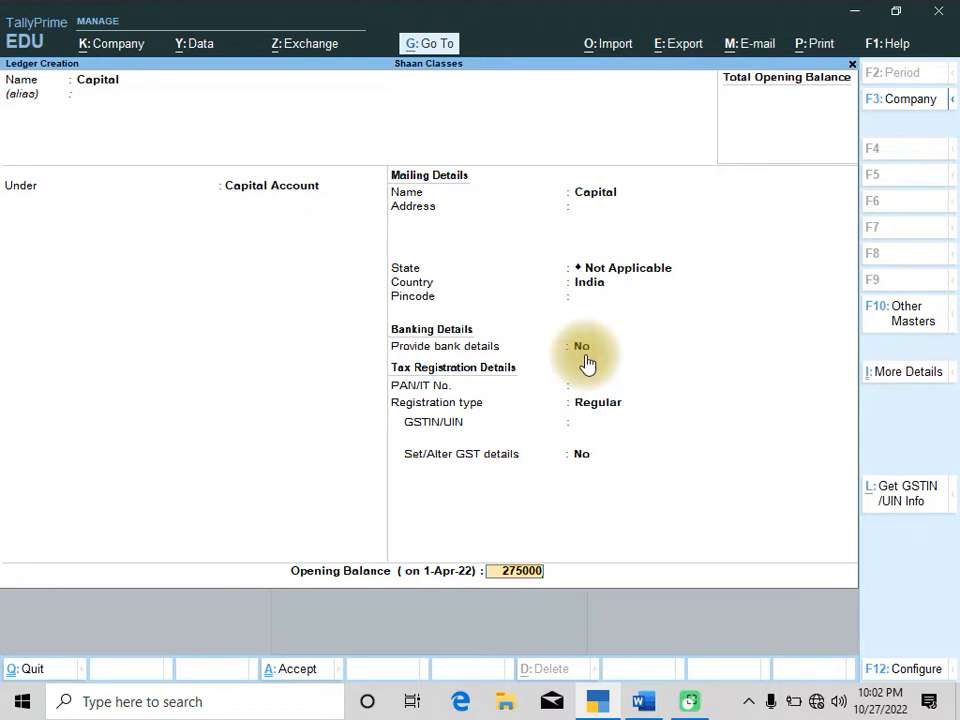
key("Return")
key("Return")
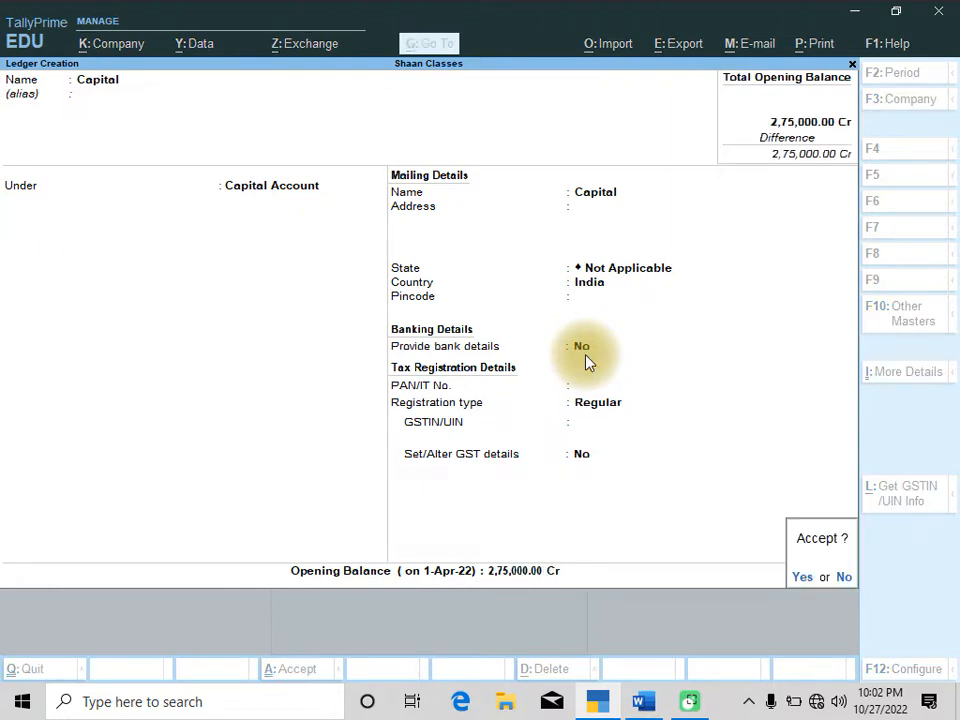
key("Return")
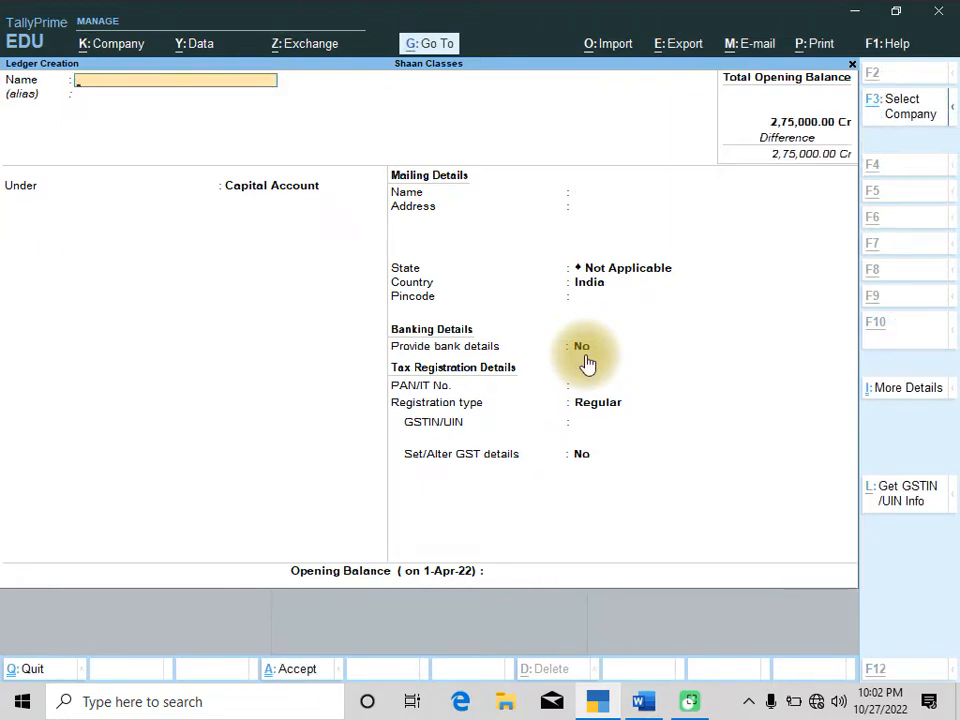
Create a ledger named Furniture under Fixed Assets, keeping GST applicable with Services as the supply type
key("alt+Tab")
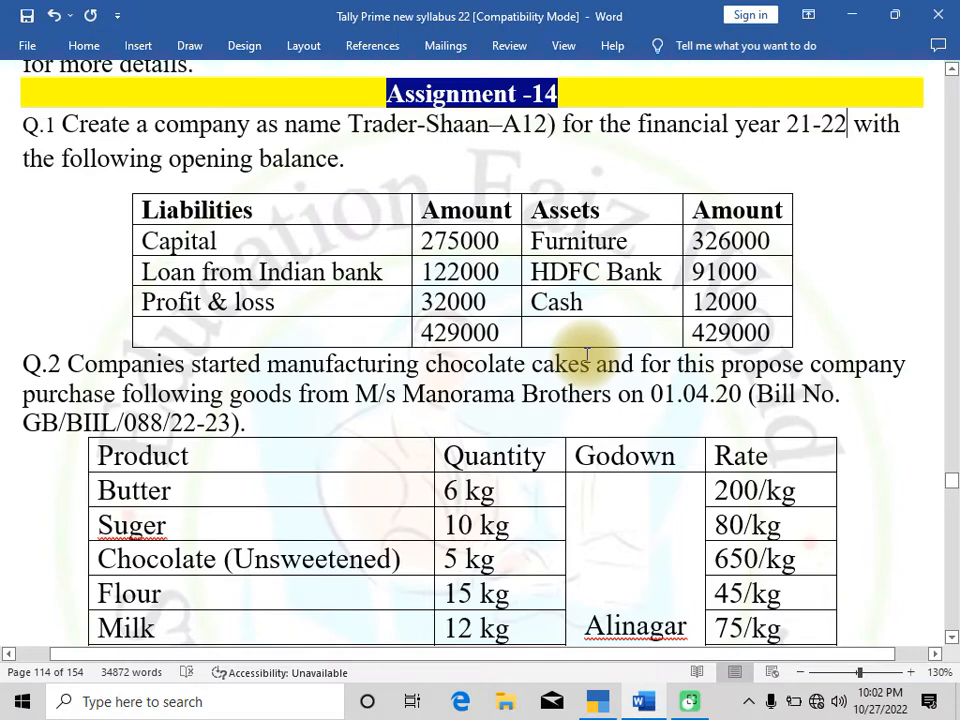
key("alt+Tab")
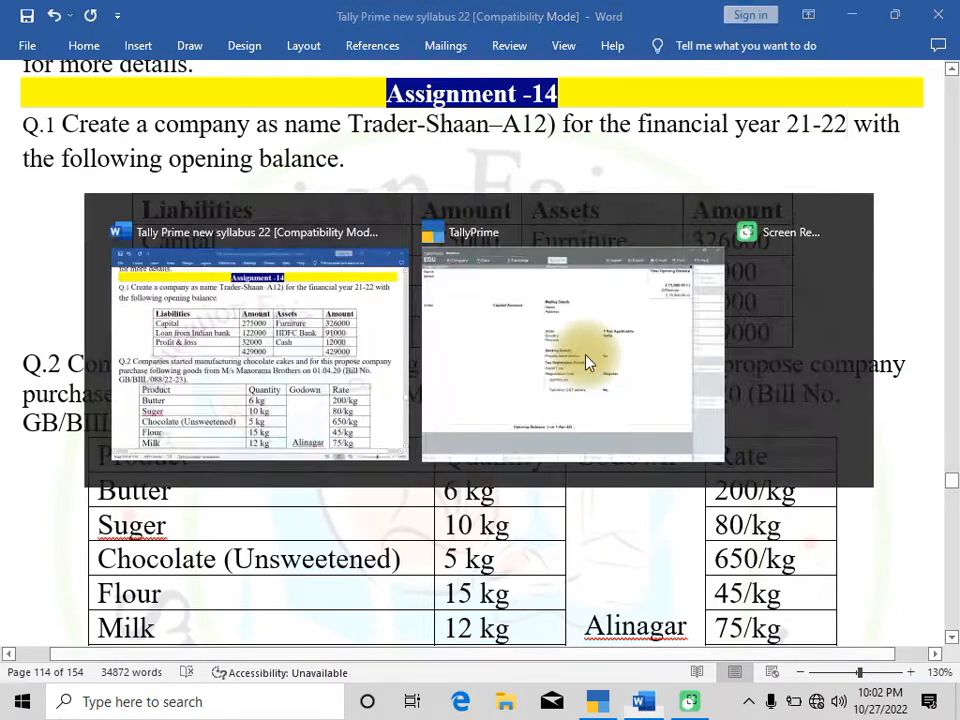
type("Furniture")
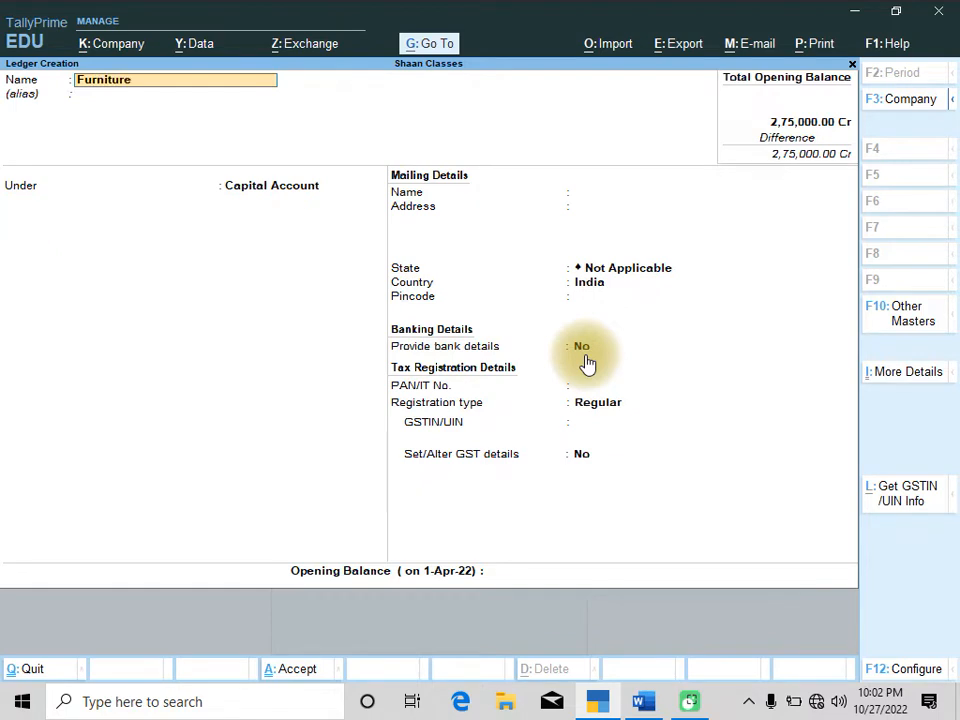
key("Return")
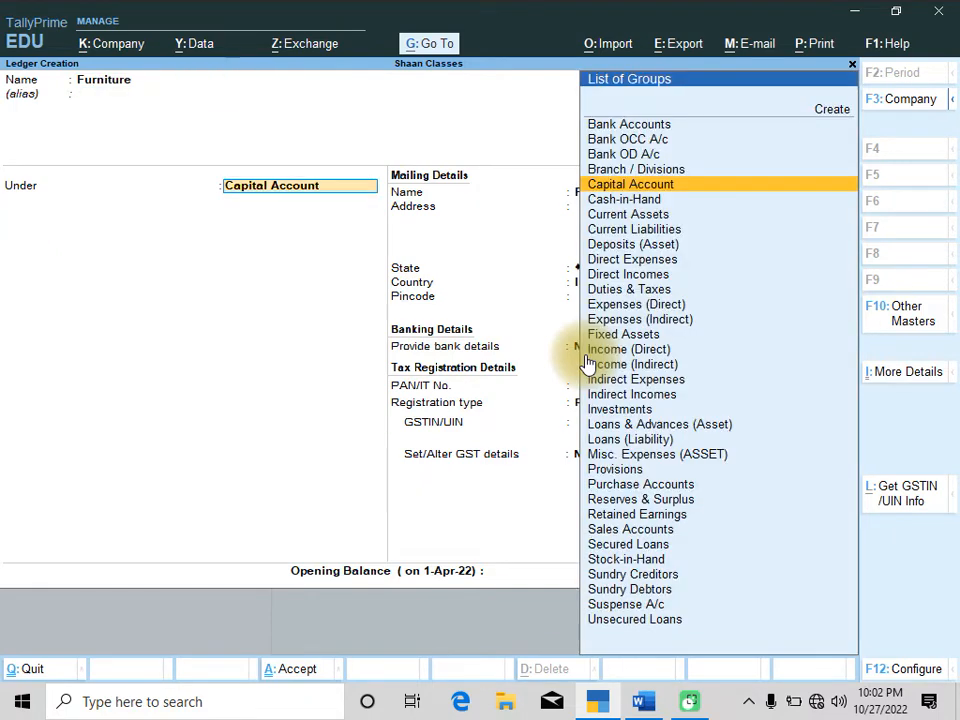
type("Fixe")
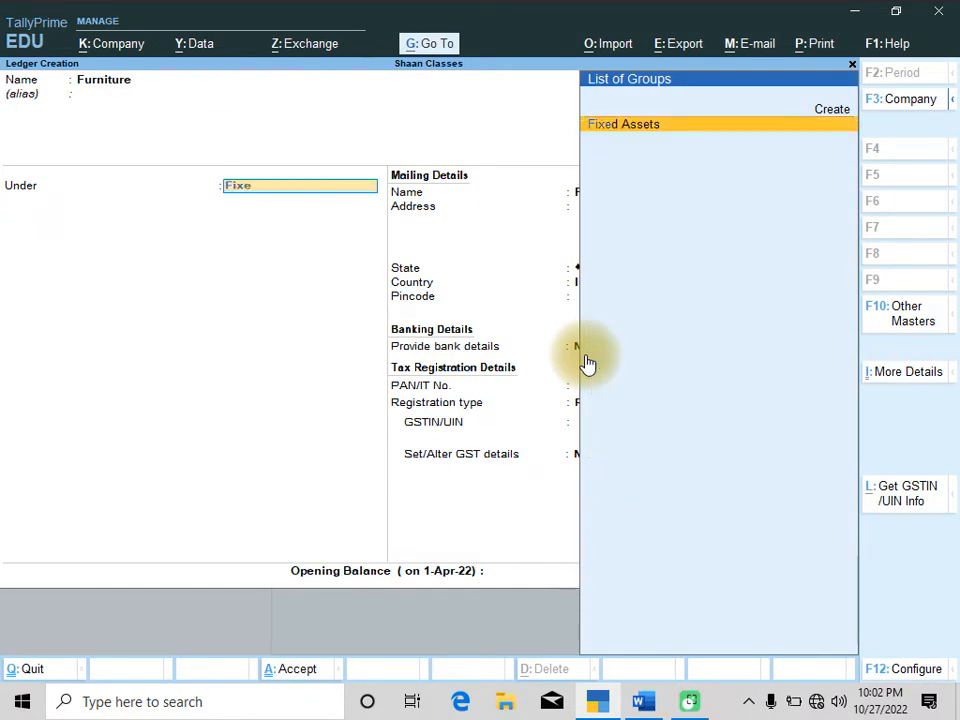
key("Return")
key("Return")
key("Return")
key("Return")
key("Return")
key("Return")
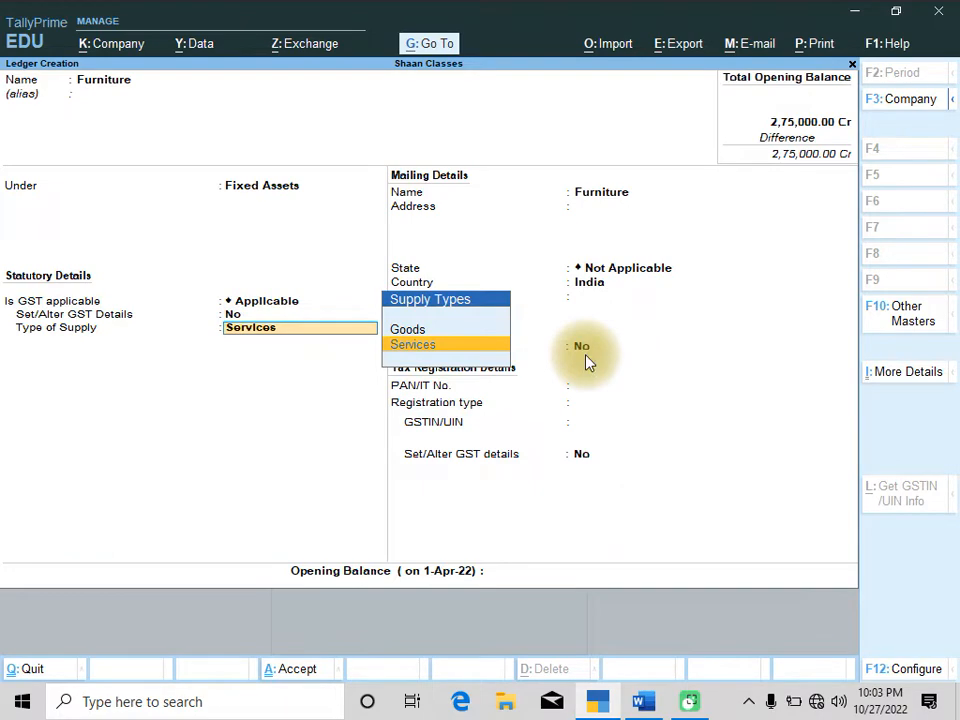
key("Return")
key("Return")
key("Return")
key("Return")
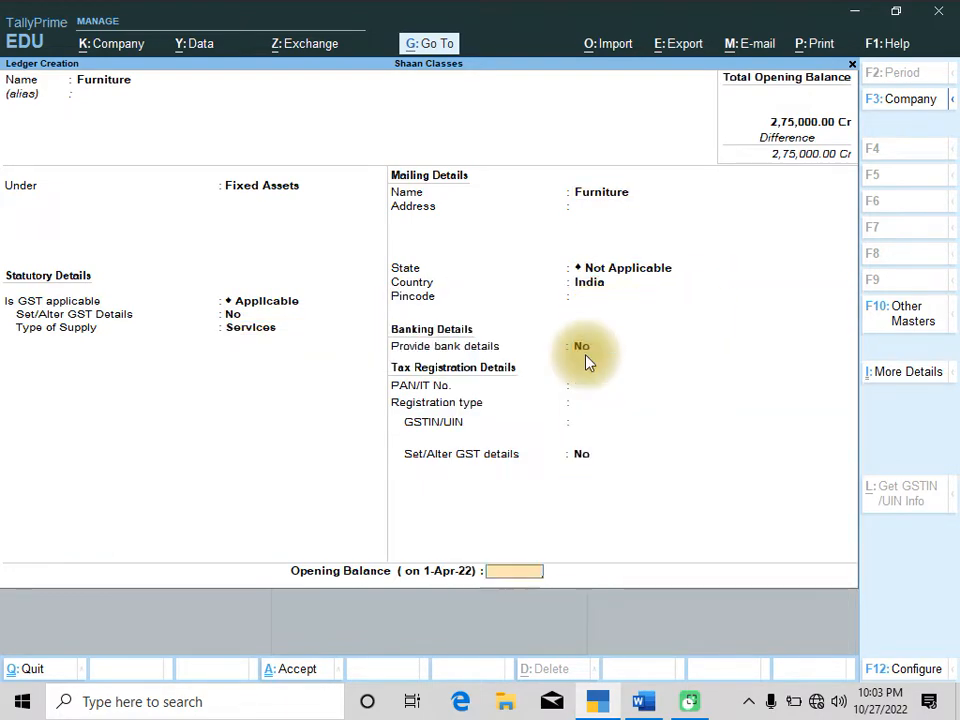
Enter an opening balance of 3,26,000 for the Furniture ledger and save it
key("n")
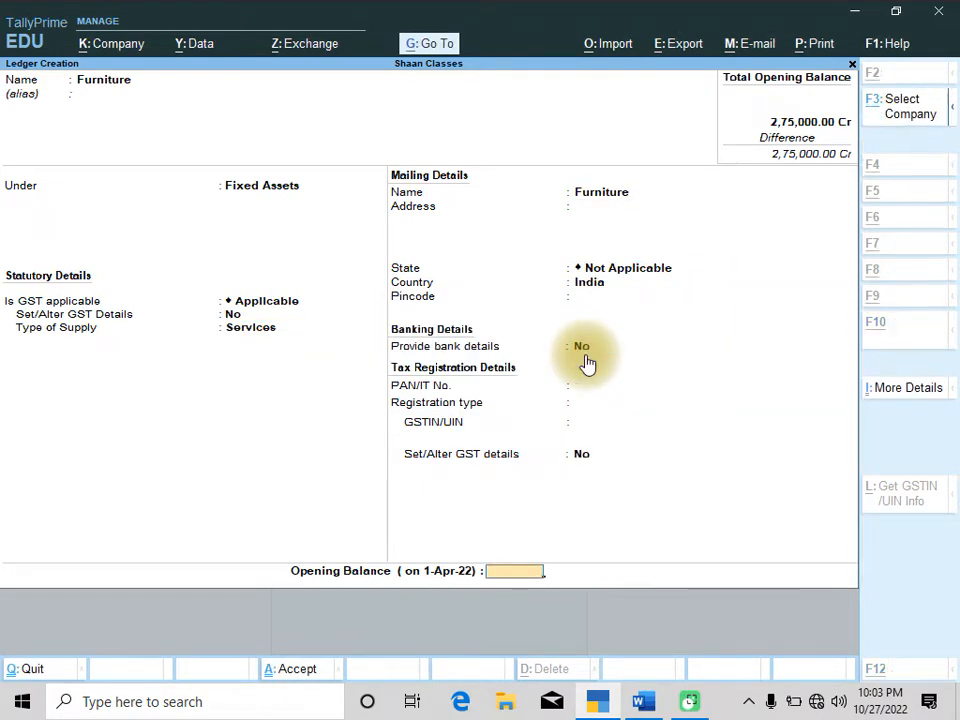
key("alt+Tab")
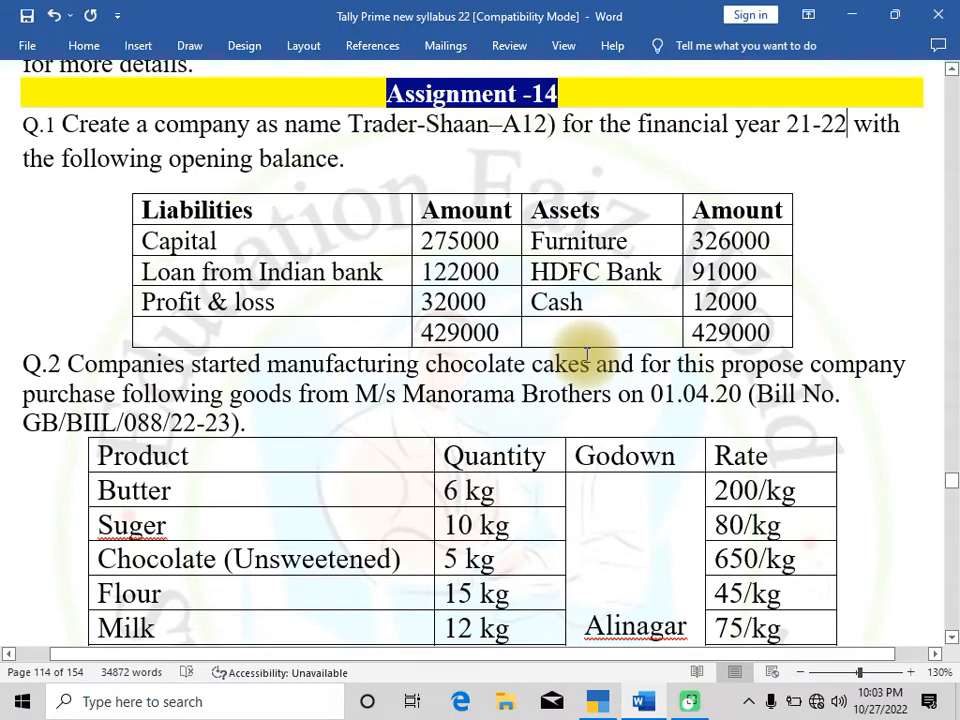
key("alt+Tab")
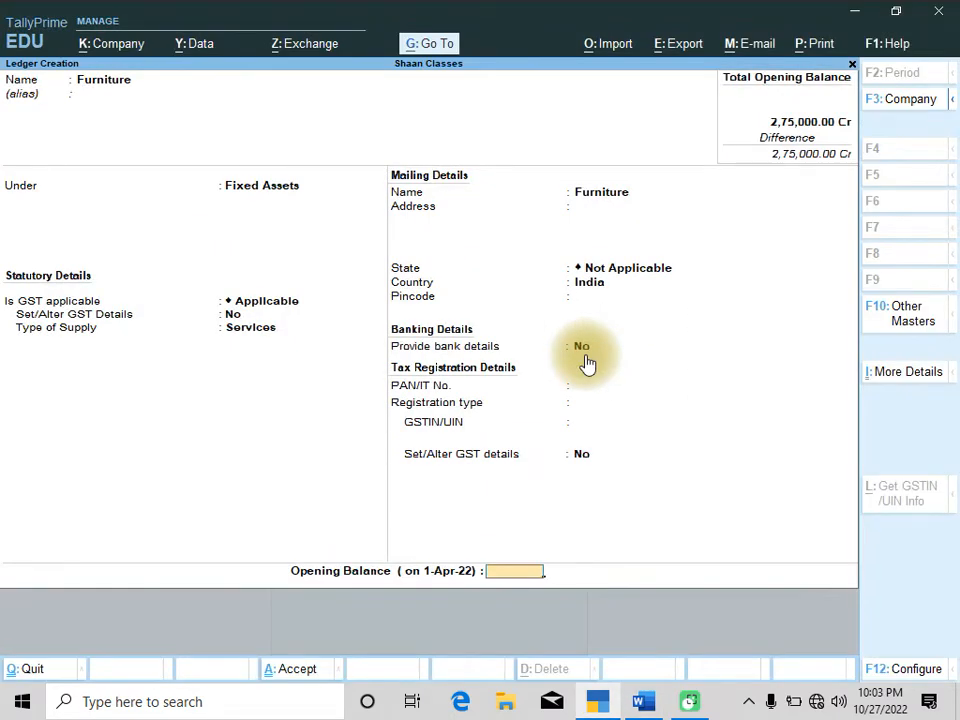
type("3,26,000")
key("Return")
key("Return")
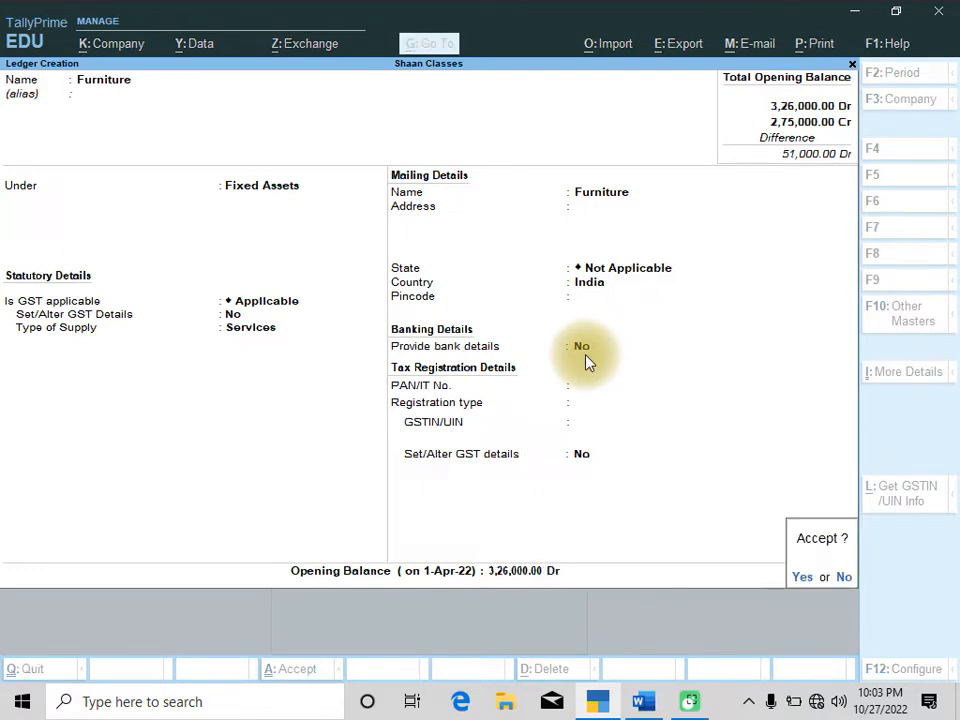
key("Return")
Check the assignment's opening balance table and create a ledger named Loan From Indian Bank
key("alt+Tab")
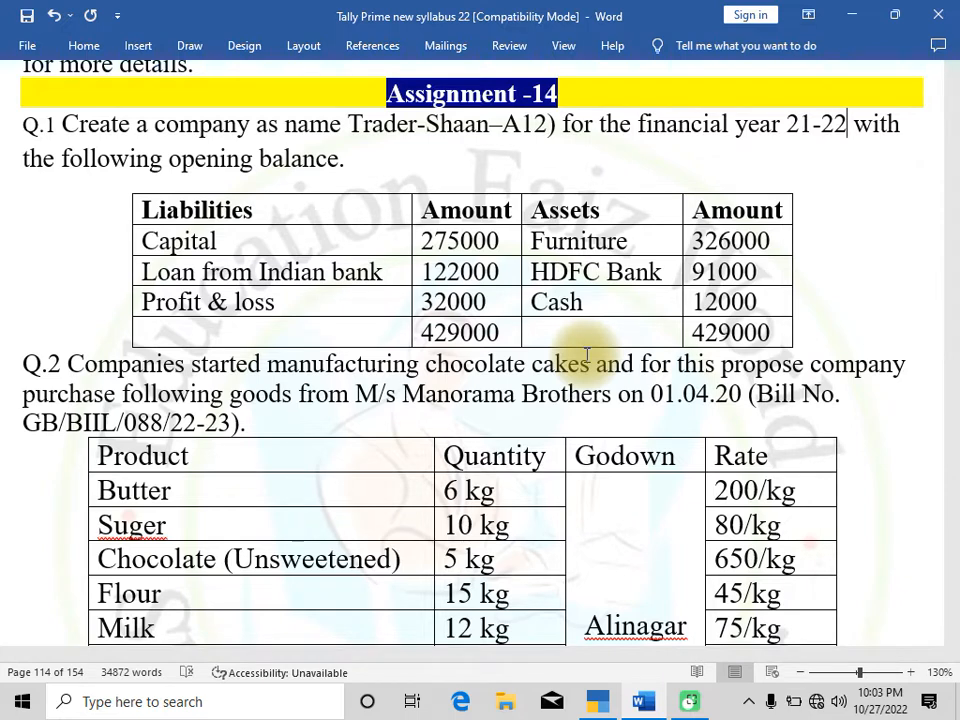
key("alt+Tab")
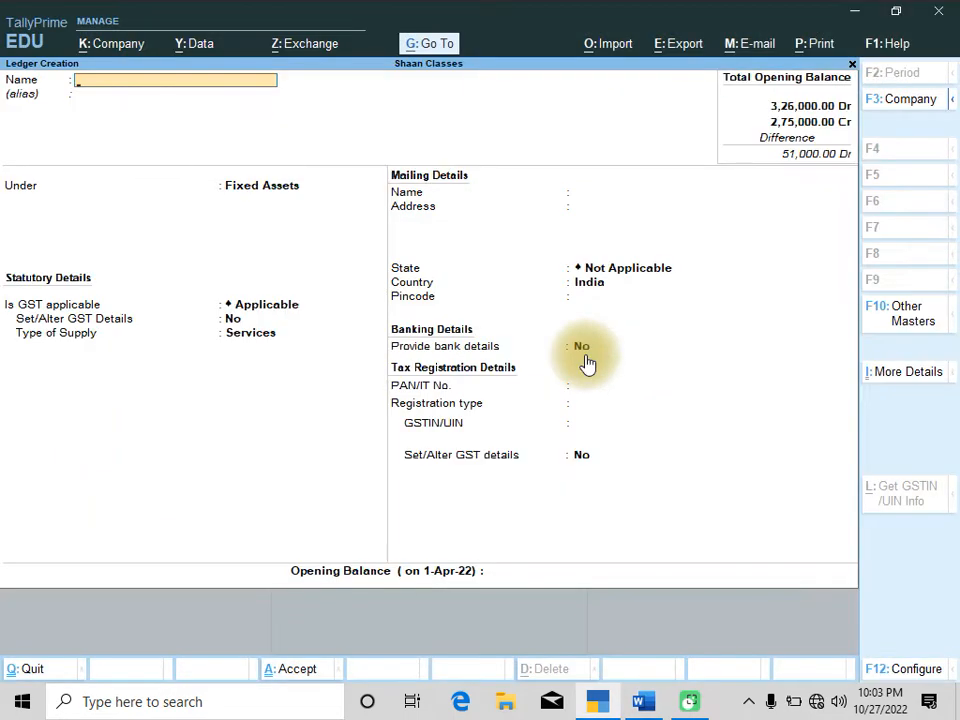
type("Indian Bank")
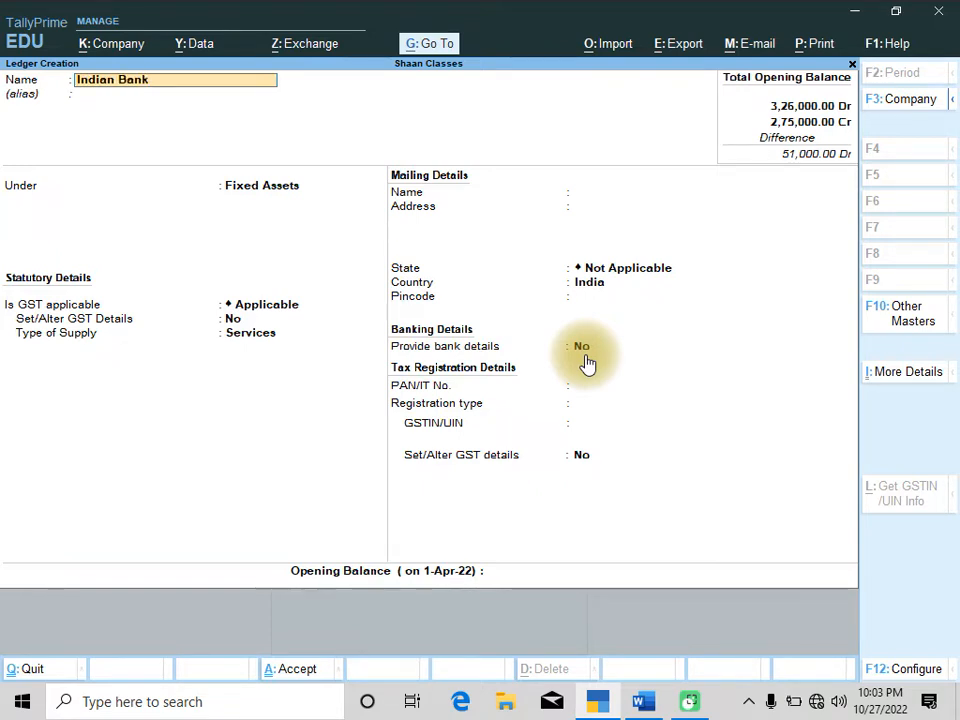
type("Loan ")
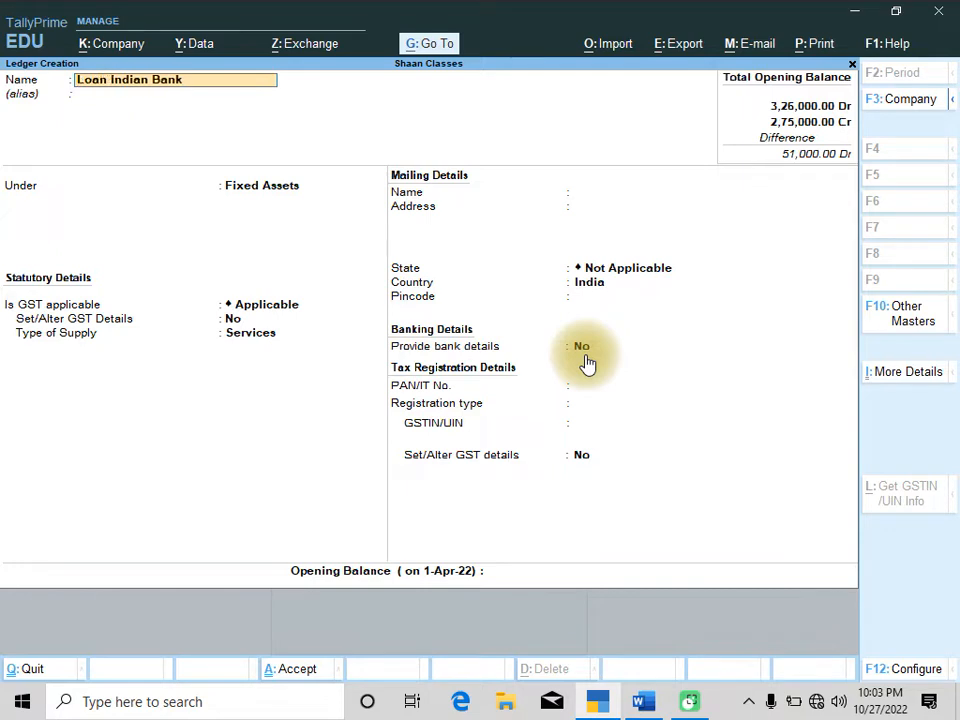
type("From")
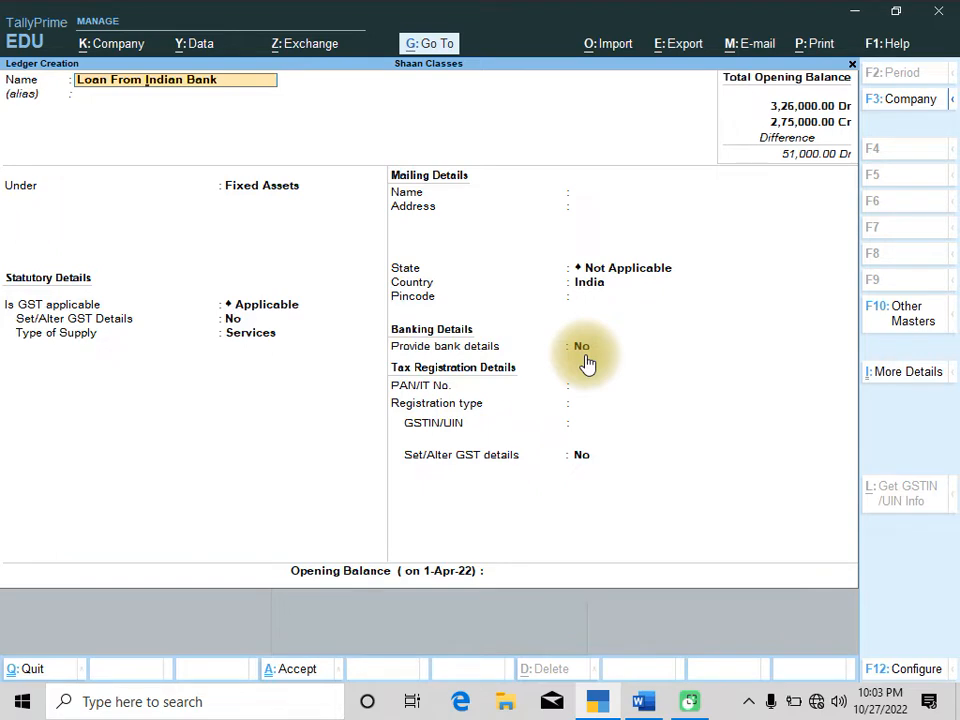
key("Return")
key("Return")
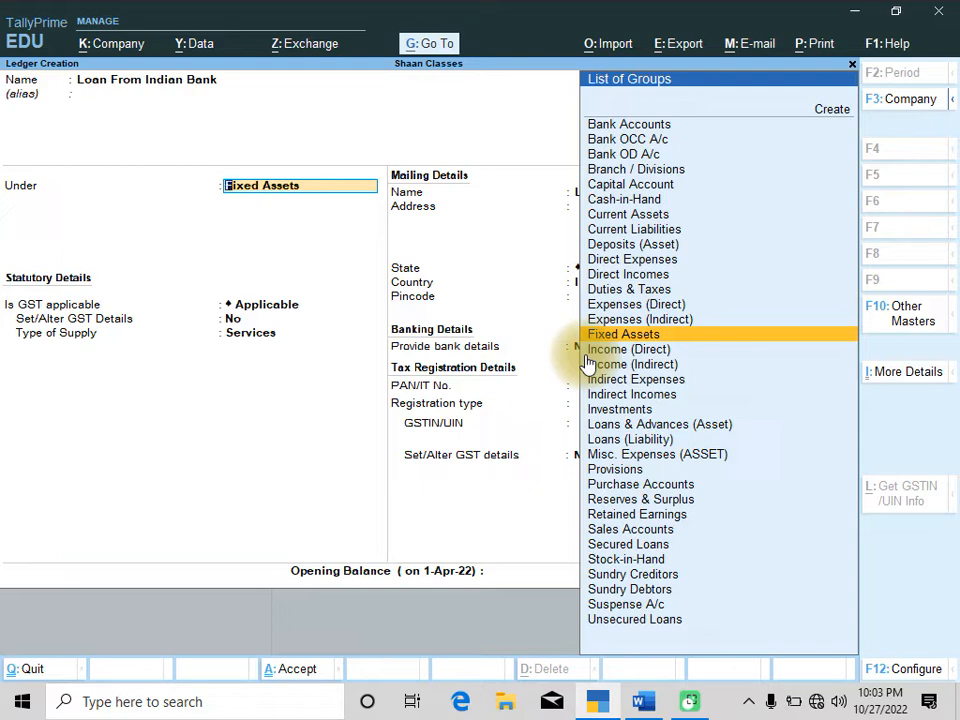
Place the Loan From Indian Bank ledger under Secured Loans and accept the remaining default details
type("Sec")
key("Return")
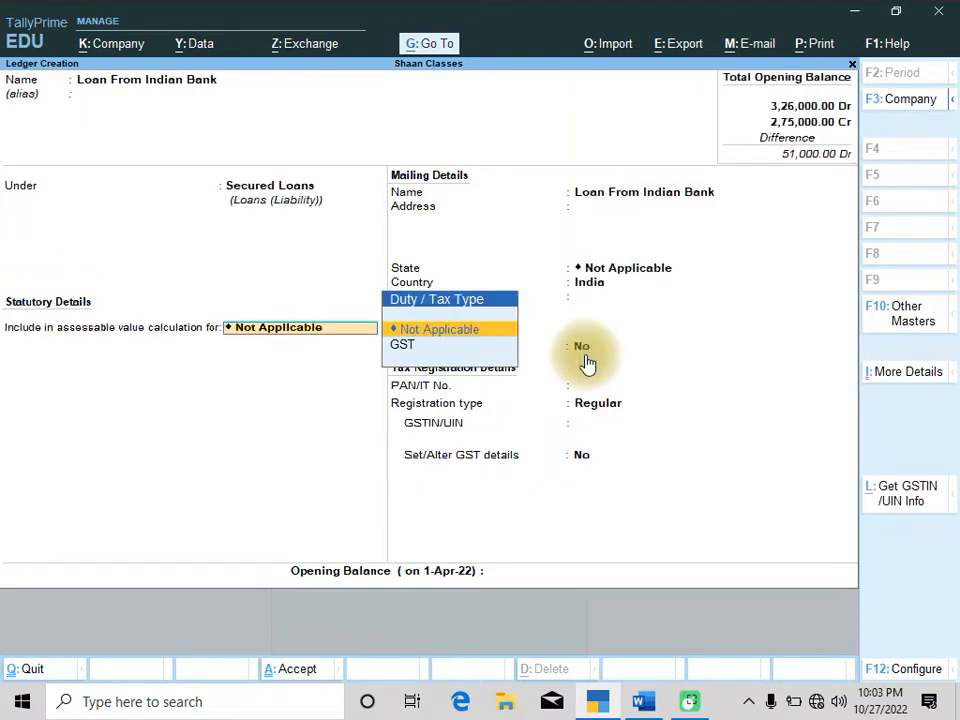
key("Return")
key("Return")
key("Return")
key("Return")
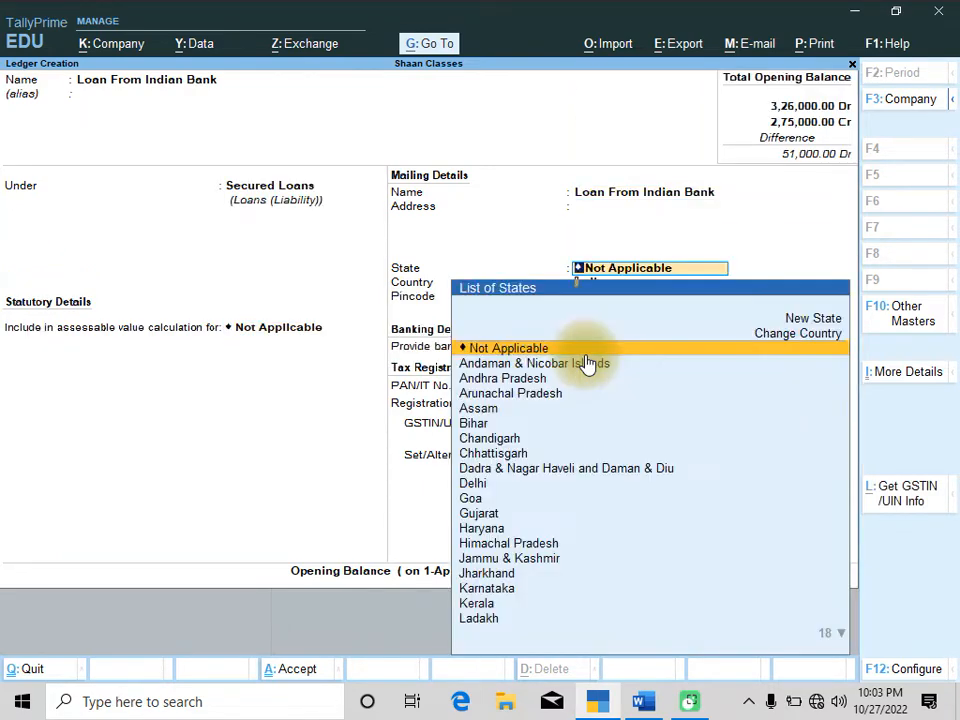
key("Return")
key("Return")
key("Return")
key("Return")
key("Return")
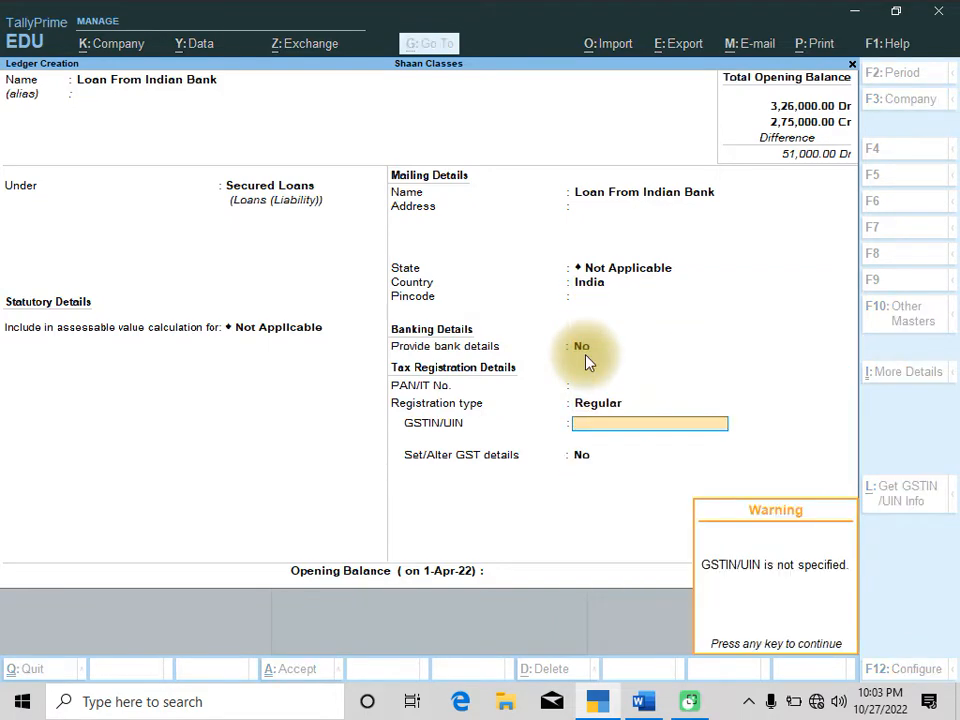
Enter an opening balance of 1,22,000 for the Loan From Indian Bank ledger and save it
key("alt+Tab")
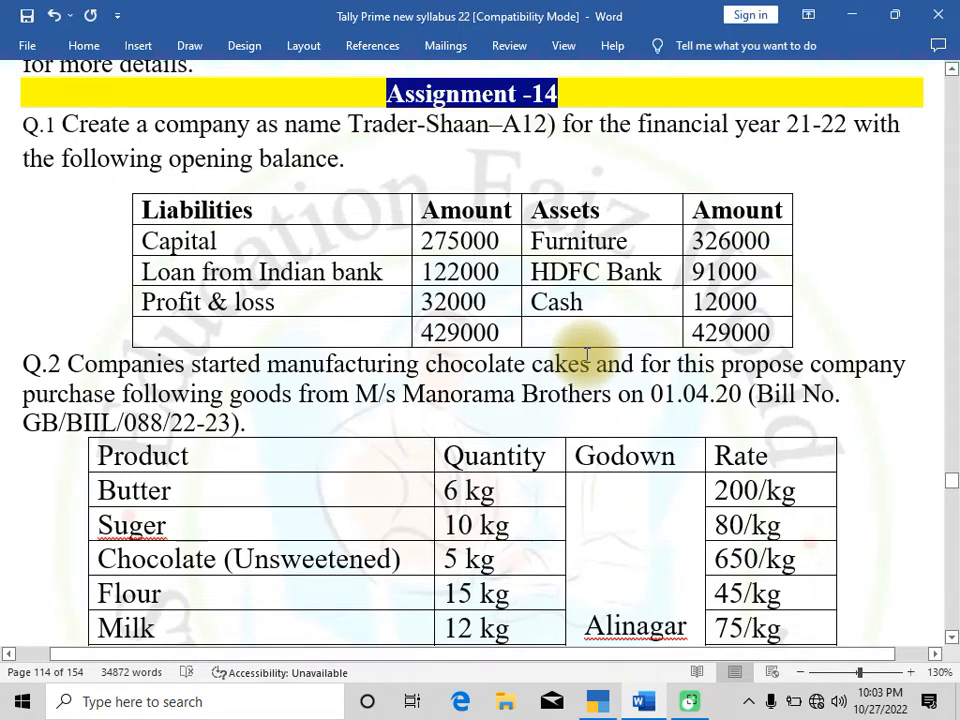
key("alt+Tab")
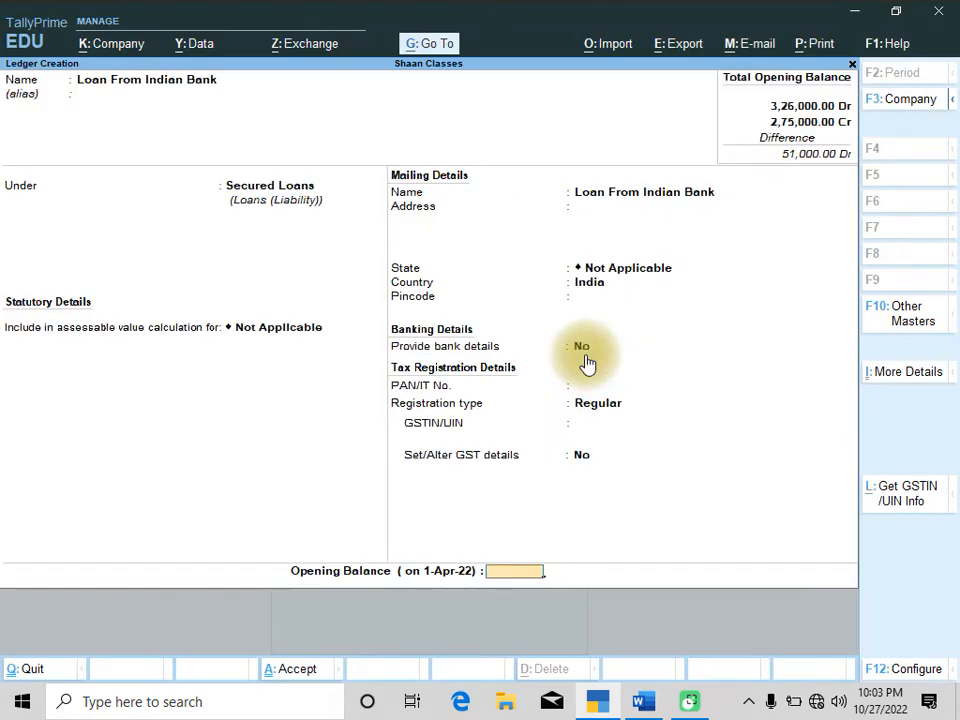
type("1,22,000")
key("Return")
key("Return")
key("Return")
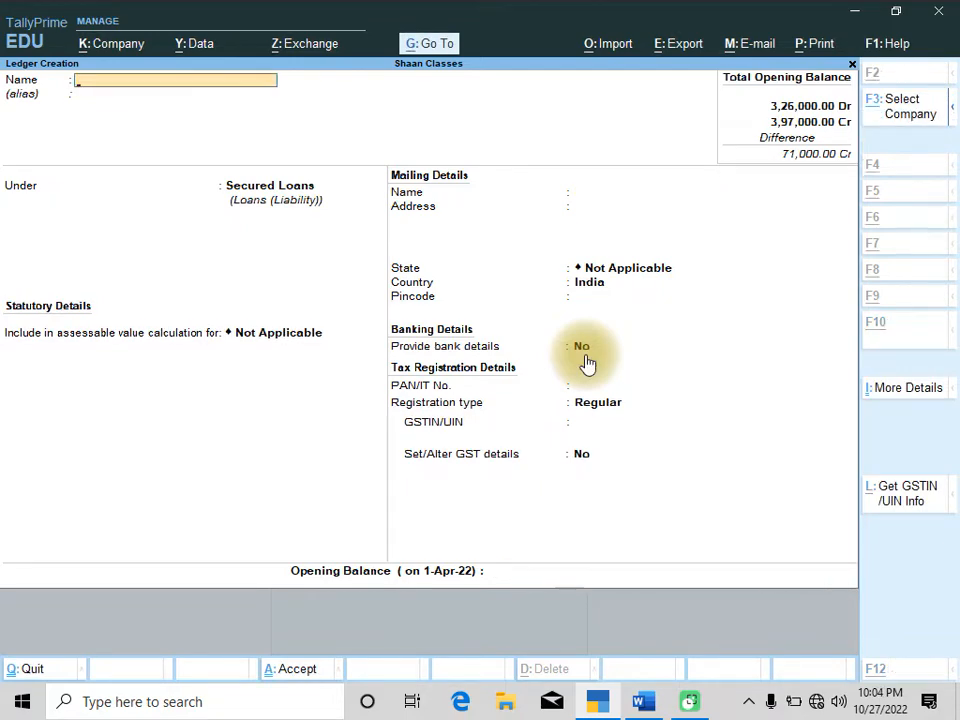
Check the assignment again and create a ledger named HDFC BANK
key("alt+Tab")
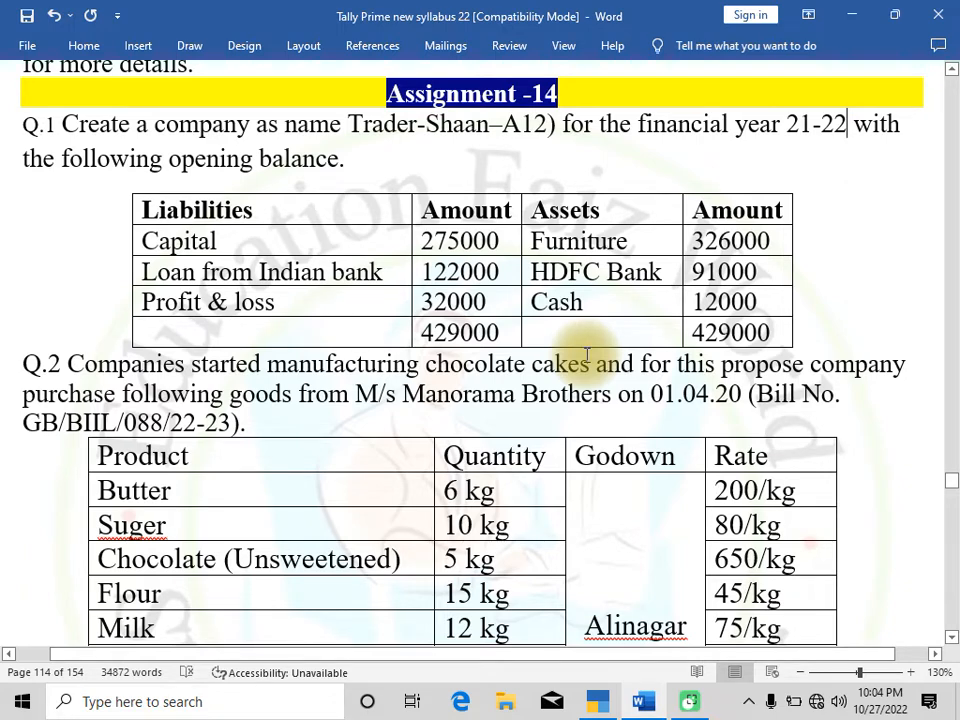
key("alt+Tab")
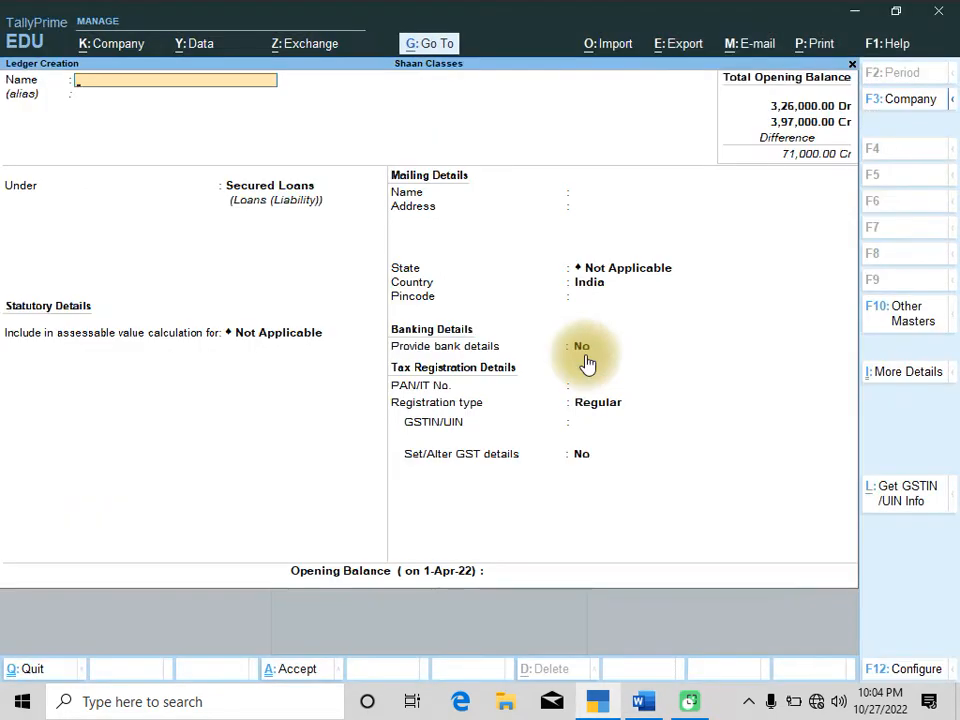
type("HDFC BAN")
key("Return")
key("Return")
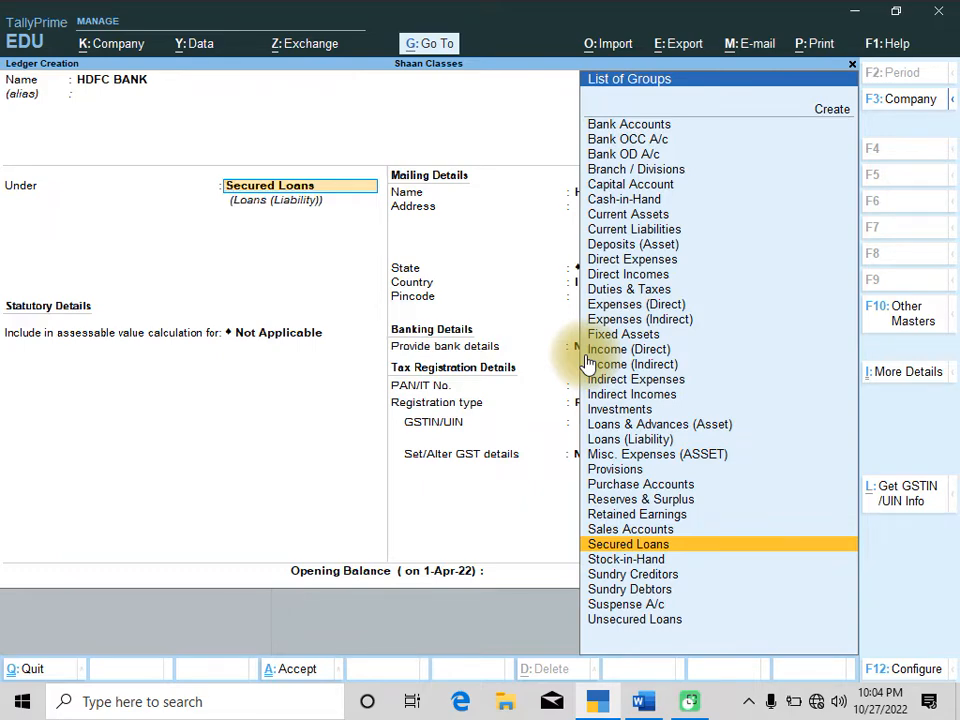
Place the HDFC BANK ledger under the Bank Accounts group
key("Return")
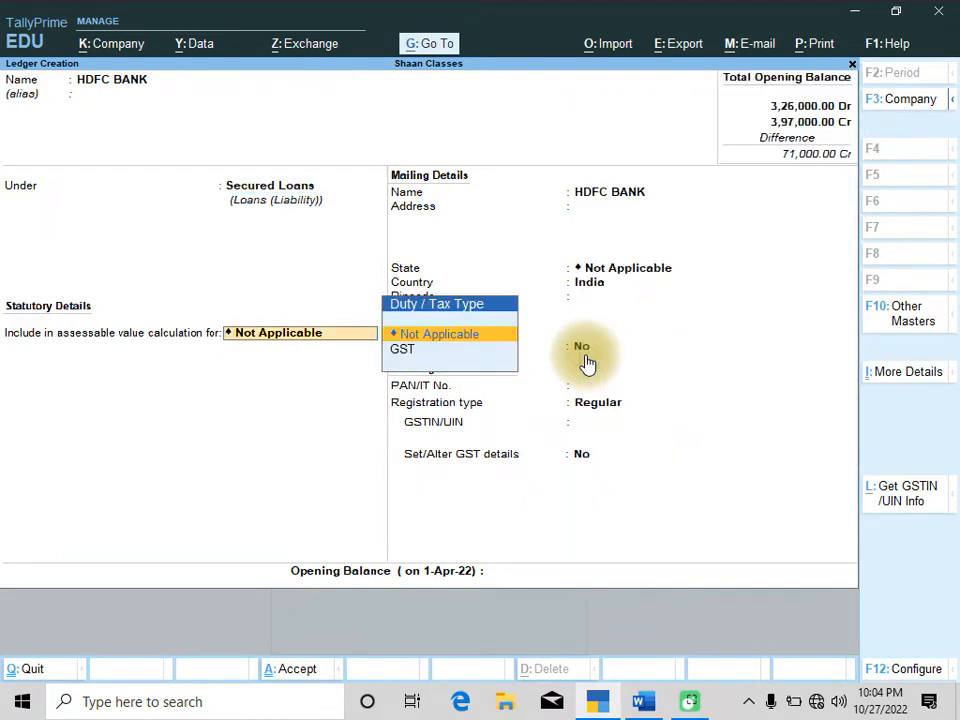
key("alt+Tab")
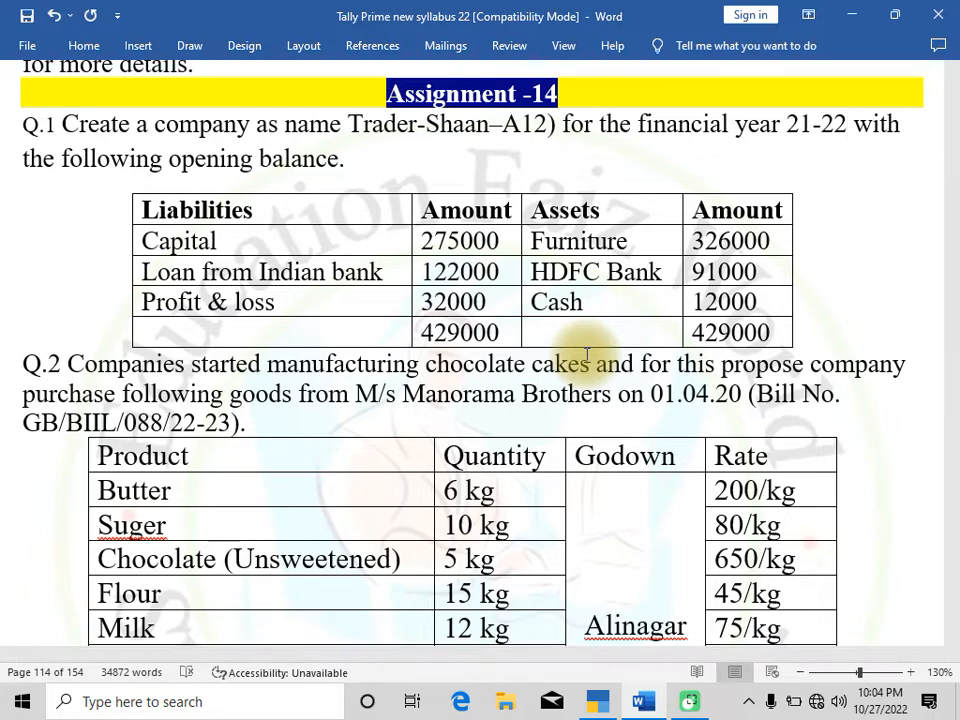
key("alt+Tab")
key("BackSpace")
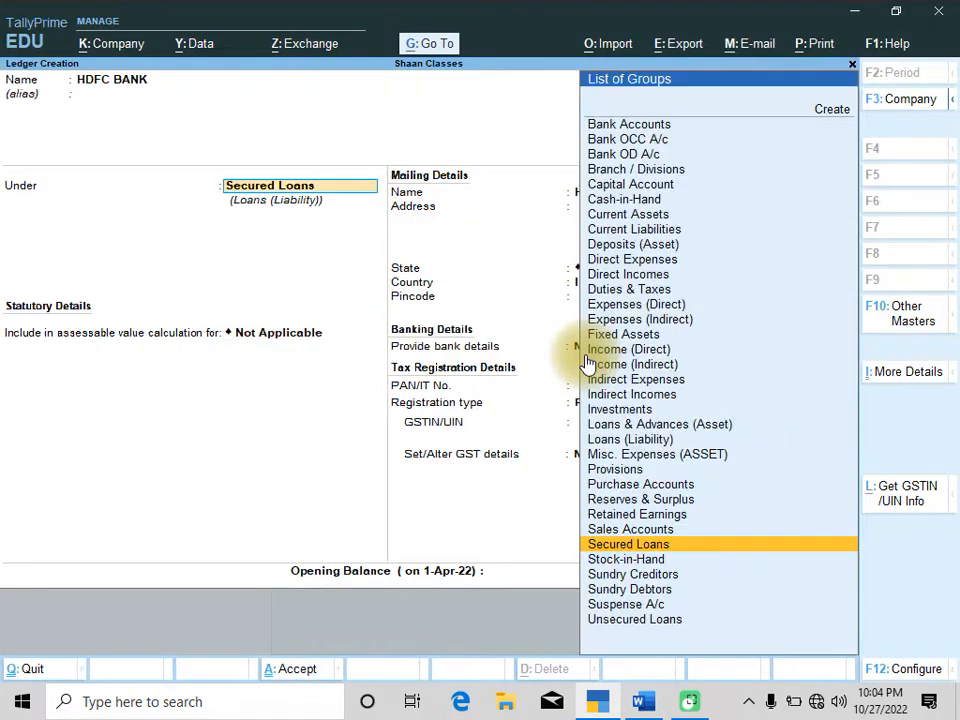
key("Up")
key("Up")
key("Up")
key("Up")
key("Up")
key("Up")
key("Up")
key("Up")
key("Up")
key("Up")
key("Up")
key("Up")
key("Up")
key("Up")
key("Up")
key("Up")
key("Up")
key("Up")
key("Up")
key("Up")
key("Up")
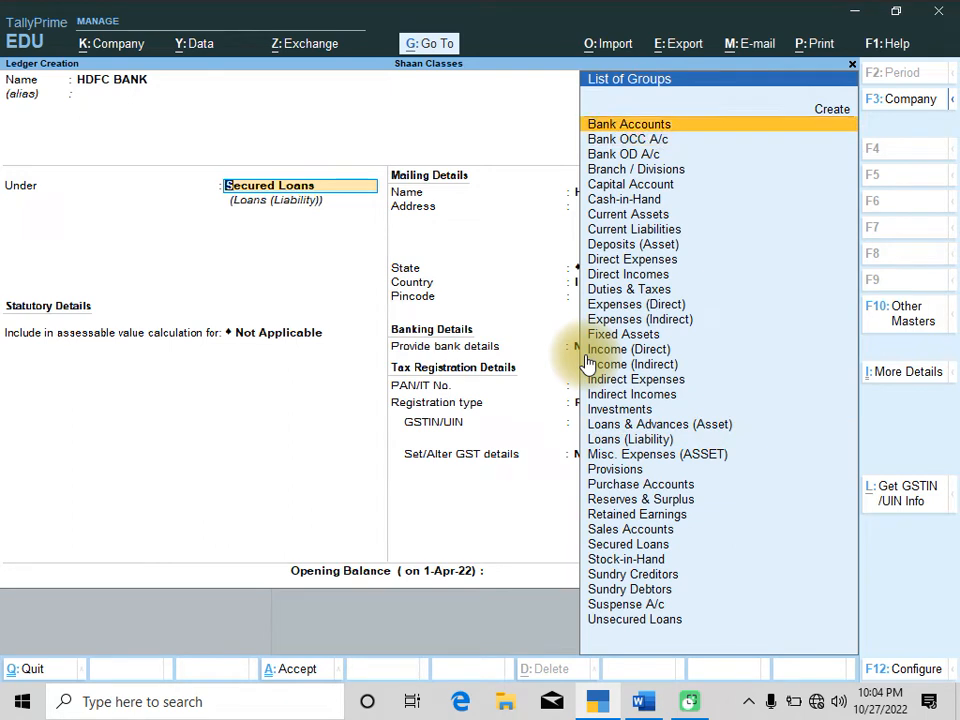
key("Return")
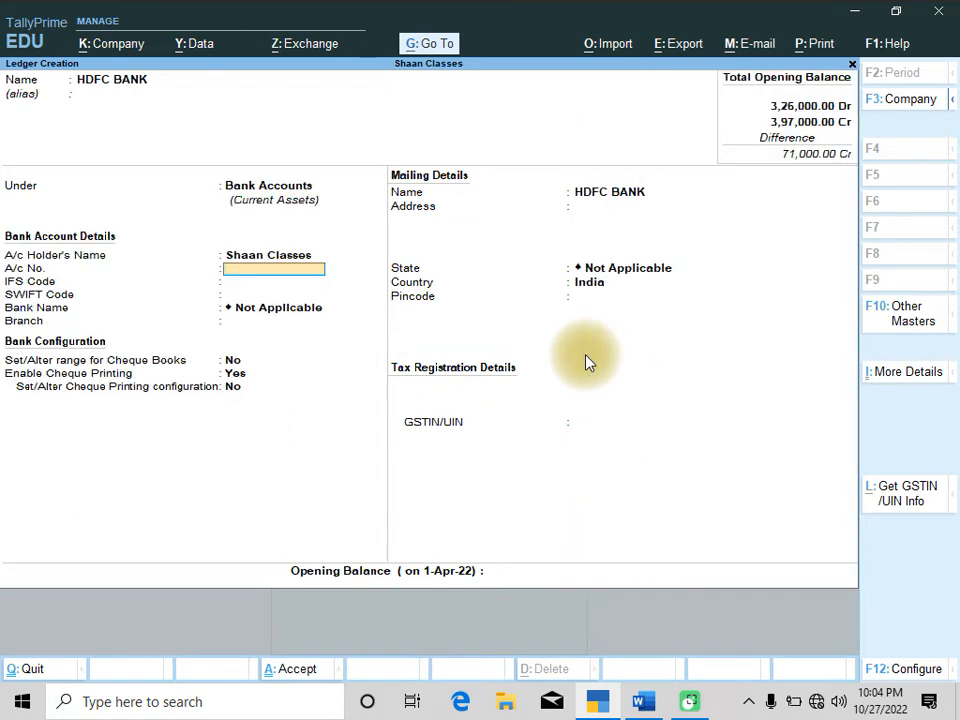
Enter an opening balance of 91,000 for the HDFC BANK ledger and save it
key("Return")
key("Return")
key("Return")
key("Return")
key("Return")
key("Return")
key("Return")
key("Return")
key("Return")
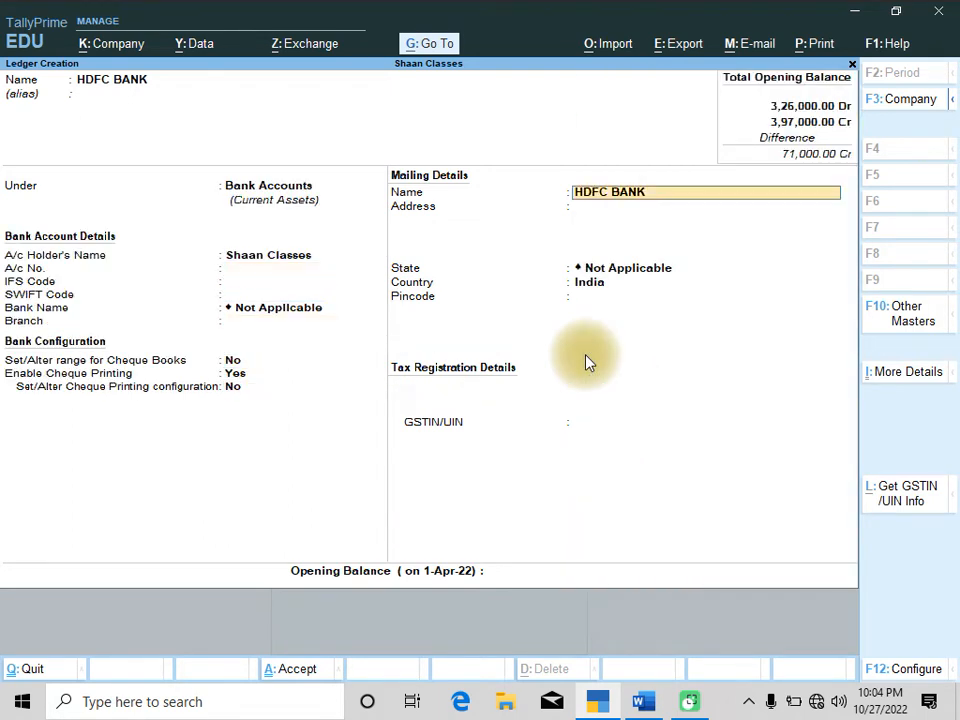
key("Return")
key("Return")
key("Return")
key("Return")
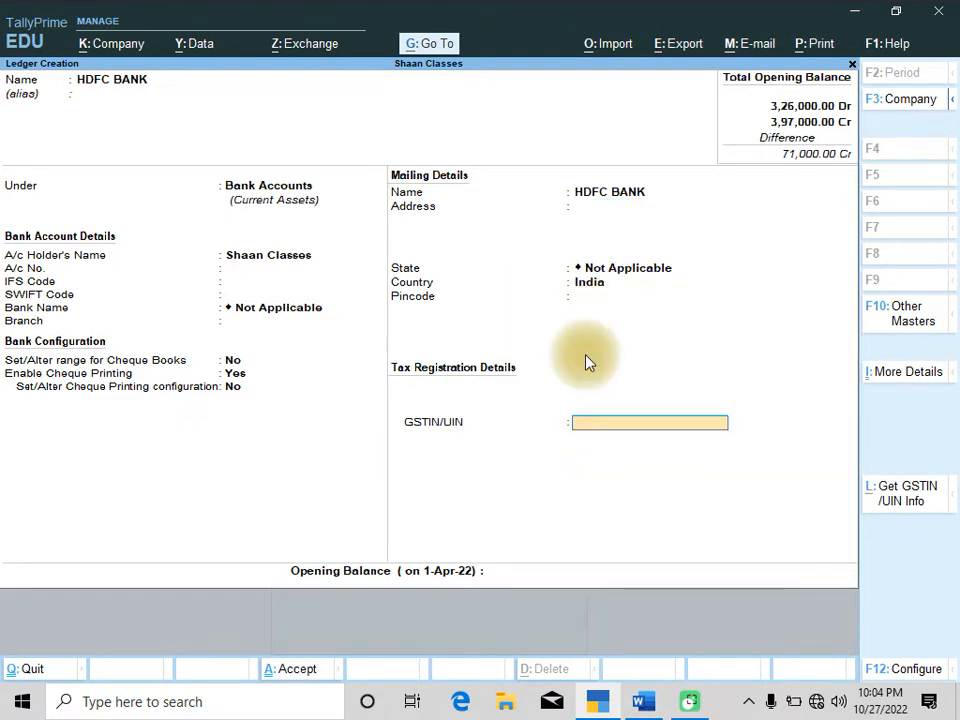
key("Return")
key("Return")
type("91,000")
key("Return")
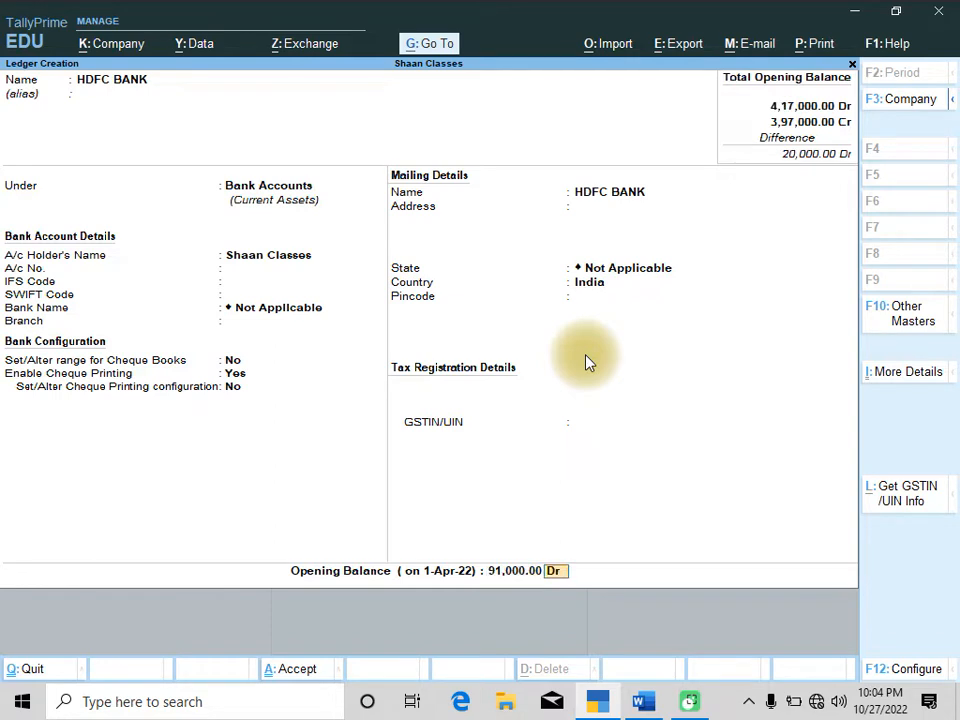
key("Return")
key("Return")
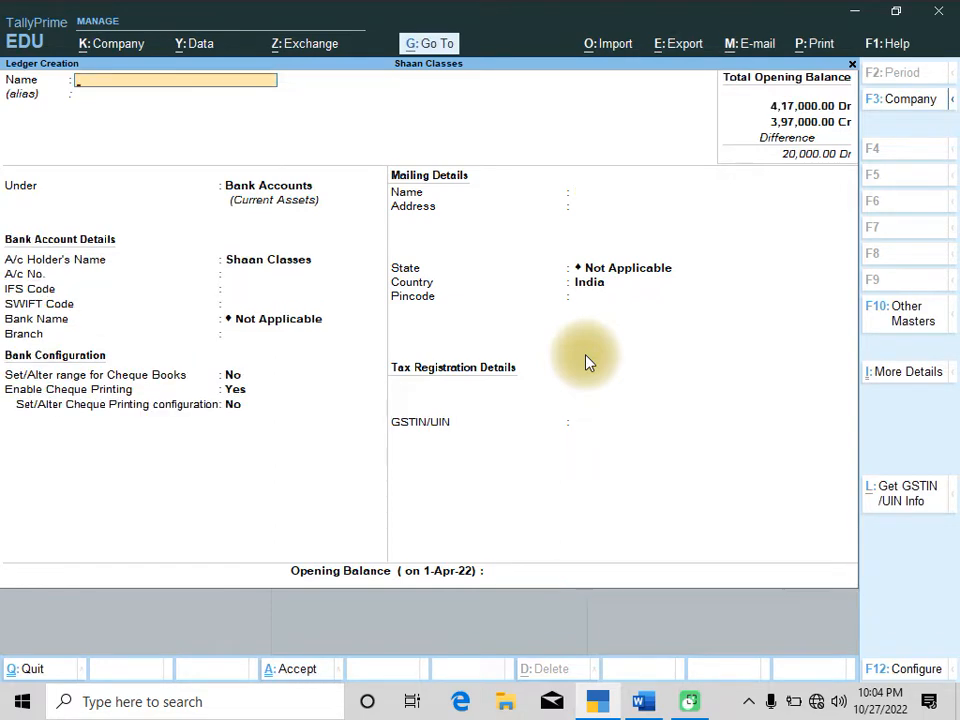
Leave ledger creation and open the list of ledgers for alteration
key("Escape")
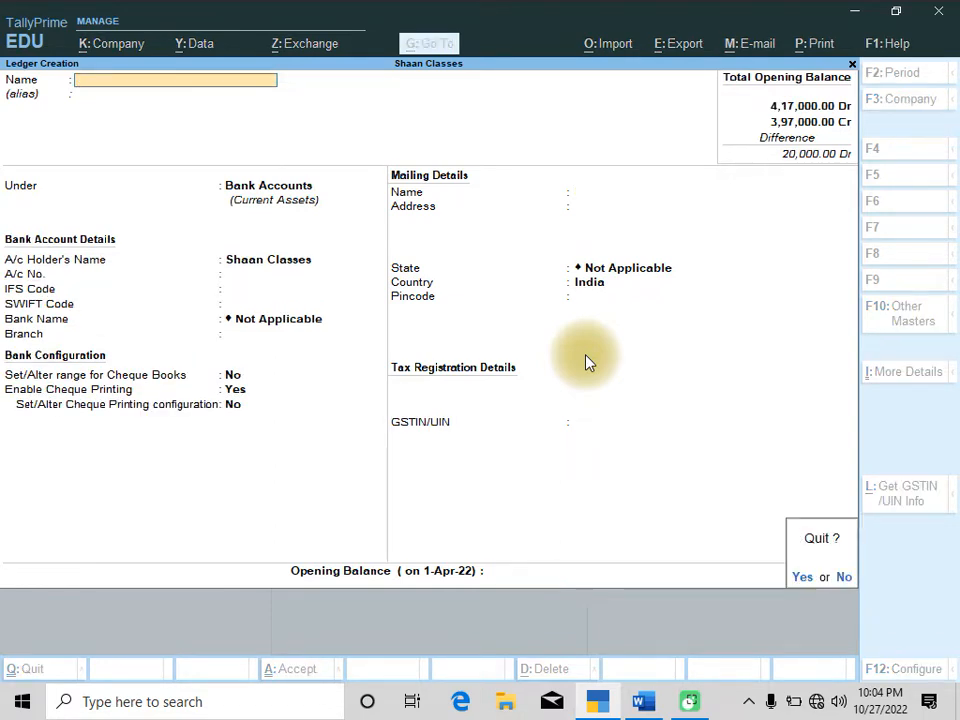
key("Return")
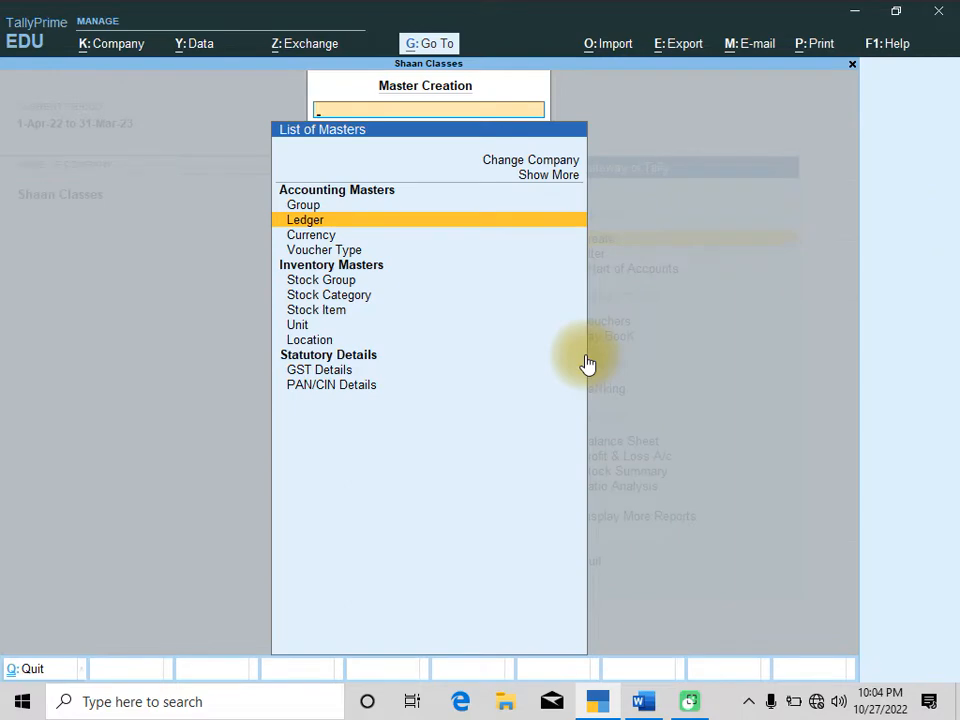
key("Escape")
key("alt+Tab")
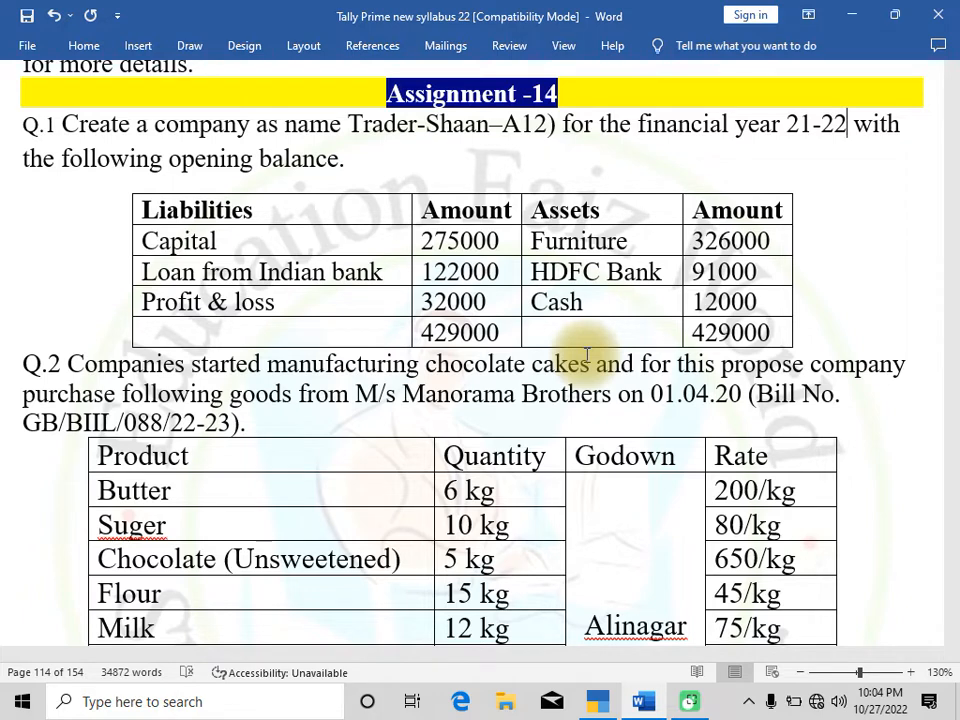
key("alt+Tab")
key("Return")
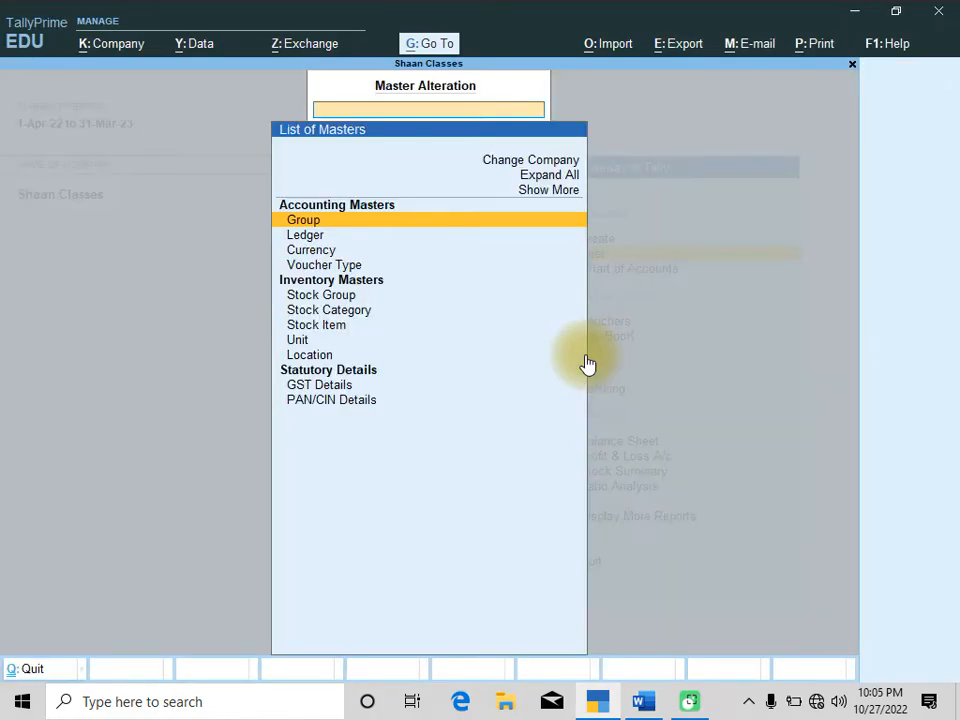
key("Down")
key("Return")
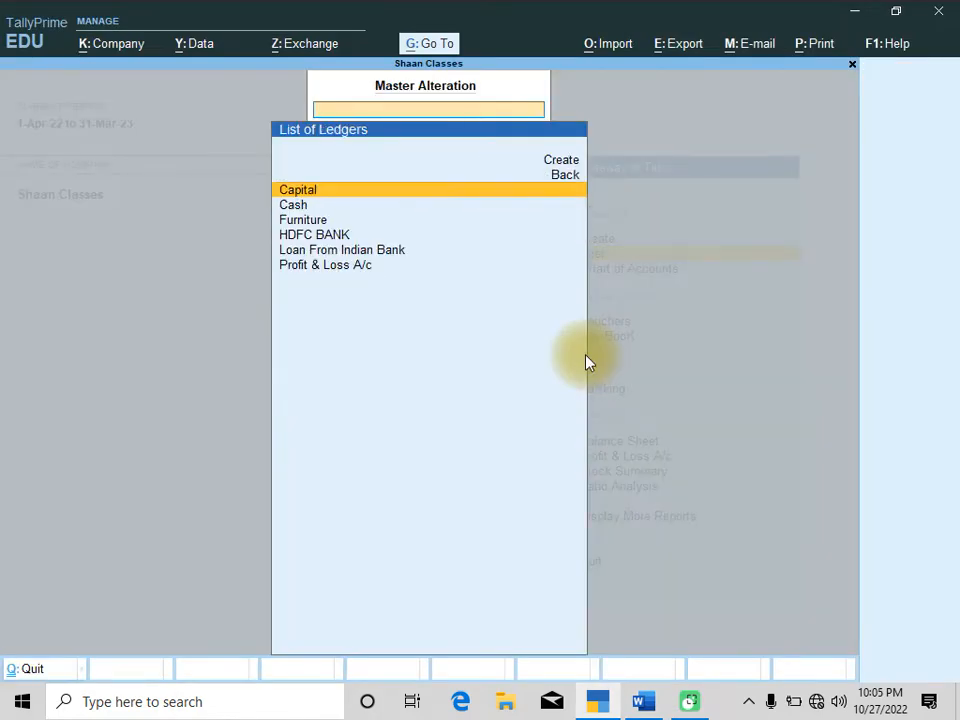
Alter the Cash ledger to an opening balance of 12000 and save it
key("Down")
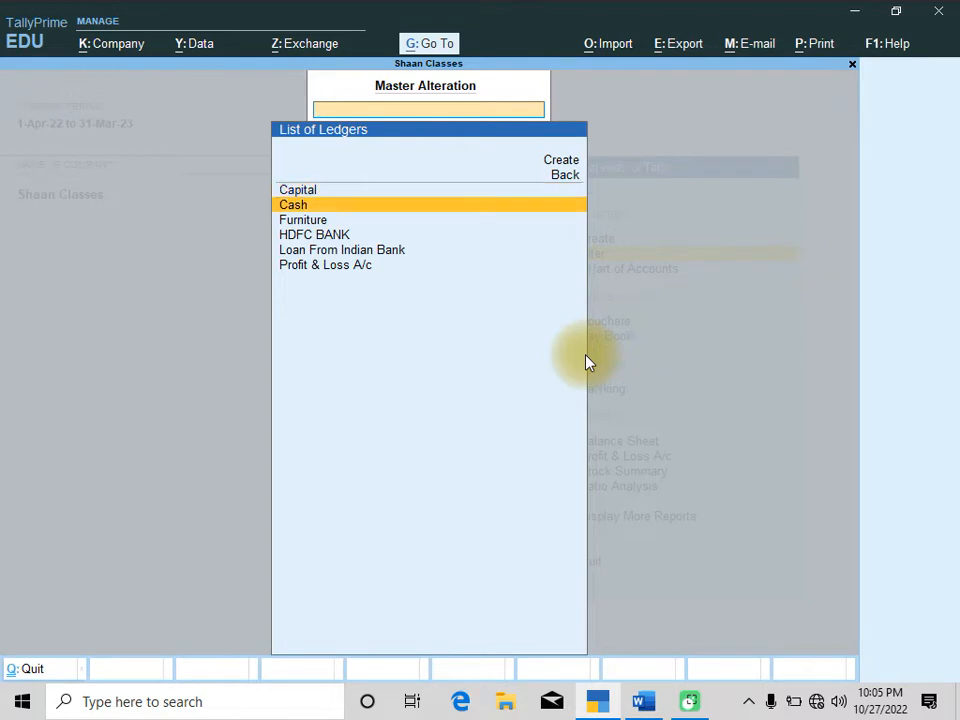
key("Return")
key("Return")
key("Return")
key("Return")
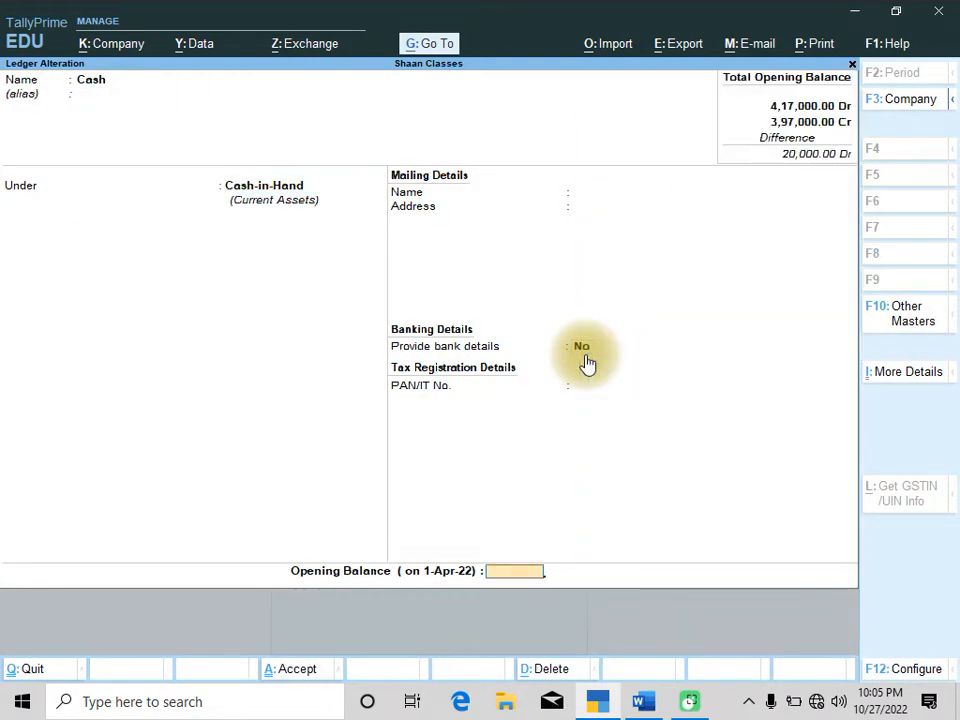
key("alt+Tab")
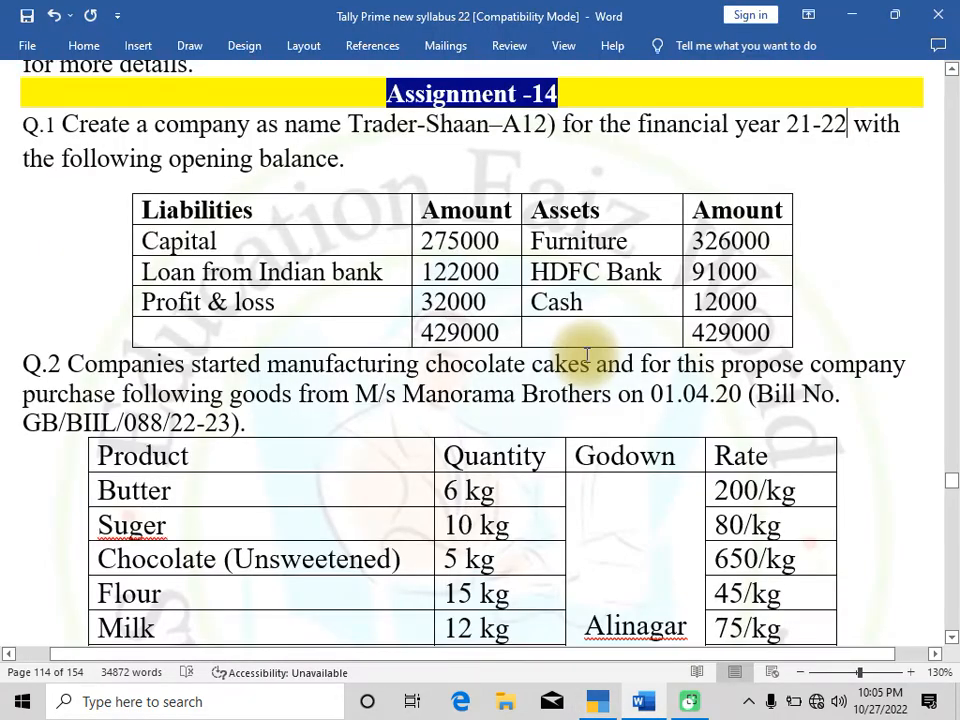
key("alt+Tab")
type("12000")
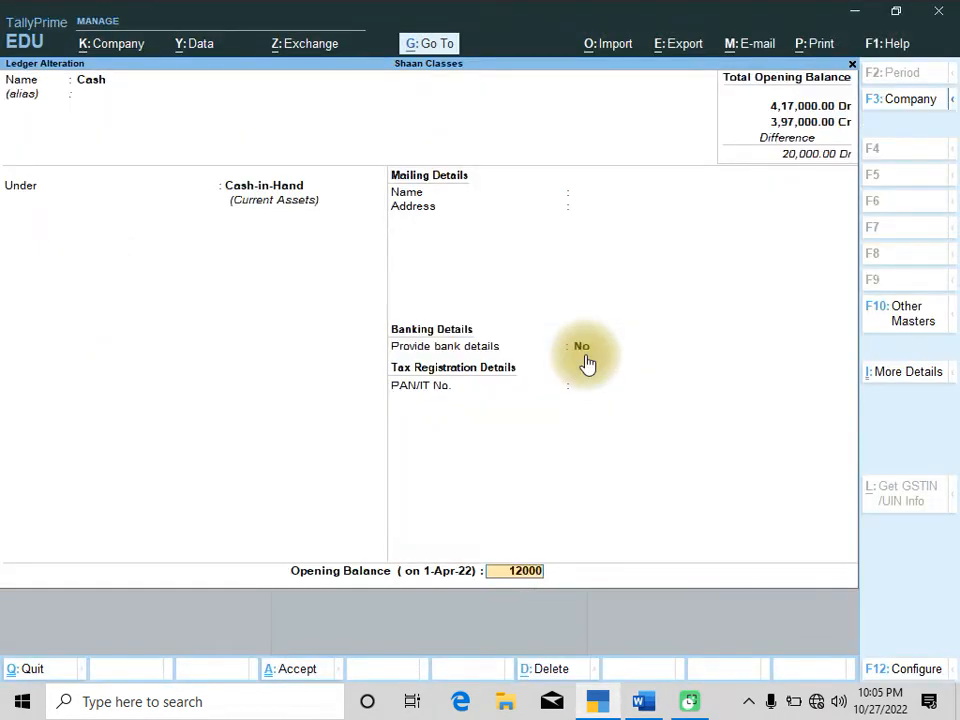
key("Return")
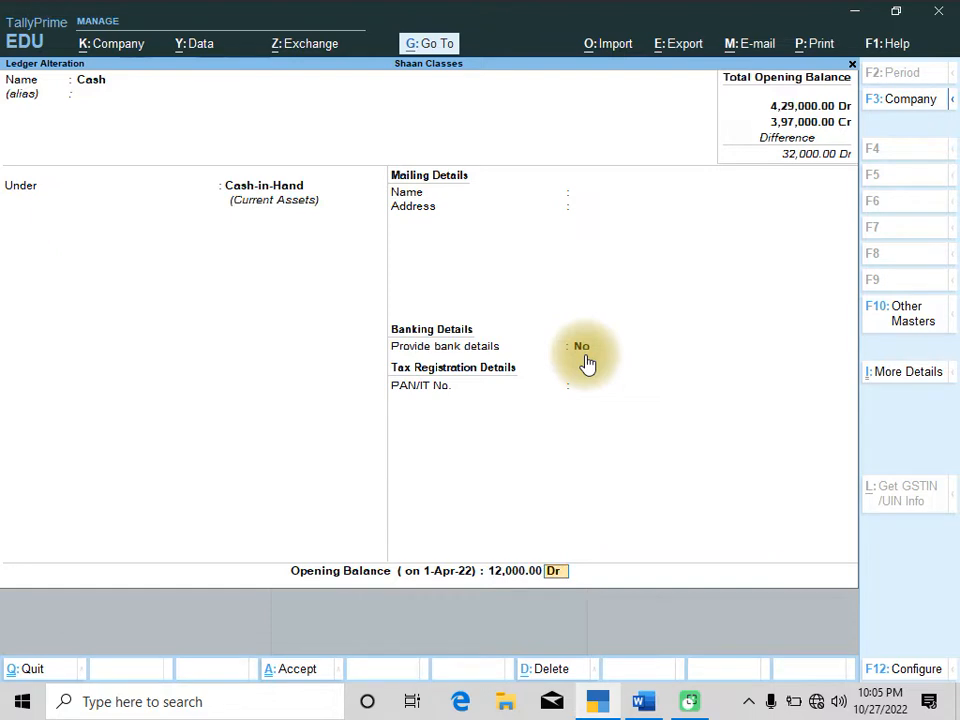
key("Return")
key("Return")
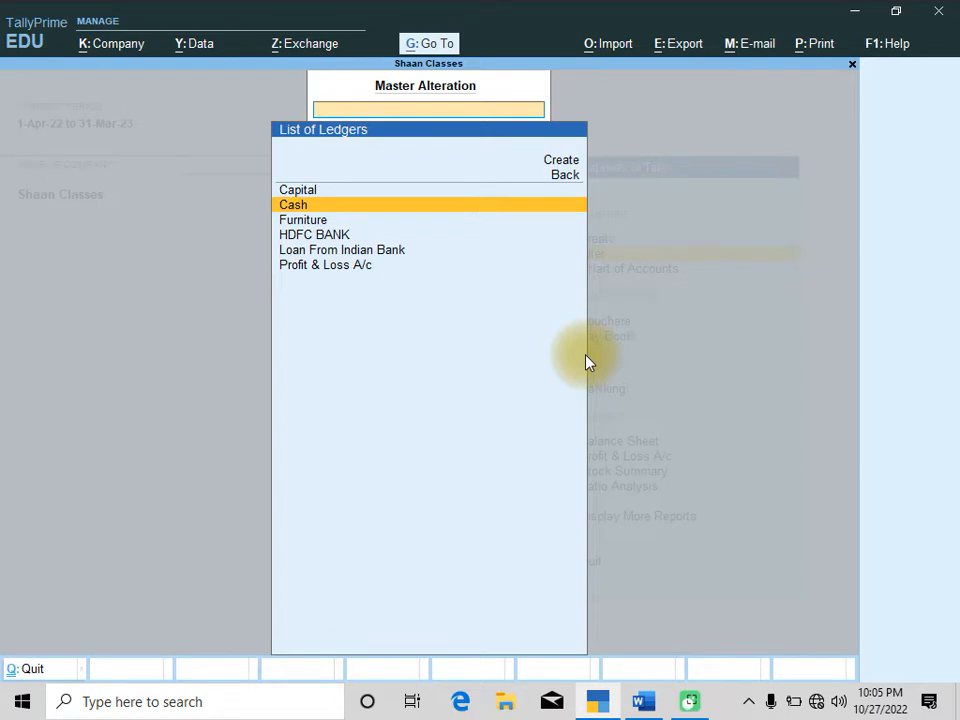
Leave the ledger alteration list and open the chart of accounts list of ledgers
key("Escape")
key("Escape")
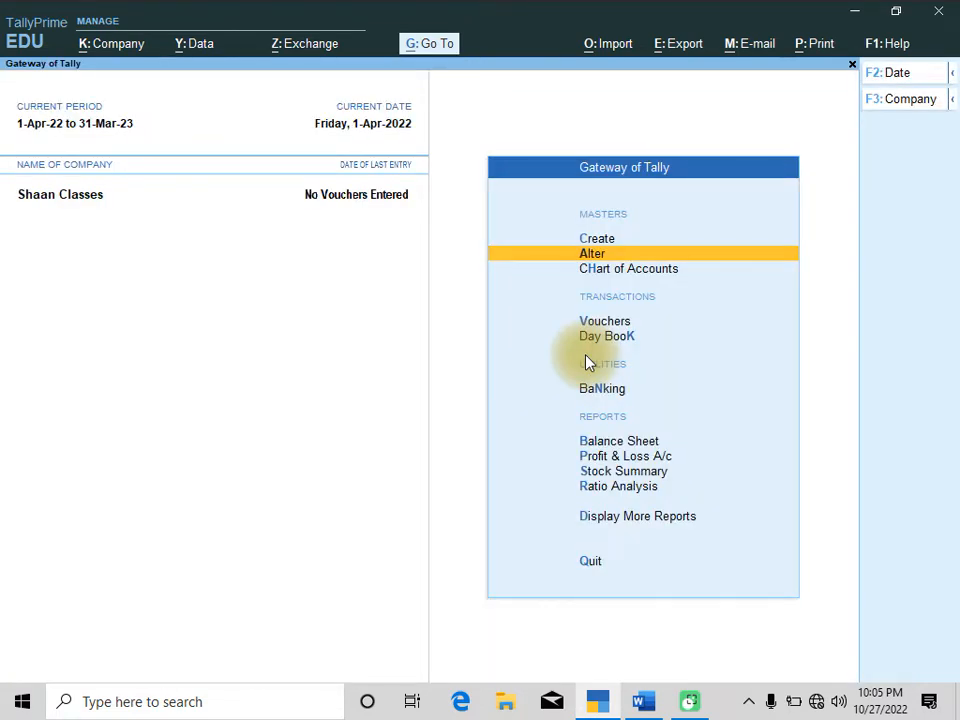
key("Down")
key("Down")
key("Up")
key("Up")
key("Down")
key("Return")
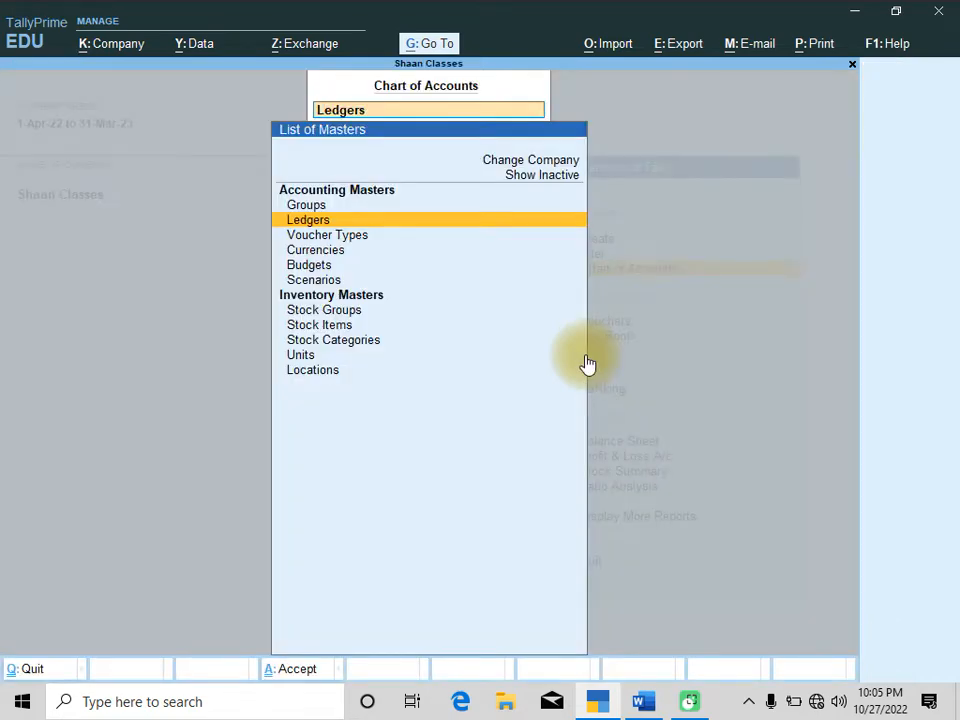
key("Return")
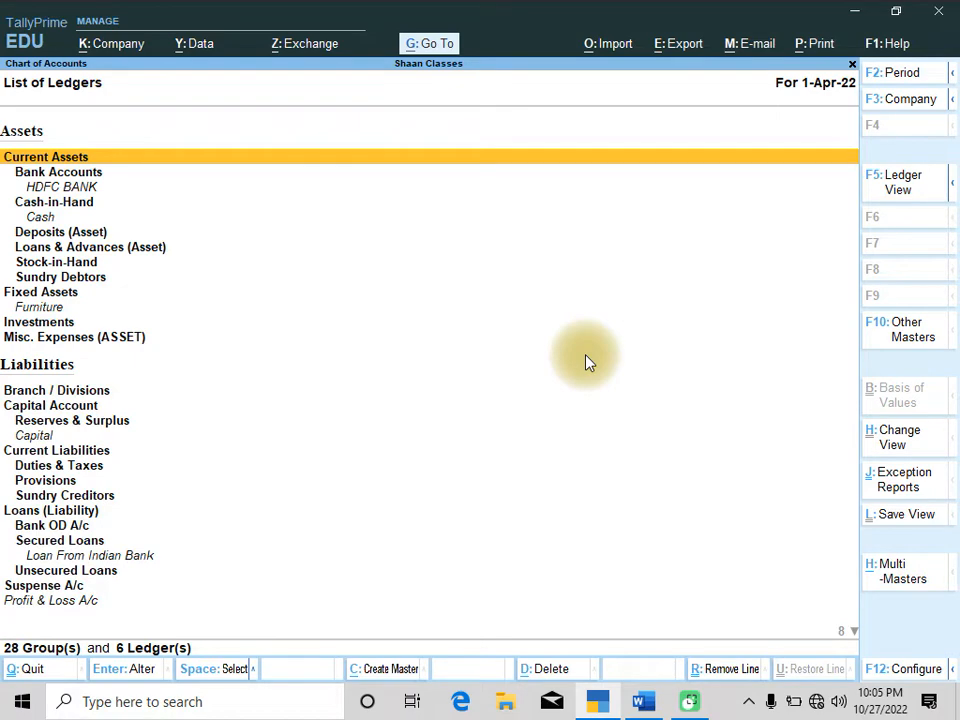
Review all ledgers with their groups and opening balances in Multi Ledger Alteration, accept, and return to the main menu
key("alt")
key("alt+h")
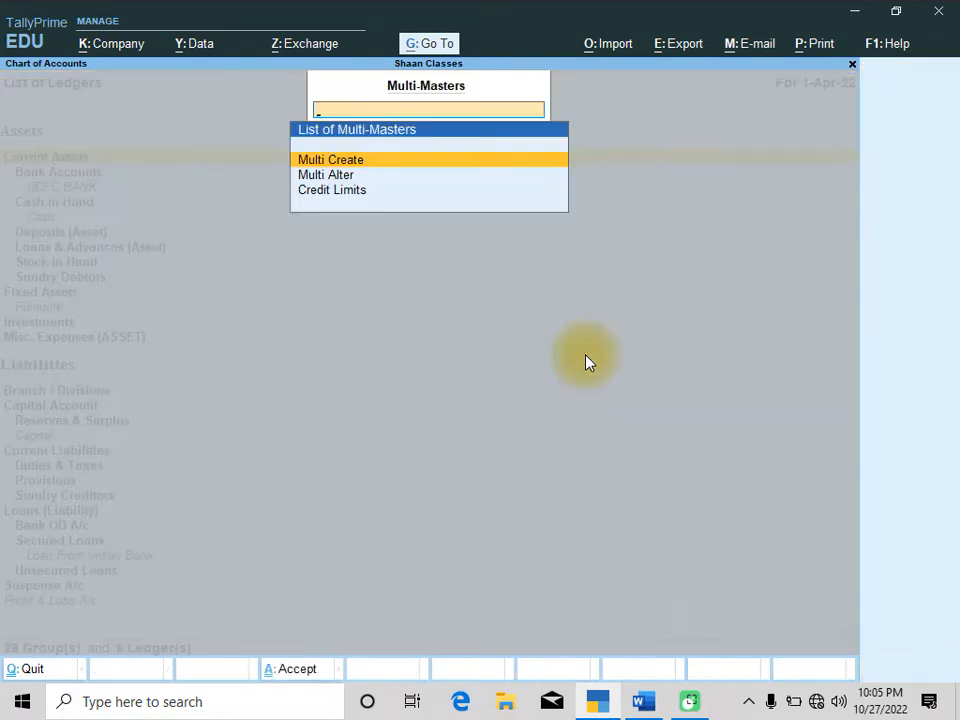
key("Down")
key("Return")
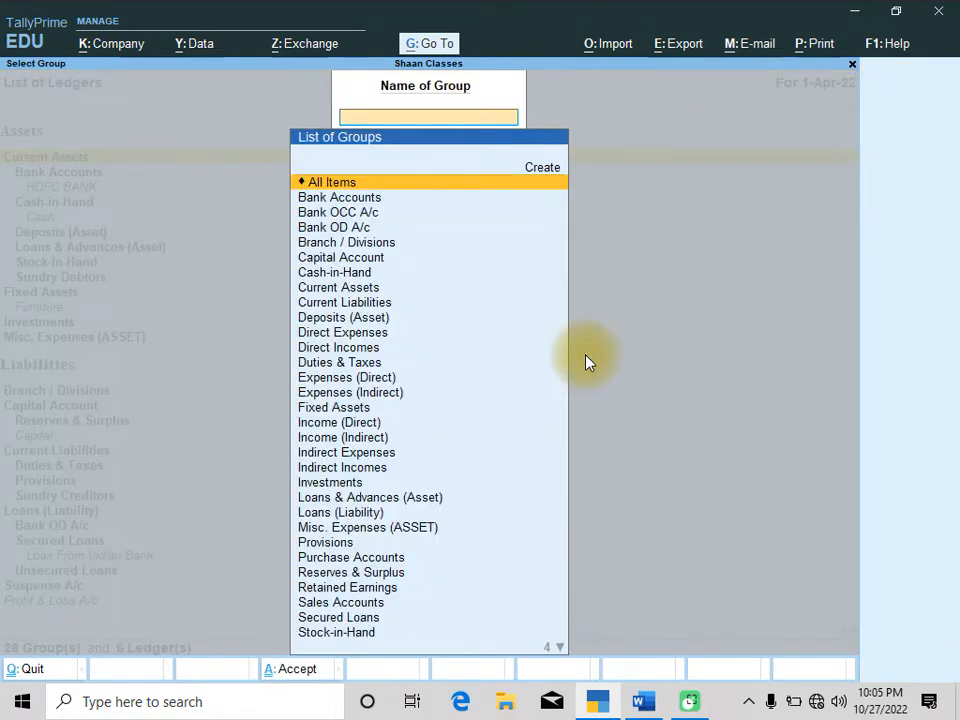
key("Return")
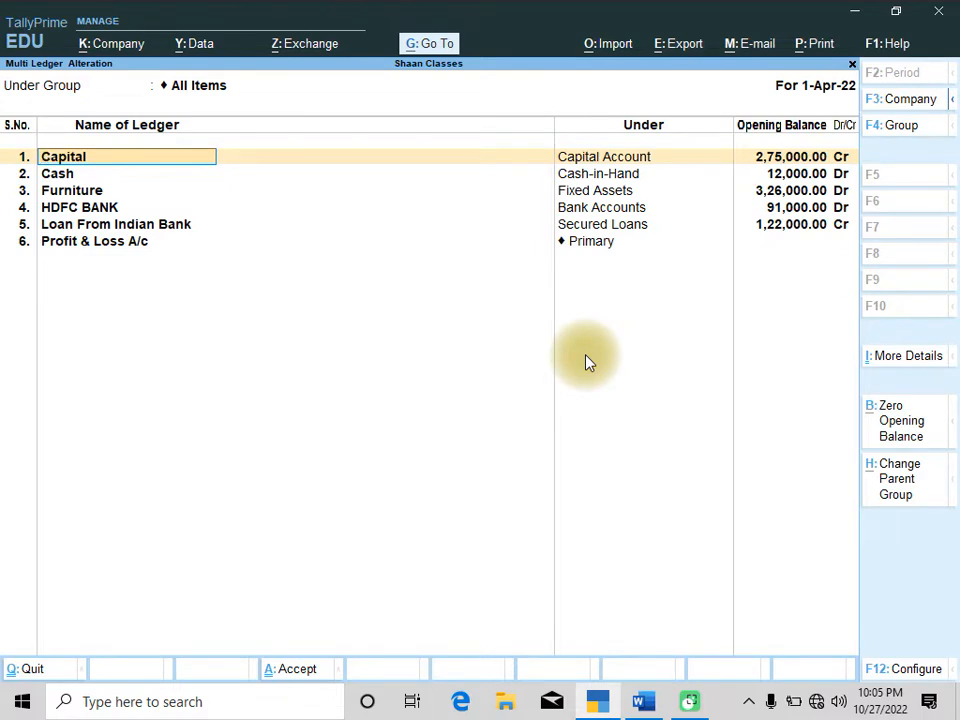
key("Return")
key("Return")
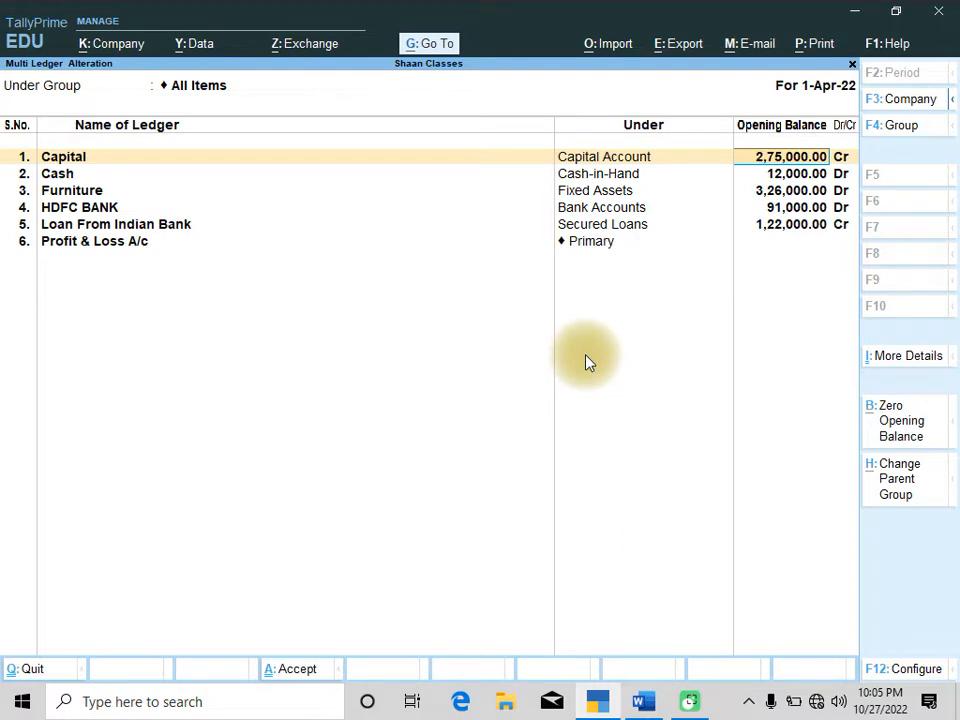
key("Return")
key("Return")
key("Return")
key("Return")
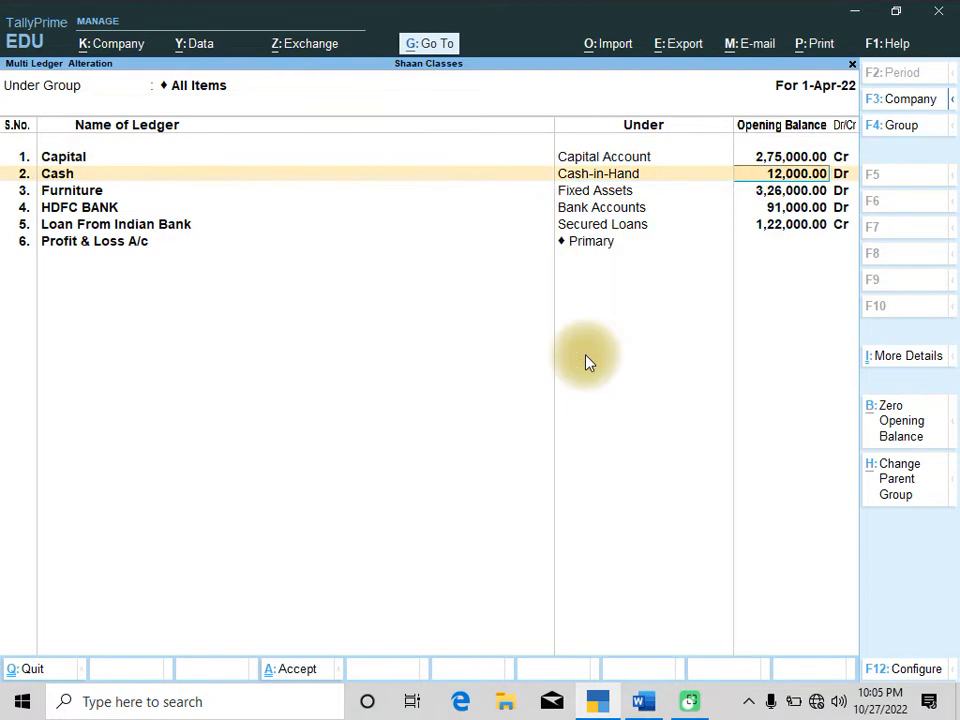
key("Return")
key("Return")
key("Return")
key("Return")
key("Return")
key("Return")
key("Return")
key("Return")
key("Return")
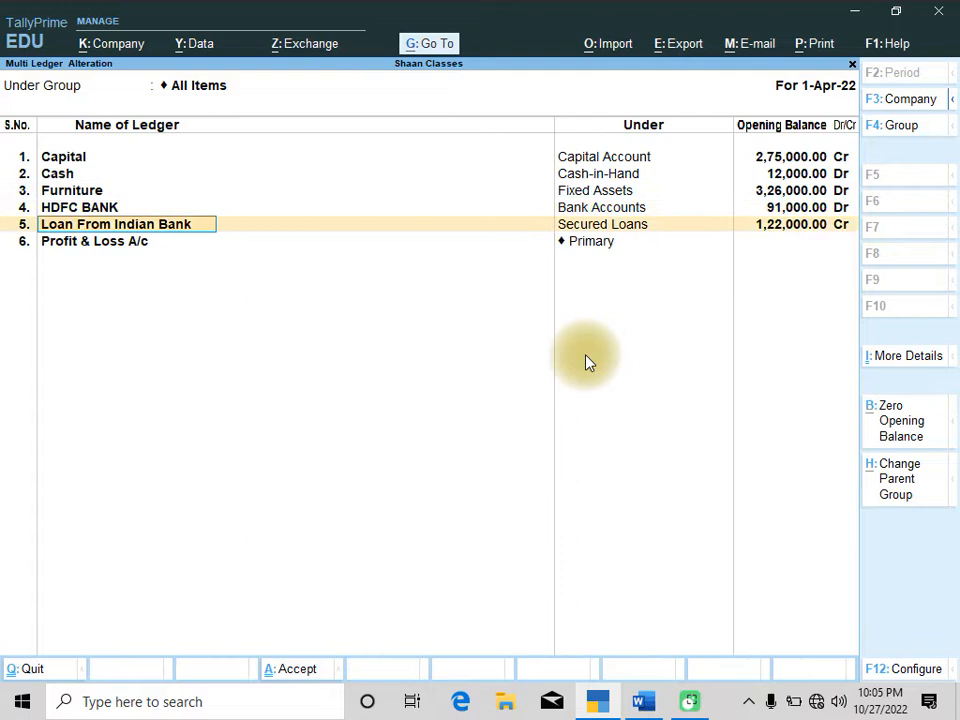
key("Return")
key("Return")
key("Return")
key("Return")
key("Return")
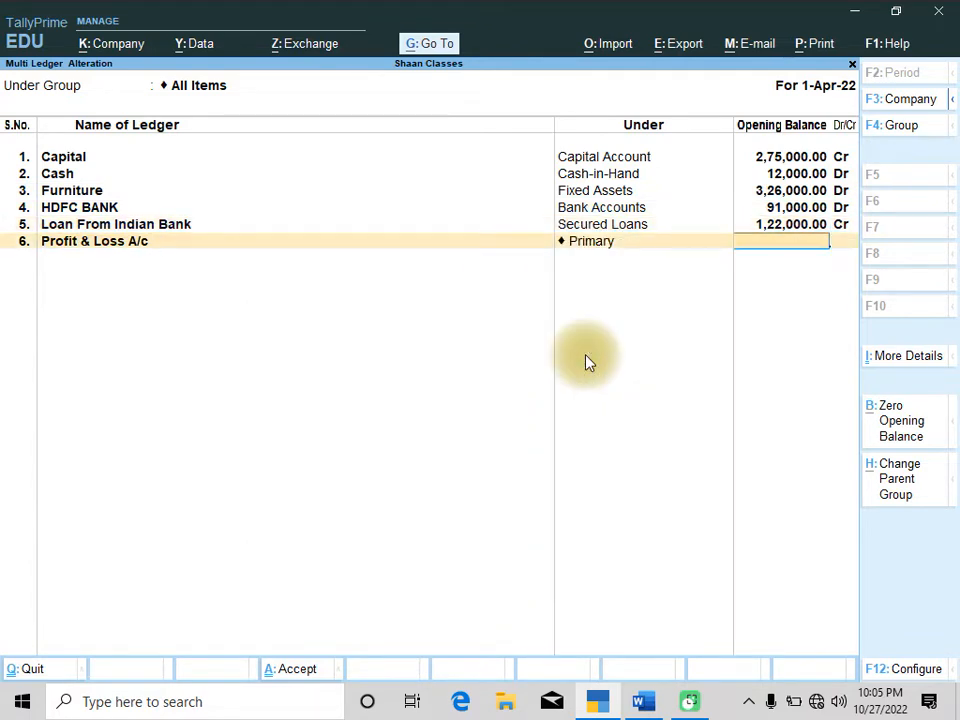
key("Return")
key("Return")
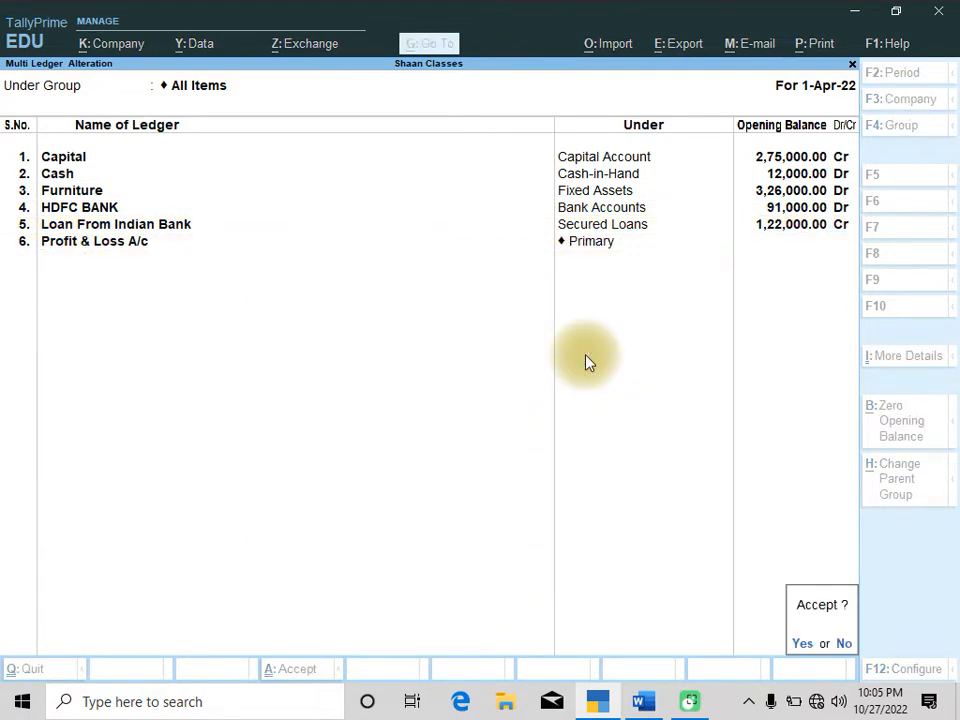
key("Return")
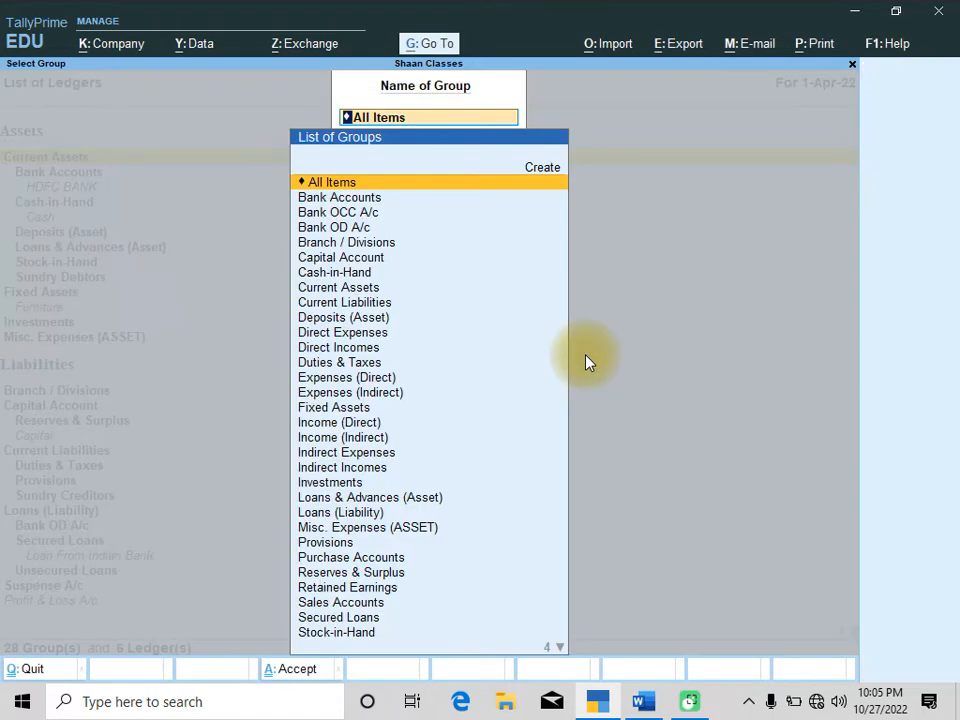
key("Escape")
key("Escape")
key("Escape")
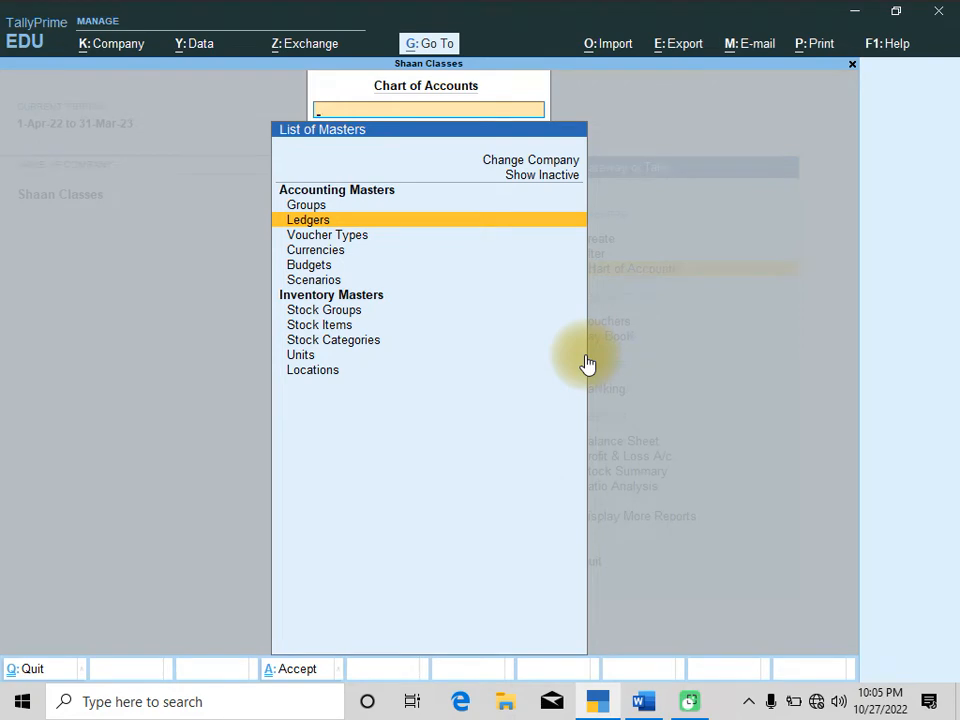
key("Escape")
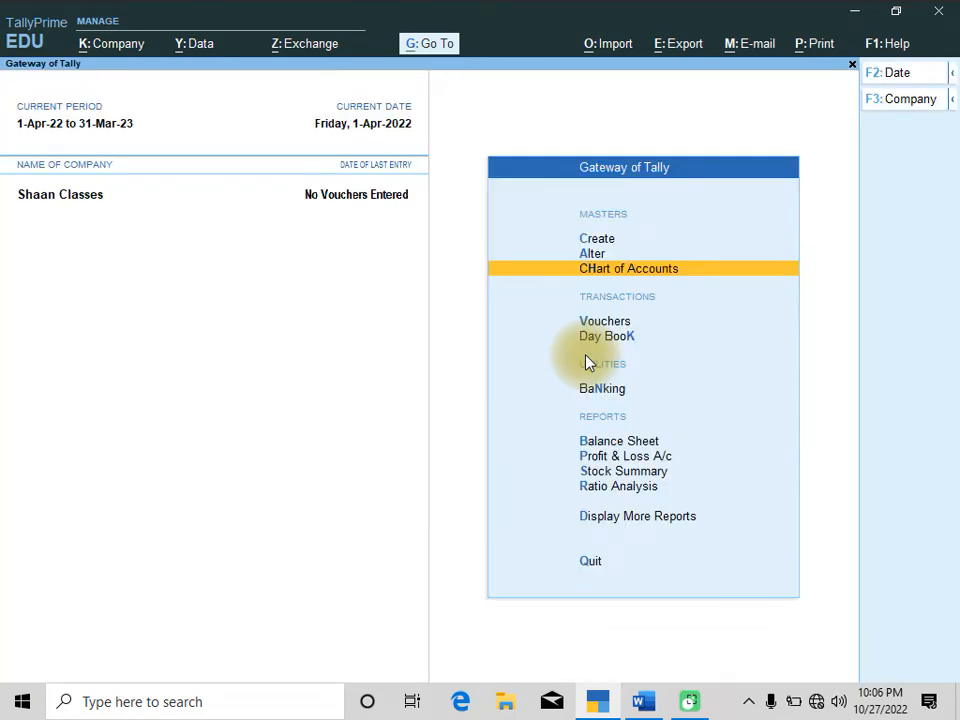
Switch to the Word assignment and change the purchase date in Q.2 to 01.04.22
key("alt+Tab")
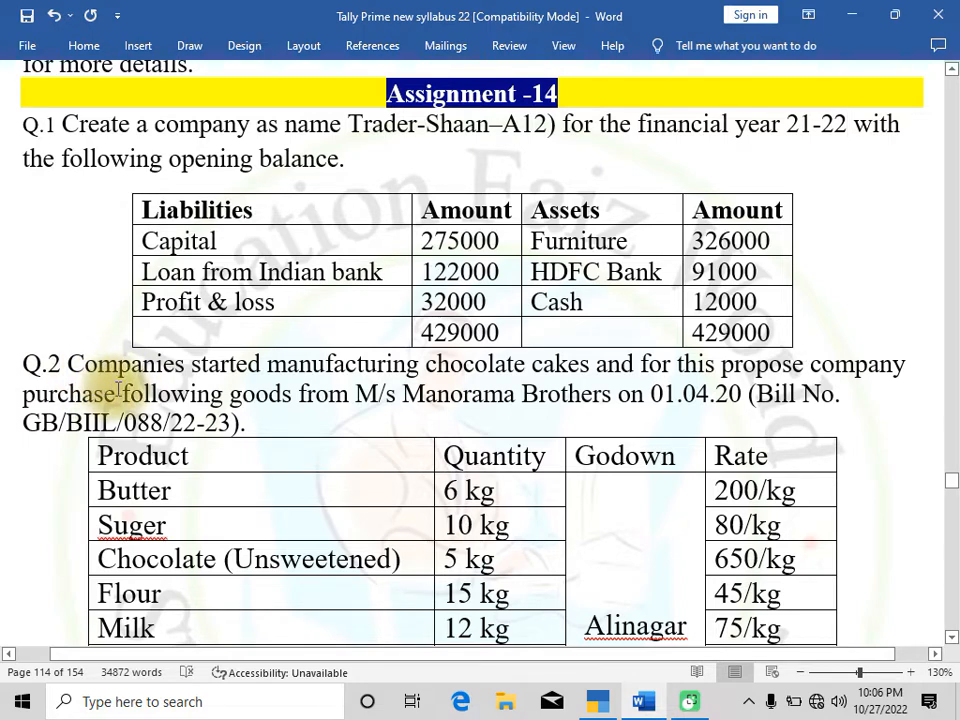
scroll(330, 405, "down", 1)
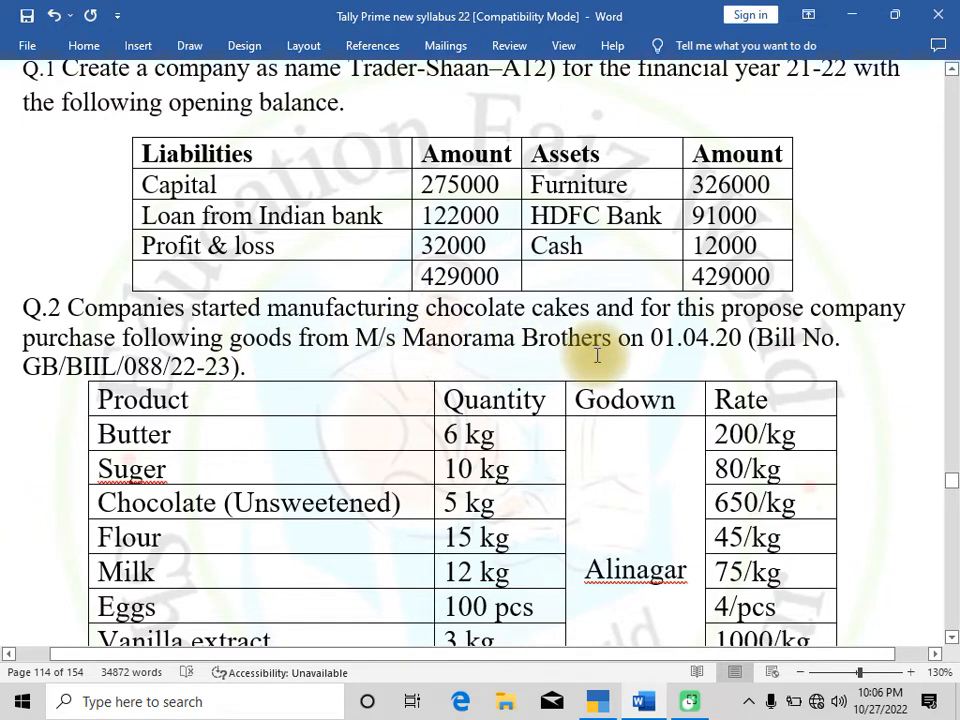
left_click(743, 338)
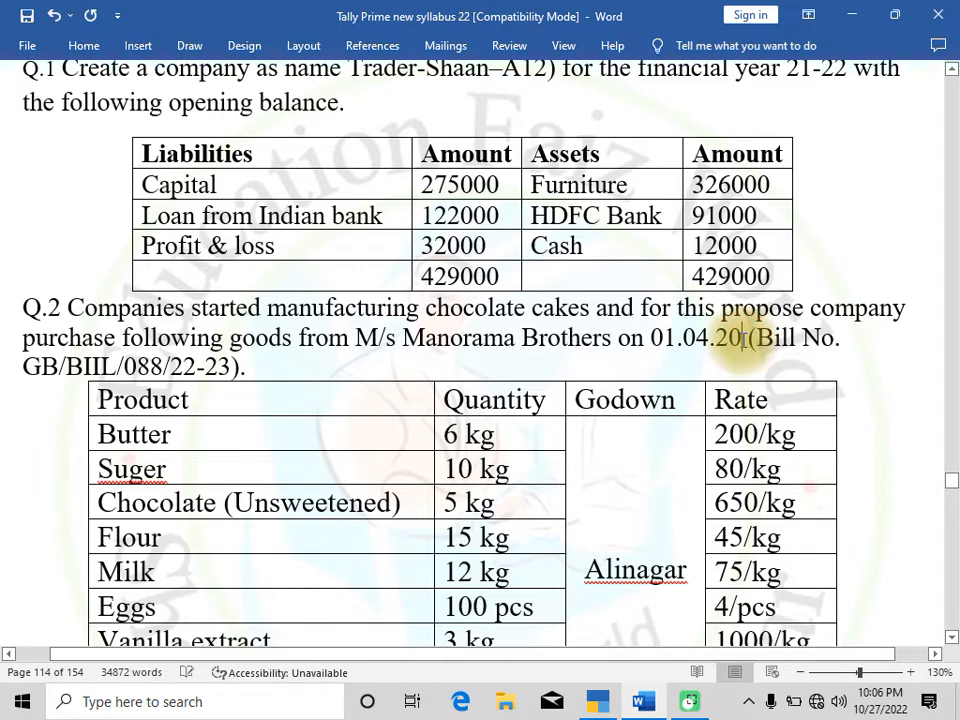
key("BackSpace")
type("2")
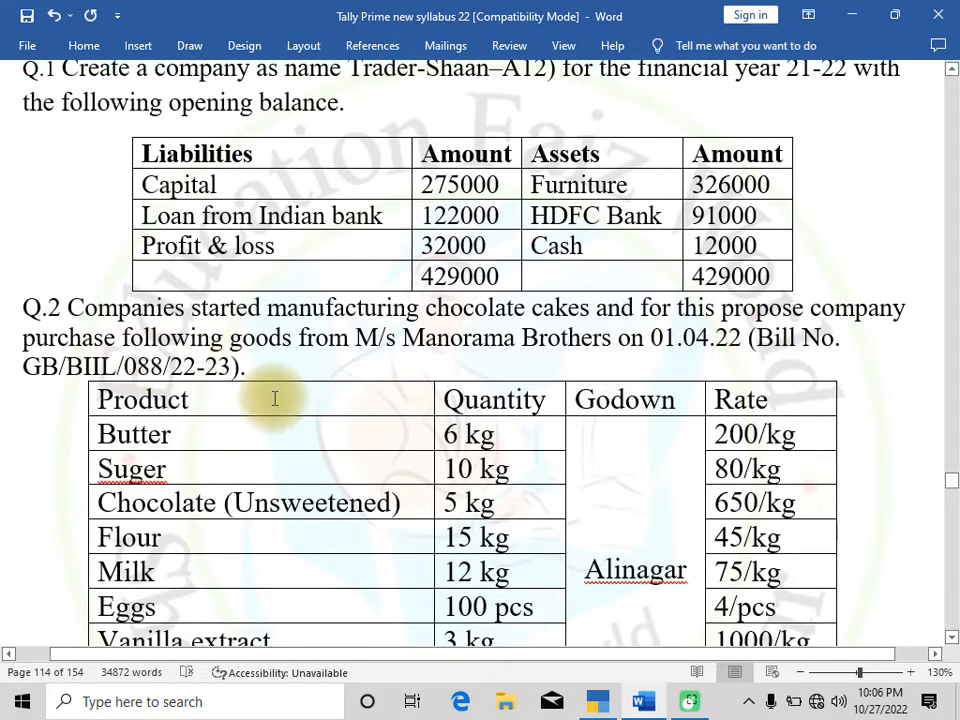
Examine the supplier name and godown given in Q.2 of the assignment
scroll(294, 401, "down", 2)
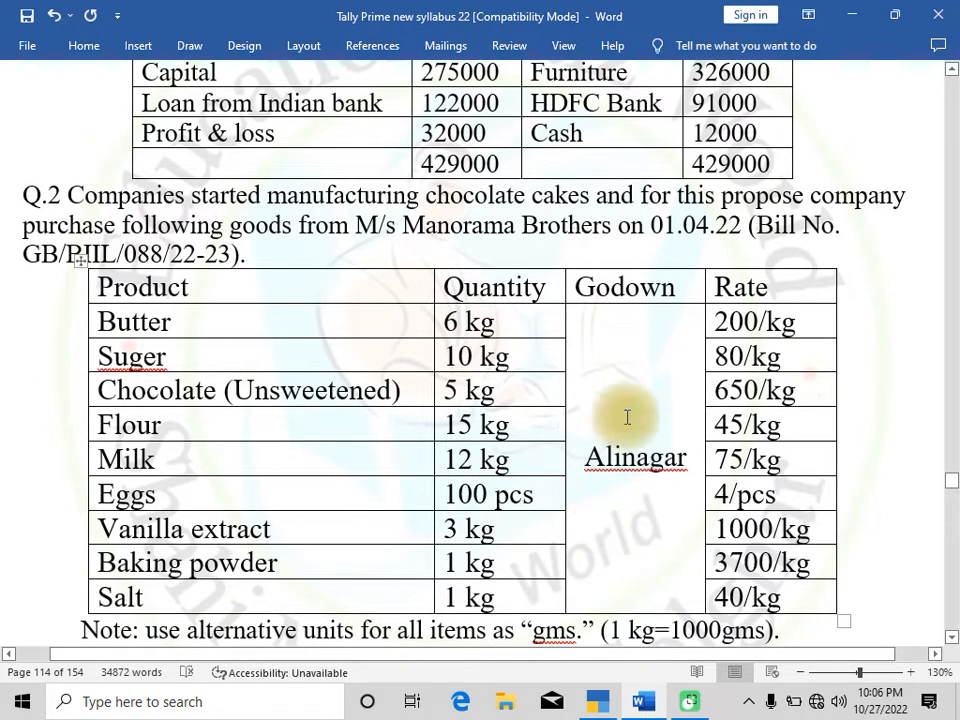
left_click_drag(357, 225, 576, 237)
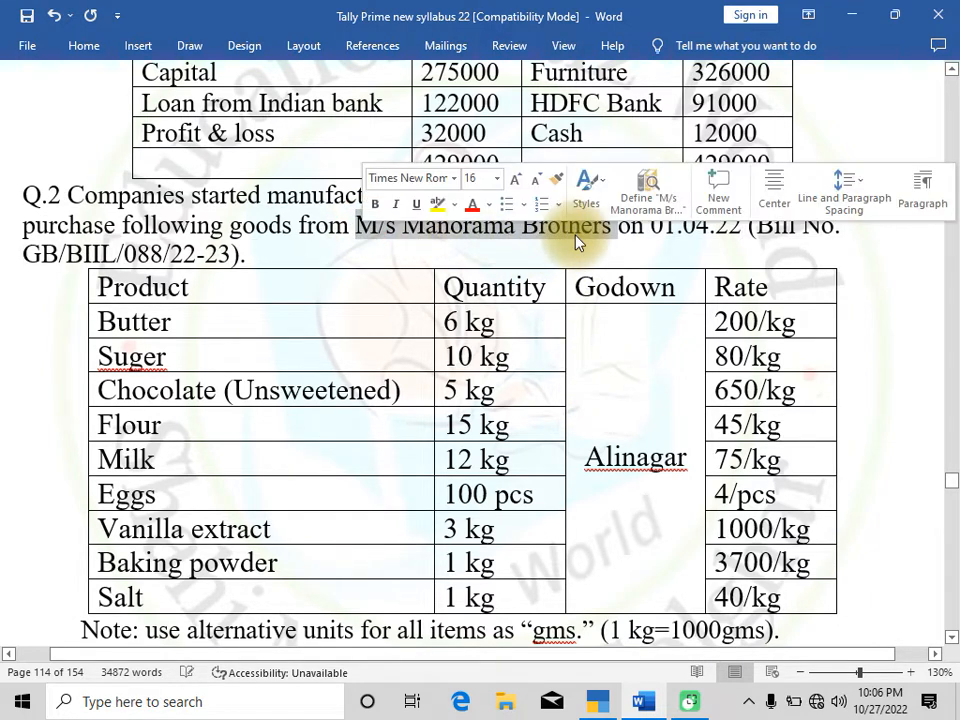
left_click(386, 236)
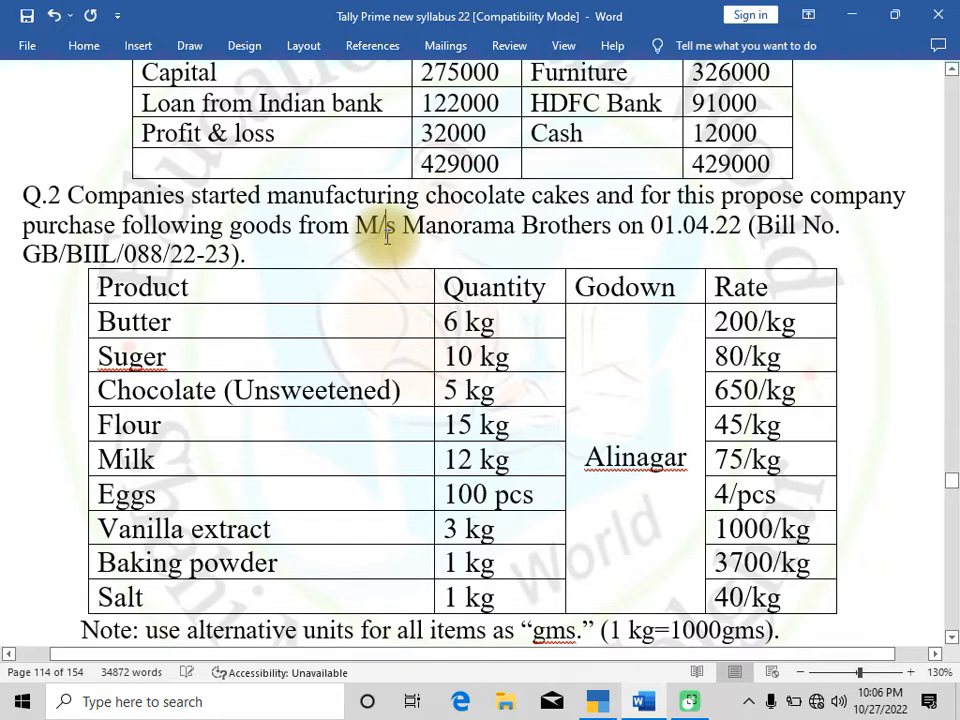
left_click_drag(585, 457, 687, 456)
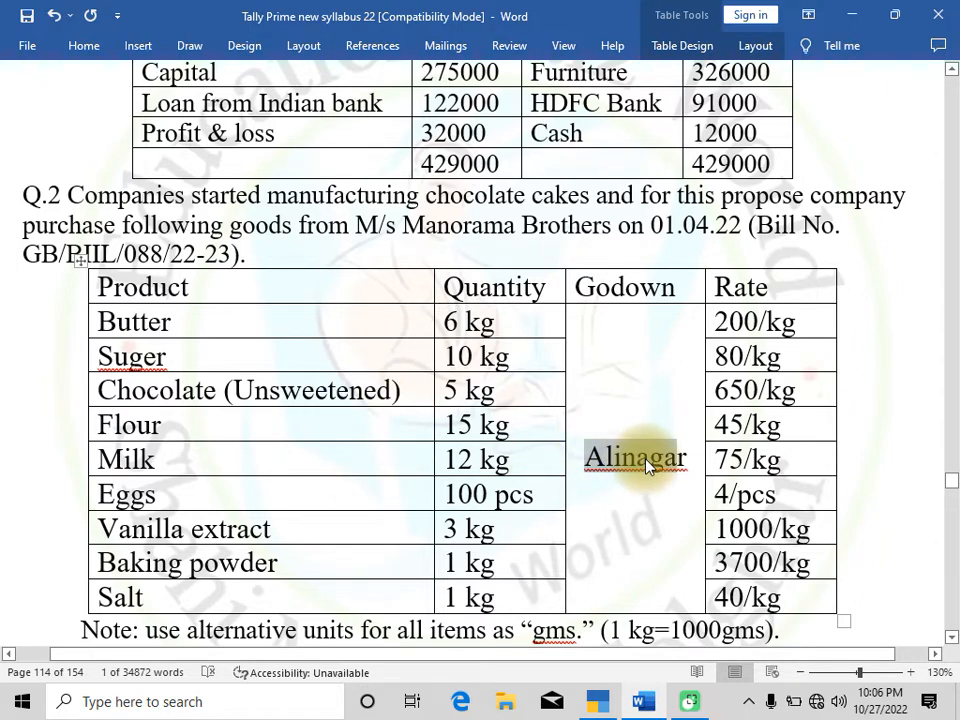
Switch back and create a ledger named MANORMA BROTHER under Sundry Creditors
key("alt+Tab")
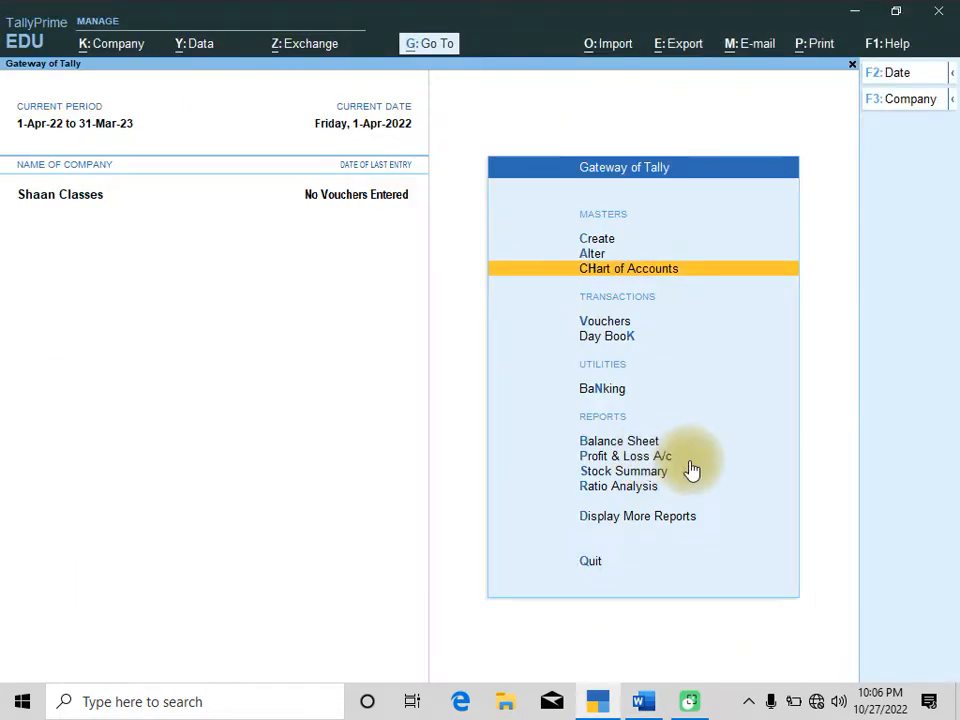
key("Up")
key("Up")
key("Return")
key("Down")
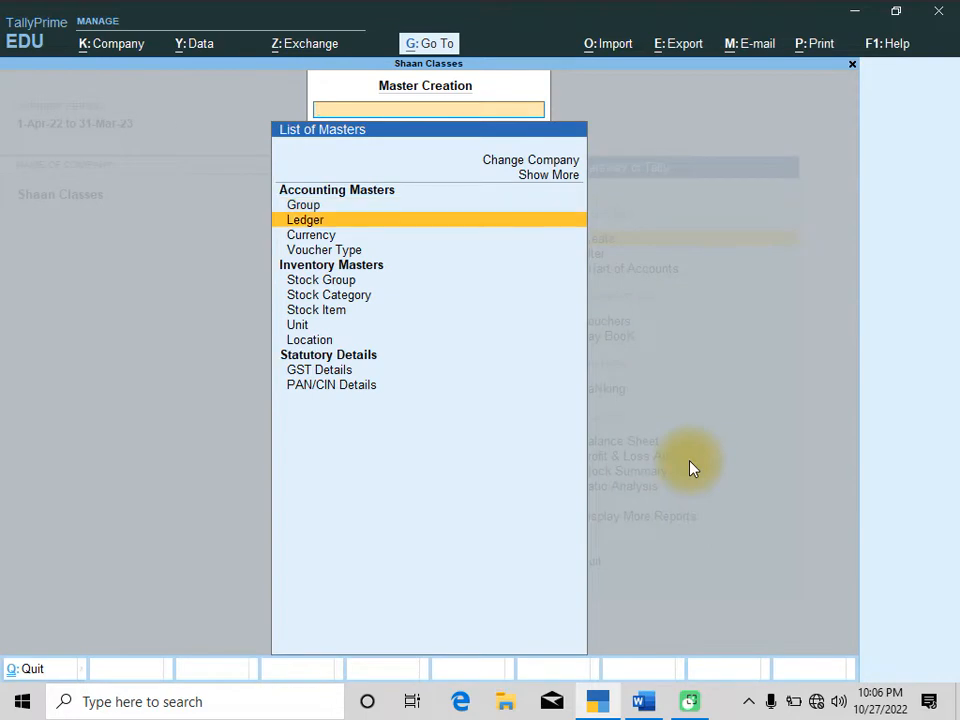
key("Return")
type("MANORMA BROTHER")
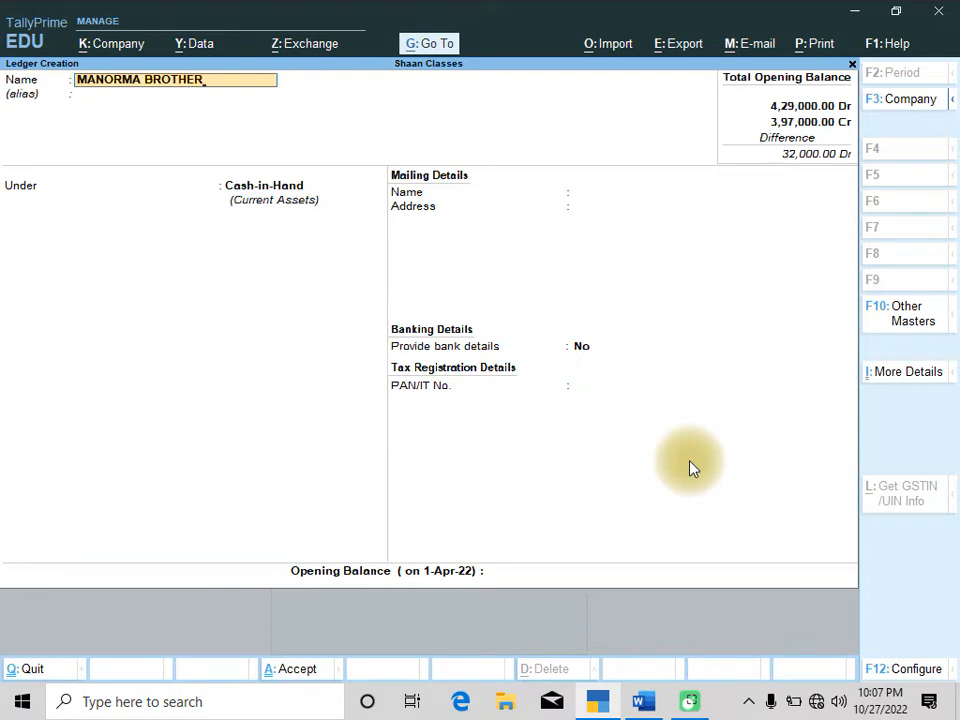
key("Return")
key("Return")
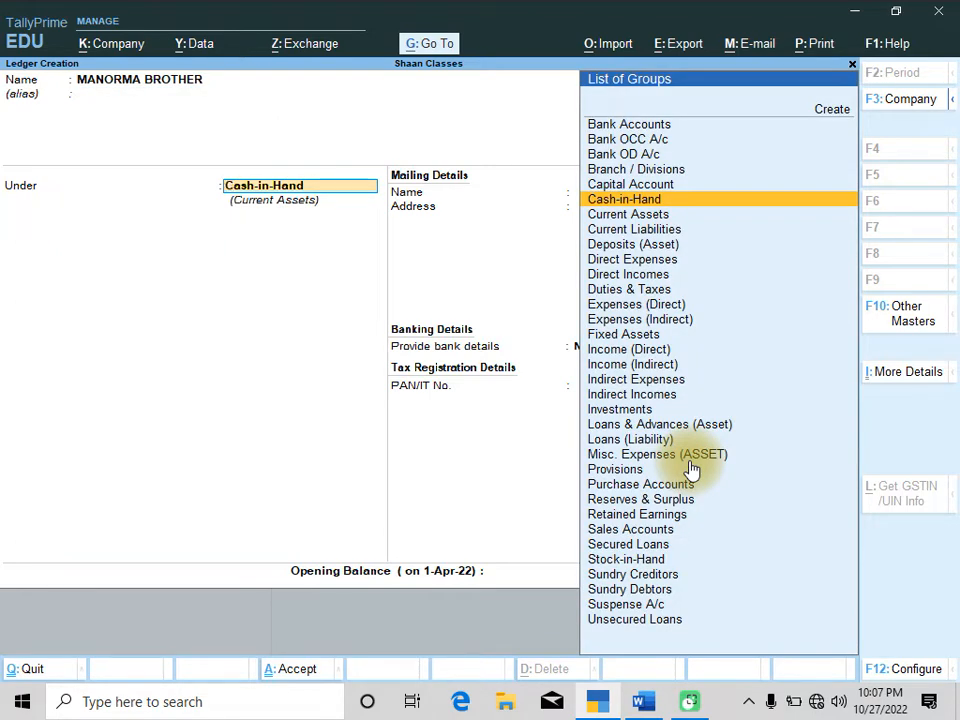
type("SU")
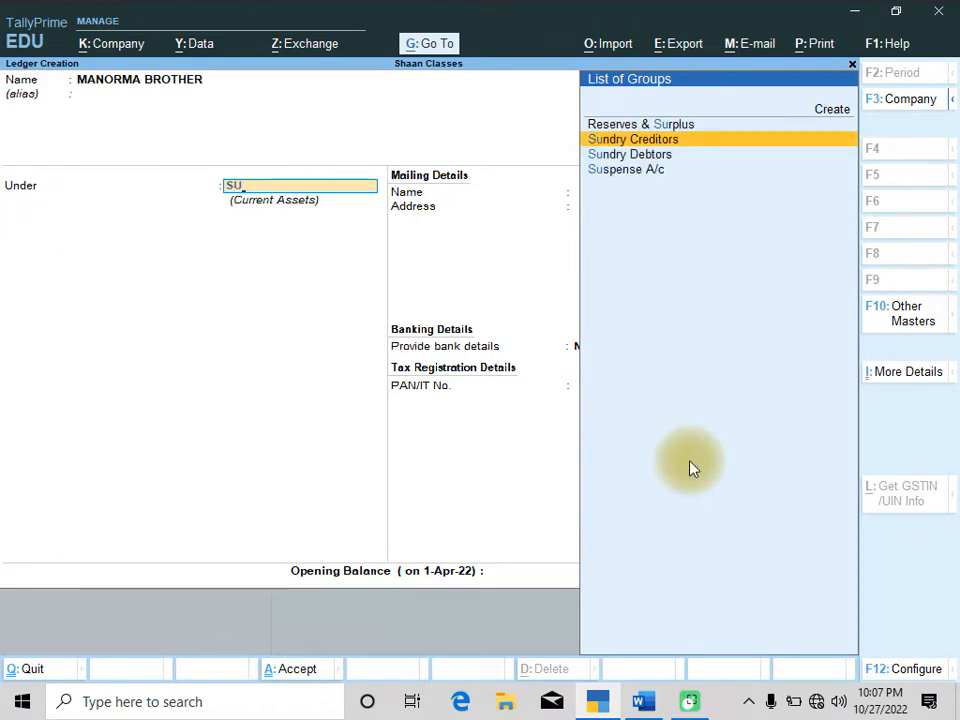
key("Return")
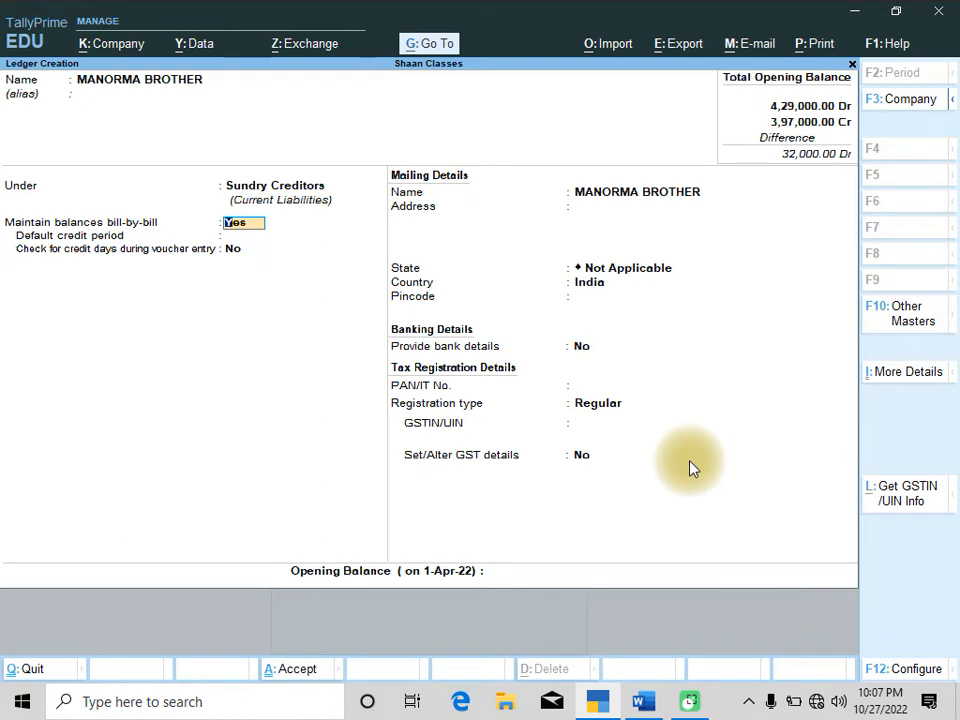
Keep the bill-by-bill defaults and save the MANORMA BROTHER ledger
key("Return")
key("Return")
key("Return")
key("Return")
key("Return")
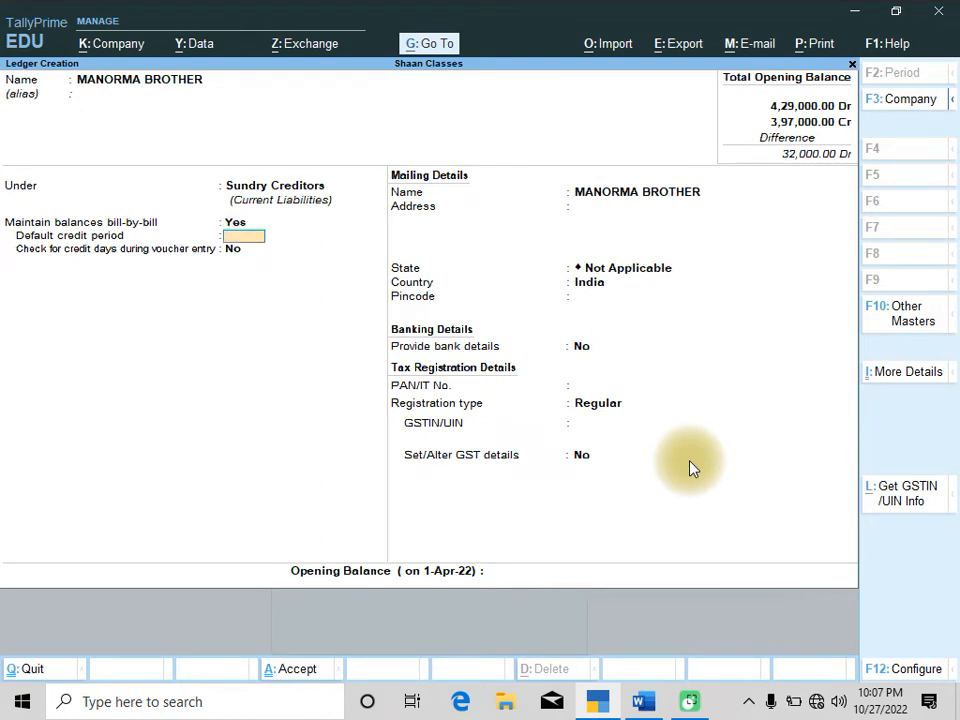
key("Return")
key("Return")
key("Return")
key("Return")
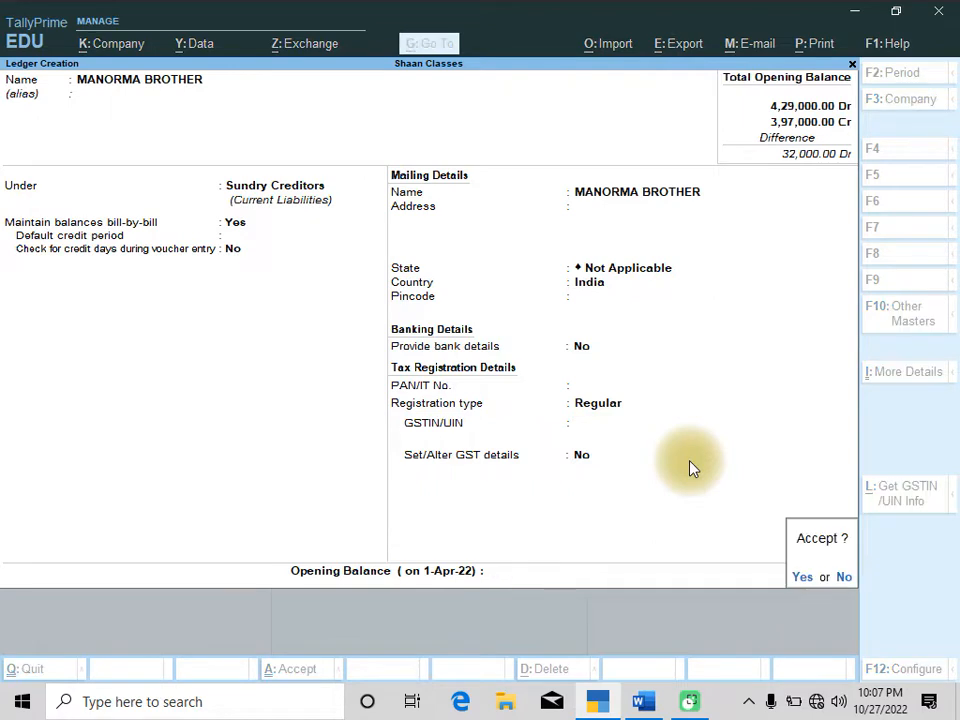
key("Return")
Create a PURCHASE ledger under Purchase Accounts and save it
type("PURCHASE")
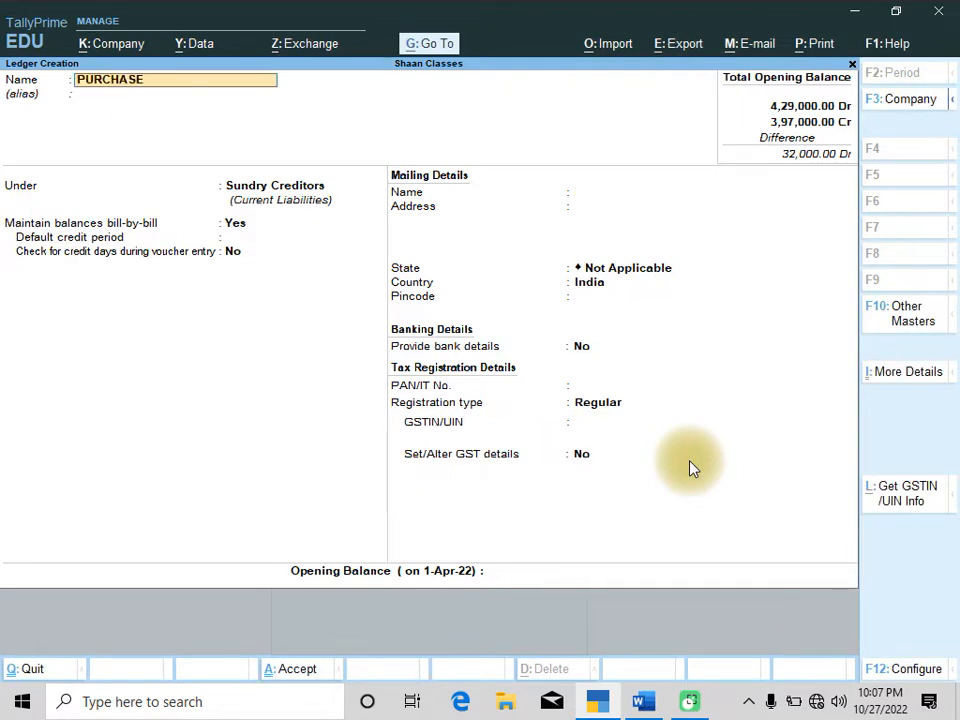
key("Return")
type("PU")
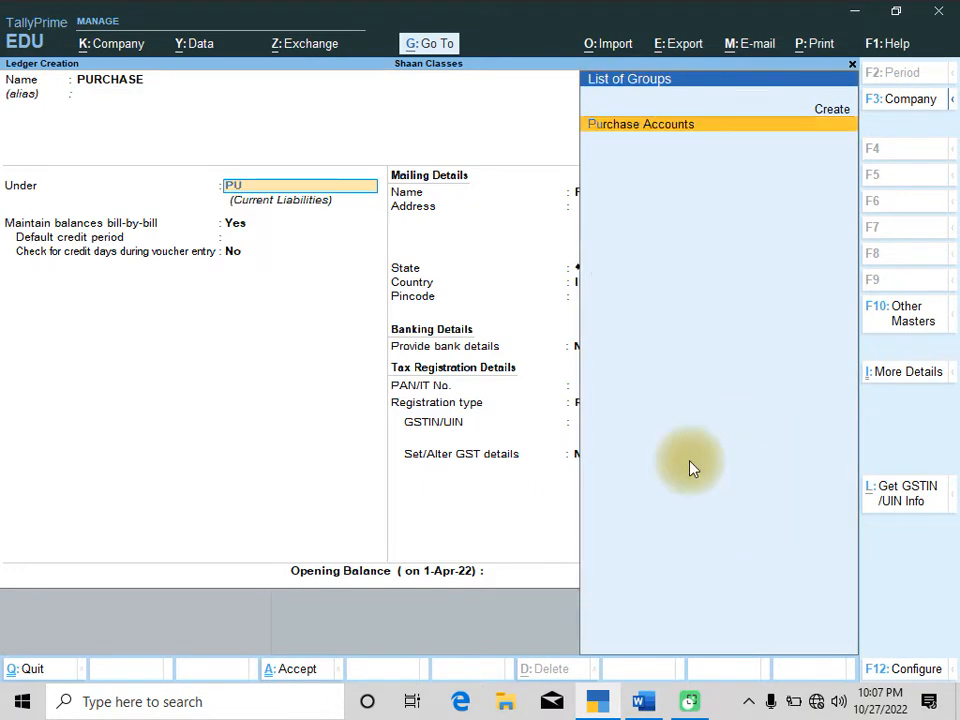
key("Return")
key("Return")
key("Return")
key("Return")
key("Return")
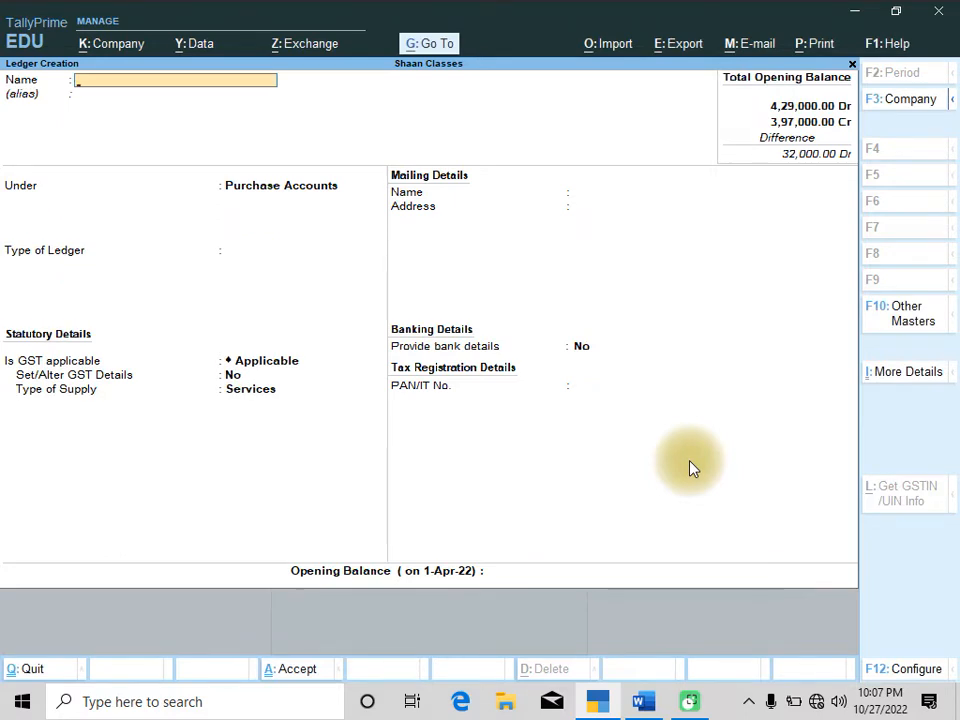
Create a location named ALINAGAR under Primary and leave the location creation screen
key("Escape")
key("Return")
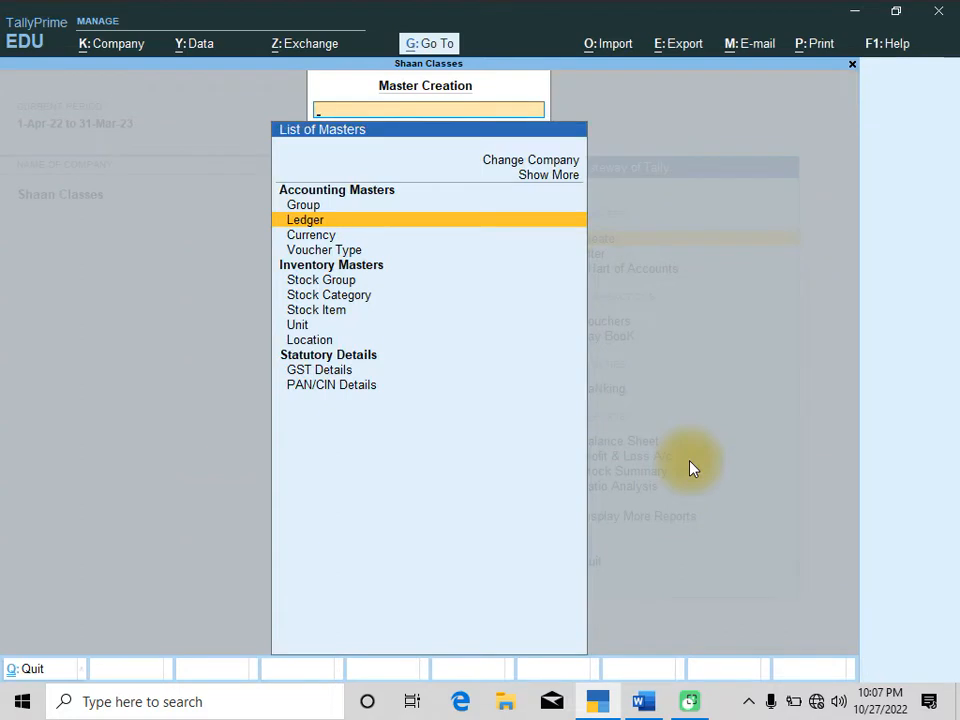
key("Down")
key("Down")
key("Down")
key("Down")
key("Down")
key("Down")
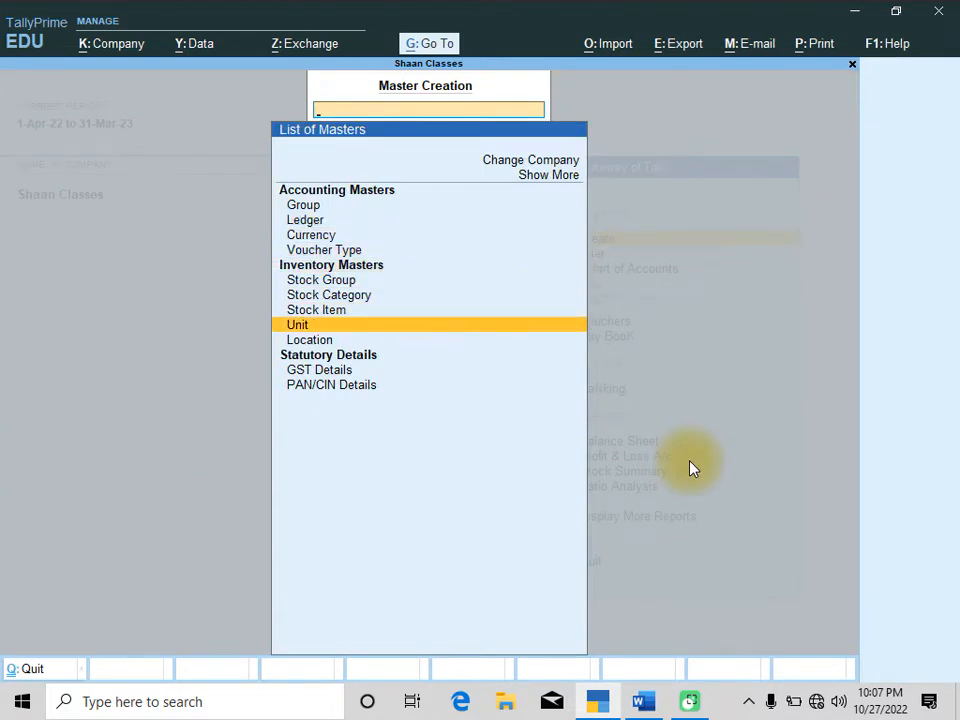
key("Down")
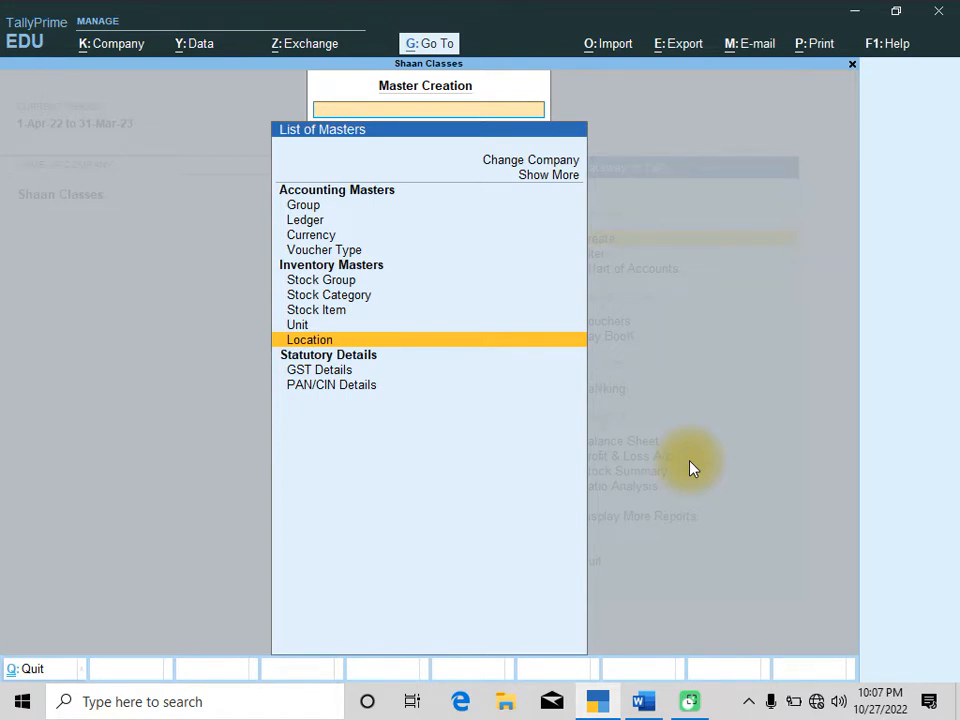
key("Return")
key("Return")
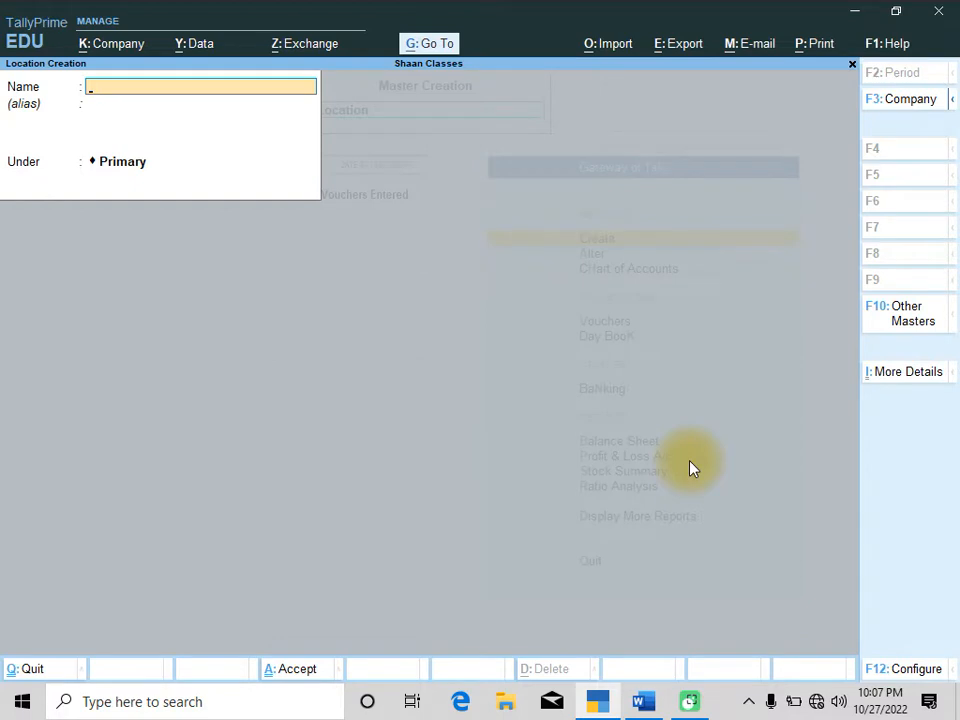
type("ALINAGAR")
key("Return")
key("Return")
key("Return")
key("Return")
key("Escape")
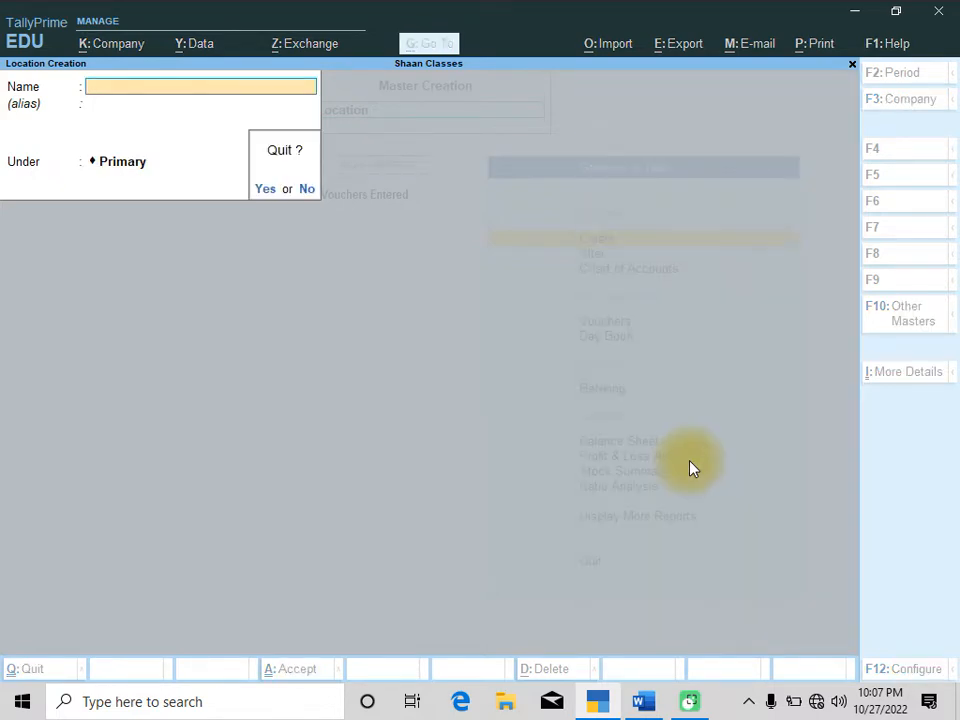
key("Return")
key("Escape")
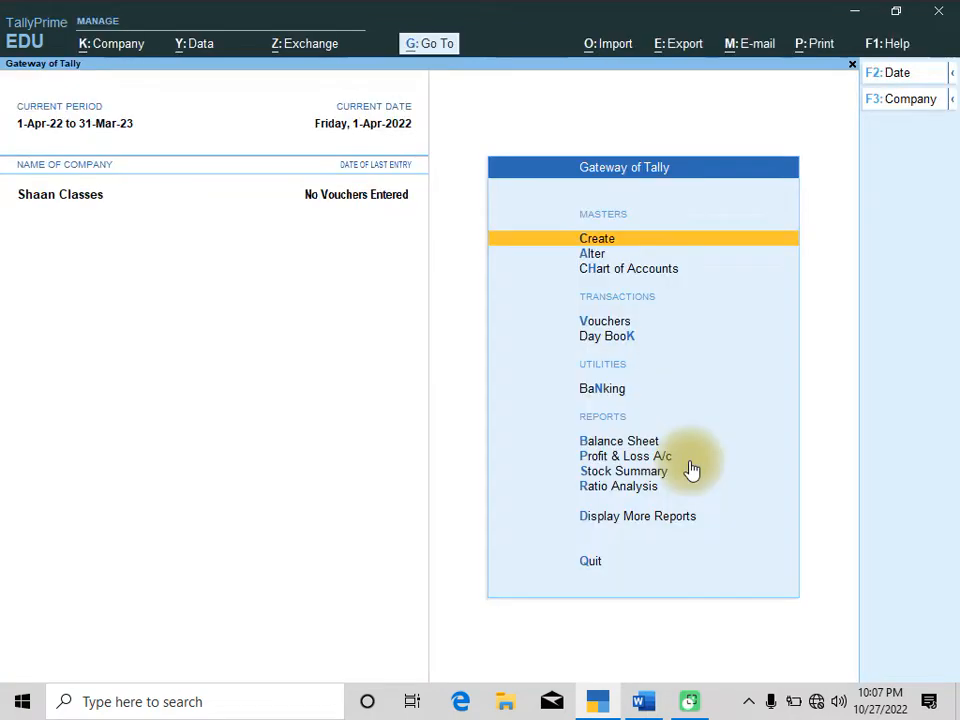
Create a simple unit KG with formal name KILOGRAM, UQC KGS-KILOGRAMS and 3 decimal places
key("alt+Tab")
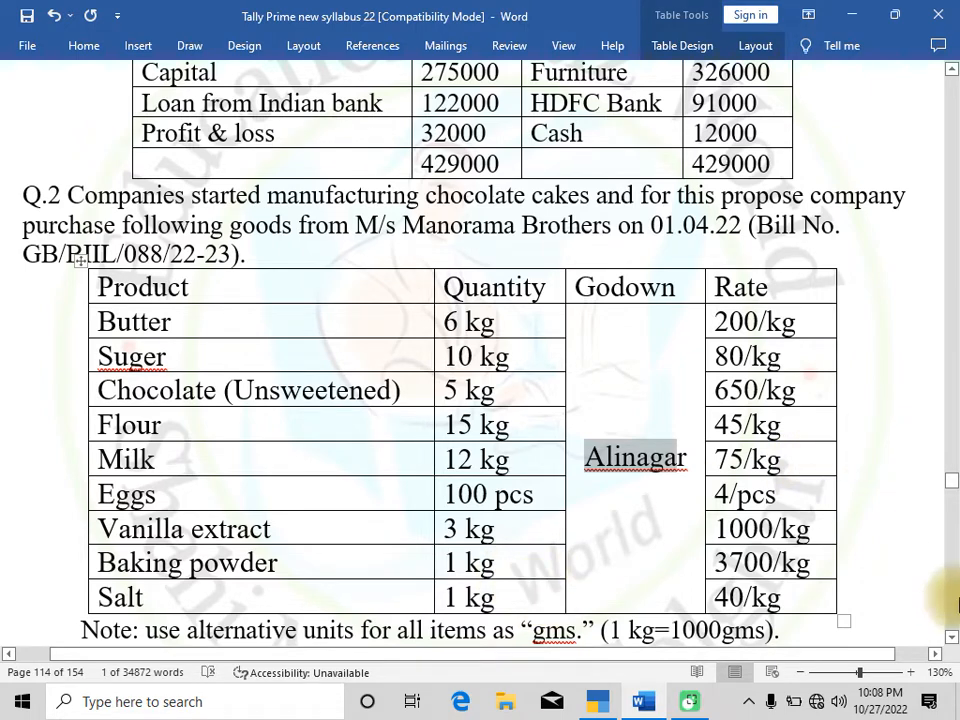
left_click(951, 638)
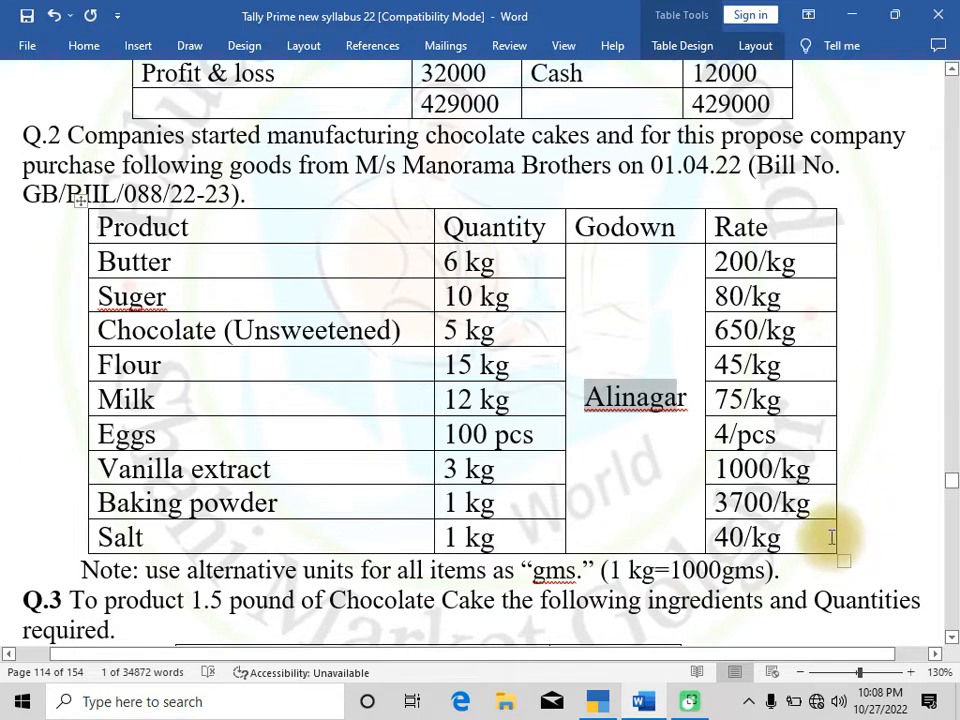
key("alt+Tab")
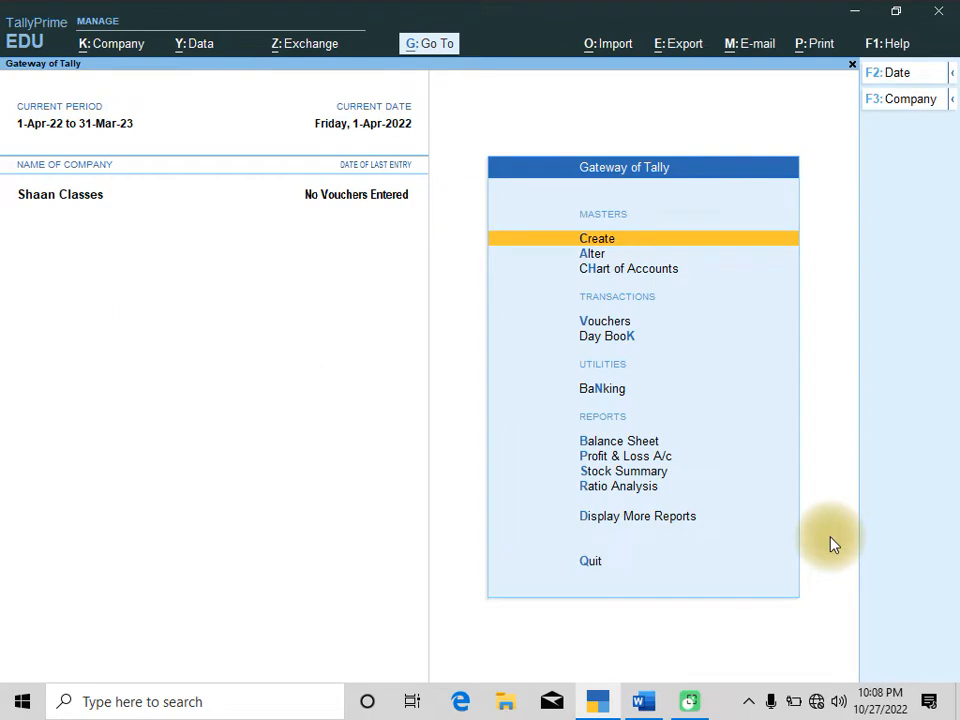
key("Down")
key("Down")
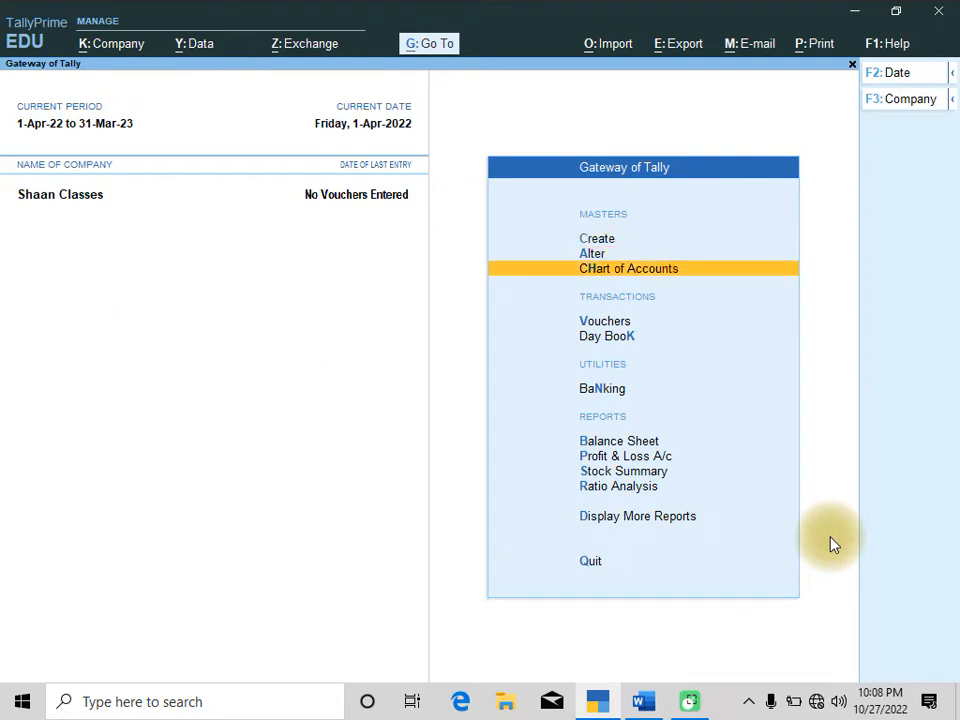
key("Up")
key("Up")
key("Return")
key("Down")
key("Down")
key("Down")
key("Down")
key("Down")
key("Down")
key("Down")
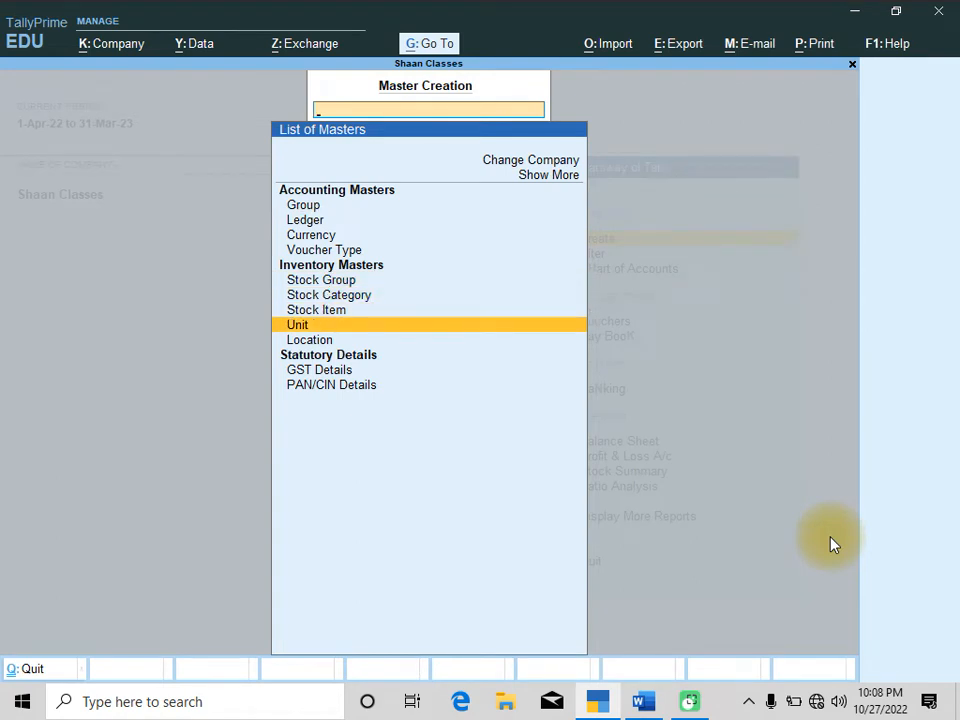
key("Up")
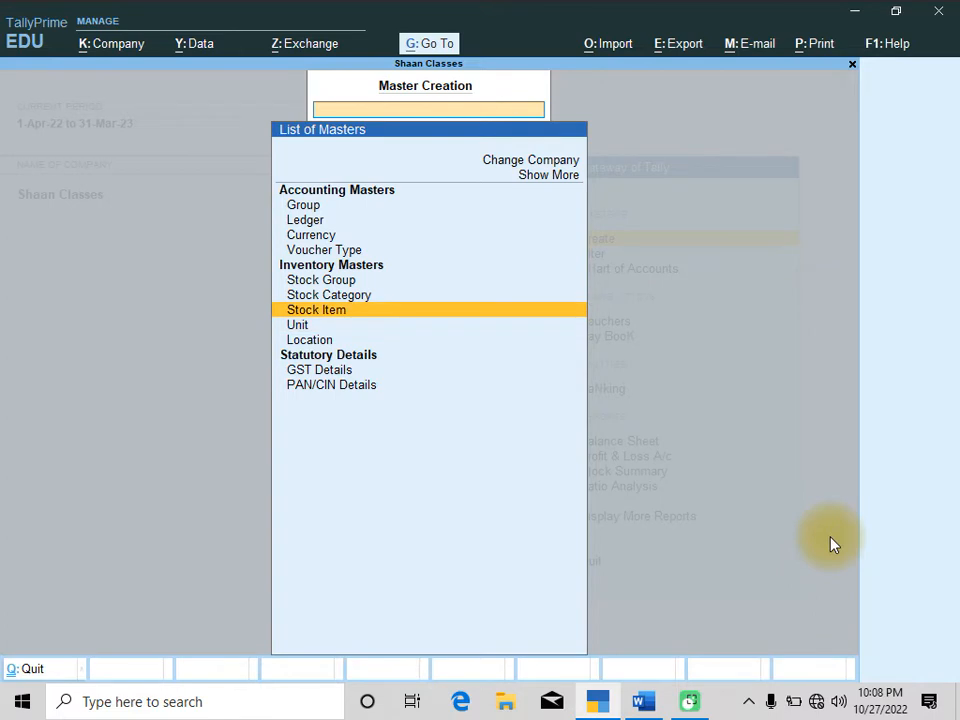
key("Down")
key("Return")
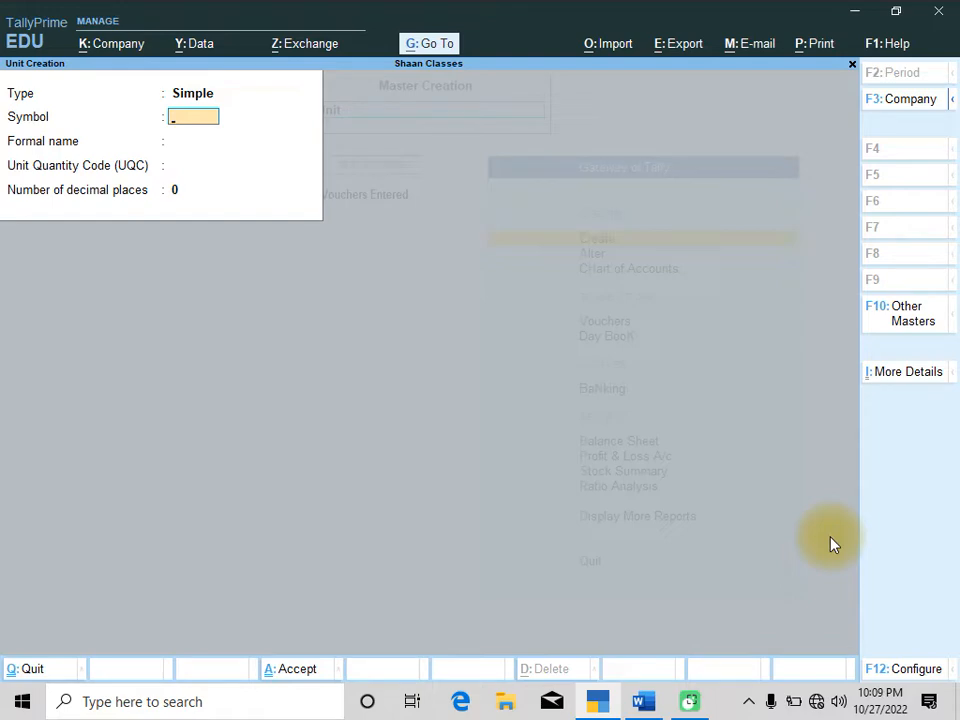
key("alt+Tab")
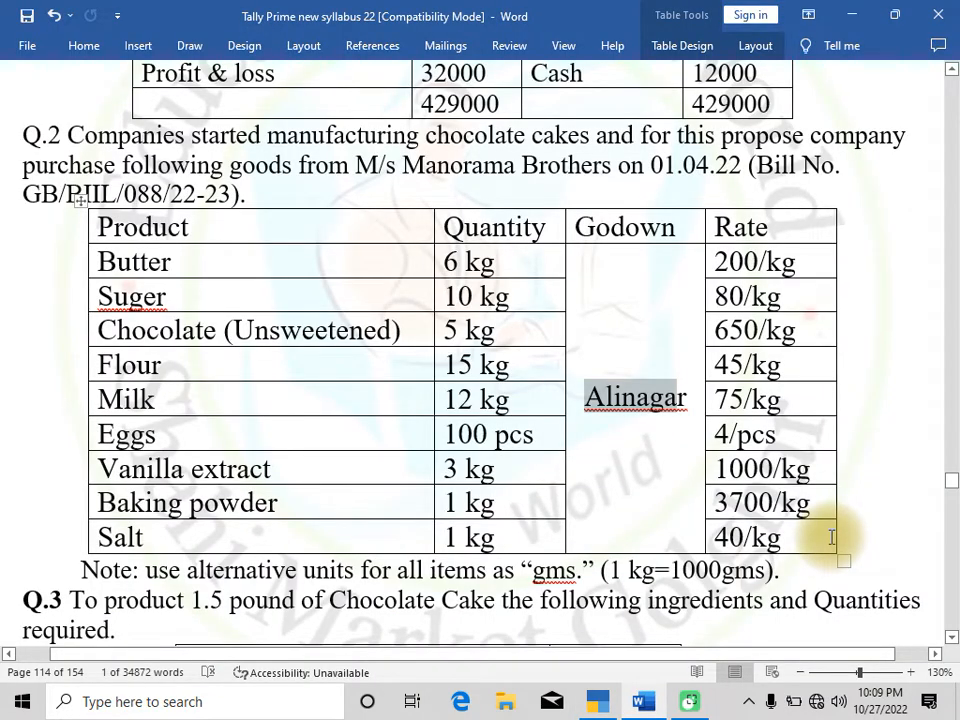
key("alt+Tab")
type("KG")
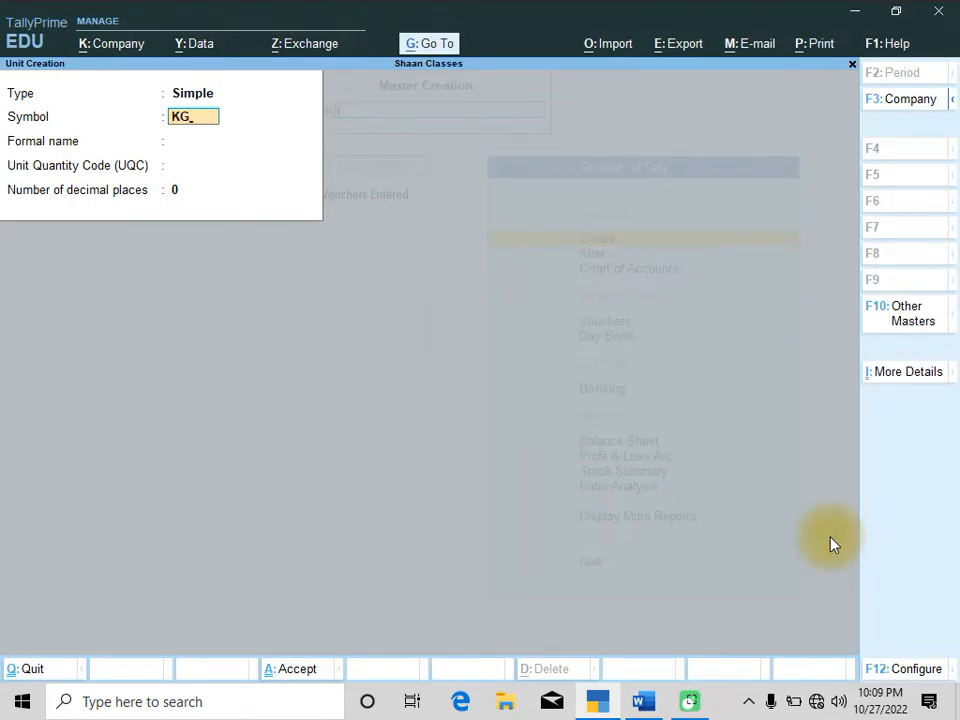
key("Return")
type("KILOGRAM")
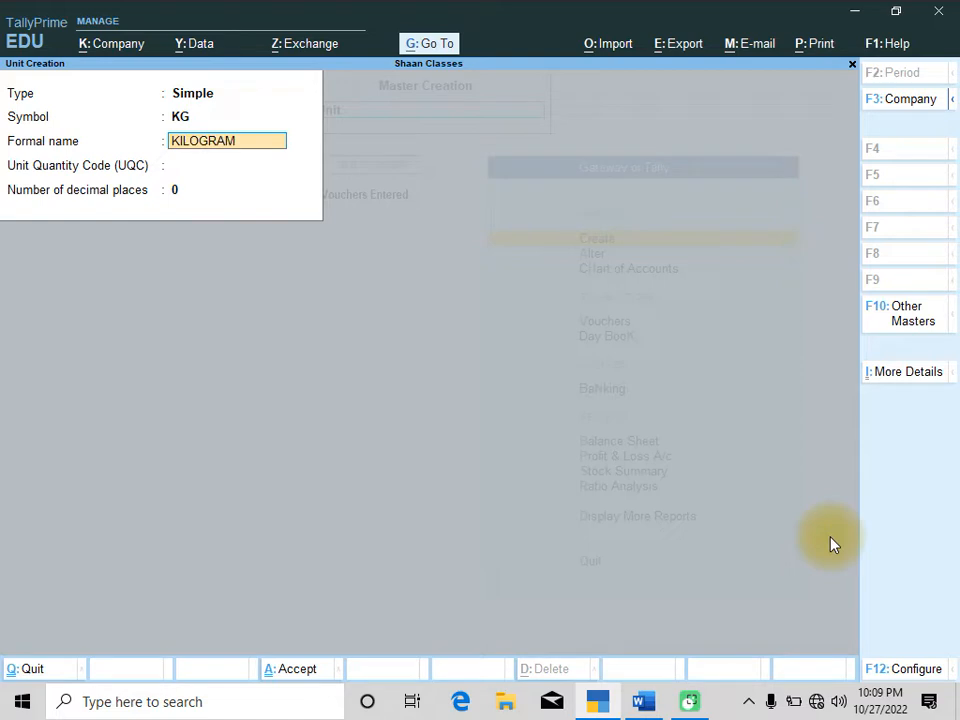
key("Return")
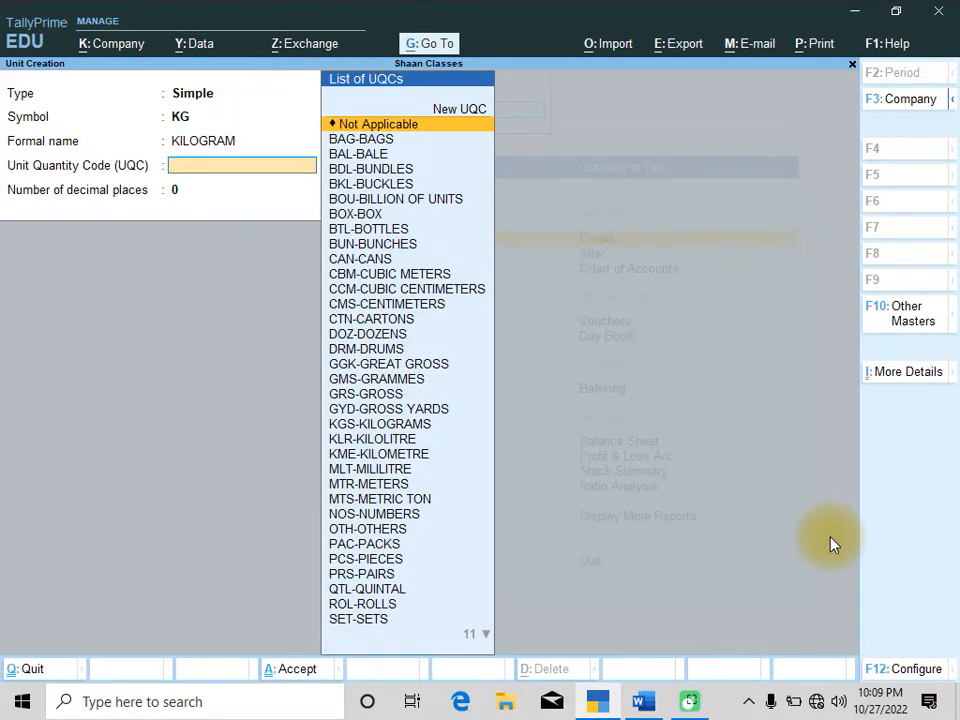
type("K")
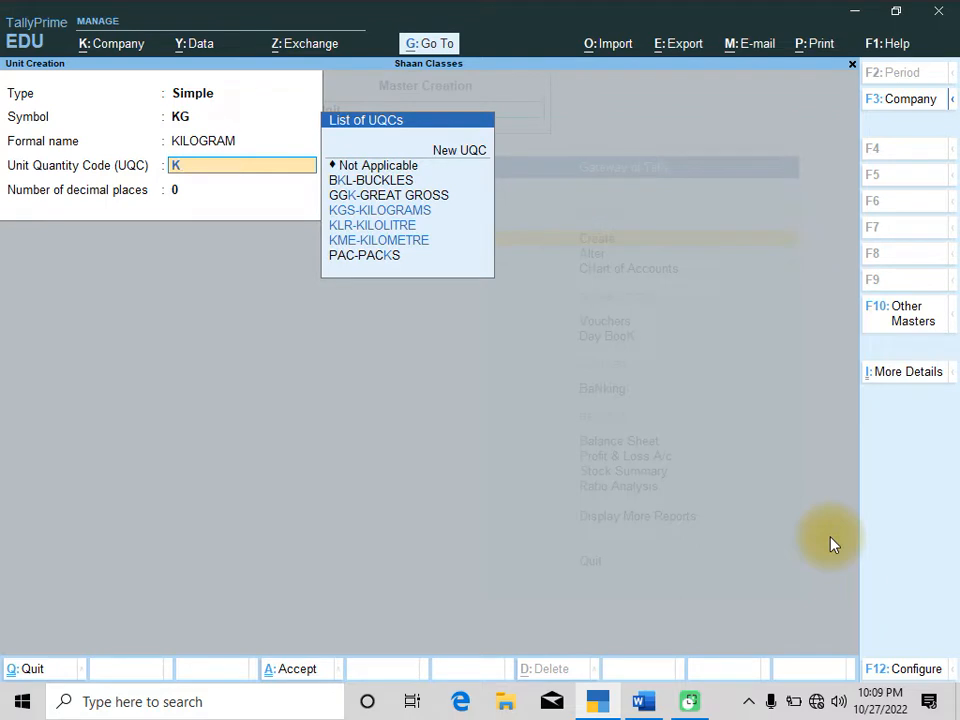
type("G")
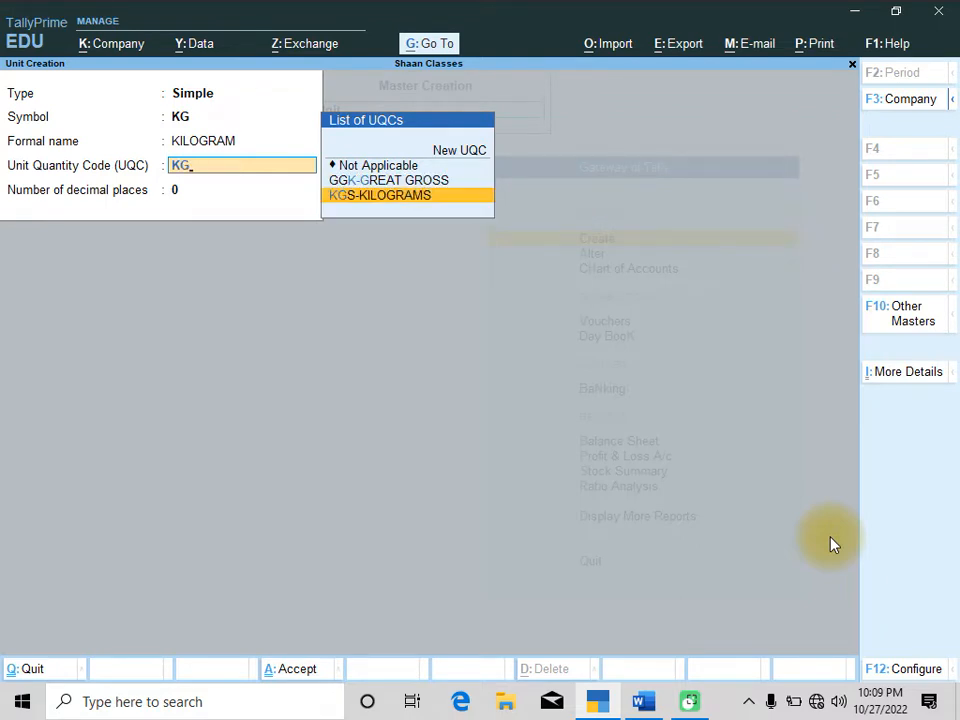
key("Return")
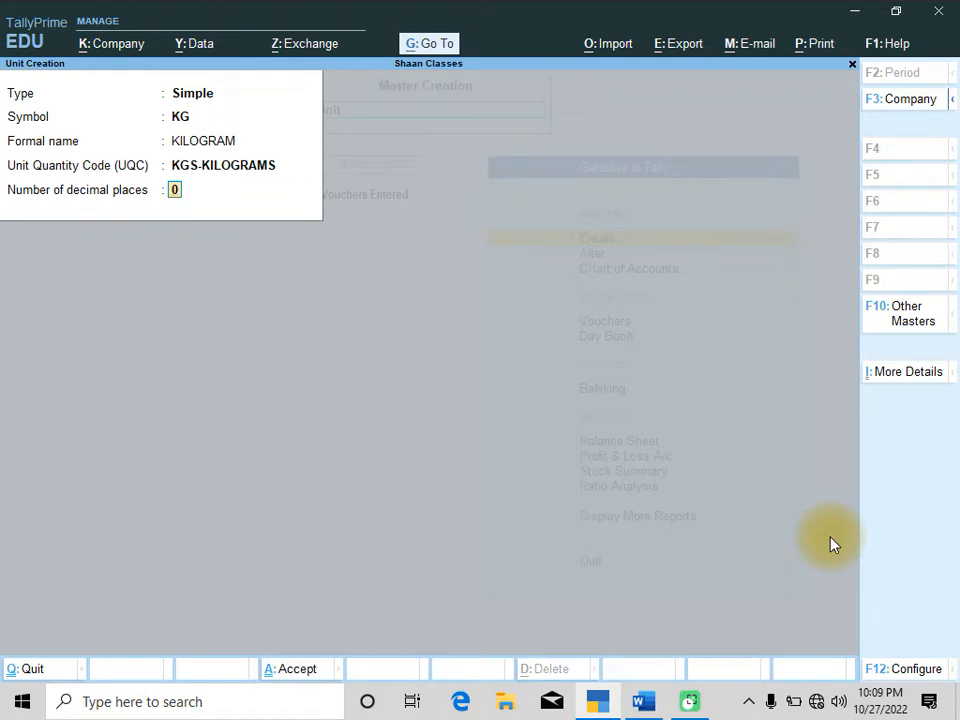
type("3")
key("Return")
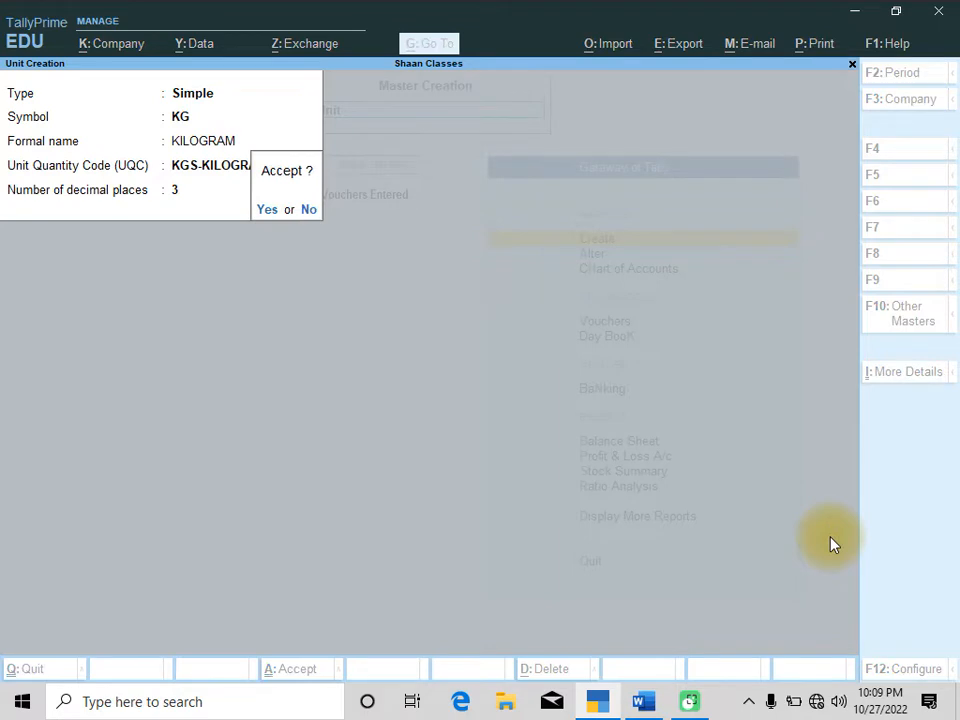
key("Return")
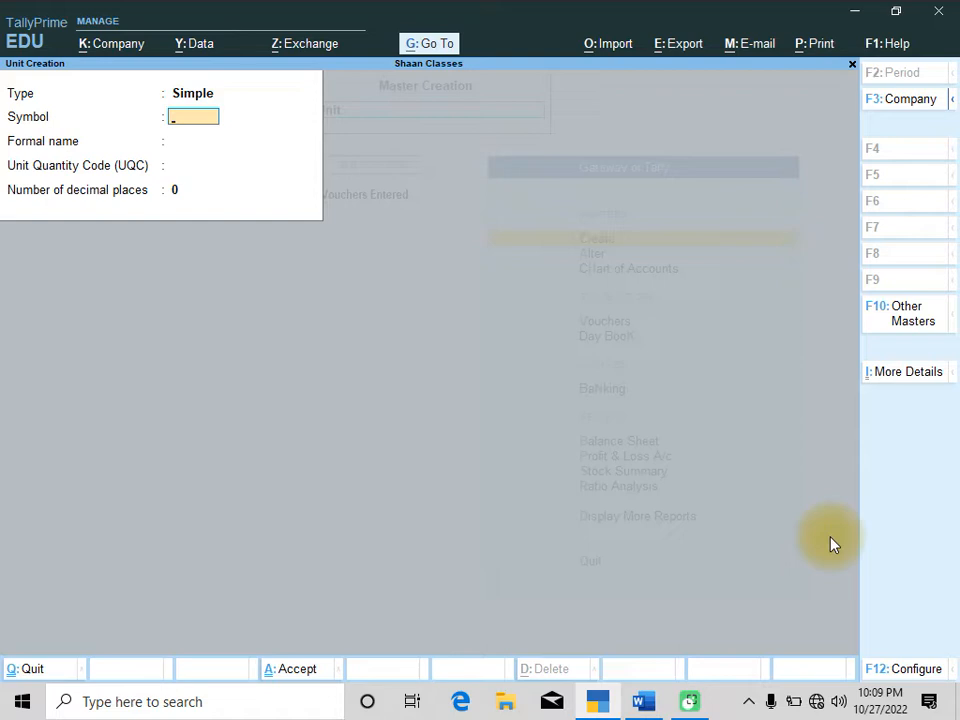
Create a simple unit gms with formal name Grams, UQC GMS-GRAMMES and 3 decimal places
type("GMS")
key("Return")
key("BackSpace")
type("gms")
key("Return")
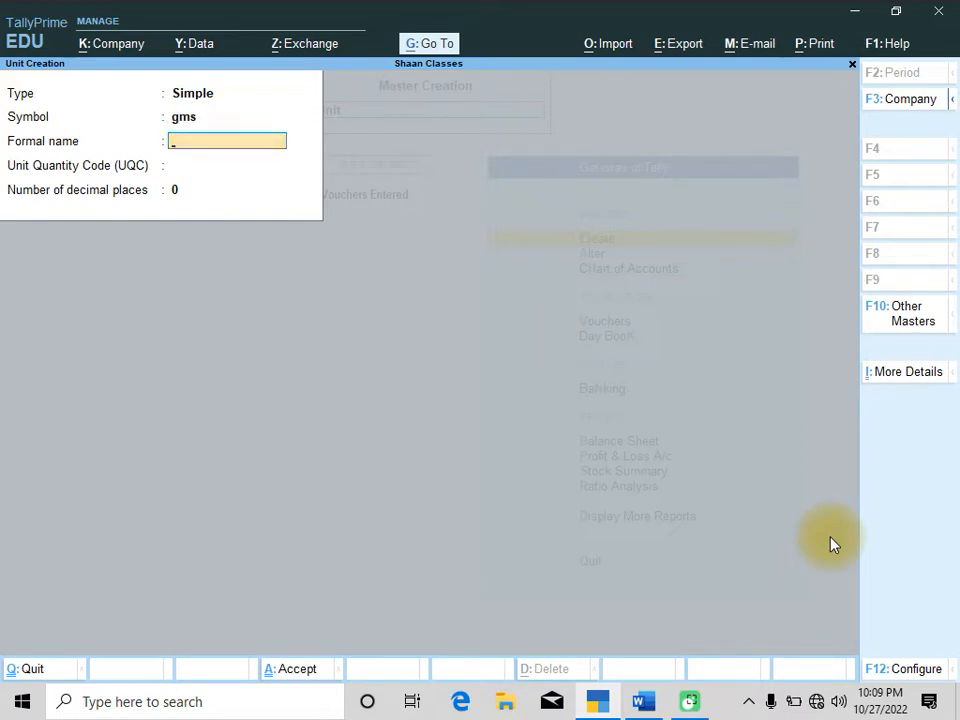
type("Grams")
key("Return")
type("gm")
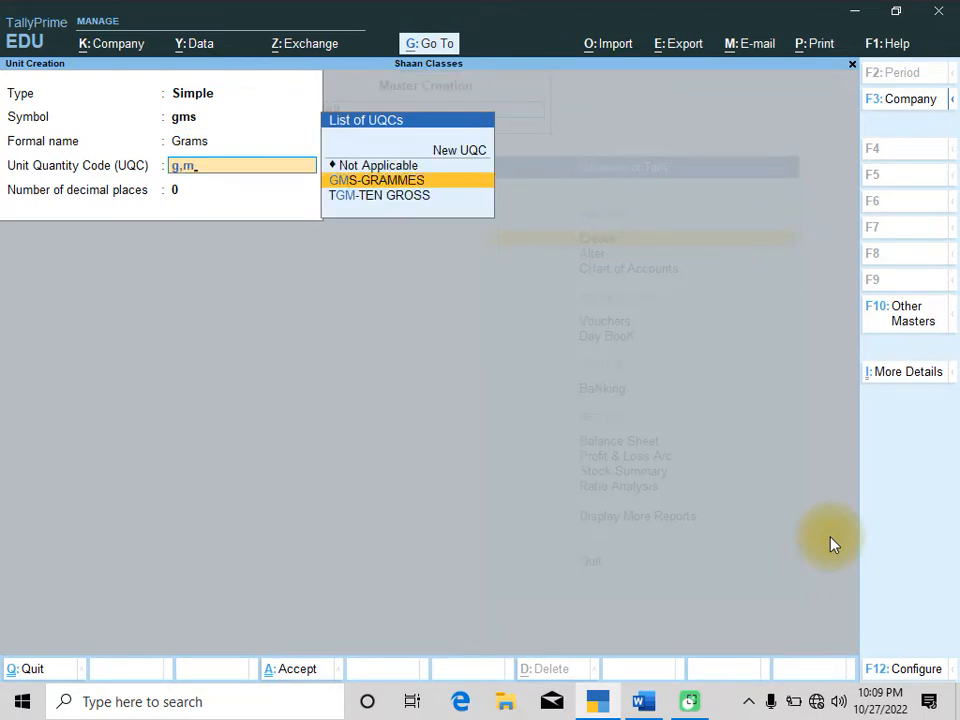
key("Return")
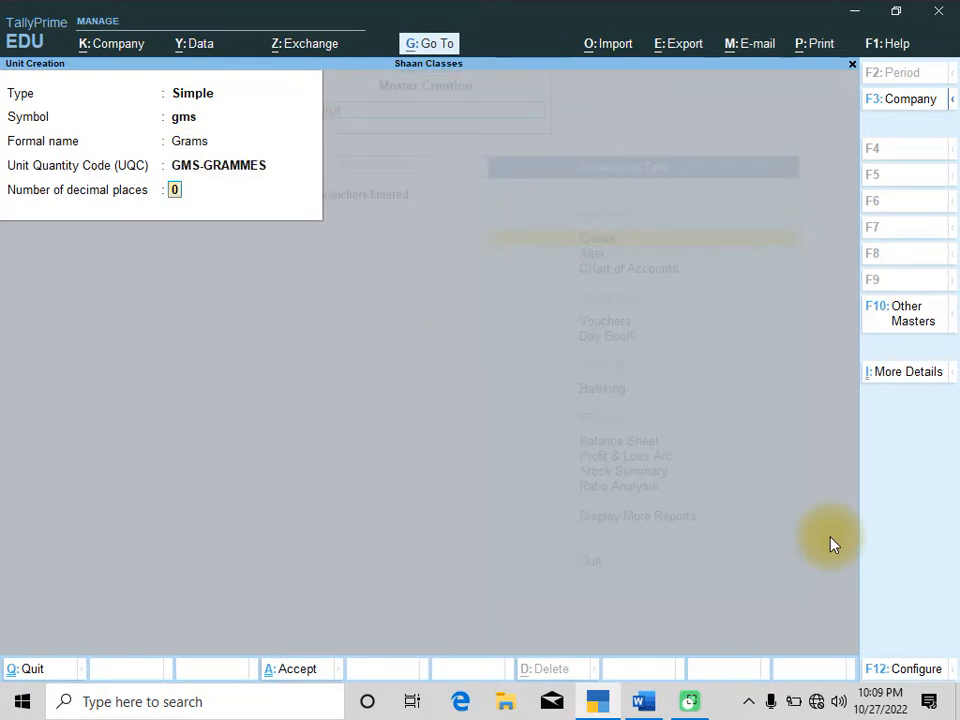
type("3")
key("Return")
key("Return")
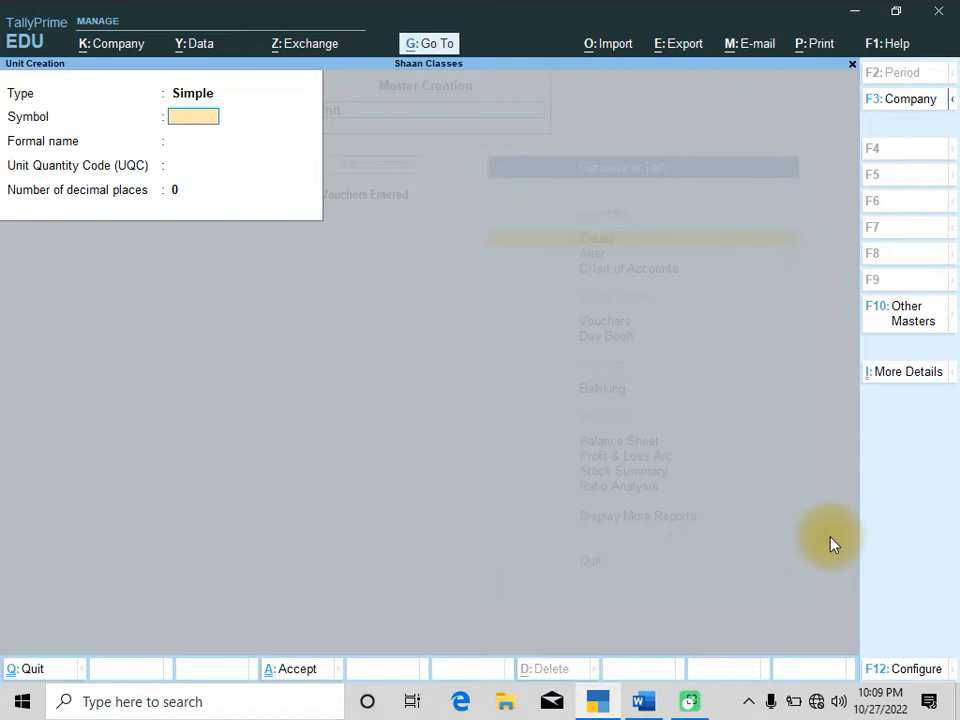
Start a new stock item and enter its name as Butter, copied from the assignment's Q.2 product table
key("Escape")
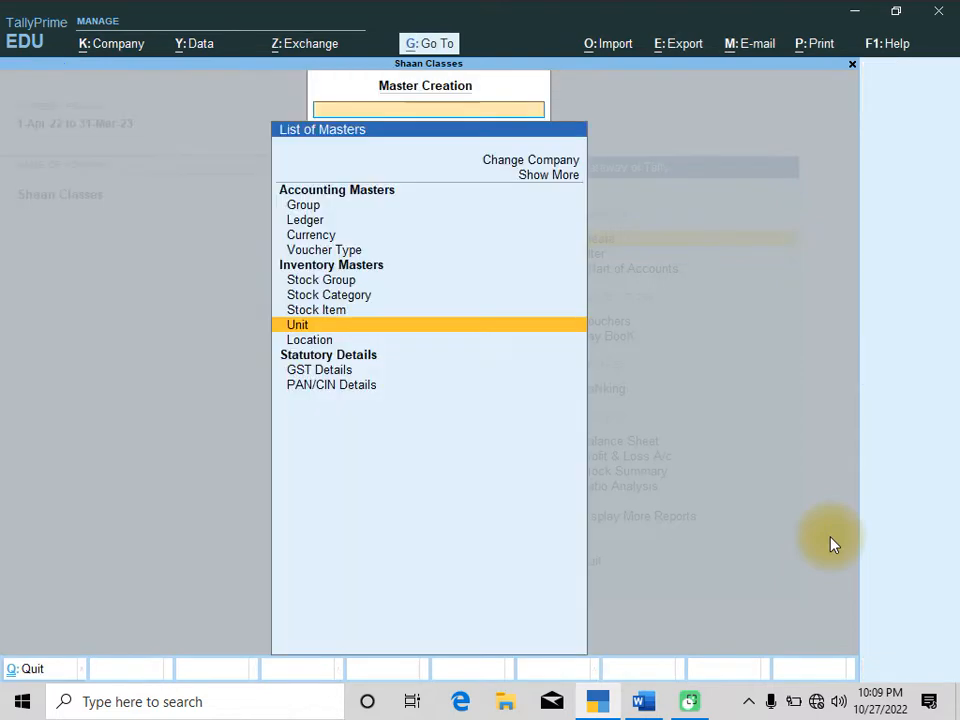
key("Up")
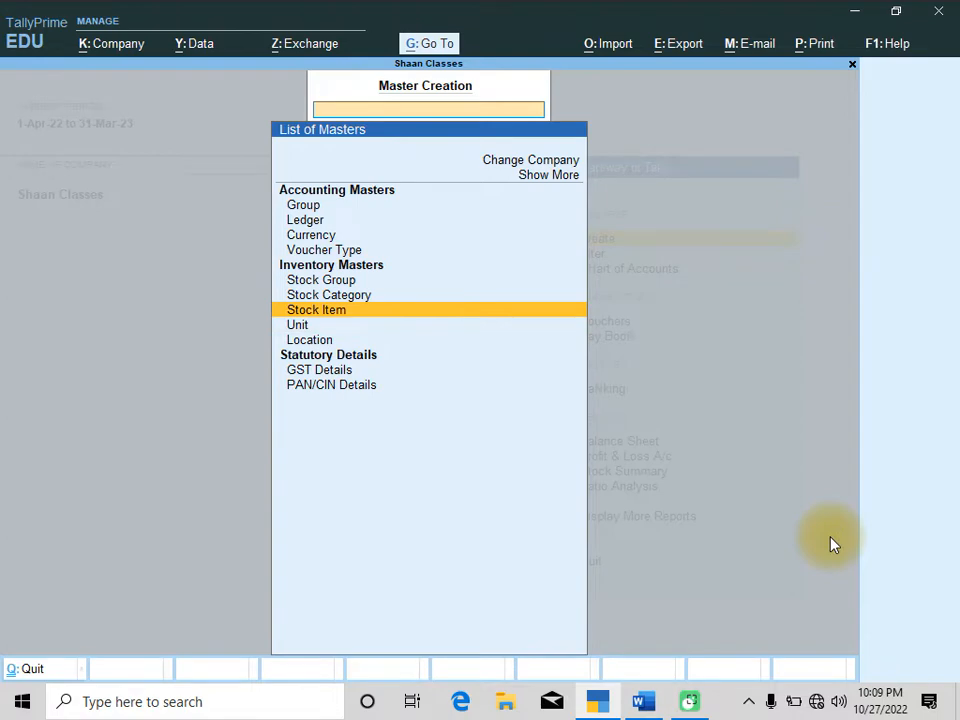
key("Return")
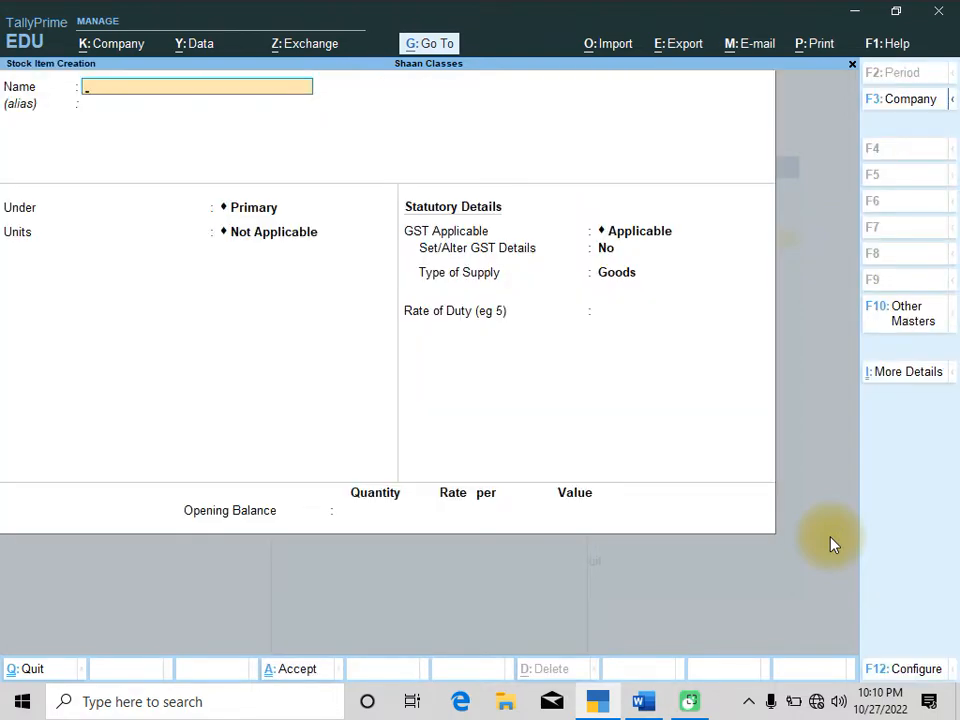
key("alt+Tab")
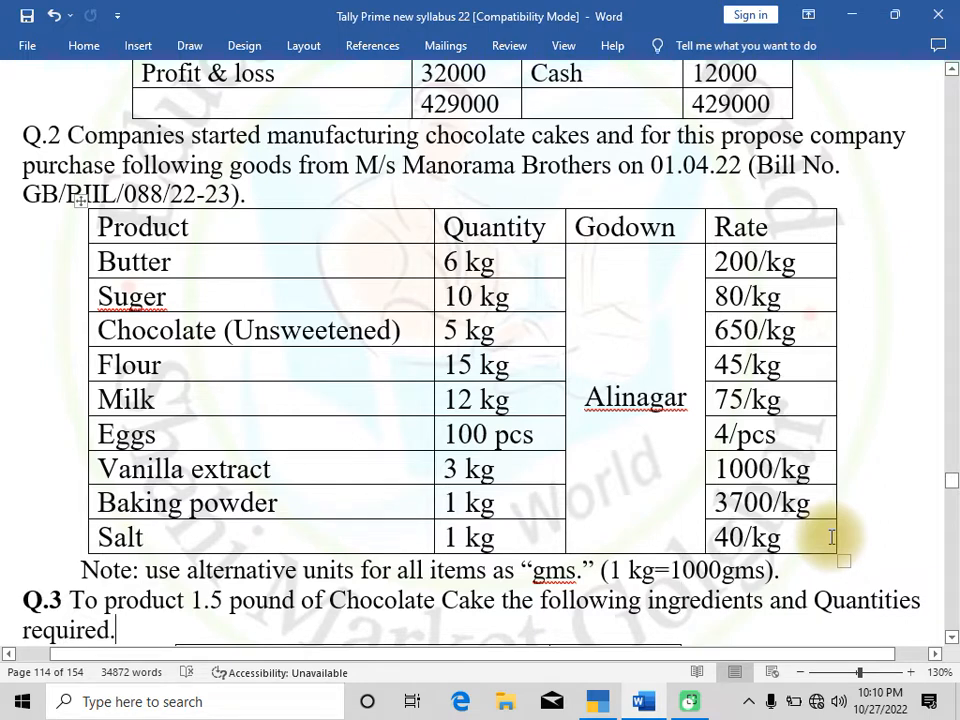
key("Up")
key("Up")
key("Up")
key("Left")
key("Left")
key("Up")
key("Up")
key("Up")
key("Up")
key("Up")
key("Up")
key("Up")
key("Up")
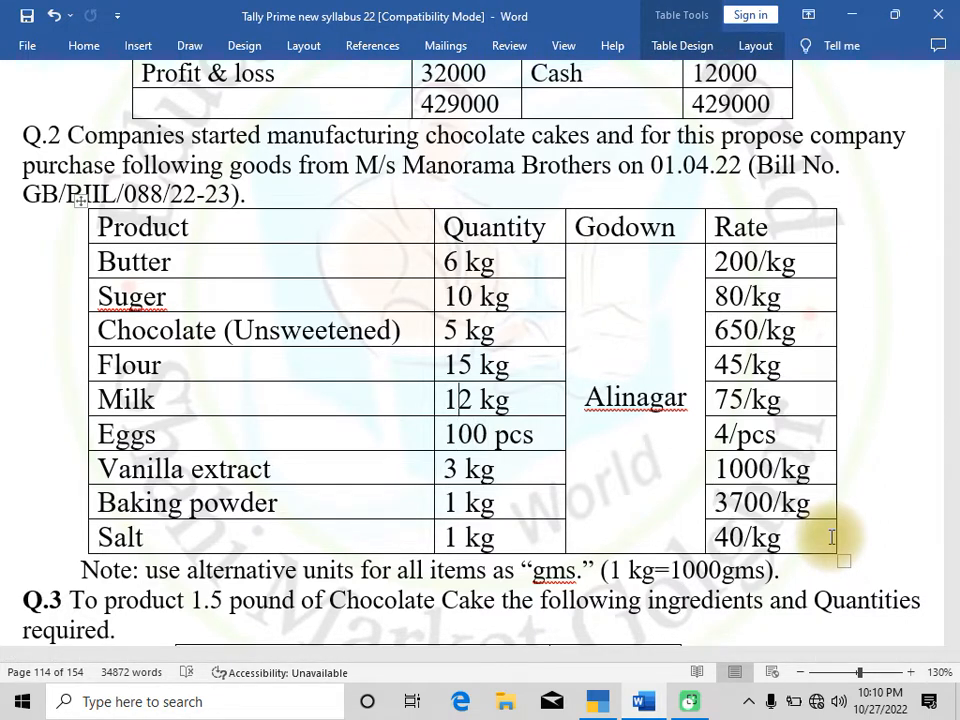
key("Down")
key("Left")
key("Down")
key("shift+Left")
key("shift+Right")
key("shift+Right")
key("shift+Right")
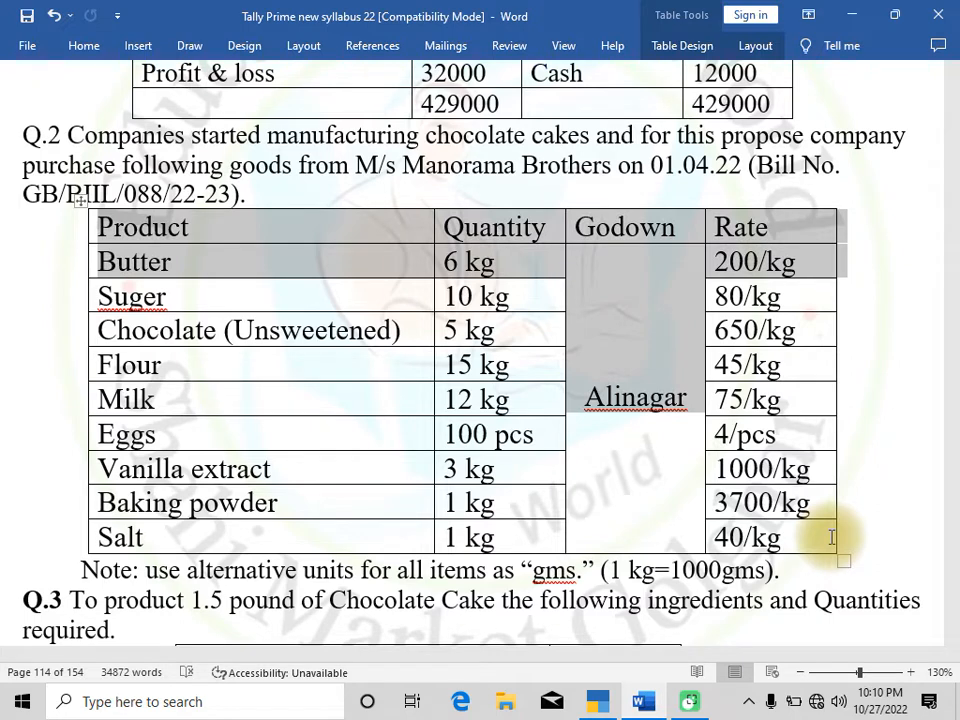
key("shift+Right")
key("shift+Left")
key("shift+Left")
key("shift+Left")
key("shift+Left")
key("shift+Left")
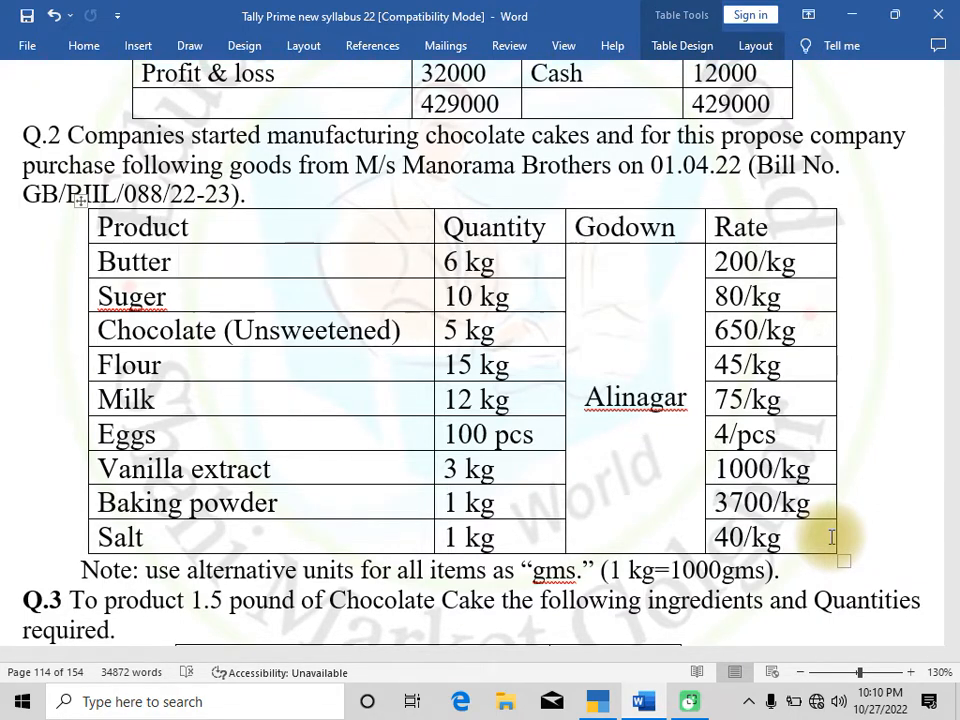
key("shift+Left")
key("shift+Left")
key("shift+Left")
key("shift+Left")
key("shift+Left")
key("shift+Left")
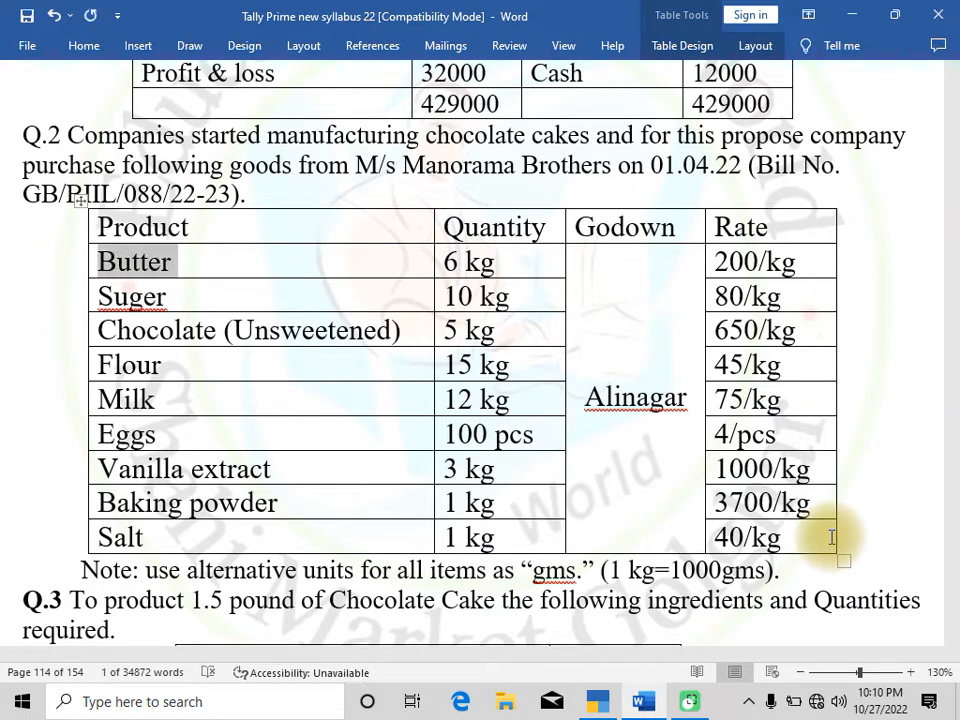
key("alt+Tab")
key("ctrl+alt+v")
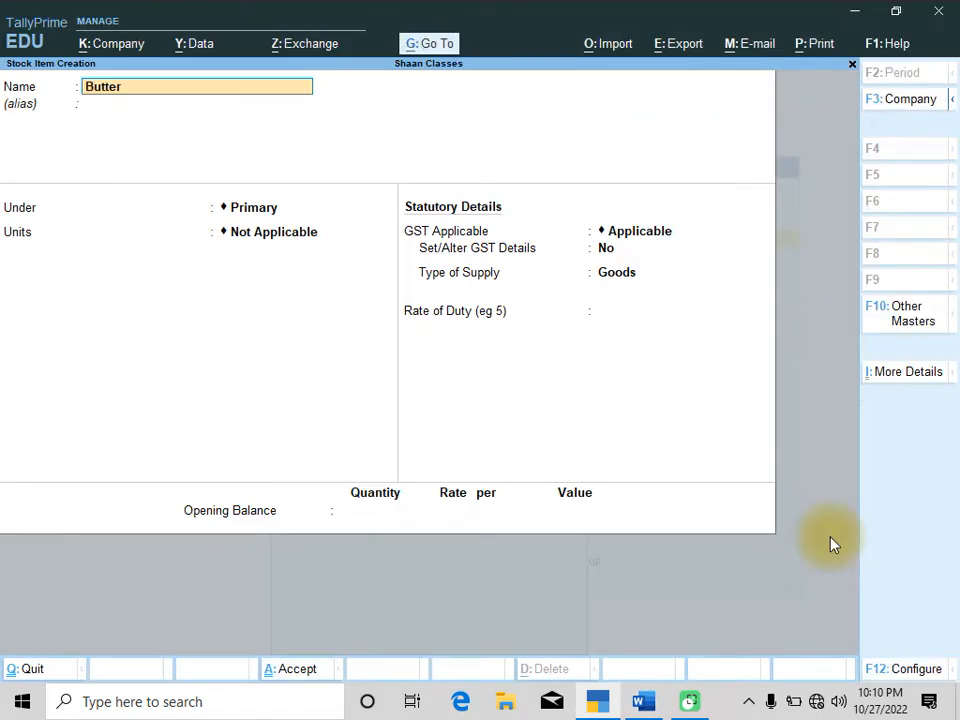
Confirm Butter's name and set its unit of measure to KG
key("Return")
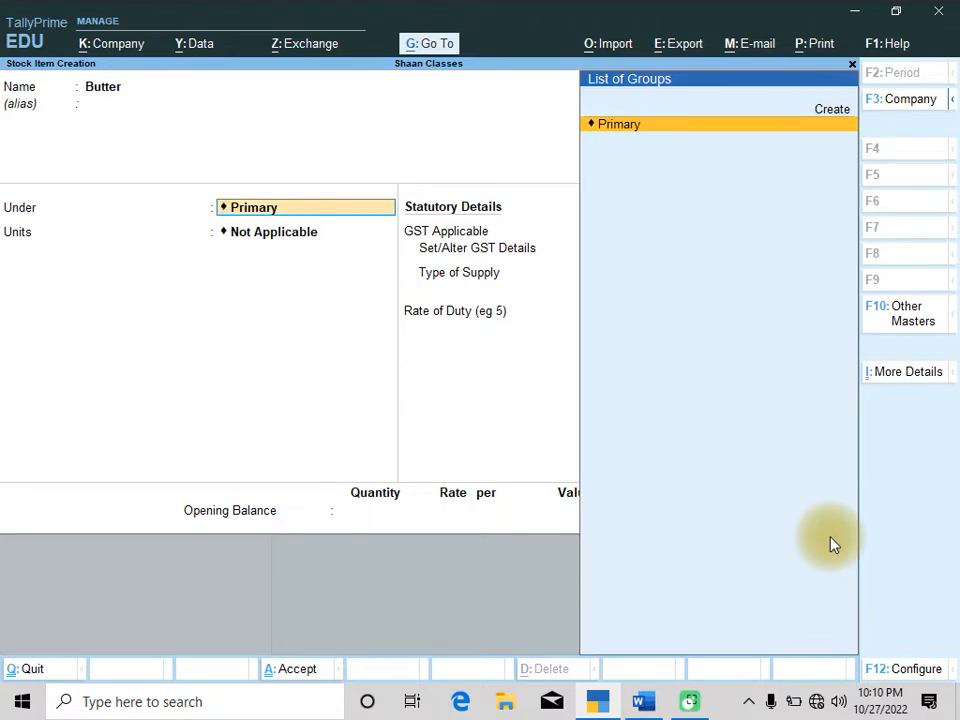
key("Return")
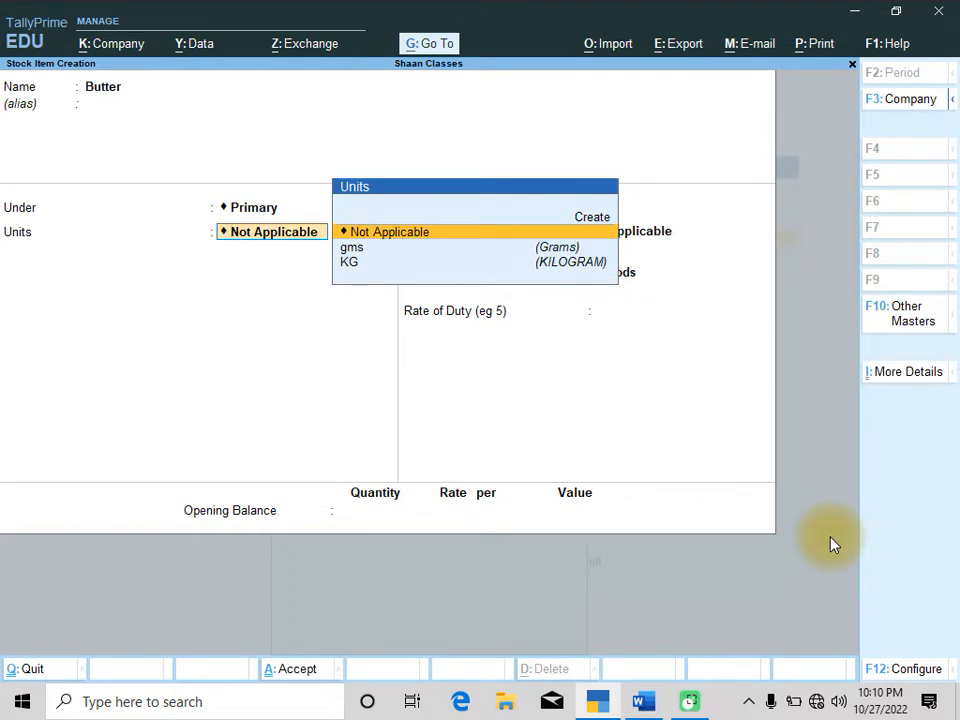
key("Down")
key("Down")
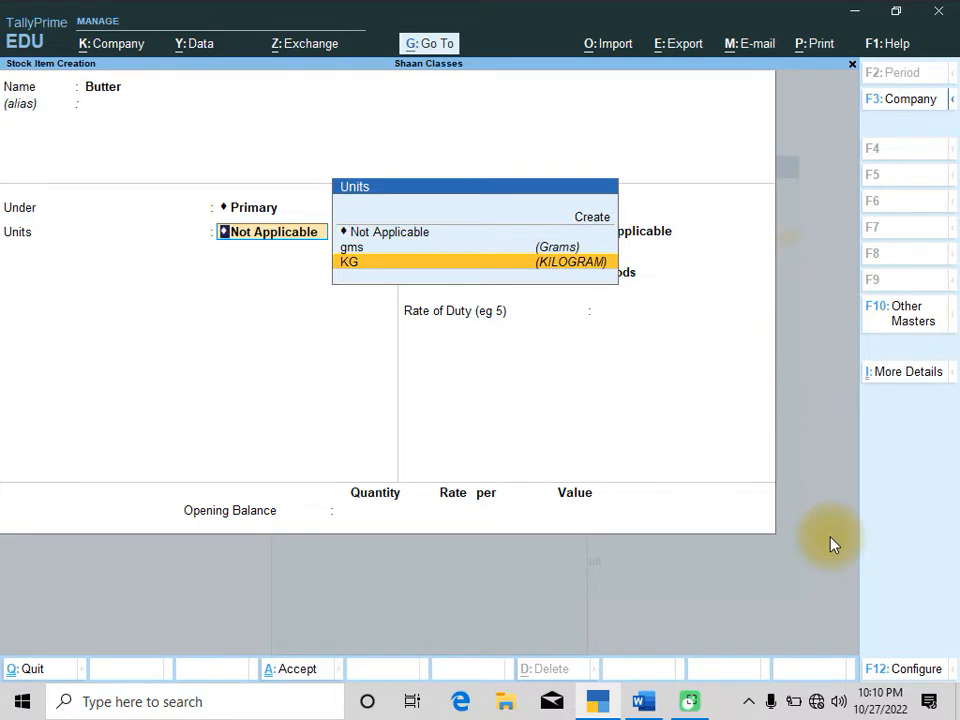
key("Return")
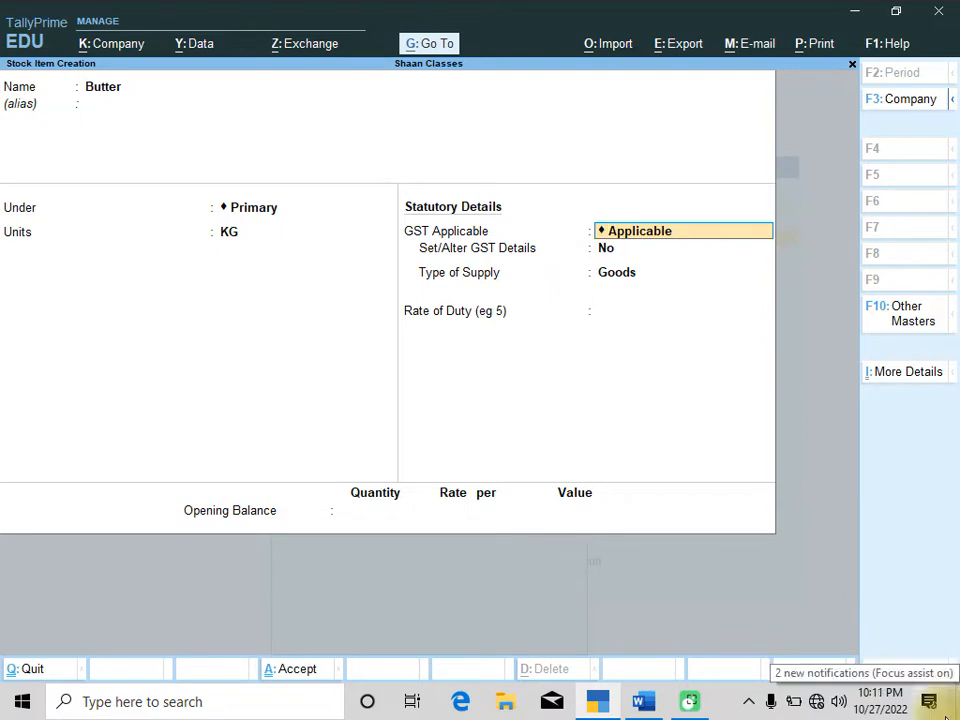
Create a stock group Raw Material under Primary with quantities added set to Yes, and place Butter under it
key("BackSpace")
key("BackSpace")
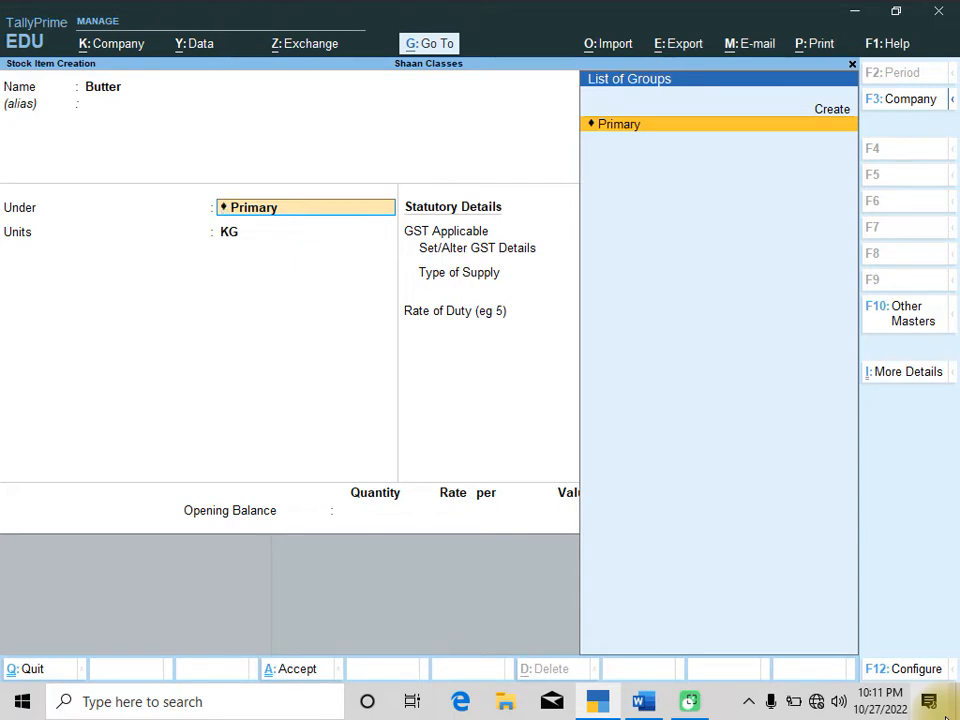
key("Up")
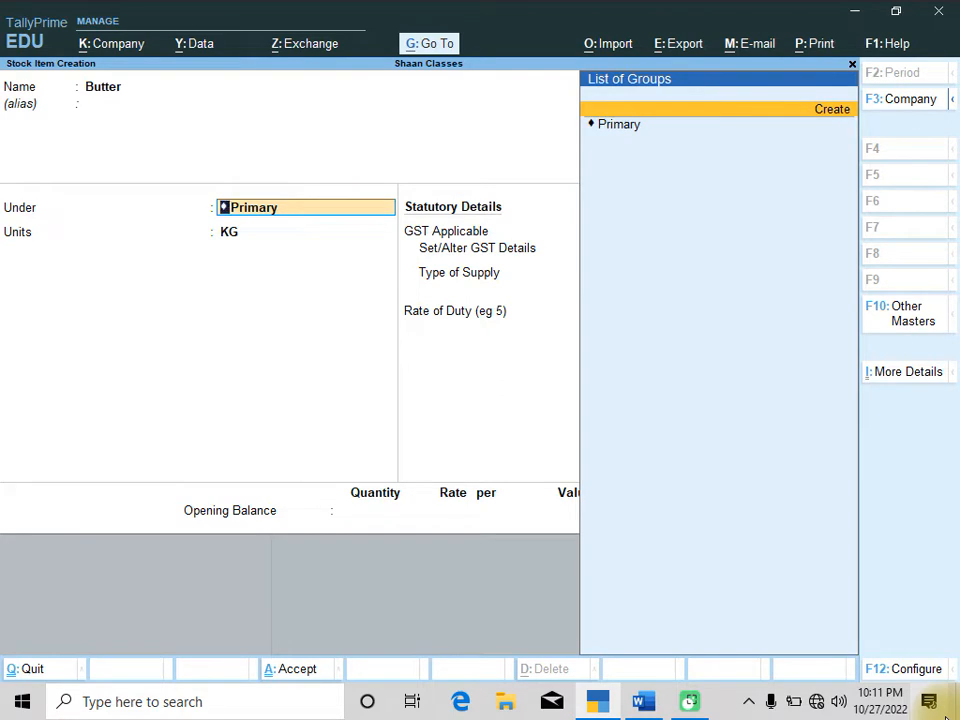
key("Return")
type("R")
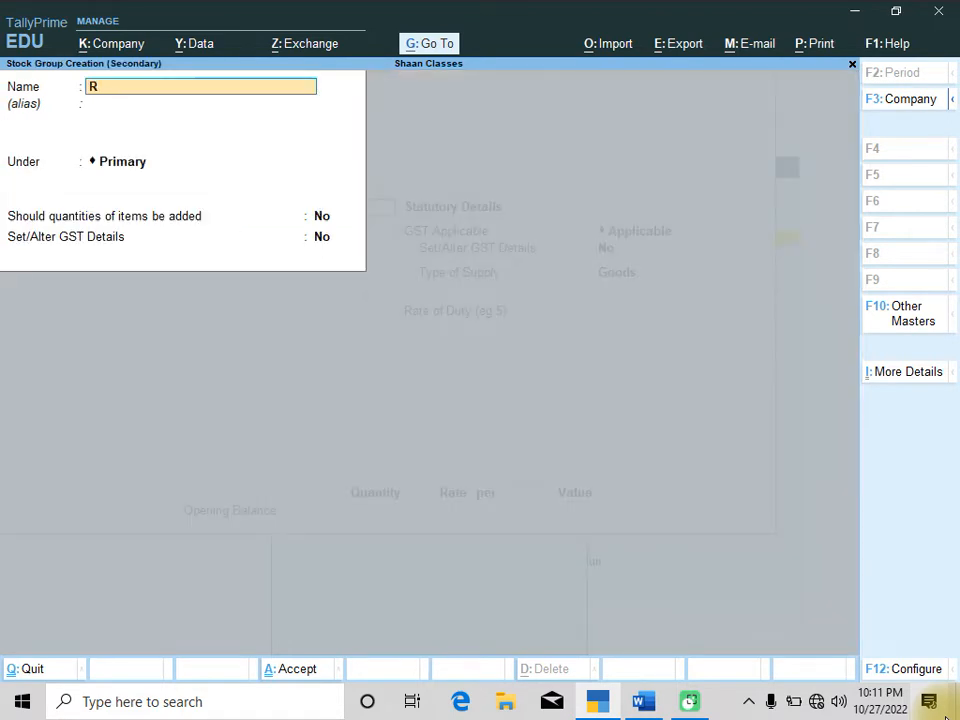
type("aw Material")
key("Return")
key("Return")
key("Return")
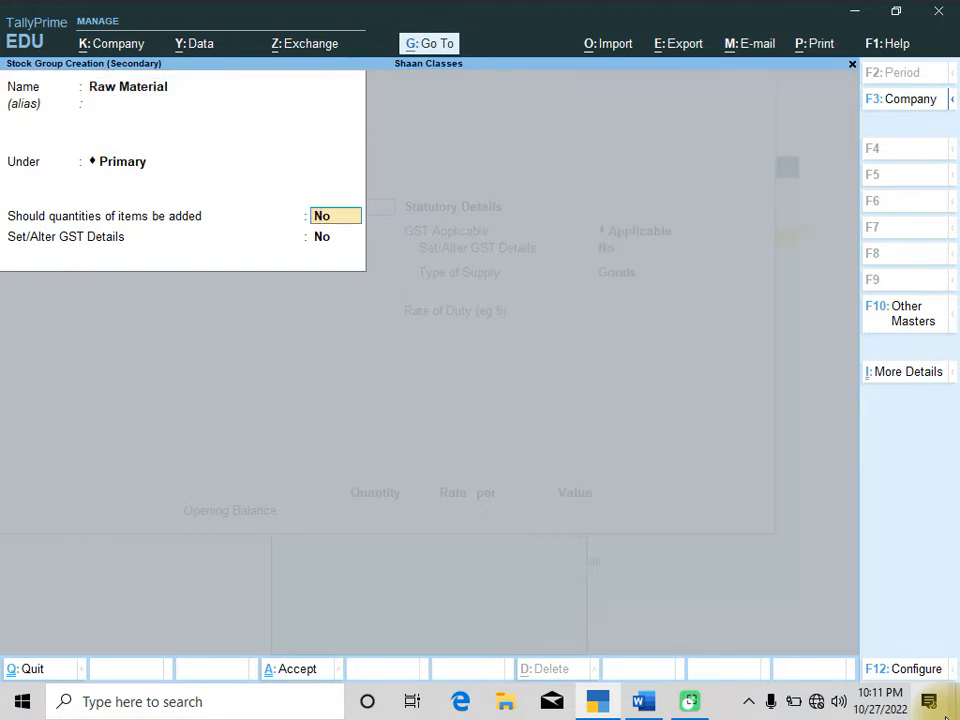
type("ye")
key("Return")
key("Return")
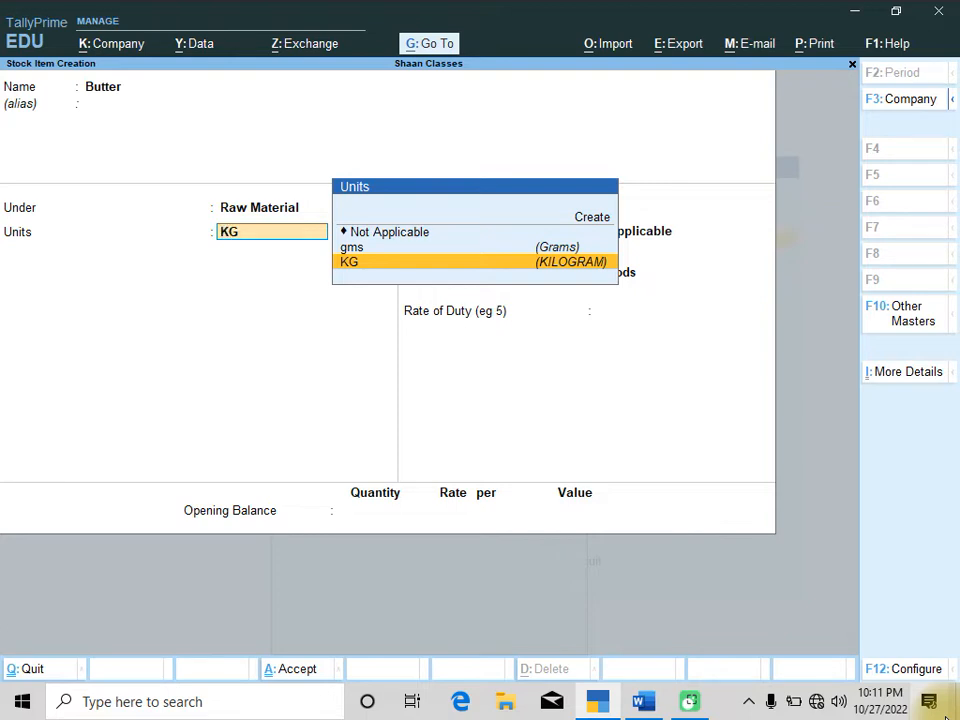
Enable the Use Alternative Units option in the stock item configuration
key("F12")
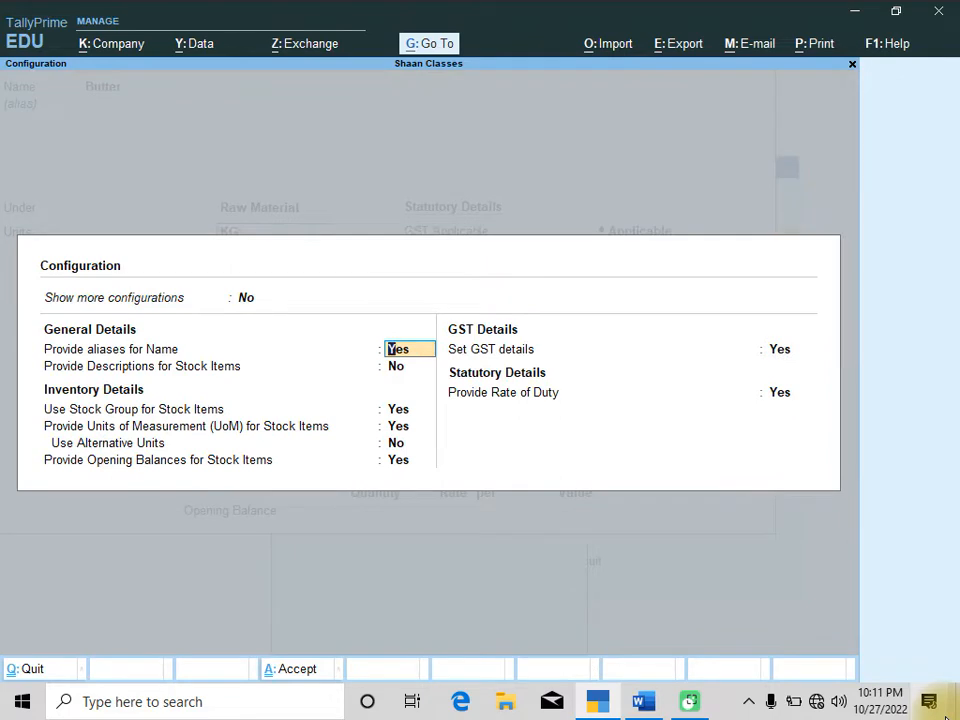
key("Down")
key("Down")
key("Down")
key("Down")
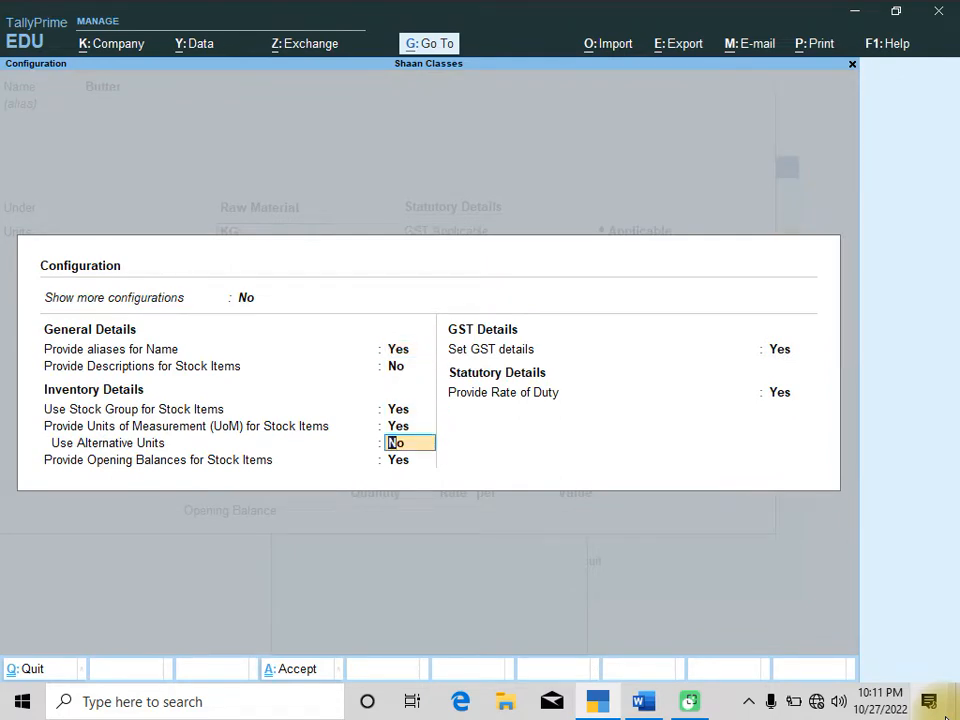
type("yes")
key("Return")
key("Return")
key("Return")
key("Return")
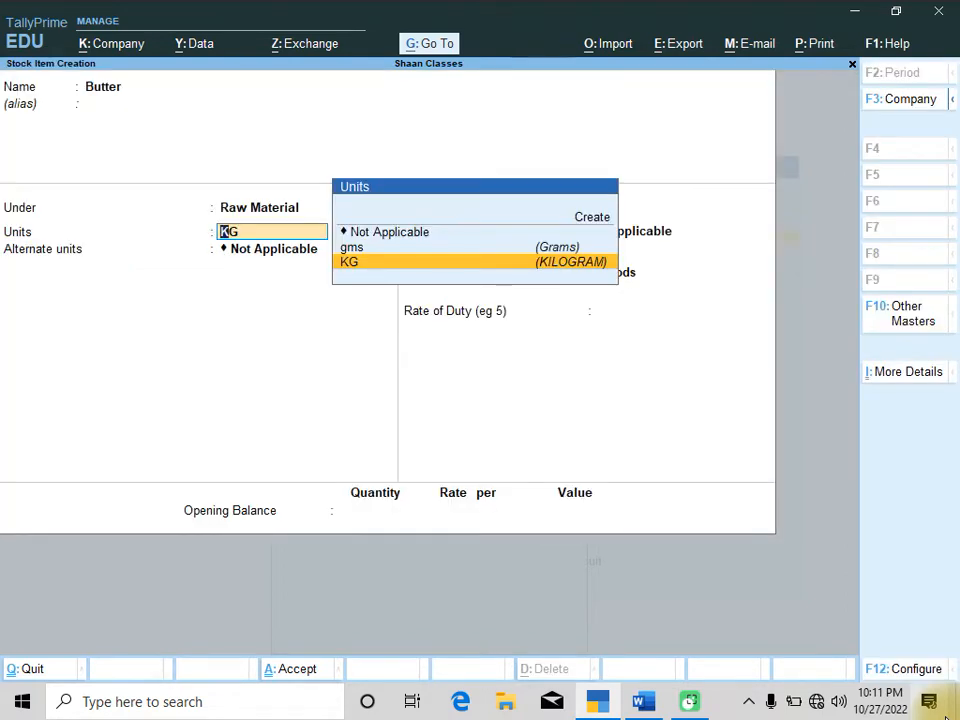
Keep KG as Butter's main unit and add gms as alternate unit where 1,000 gms = 1 KG
key("Return")
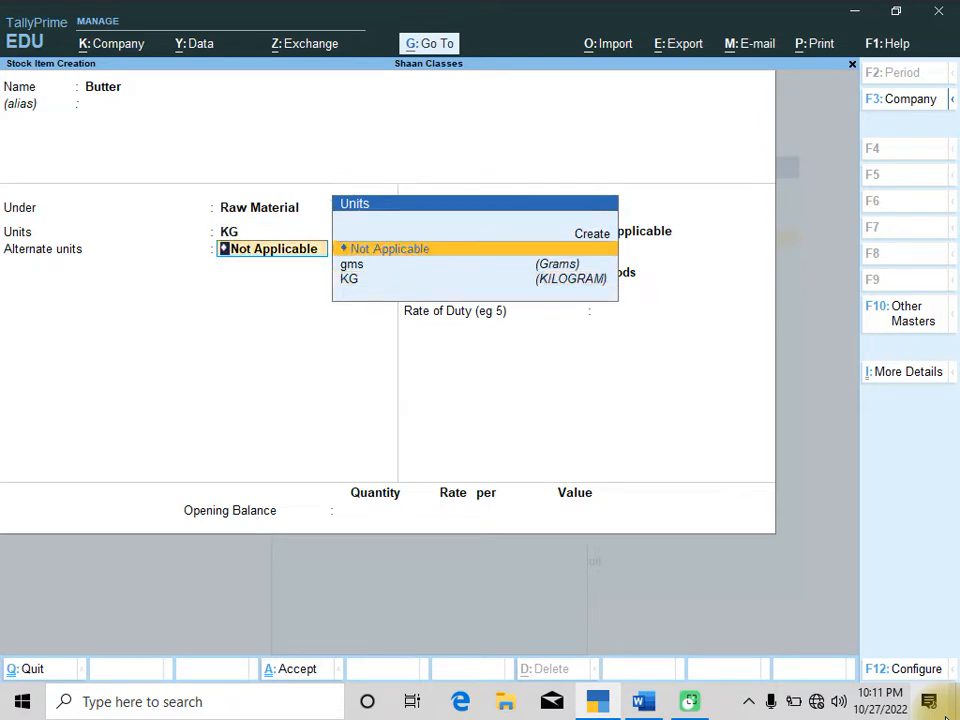
key("Down")
key("Return")
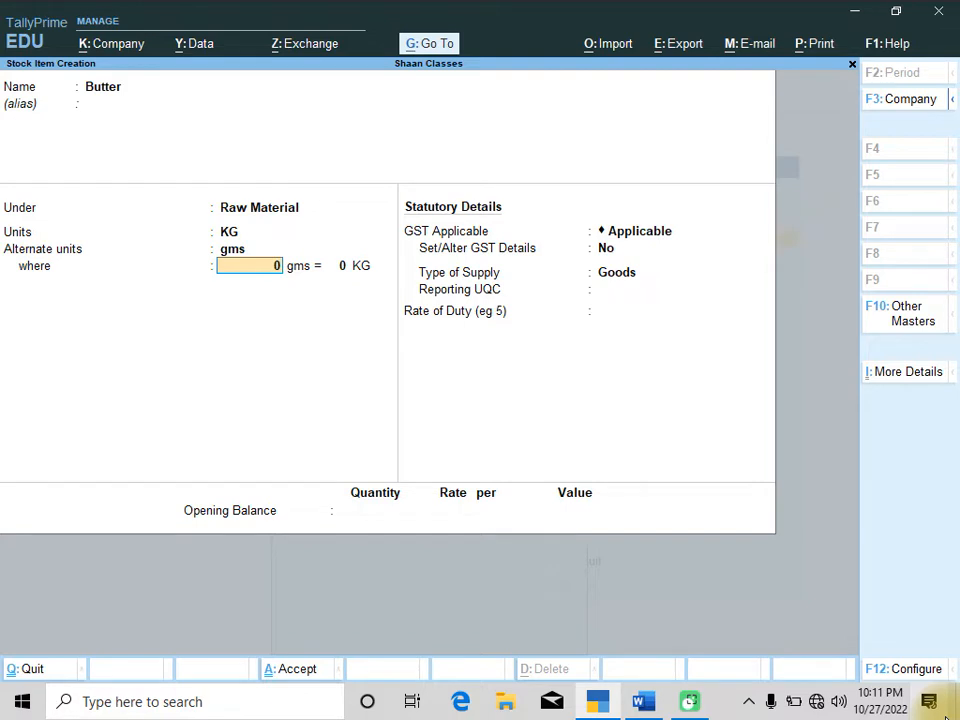
type("1,00")
type("000")
key("Return")
type("1")
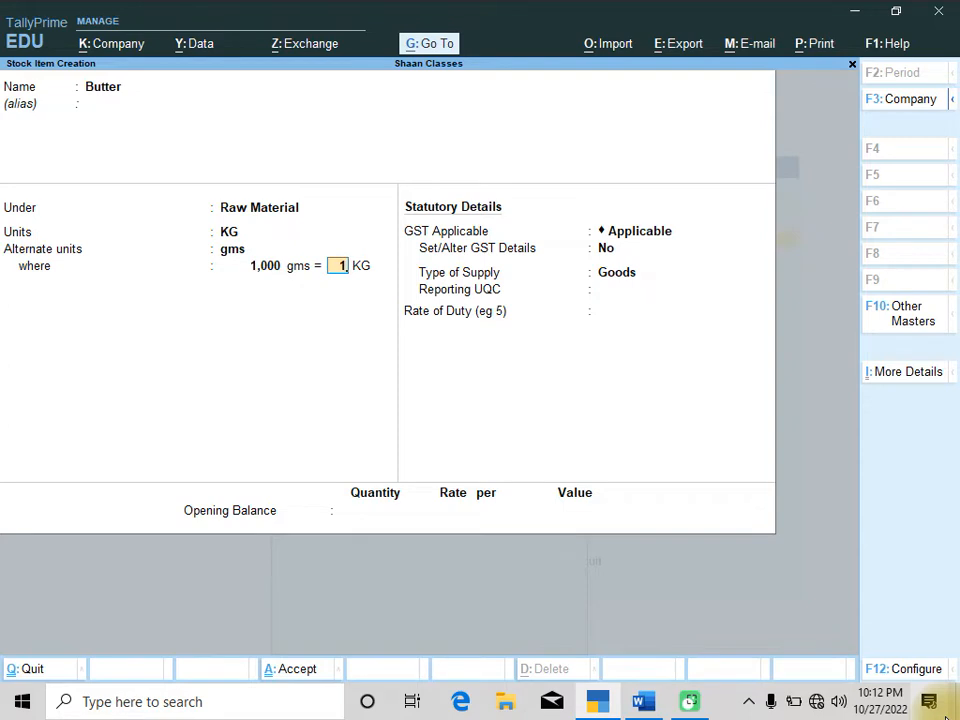
key("Return")
Accept the remaining GST defaults and save the Butter stock item
key("Return")
key("Return")
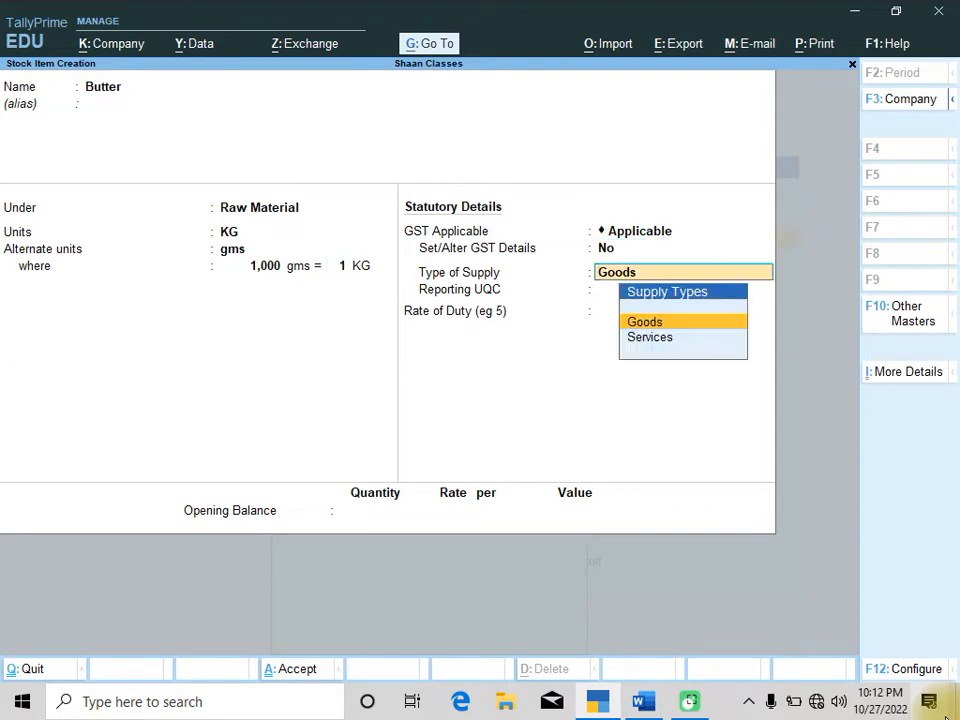
key("Return")
key("Return")
key("Return")
key("Return")
key("Return")
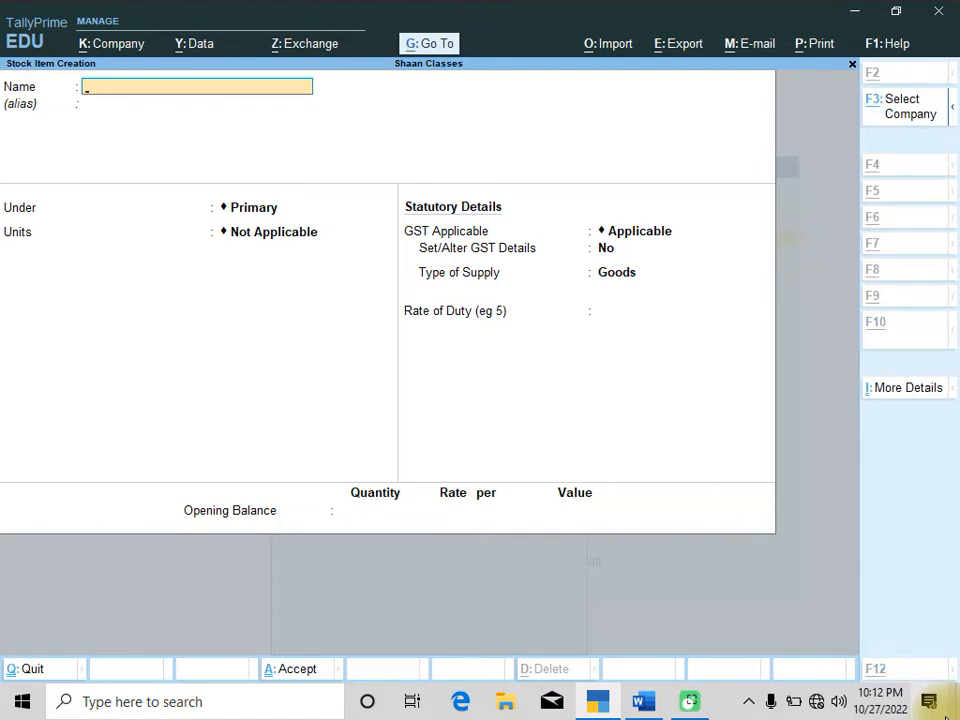
Copy Suger from the assignment's product table and paste it as the next stock item's name
key("alt+Tab")
key("Down")
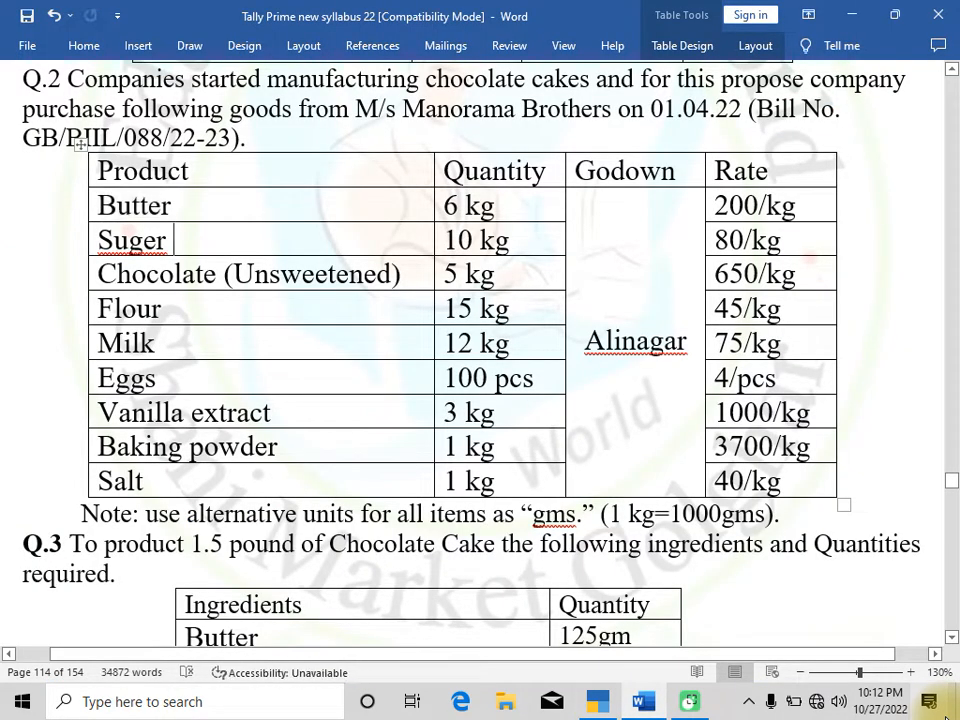
key("shift+Left")
key("shift+Left")
key("shift+Left")
key("shift+Left")
key("shift+Left")
key("ctrl+c")
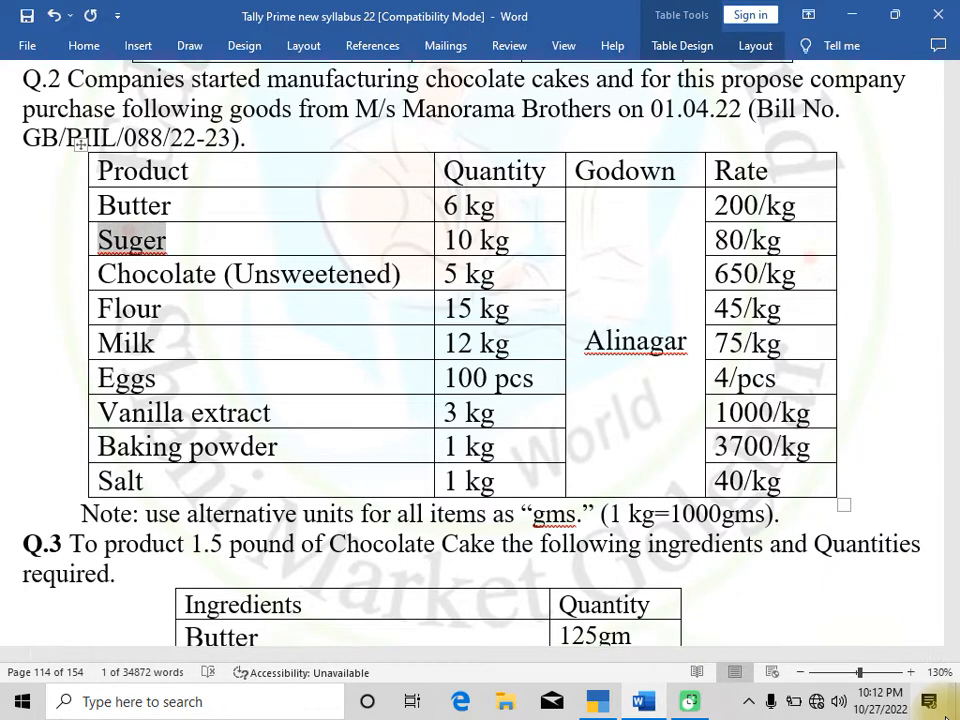
key("alt+Tab")
key("ctrl+v")
key("Return")
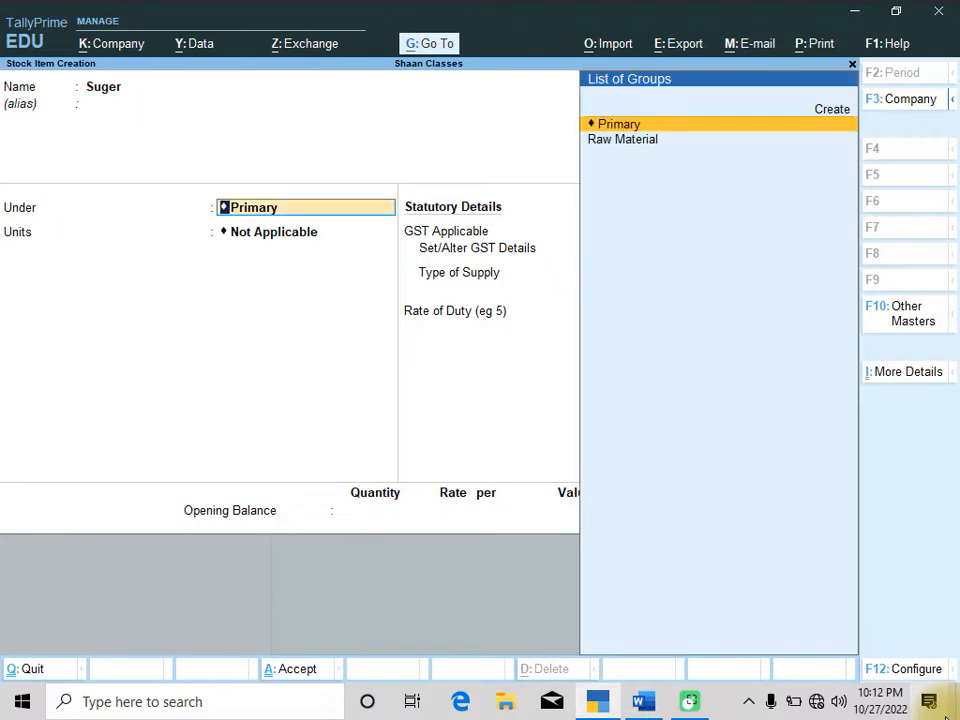
Put Suger under Raw Material with KG and gms units at 1,000 gms = 1 KG, and save it
key("Down")
key("Return")
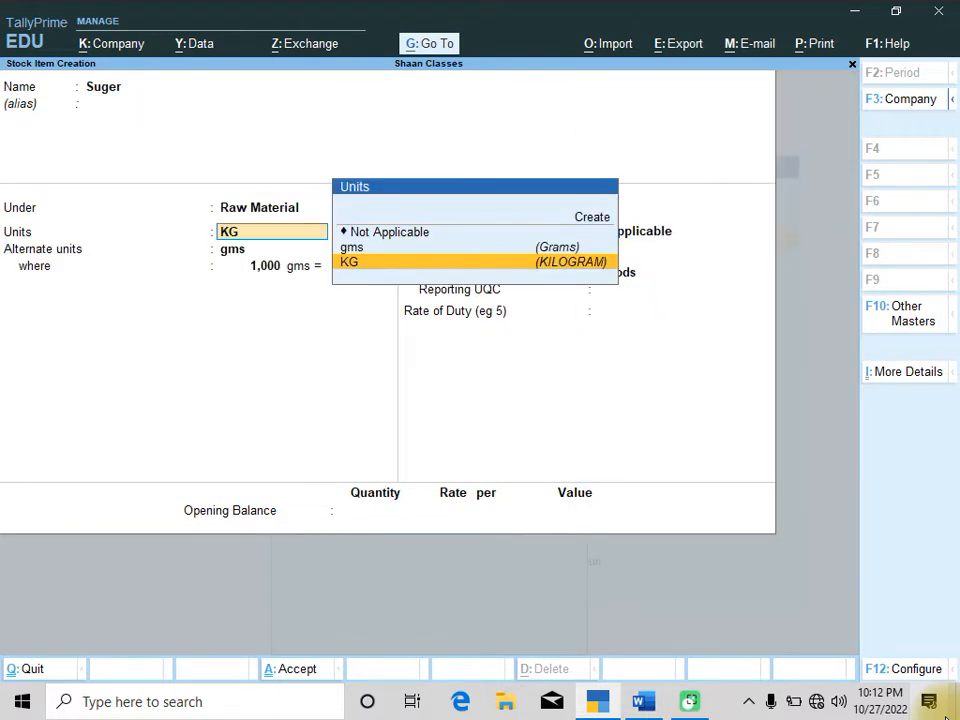
key("Return")
key("Return")
key("Return")
key("Return")
key("Return")
key("Return")
key("Return")
key("Return")
key("Return")
key("Return")
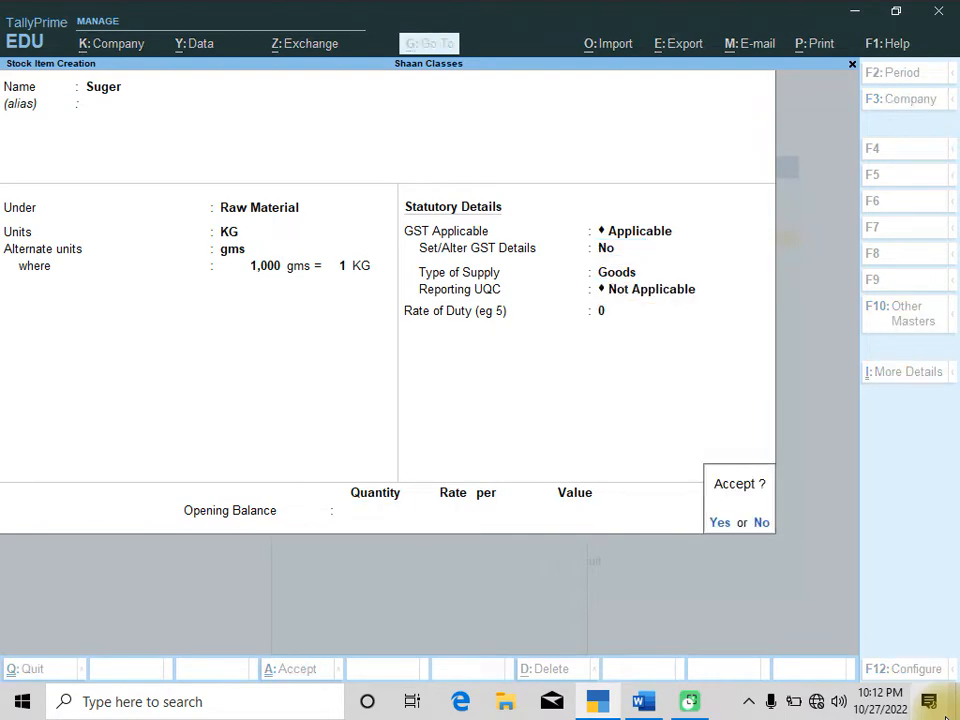
key("y")
Copy Chocolate (Unsweetened) from the product table and paste it as the new stock item's name
key("alt+Tab")
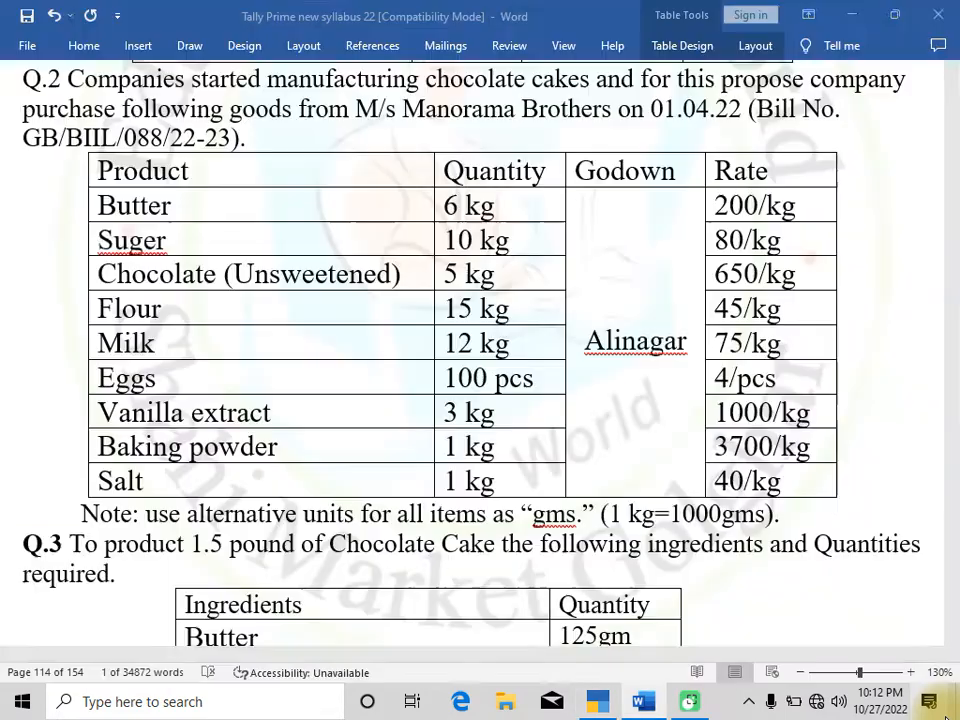
key("Down")
key("Left")
key("Left")
key("Left")
key("Left")
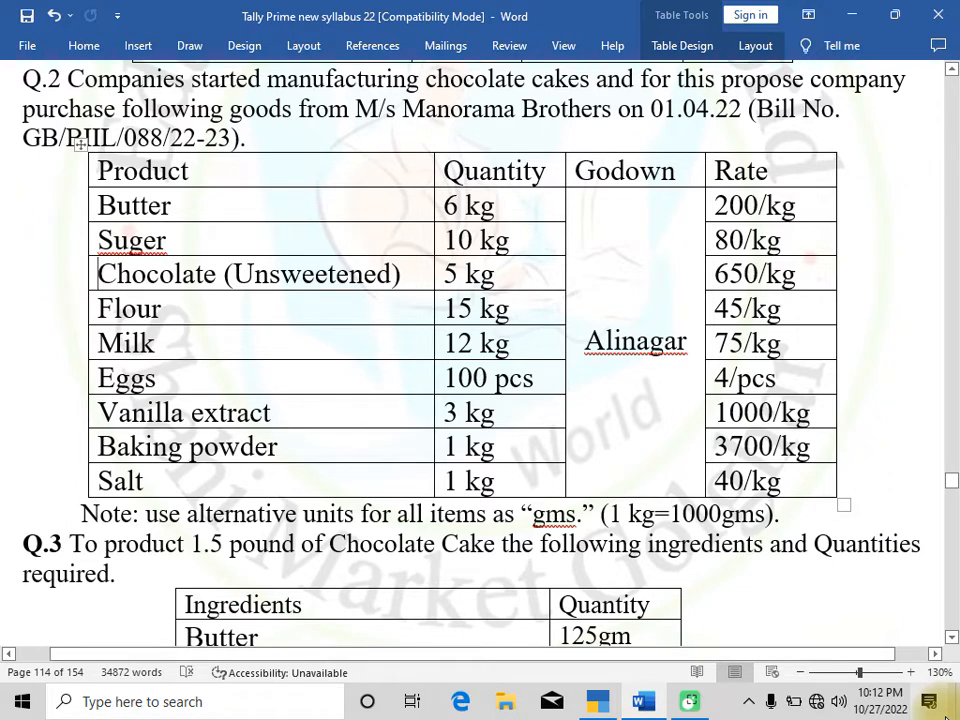
key("shift+Right")
key("shift+Right")
key("shift+Right")
key("shift+Right")
key("shift+Right")
key("shift+Right")
key("shift+Right")
key("shift+Right")
key("shift+Right")
key("shift+Right")
key("shift+Right")
key("shift+Right")
key("shift+Right")
key("shift+Right")
key("shift+Right")
key("shift+Right")
key("shift+Right")
key("shift+Right")
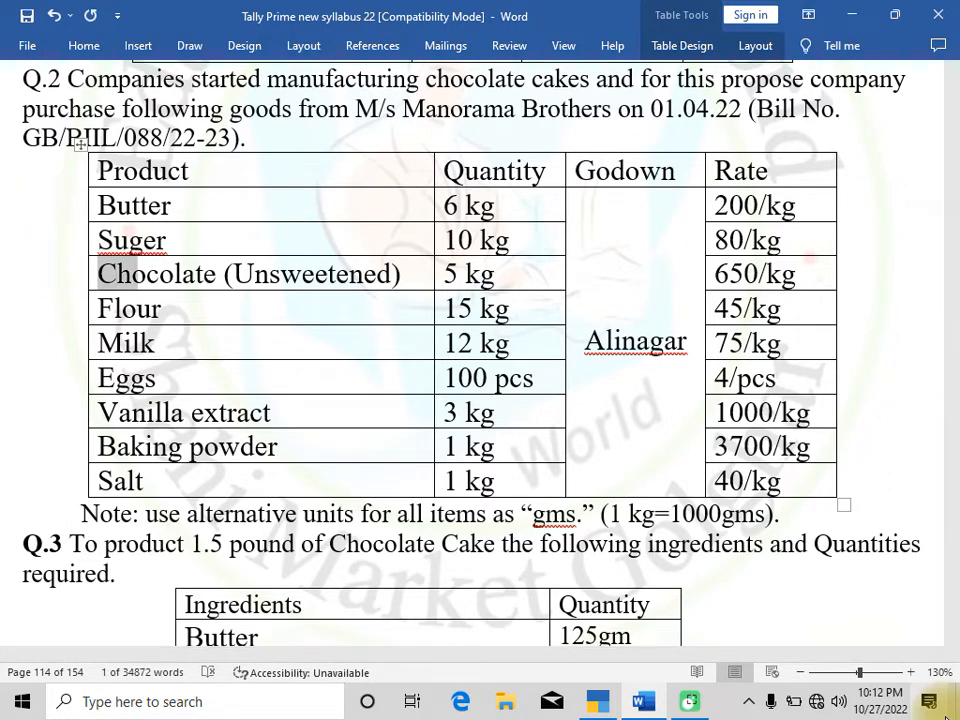
key("shift+Right")
key("shift+Right")
key("shift+Right")
key("shift+Right")
key("shift+Right")
key("ctrl+c")
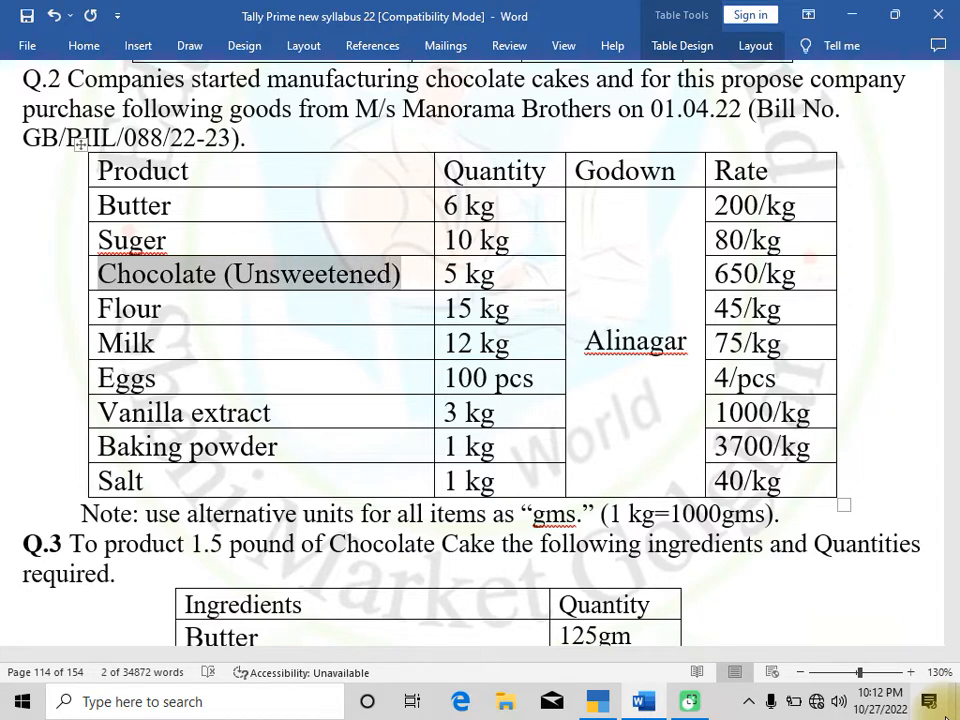
key("alt+Tab")
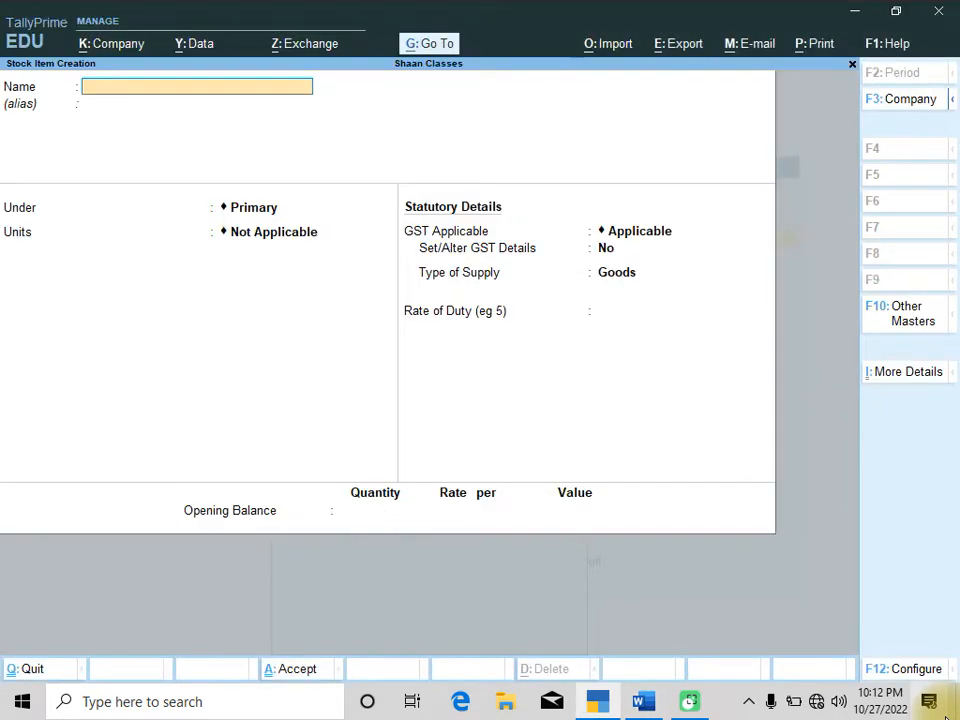
key("ctrl+v")
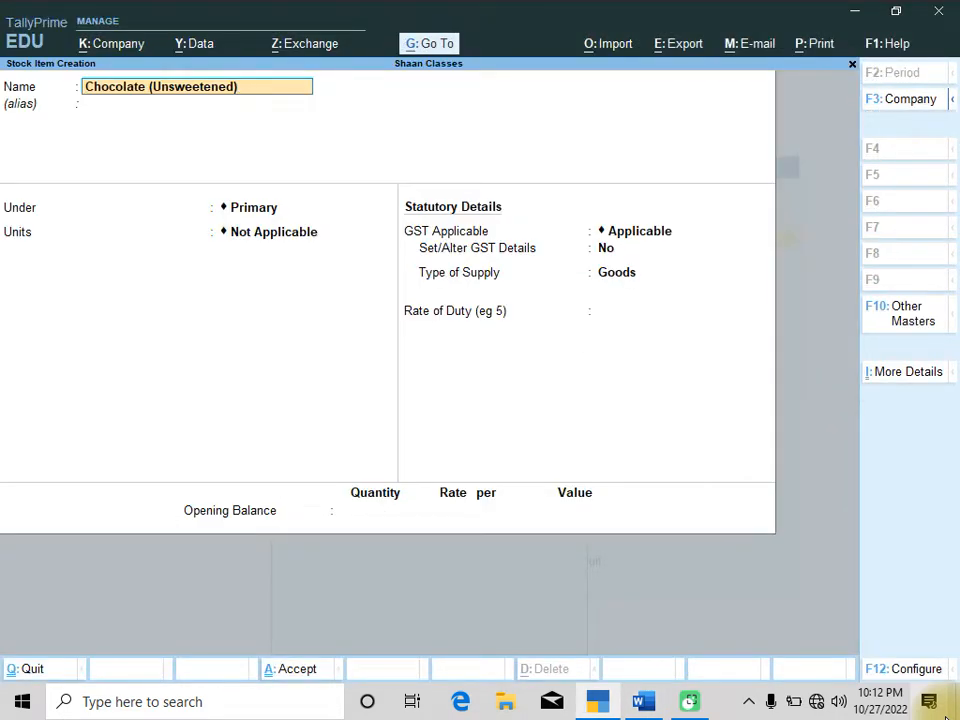
Put Chocolate (Unsweetened) under Raw Material with KG and gms units at 1,000 gms = 1 KG, and save it
key("Return")
key("Return")
key("Down")
key("Return")
key("Down")
key("Down")
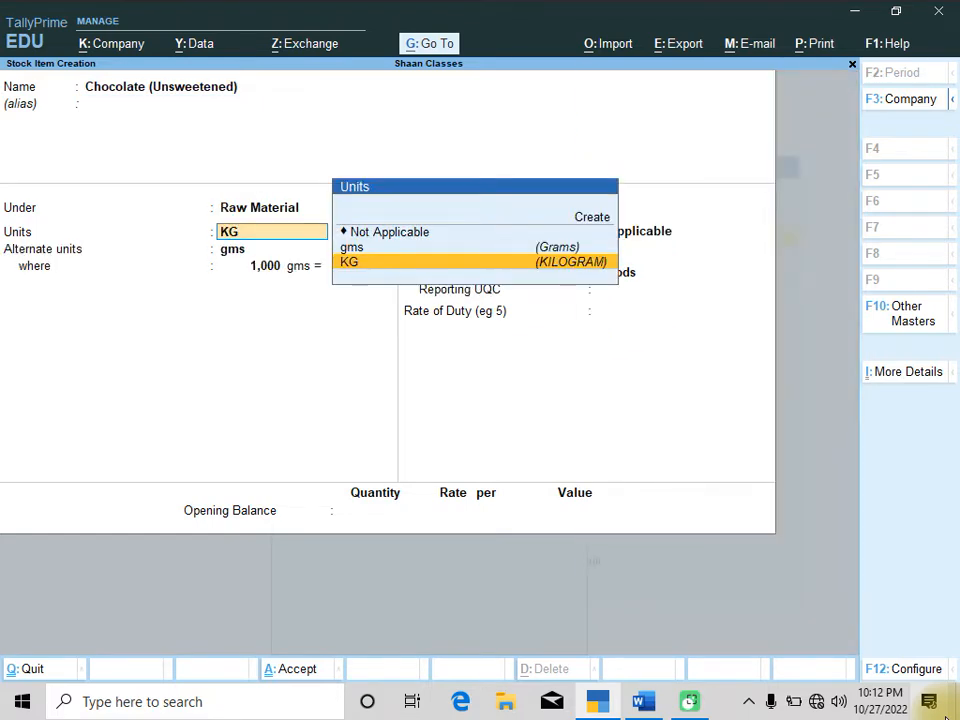
key("Return")
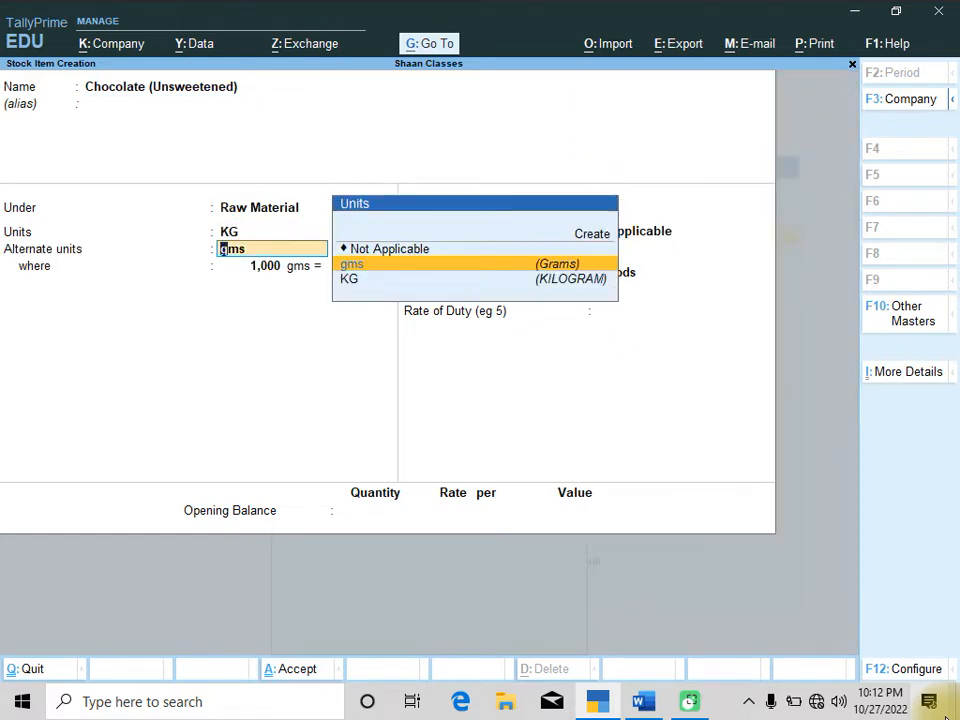
key("Return")
key("Return")
key("Return")
key("Return")
key("Return")
key("Return")
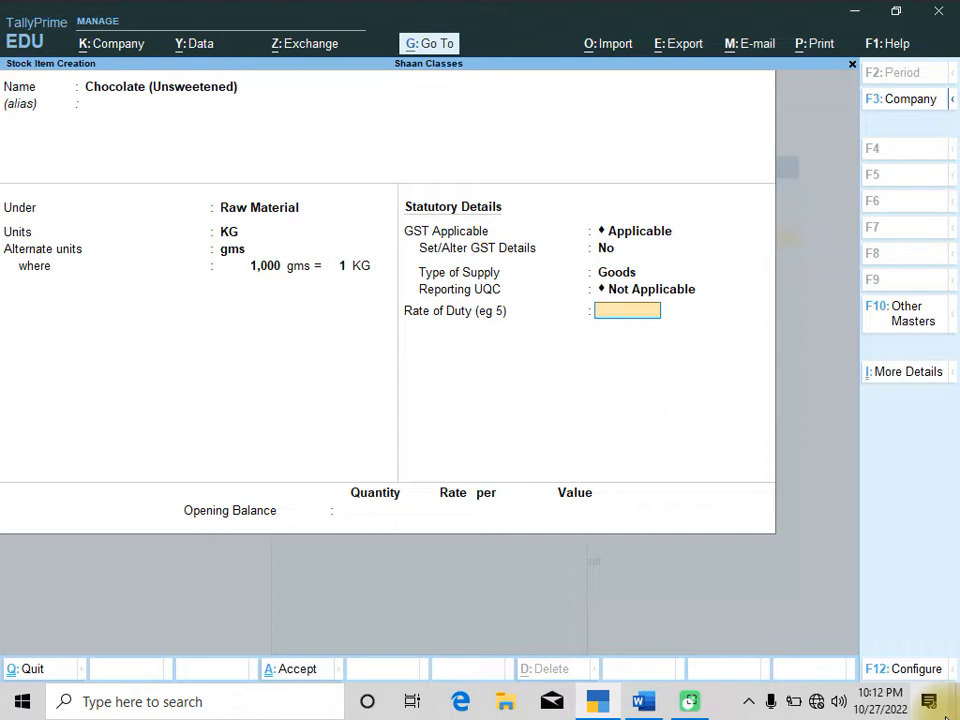
key("Return")
key("Return")
key("Return")
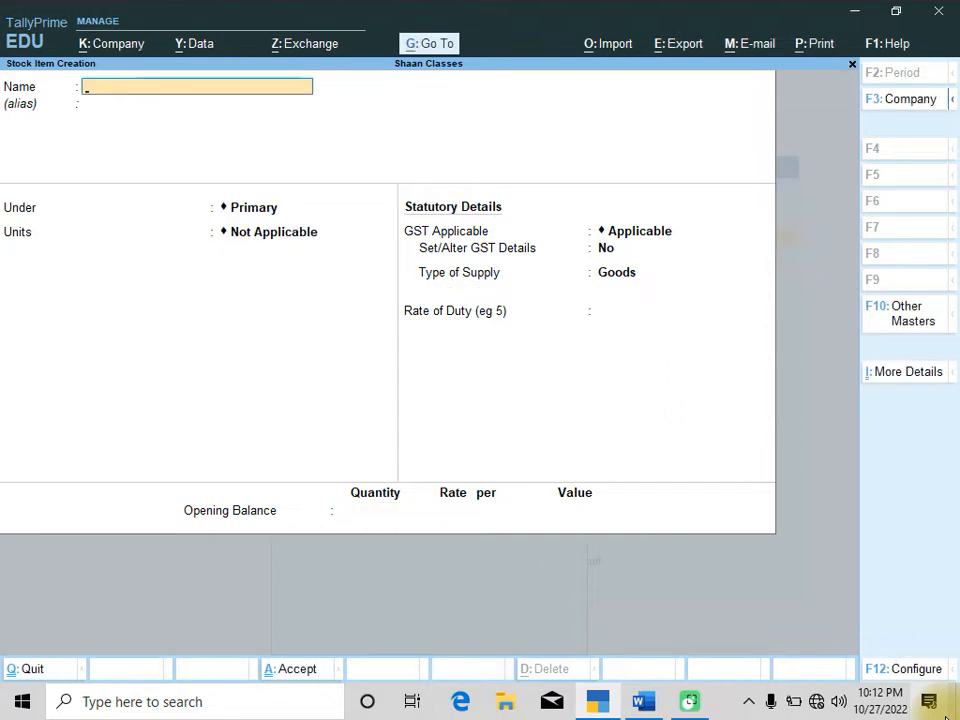
Copy Flour from the product table and paste it as the next stock item's name
key("alt+Tab")
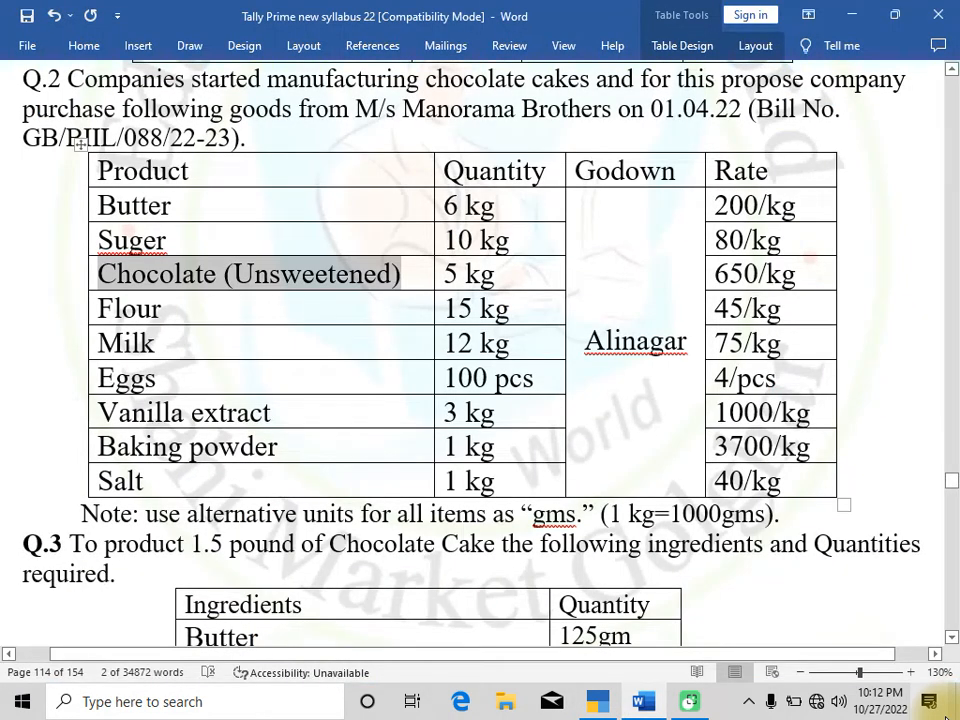
key("Down")
key("shift+Left")
key("shift+Left")
key("shift+Left")
key("shift+Left")
key("shift+Left")
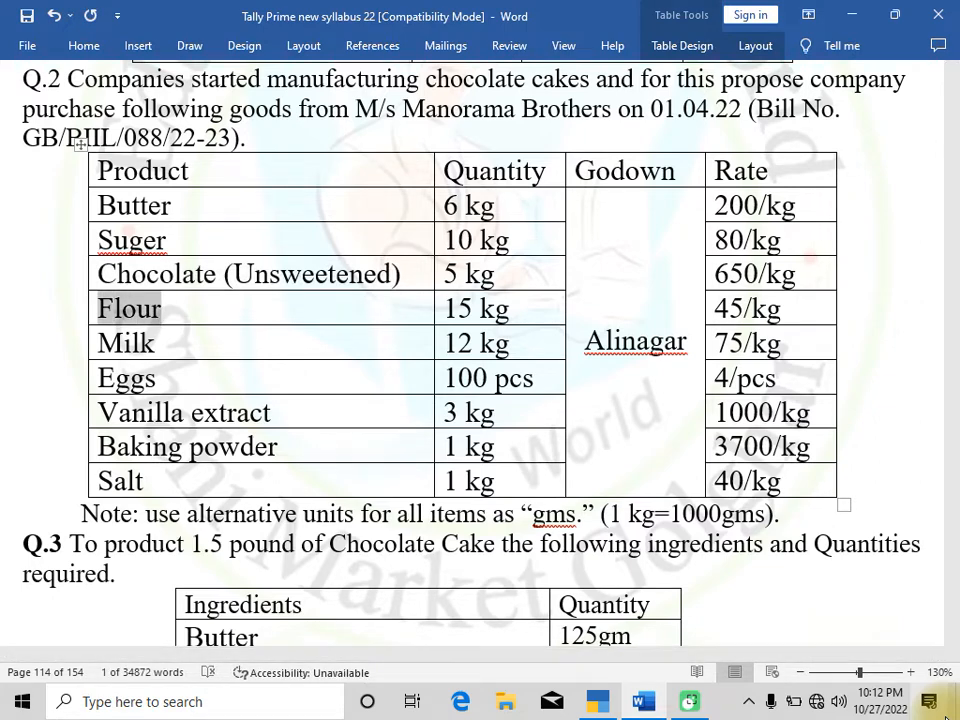
key("alt+Tab")
key("ctrl+alt+v")
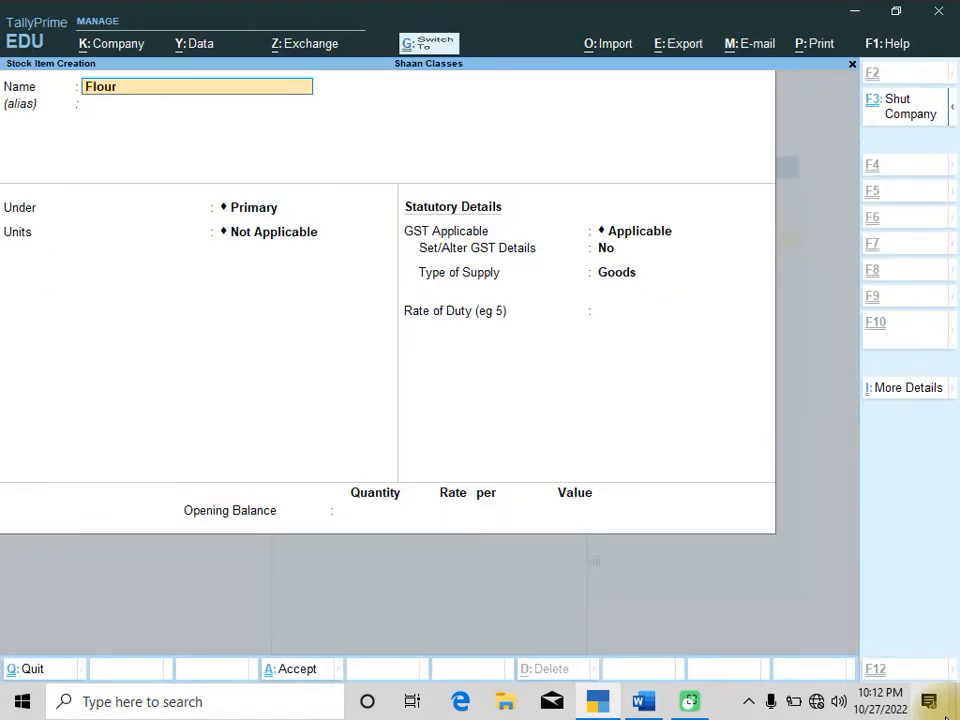
Put Flour under Raw Material with KG and gms units at 1,000 gms = 1 KG, and save it
key("Return")
key("Return")
key("Down")
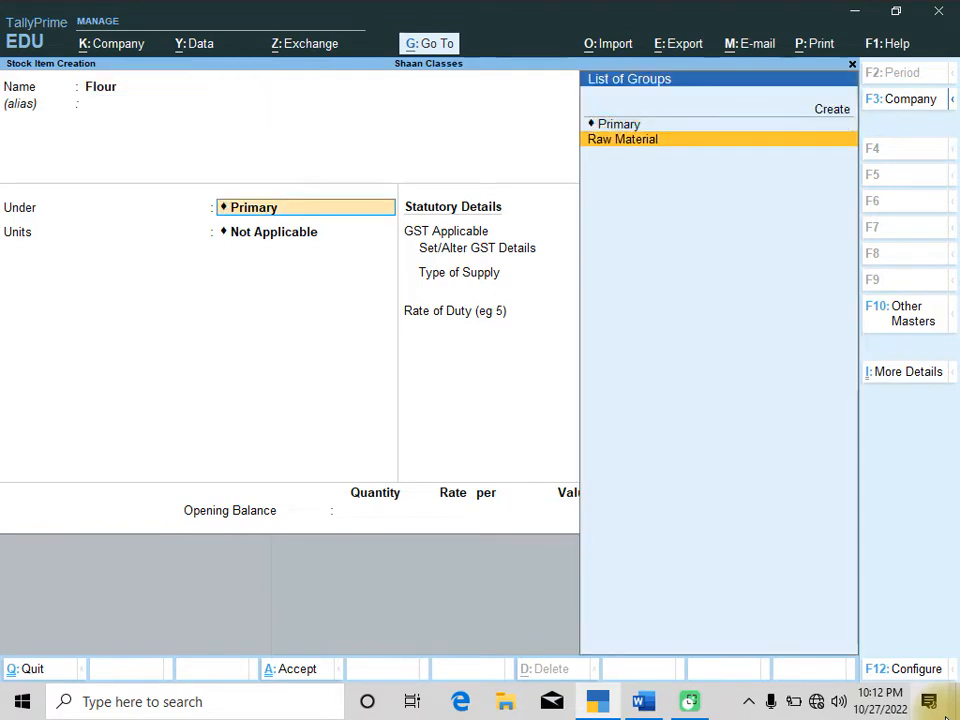
key("Return")
key("Return")
key("Return")
key("Return")
key("Return")
key("Return")
key("Return")
key("Return")
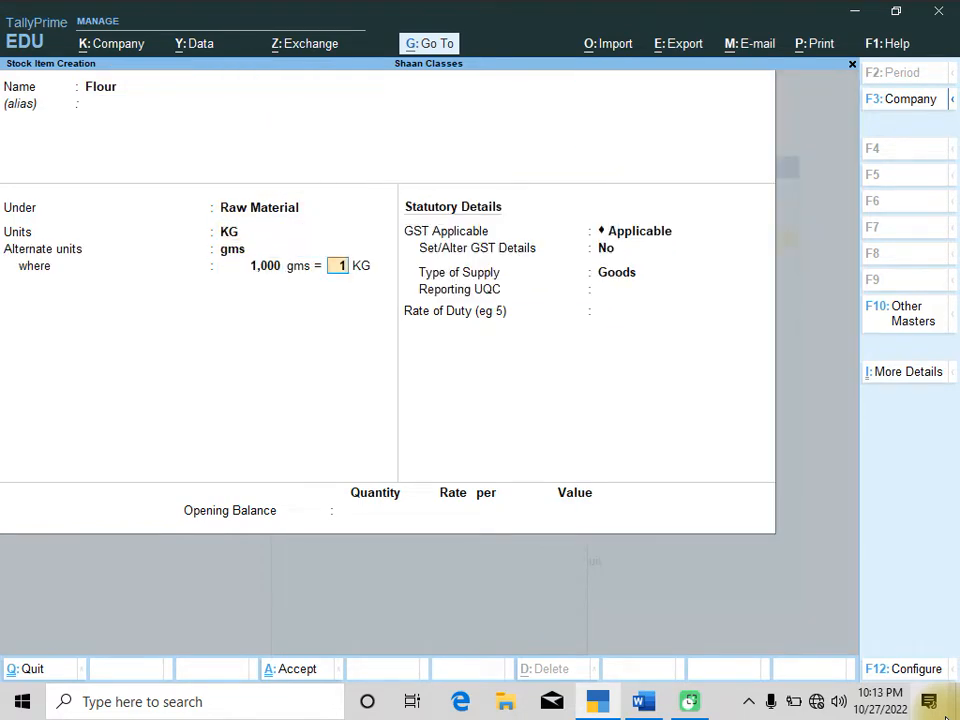
key("Return")
key("Return")
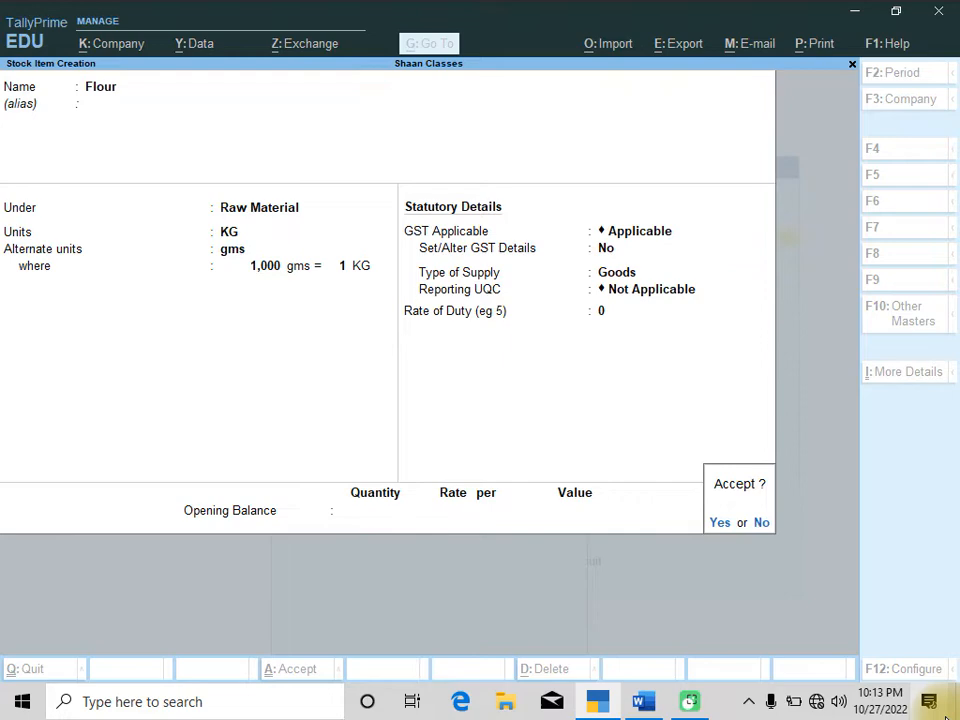
key("Return")
Copy Milk from the product table and paste it as the next stock item's name
key("alt+Tab")
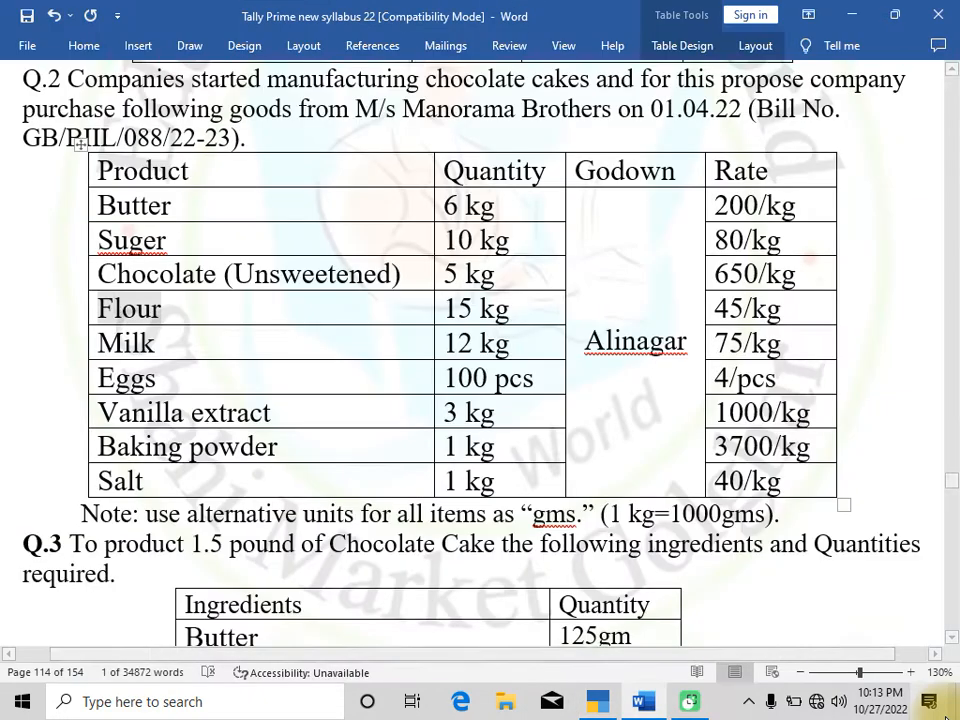
left_click_drag(162, 343, 97, 343)
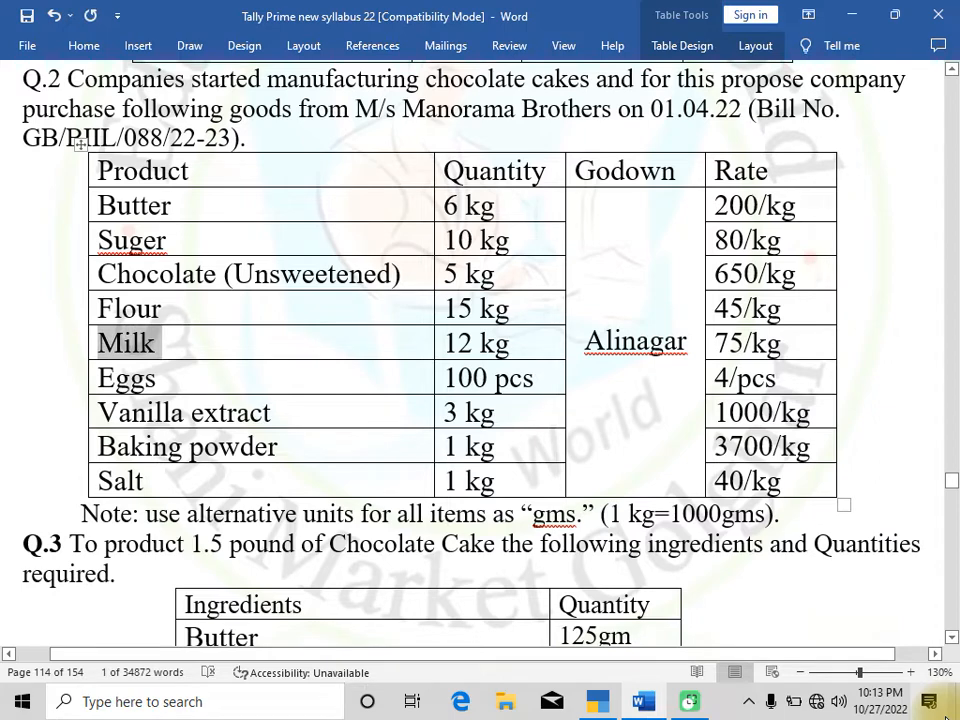
key("alt+Tab")
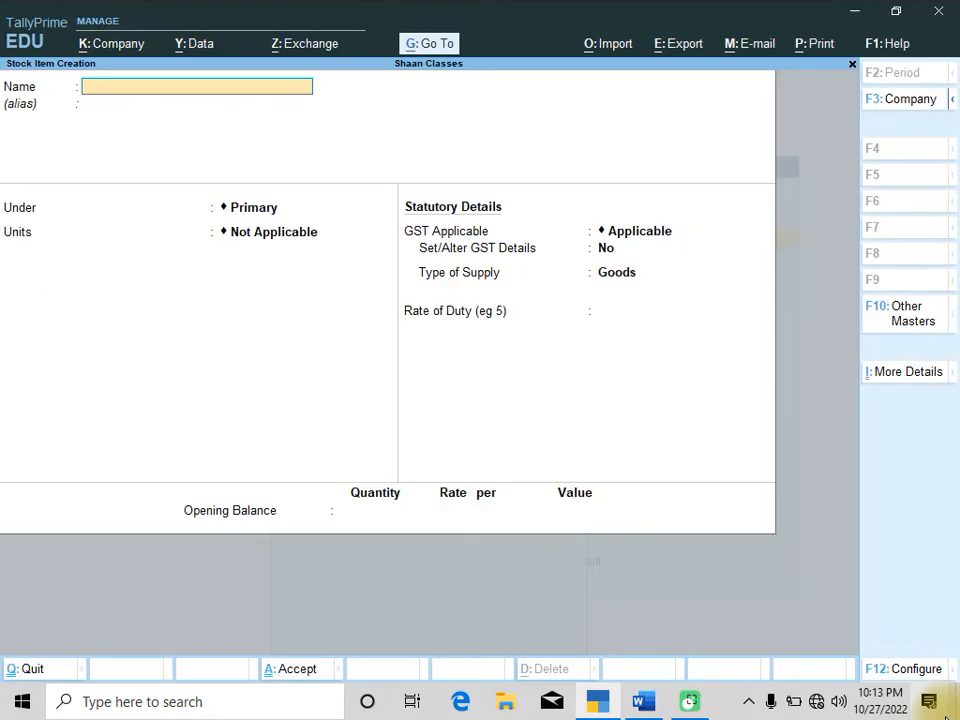
key("ctrl+alt+v")
Put Milk under Raw Material with KG and gms units at 1,000 gms = 1 KG, and save it
key("Return")
key("Return")
key("Down")
key("Return")
key("Return")
key("Return")
key("Return")
key("Return")
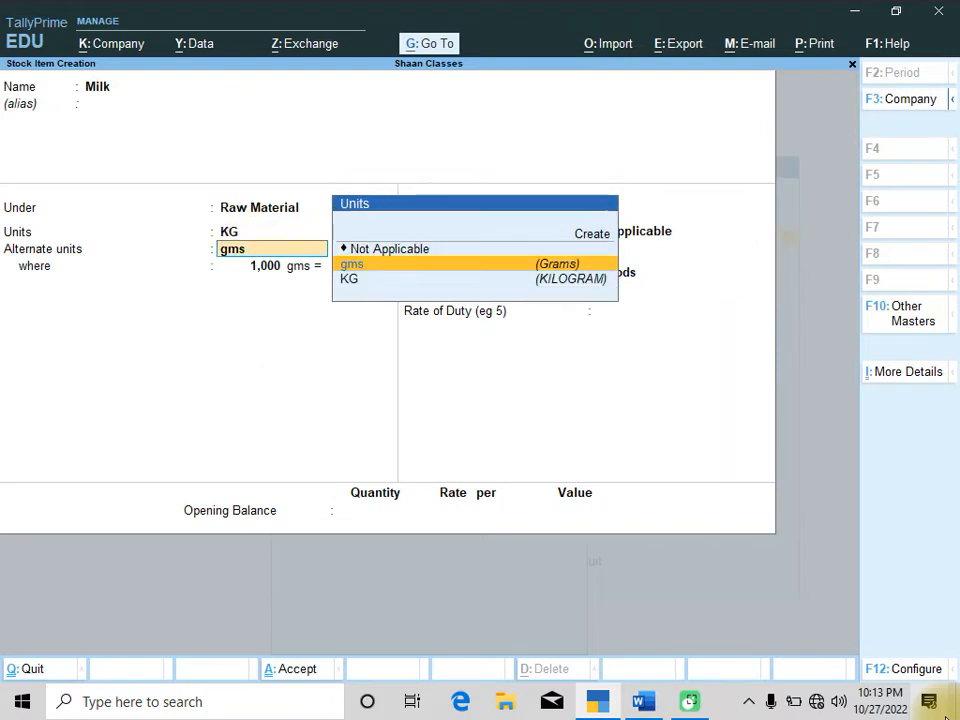
key("Return")
key("Return")
key("Return")
key("Return")
key("Return")
key("Return")
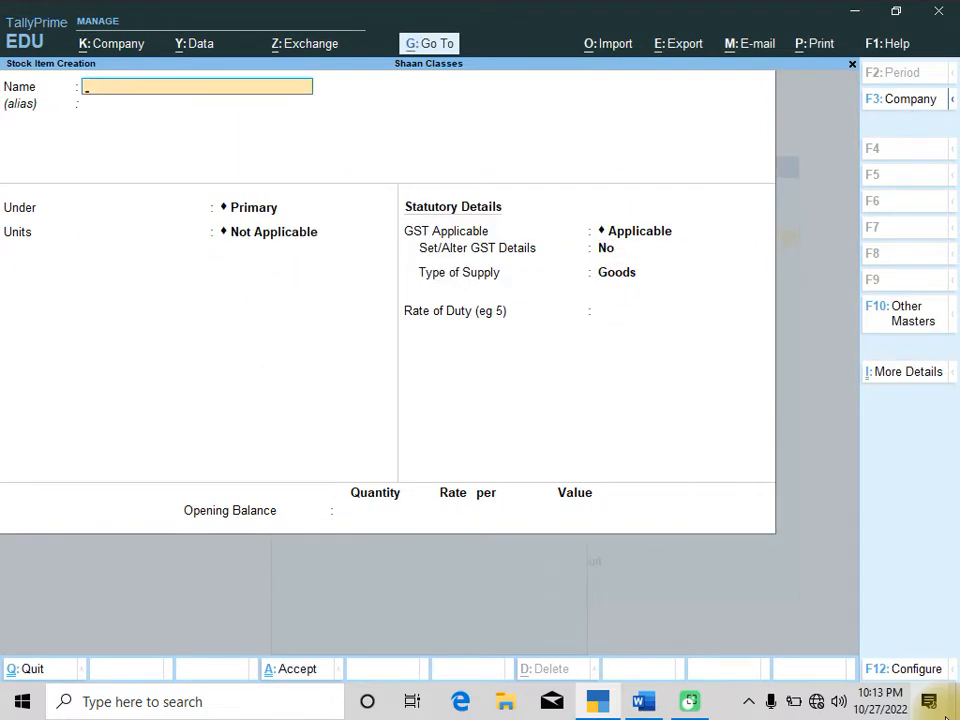
Copy Eggs from the product table and paste it as the next stock item's name
key("alt+Tab")
key("Down")
key("shift+Left")
key("shift+Left")
key("shift+Left")
key("shift+Left")
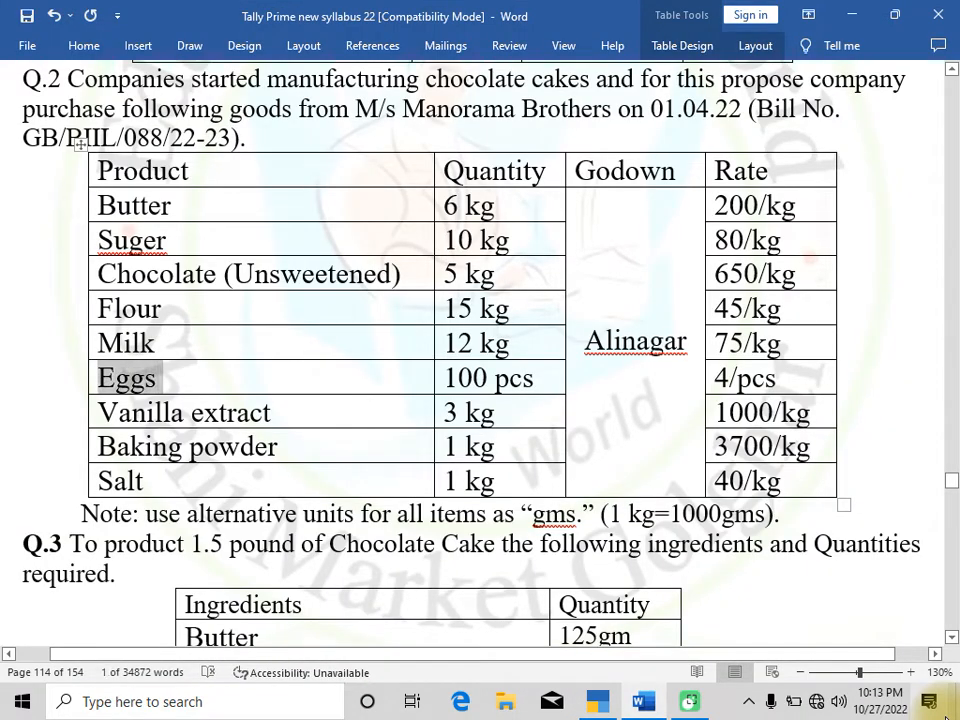
key("alt+Tab")
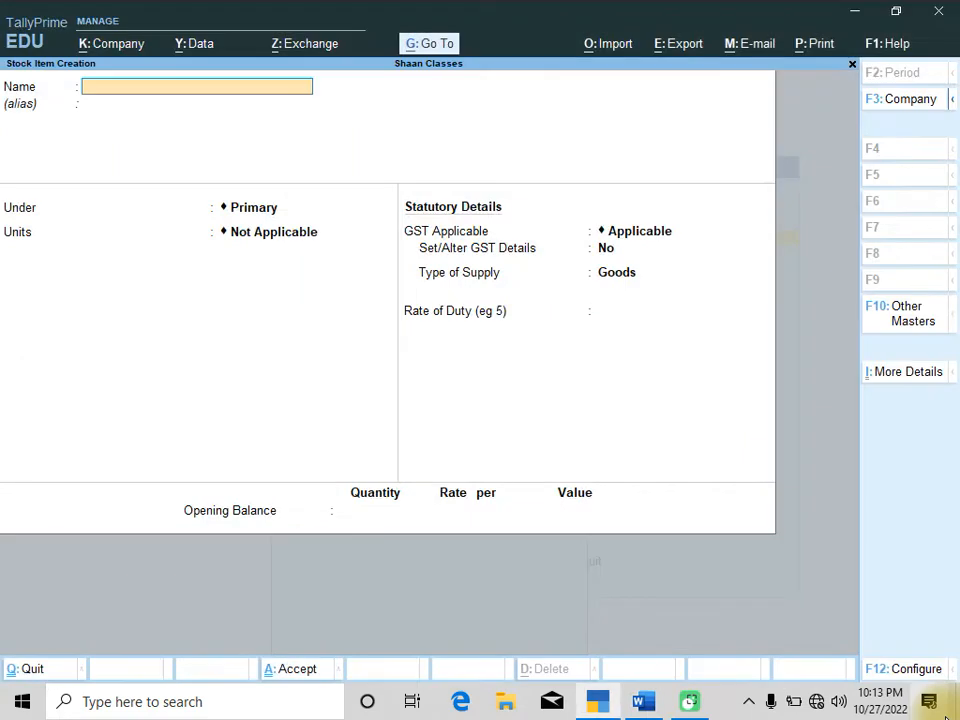
key("ctrl+alt+v")
Put Eggs under Raw Material and open creation of a new unit for it
key("Return")
key("Return")
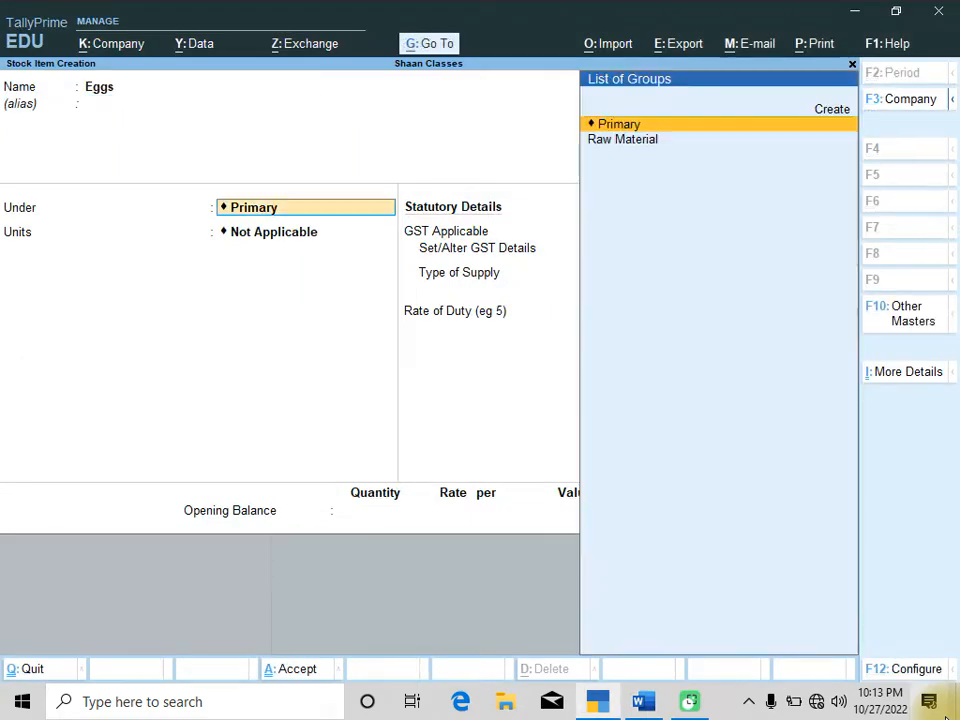
key("Down")
key("Return")
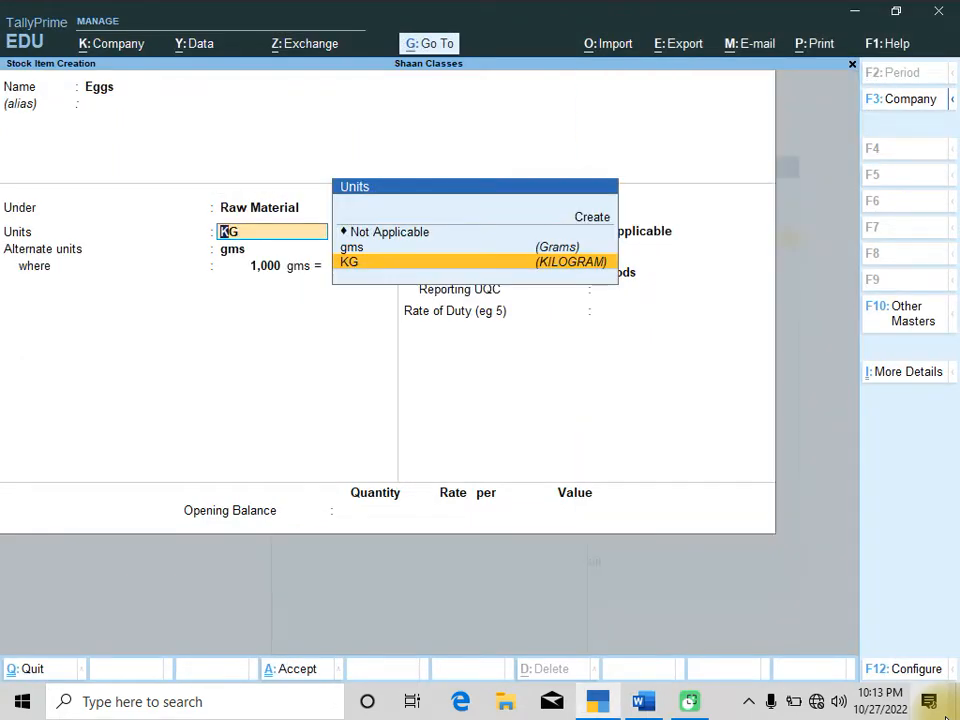
key("Up")
key("Up")
key("Up")
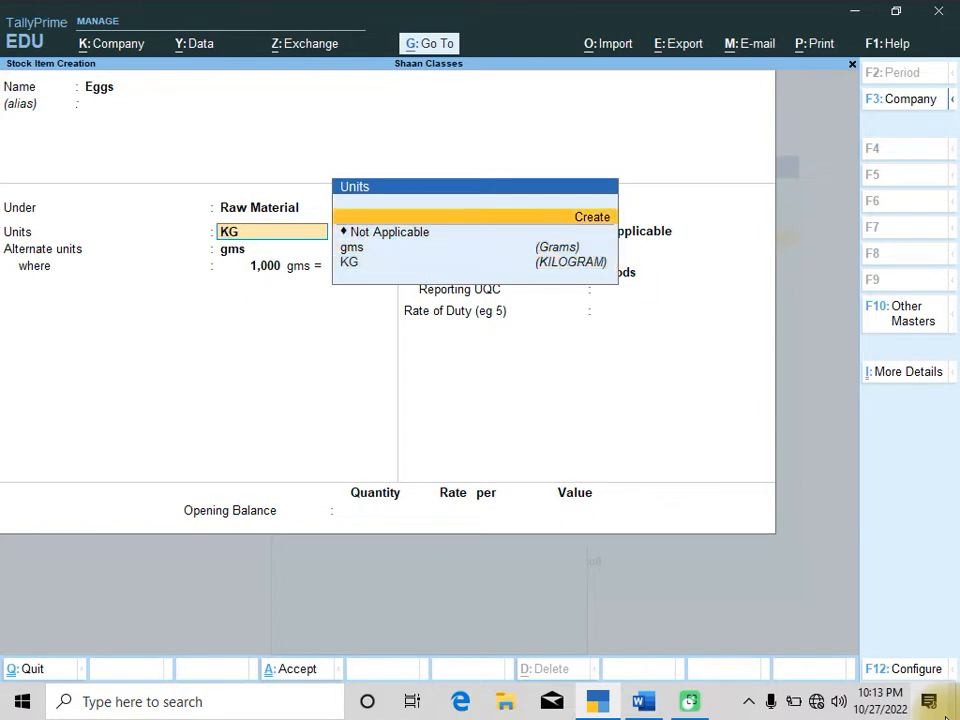
key("Return")
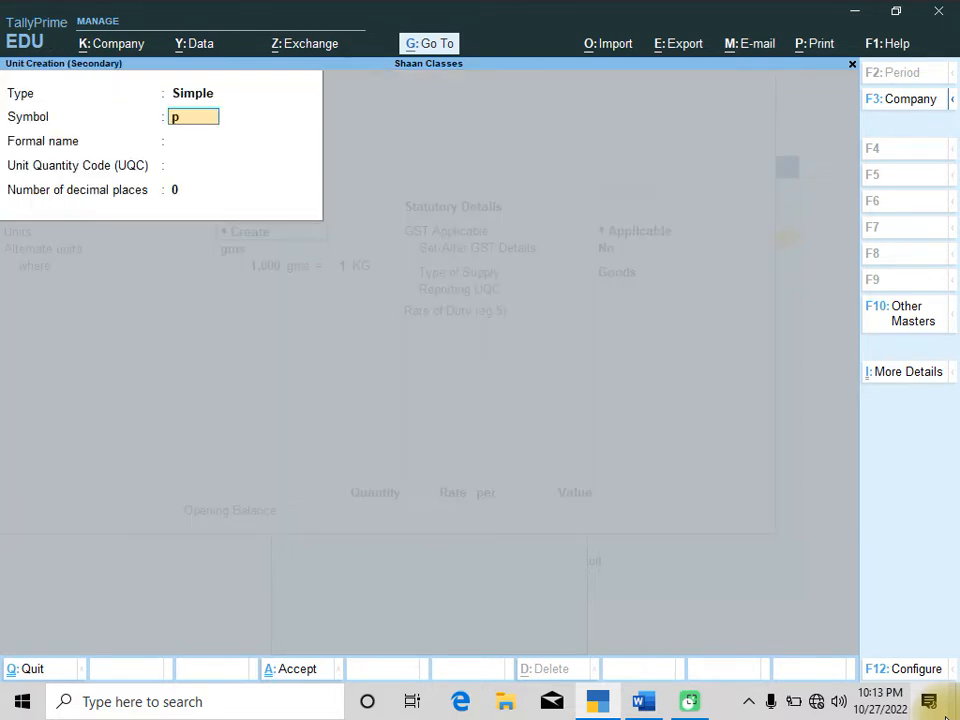
Create a simple unit with symbol pcs, formal name Pieces and UQC PCS-PIECES
key("Return")
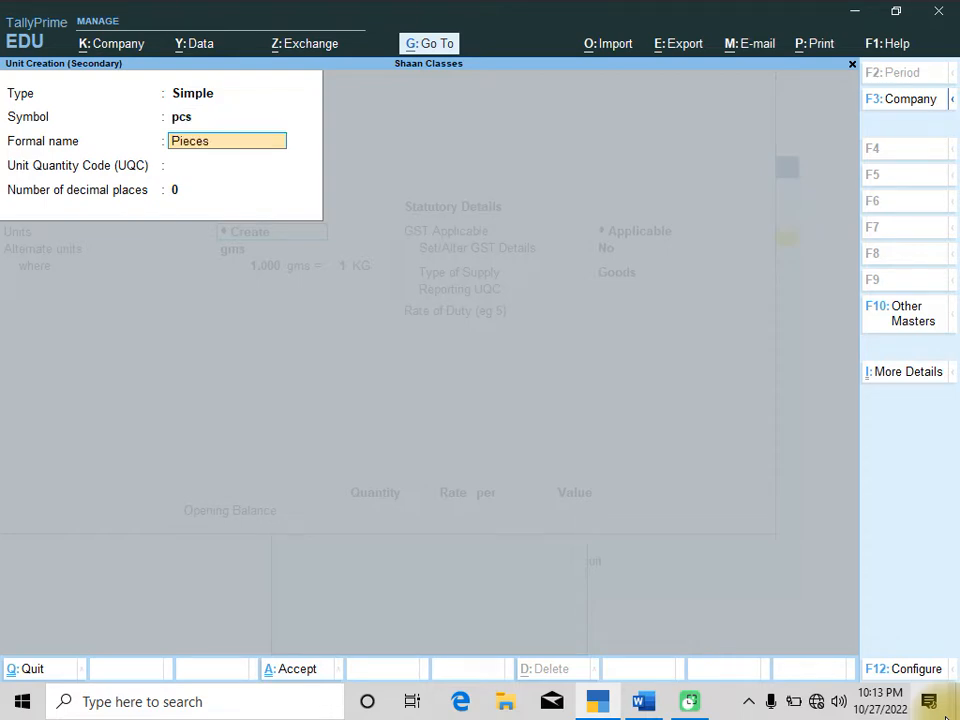
key("Return")
type("pcs")
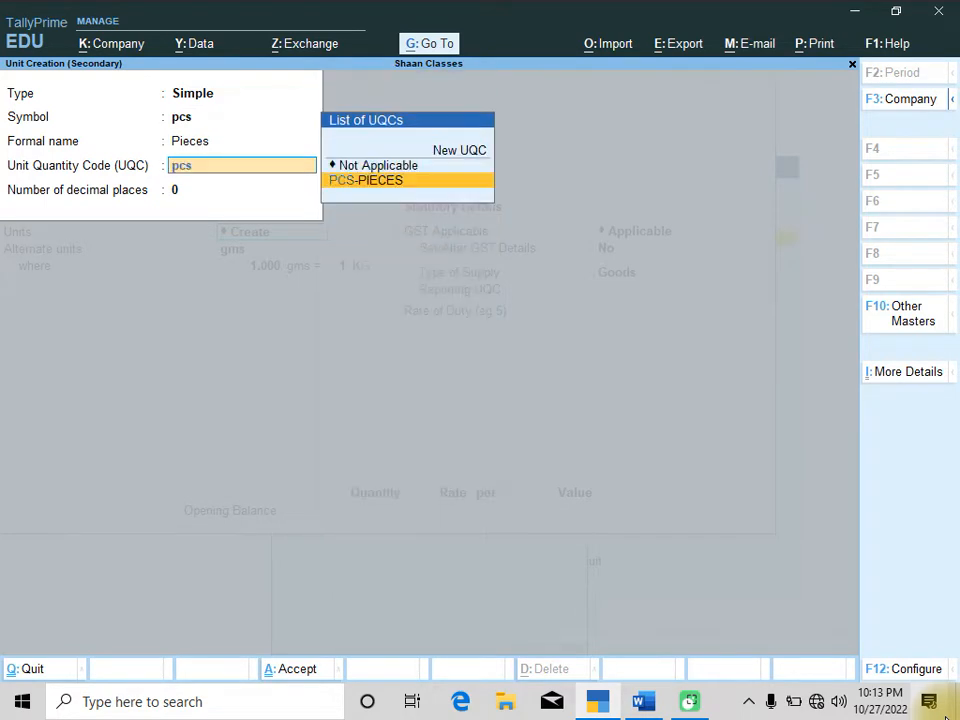
key("Return")
type("2")
key("Return")
key("Return")
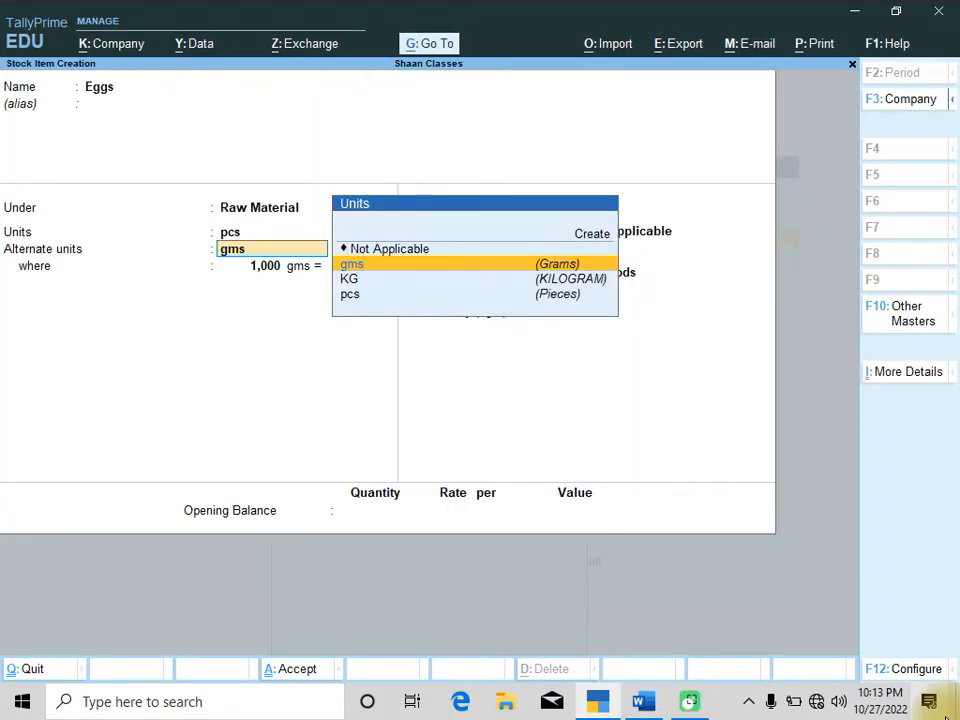
Set Eggs' alternate unit to Not Applicable with pcs as the unit, and save the item
key("Up")
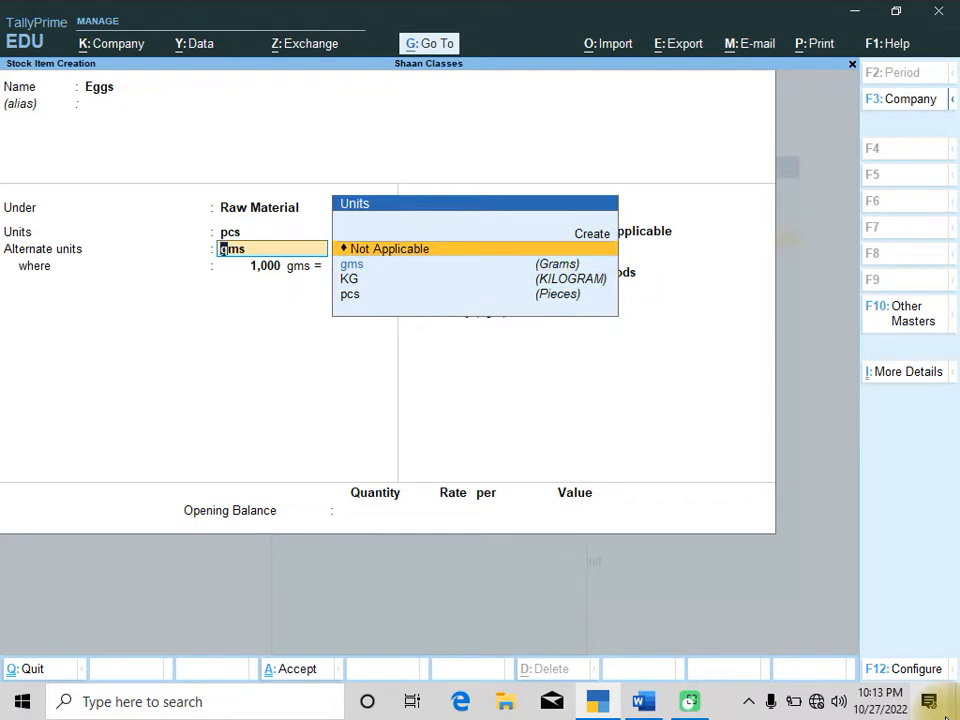
key("Return")
key("Return")
key("Return")
key("Return")
key("Return")
key("Return")
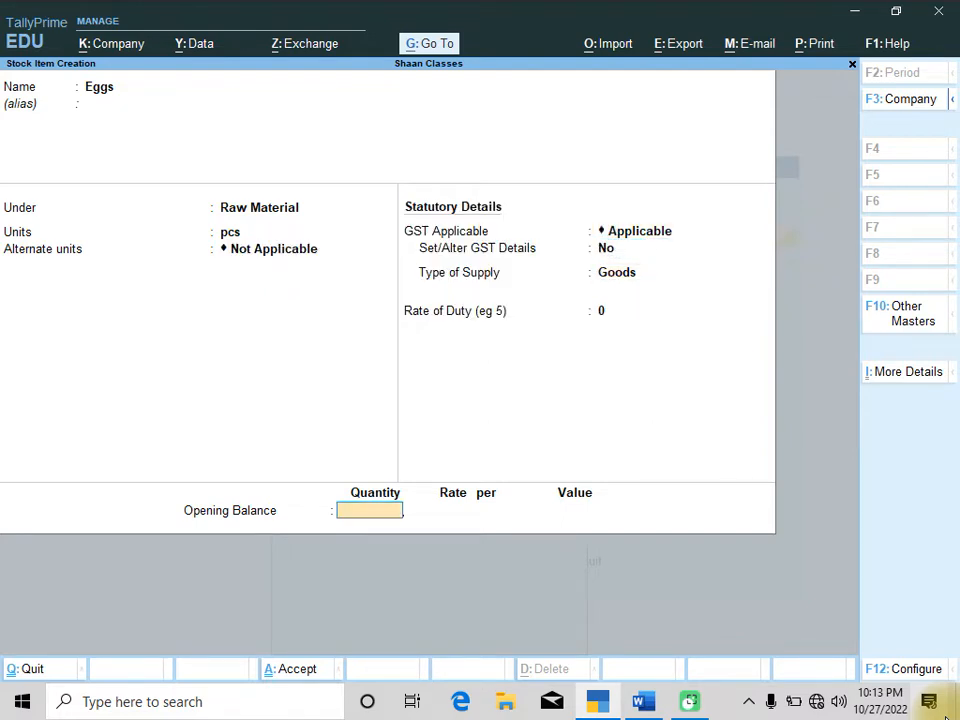
key("Return")
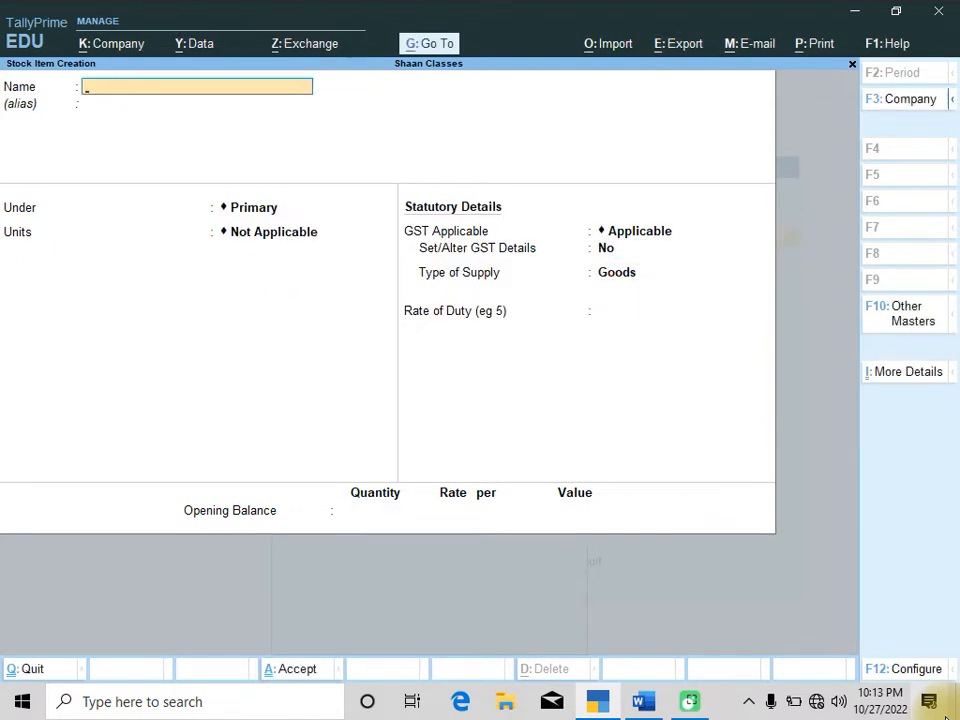
Copy Vanilla extract from the product table and paste it as the next stock item's name
key("alt+Tab")
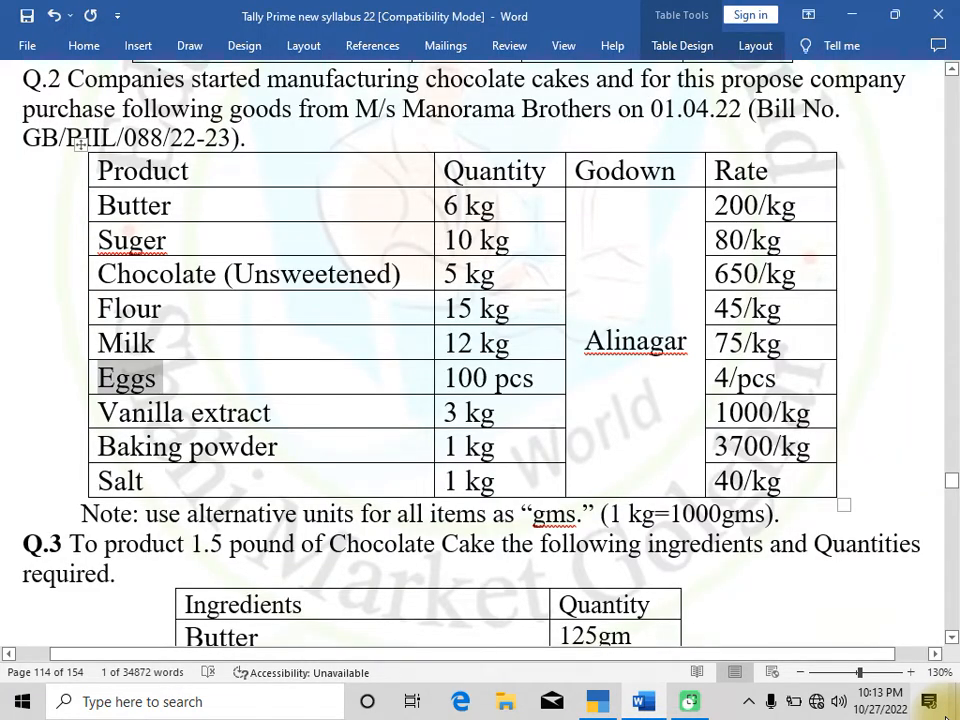
key("Left")
key("Left")
key("Left")
key("Left")
key("Left")
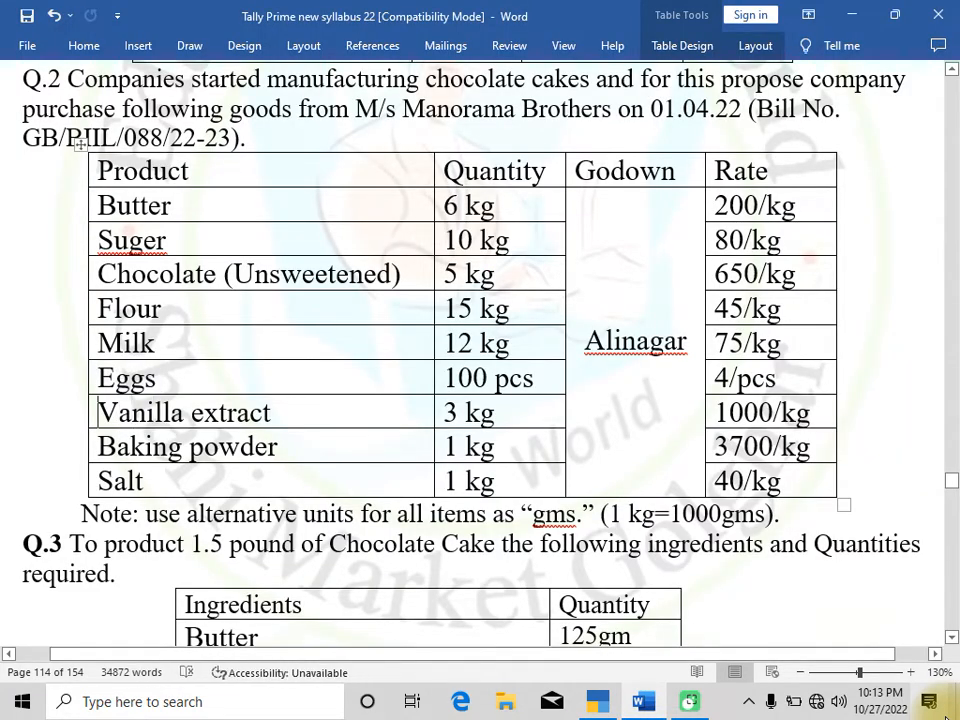
key("shift+Right")
key("shift+Right")
key("shift+Right")
key("shift+Right")
key("shift+Right")
key("shift+Right")
key("shift+Right")
key("shift+Right")
key("shift+Right")
key("shift+Right")
key("shift+Right")
key("shift+Right")
key("shift+Right")
key("shift+Right")
key("shift+Right")
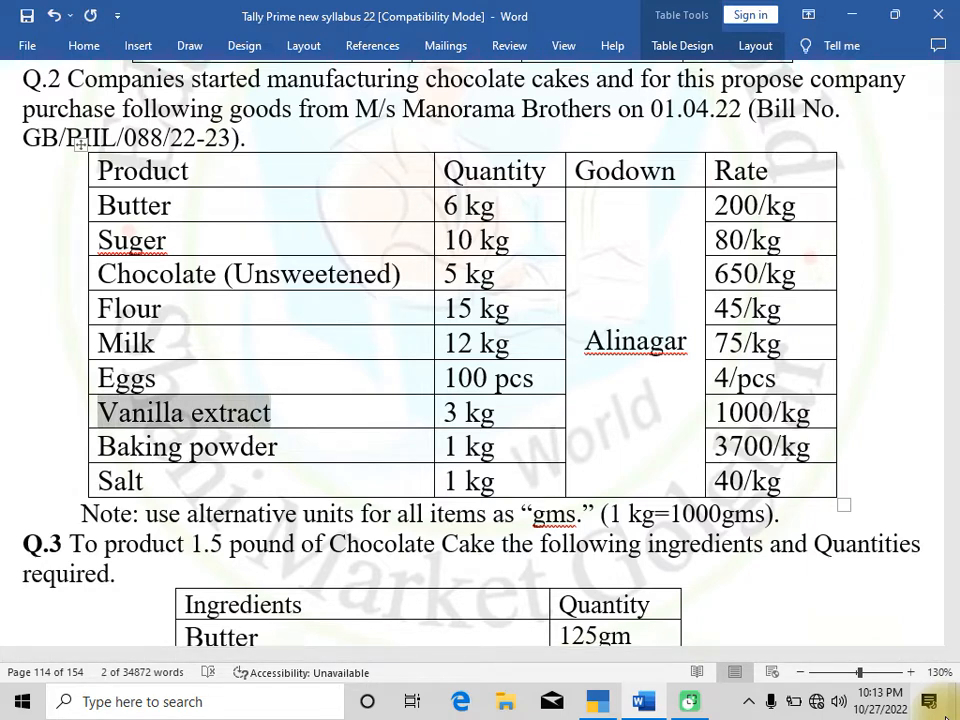
key("alt+Tab")
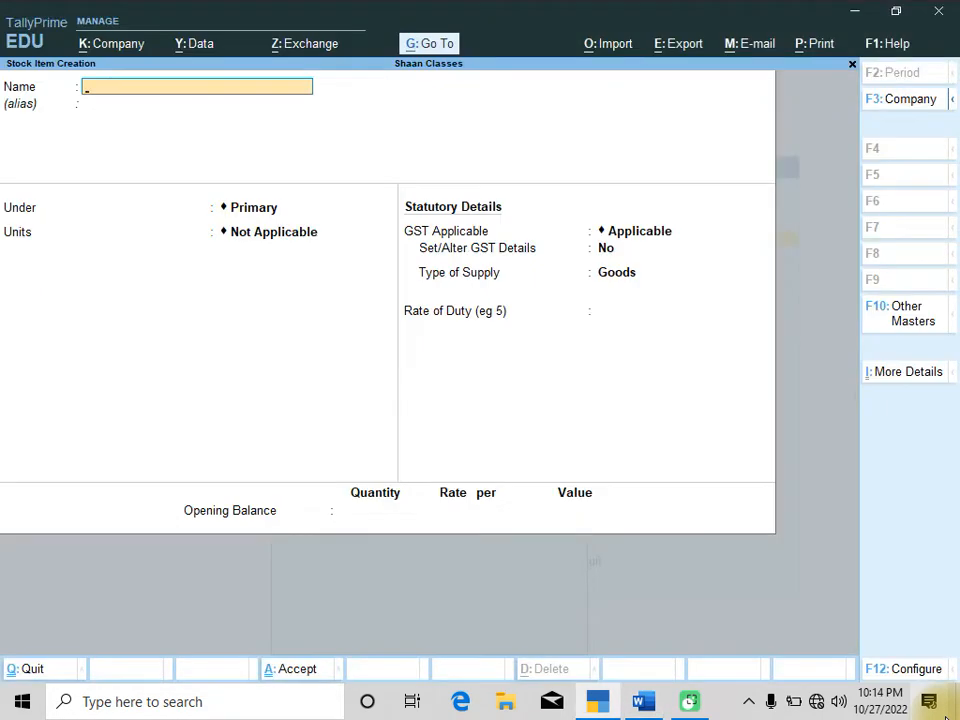
key("ctrl+alt+v")
Put Vanilla extract under Raw Material with KG as the unit and gms as the alternate unit
key("Return")
key("Return")
key("Down")
key("Return")
key("Down")
key("Down")
key("Down")
key("Up")
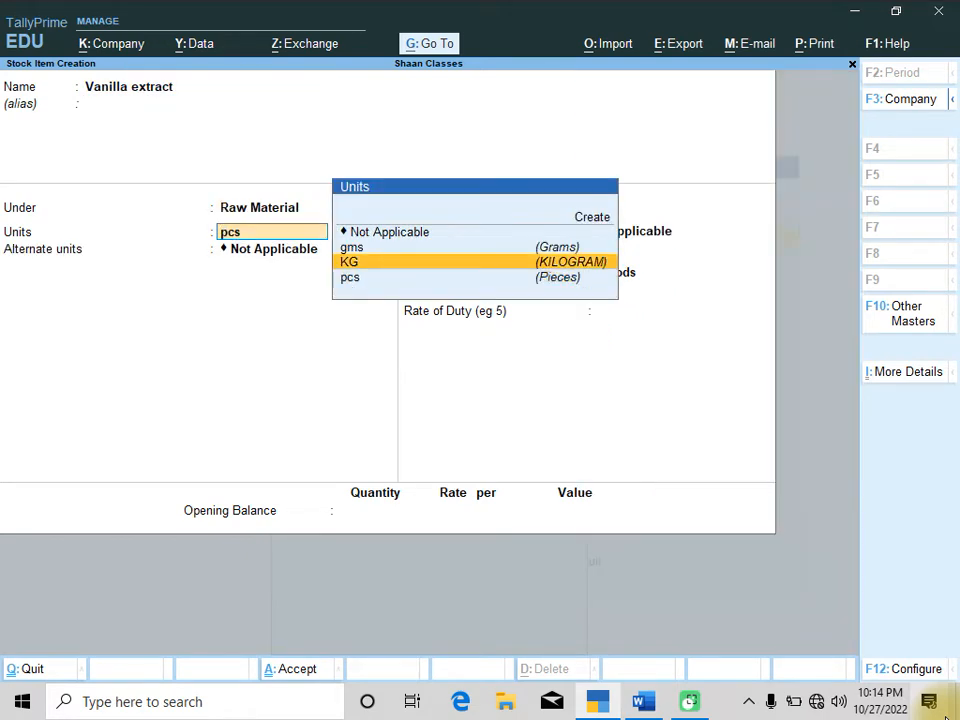
key("Return")
key("Down")
key("Down")
key("Up")
key("Return")
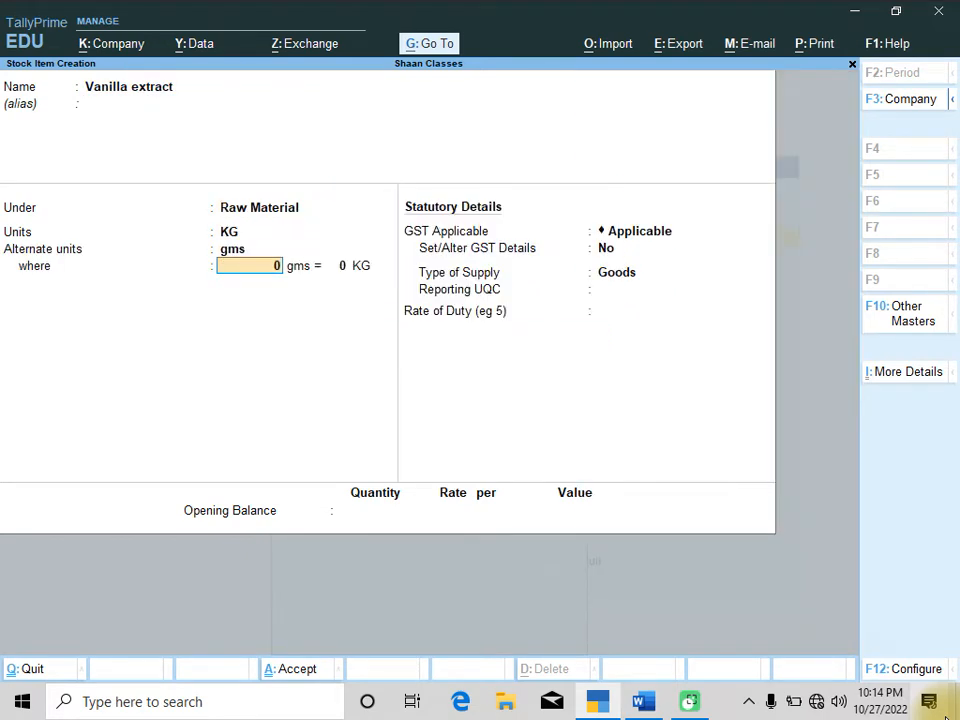
Set the conversion to 1,000 gms = 1 KG and save Vanilla extract
type("1,000")
key("Return")
type("1")
key("Return")
key("Return")
key("Return")
key("Return")
key("Return")
key("Return")
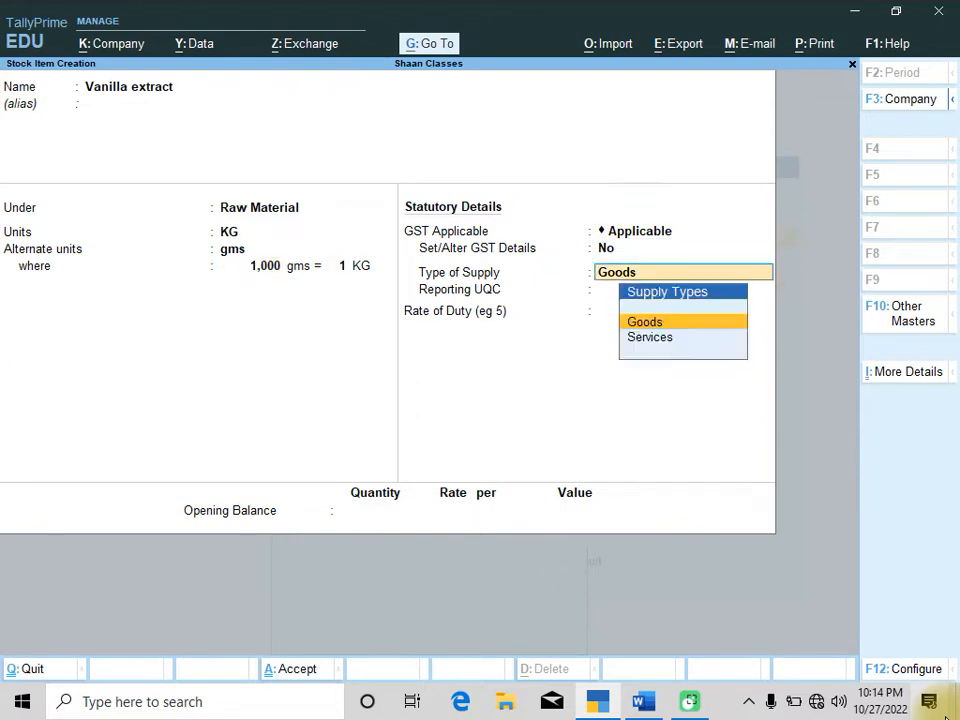
key("Return")
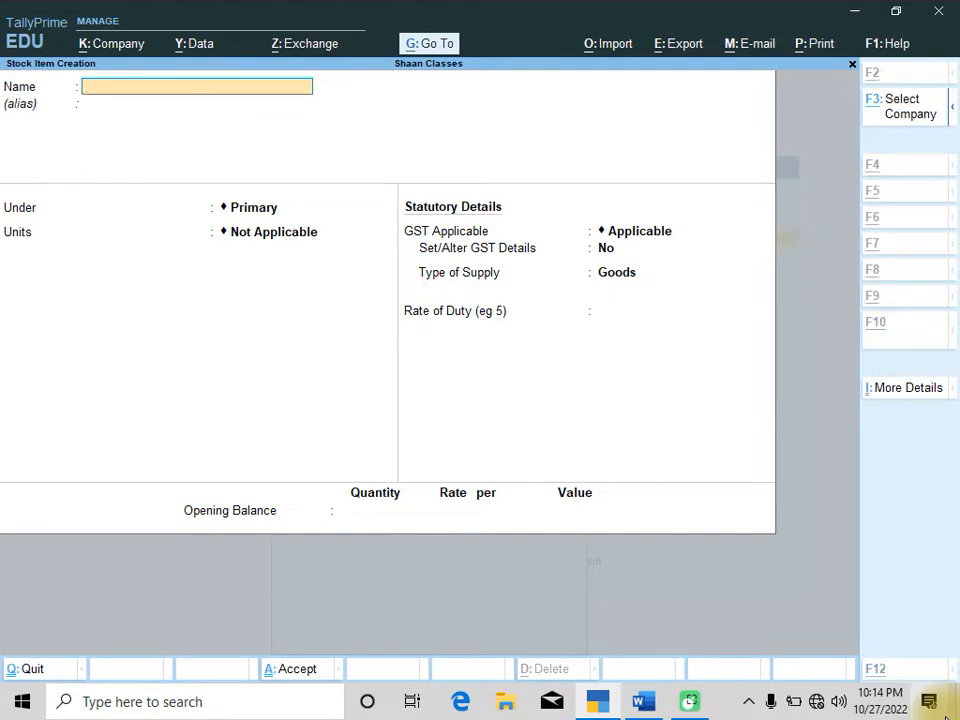
Copy Baking powder from the product table and paste it as the next stock item's name
key("alt+Tab")
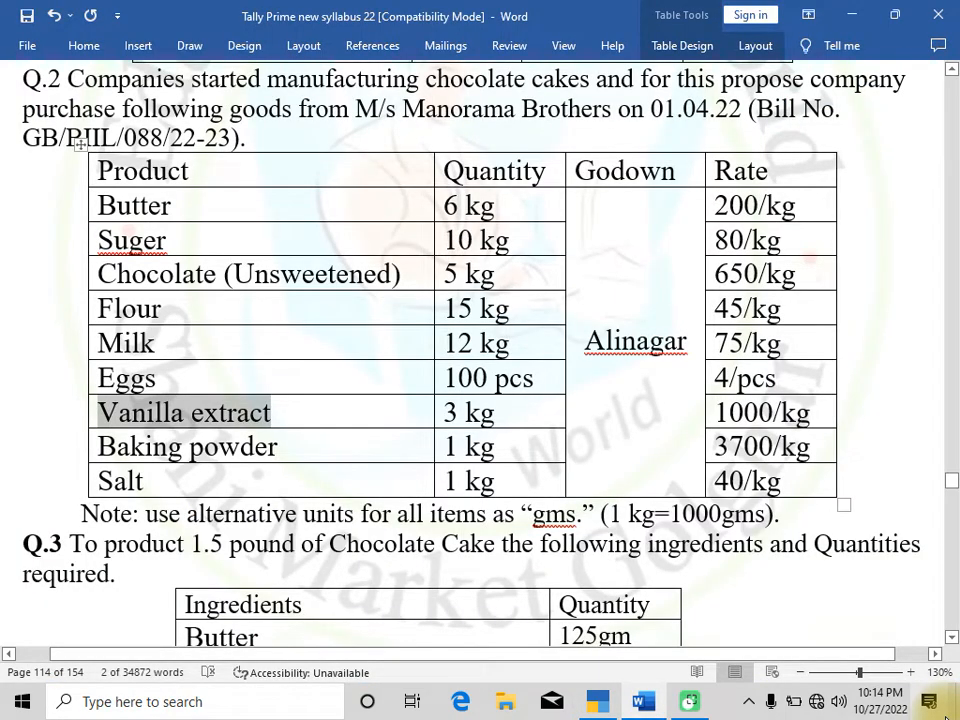
key("Down")
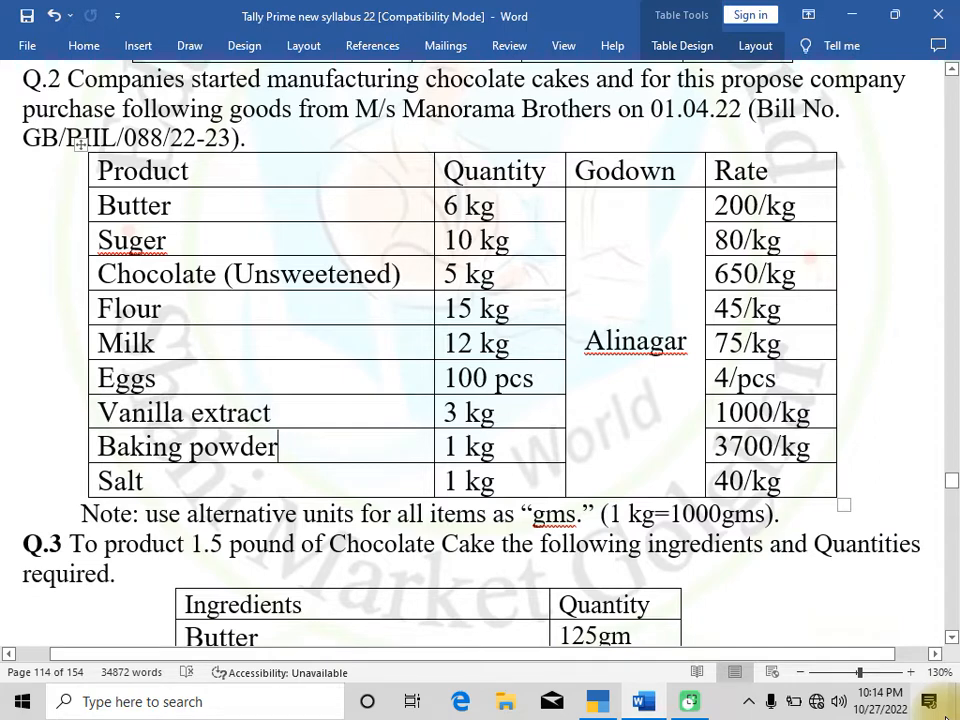
key("shift+Left")
key("shift+Left")
key("shift+Left")
key("shift+Left")
key("shift+Left")
key("shift+Left")
key("shift+Left")
key("shift+Left")
key("shift+Left")
key("shift+Left")
key("shift+Left")
key("shift+Left")
key("shift+Left")
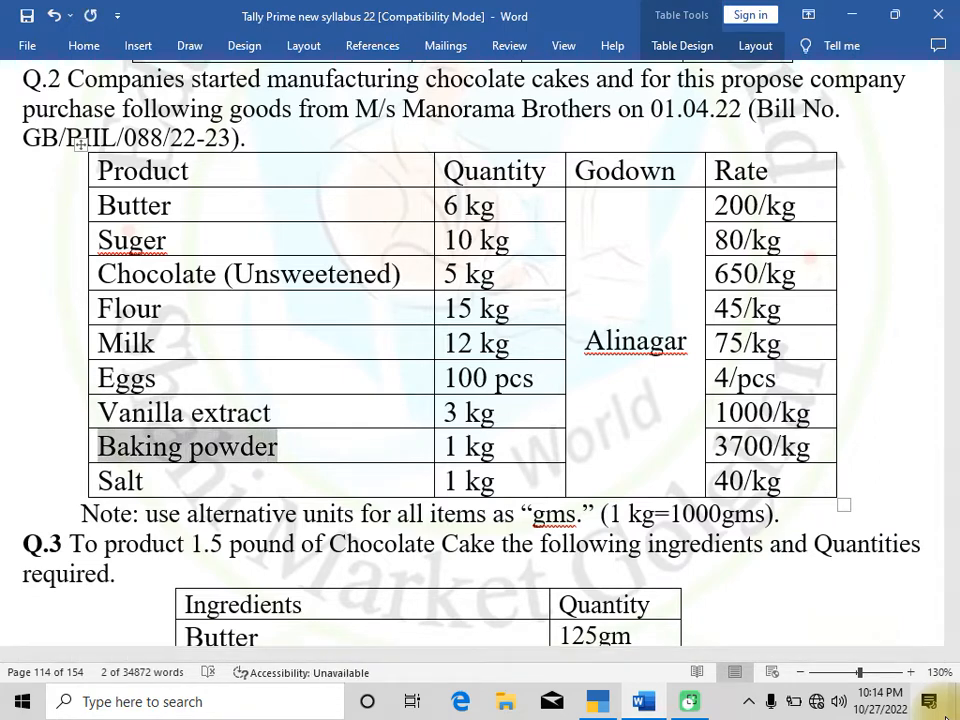
key("alt+Tab")
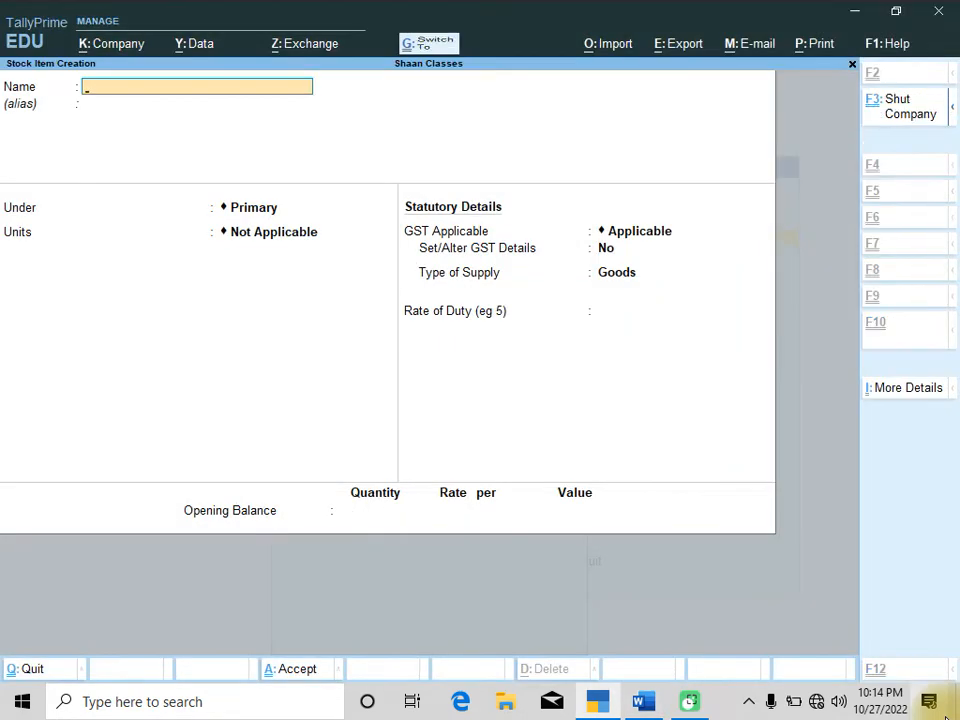
key("ctrl+alt+v")
Put Baking powder under Raw Material with KG and gms units at 1,000 gms = 1 KG
key("Return")
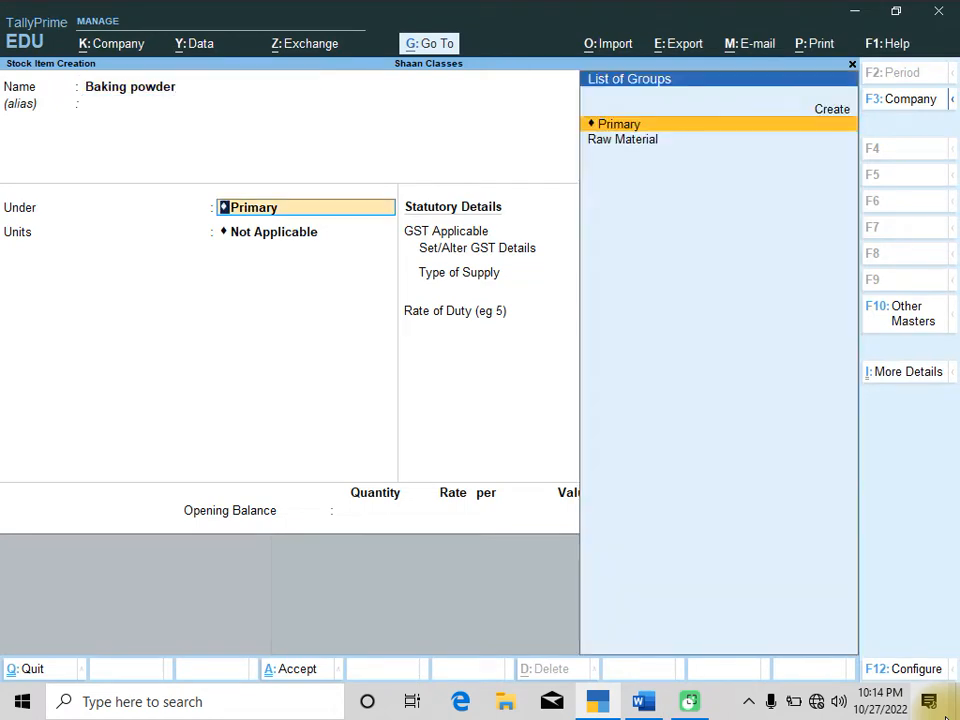
key("Down")
key("Return")
key("Return")
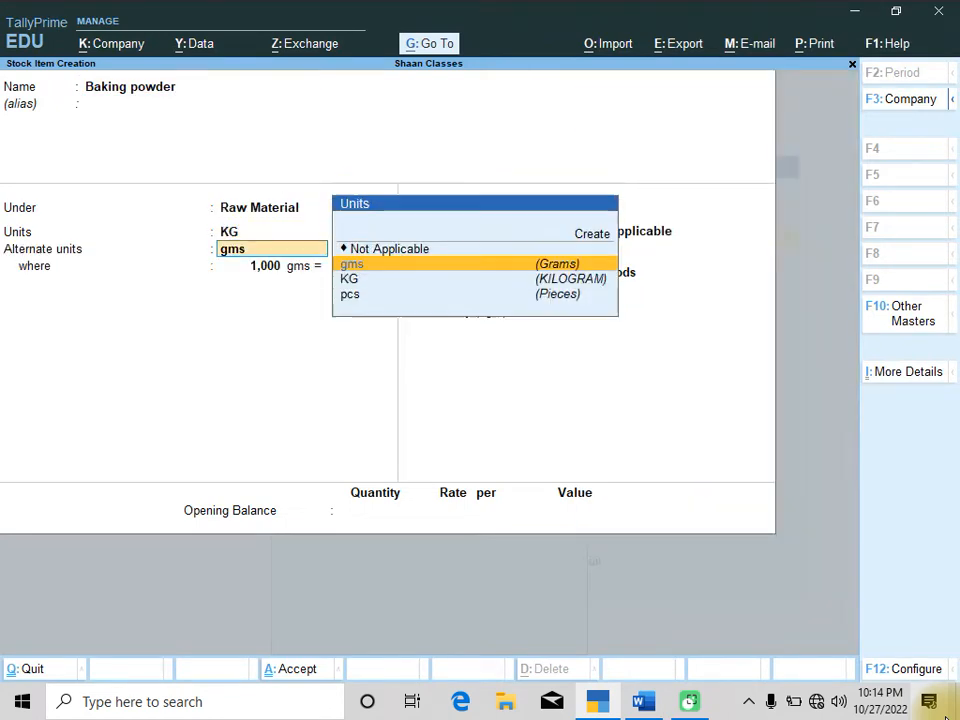
key("Return")
key("Return")
key("Return")
key("Return")
key("Return")
Save Baking powder, then copy Salt from the product table and paste it as the next stock item's name
key("Return")
key("Return")
key("Return")
key("Return")
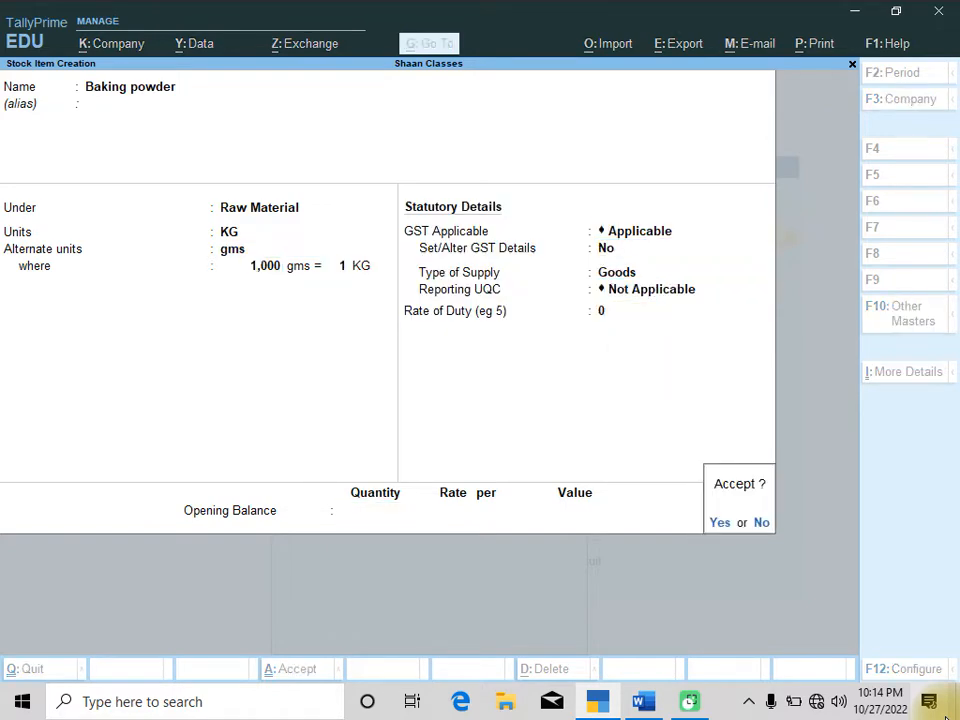
key("Return")
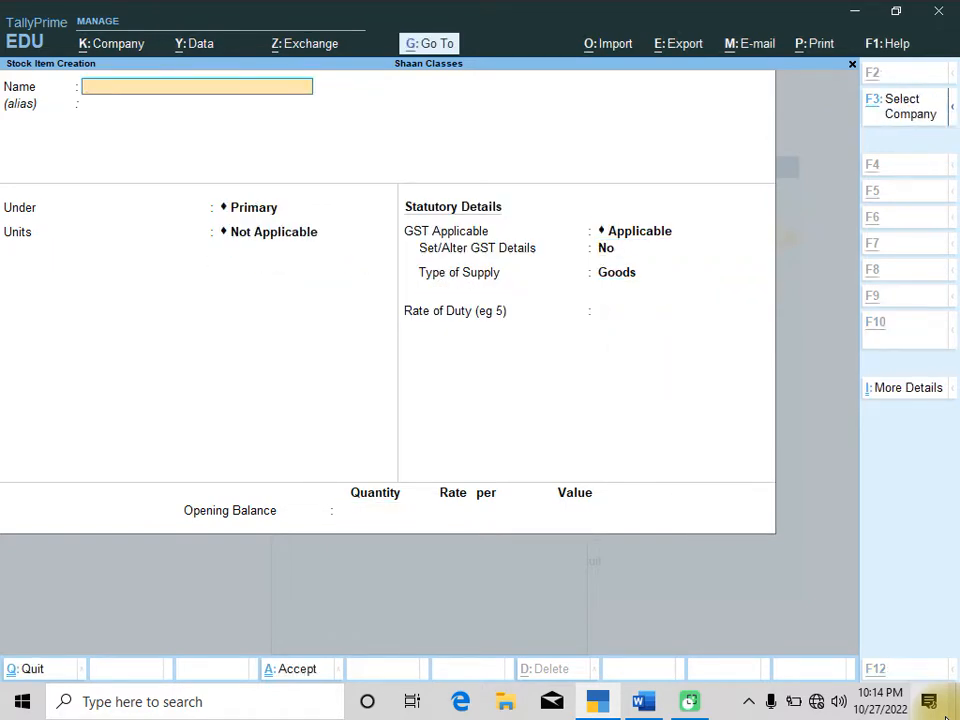
key("alt+Tab")
key("Down")
key("shift+Left")
key("shift+Left")
key("shift+Left")
key("shift+Left")
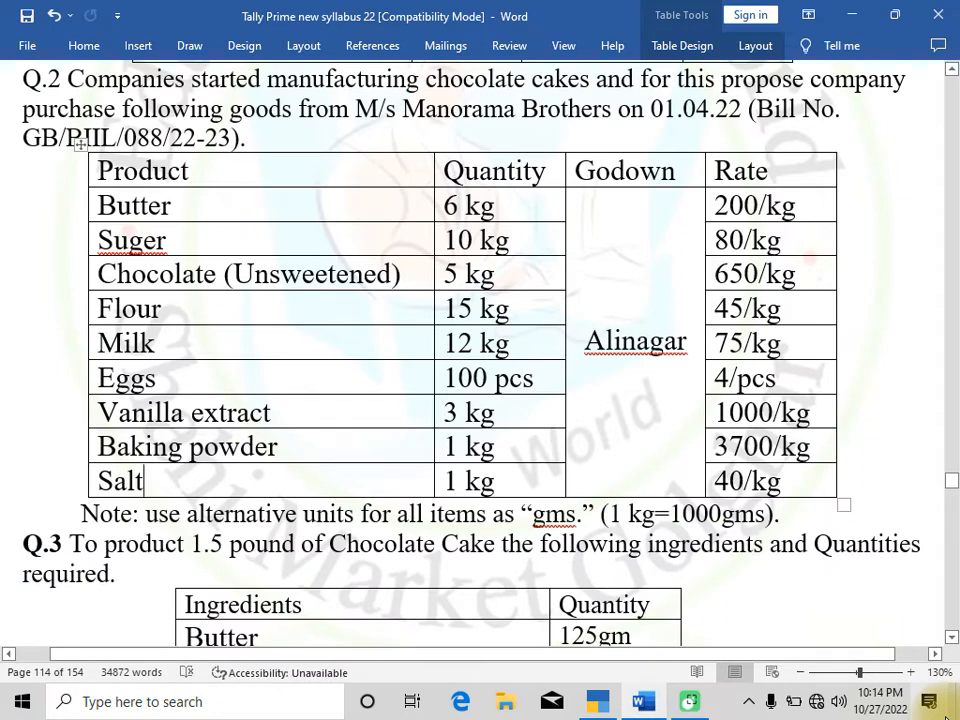
key("shift+Left")
key("ctrl+c")
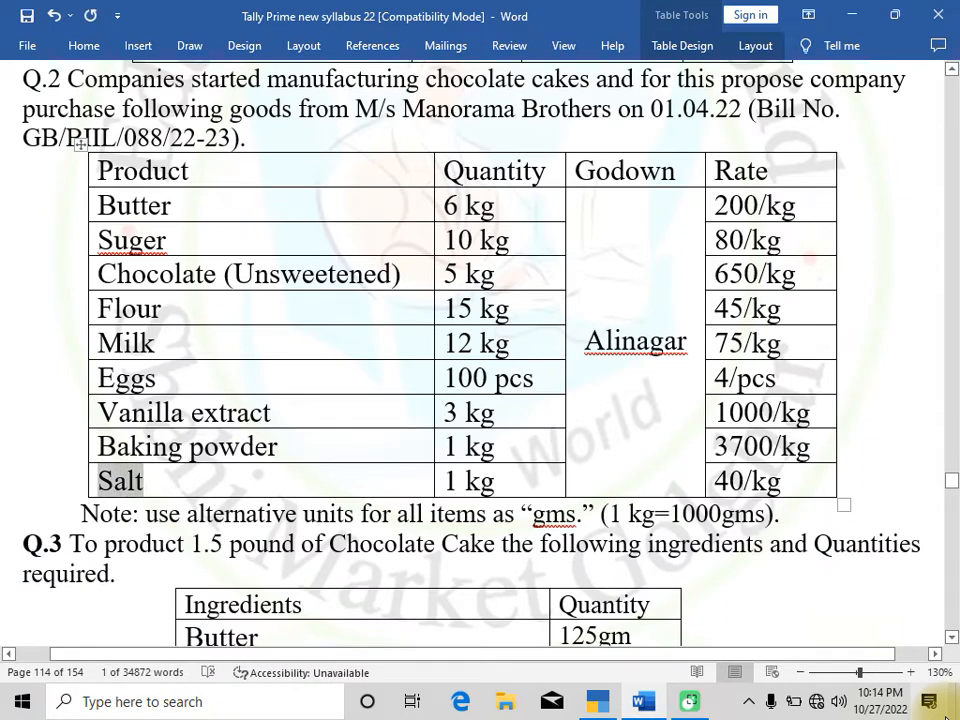
key("alt+Tab")
key("ctrl+v")
Put Salt under Raw Material with KG as the unit and gms as the alternate unit at 1,000 gms = 1 KG, and save it
key("Return")
key("Return")
key("Down")
key("Return")
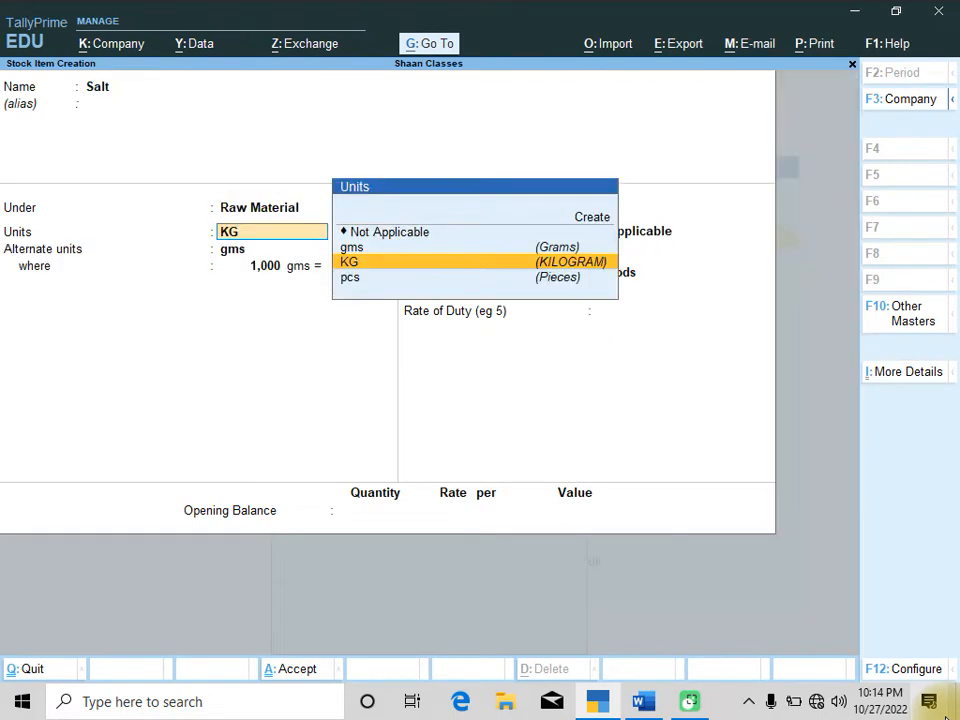
key("Return")
key("Return")
key("Return")
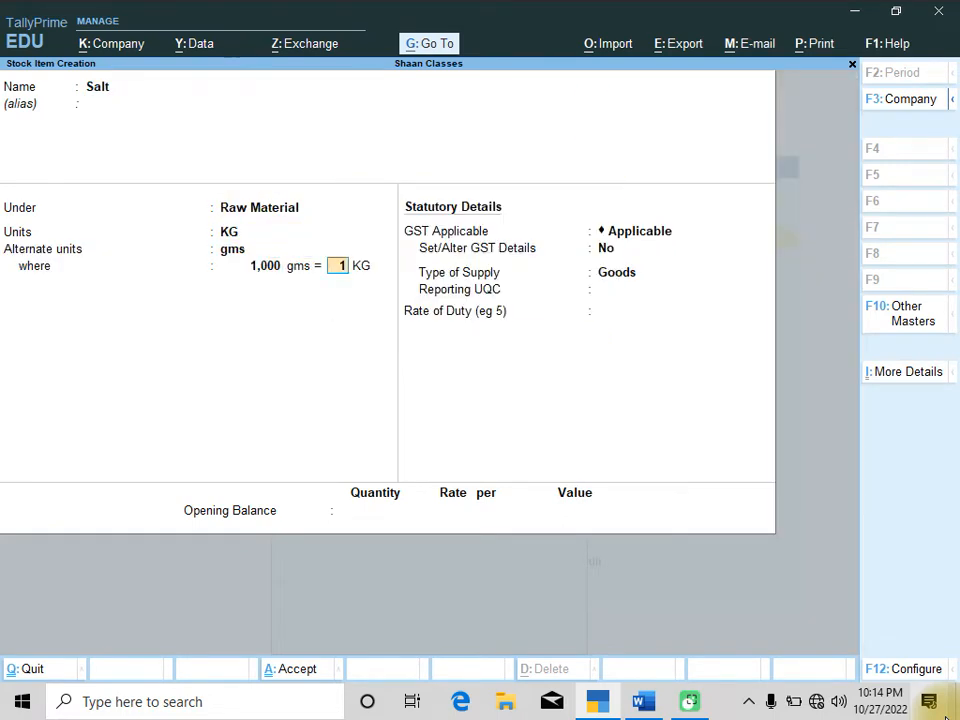
key("Return")
key("Return")
key("Return")
key("Return")
key("Return")
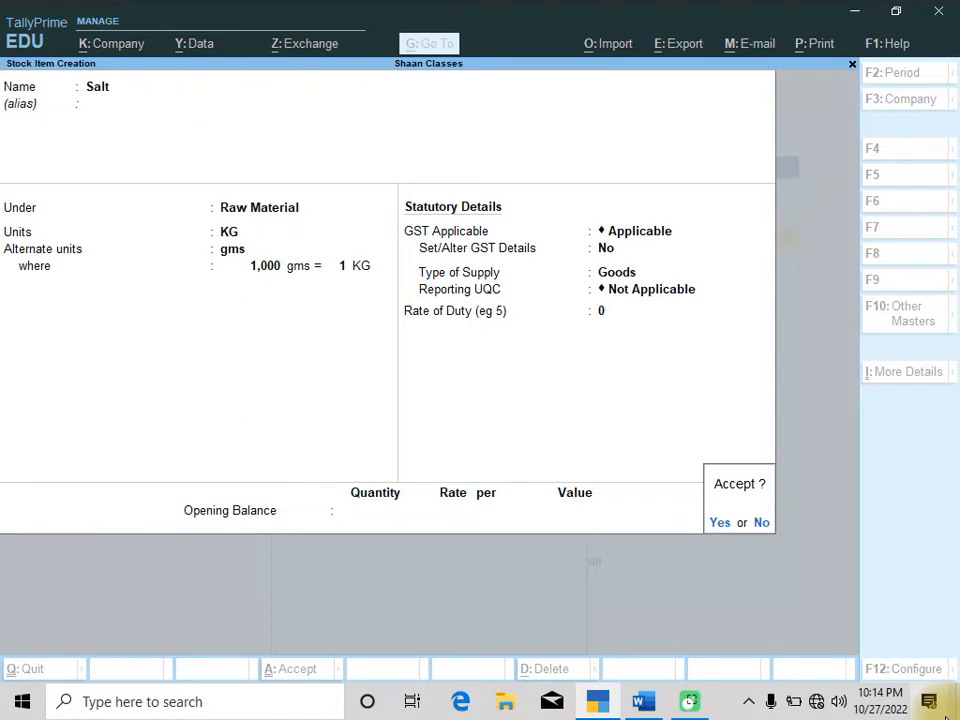
key("Return")
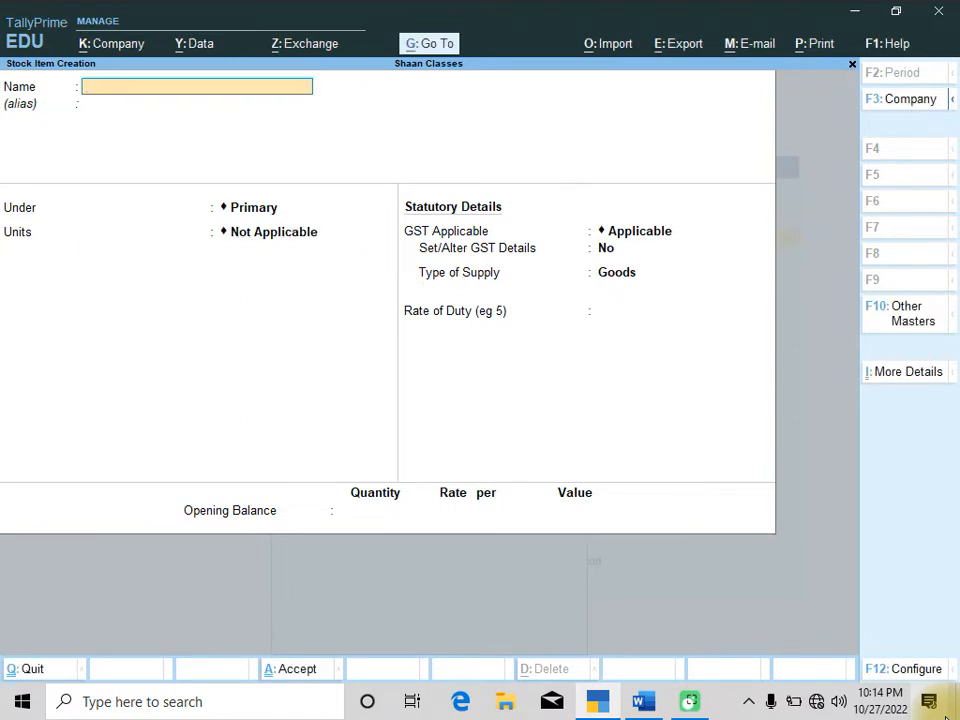
Switch back to the Q.2 product table in the Word document
key("alt+Tab")
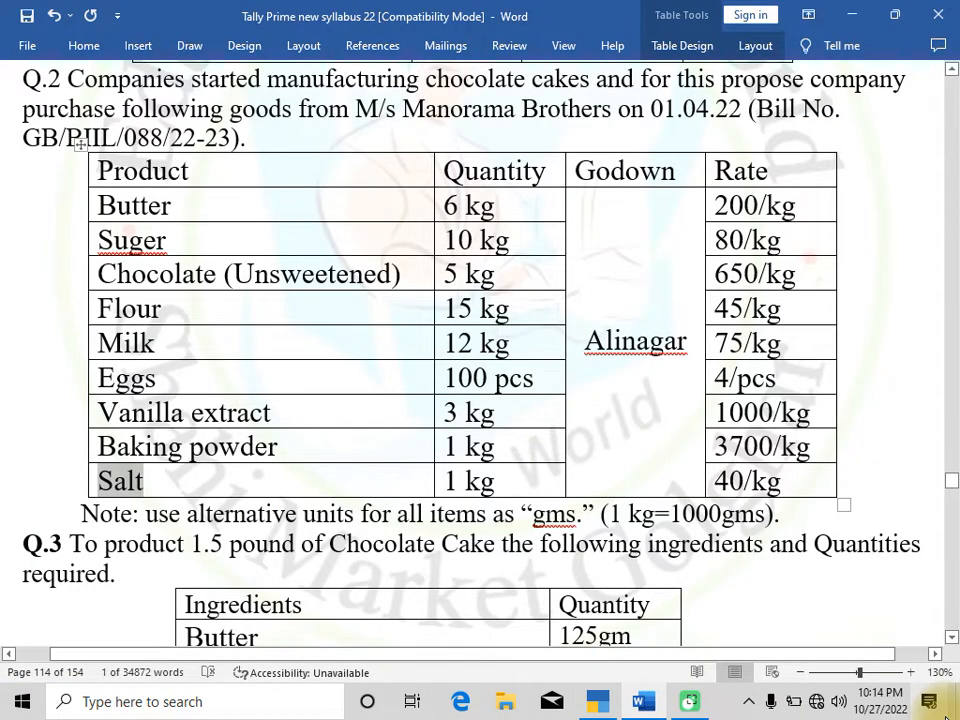
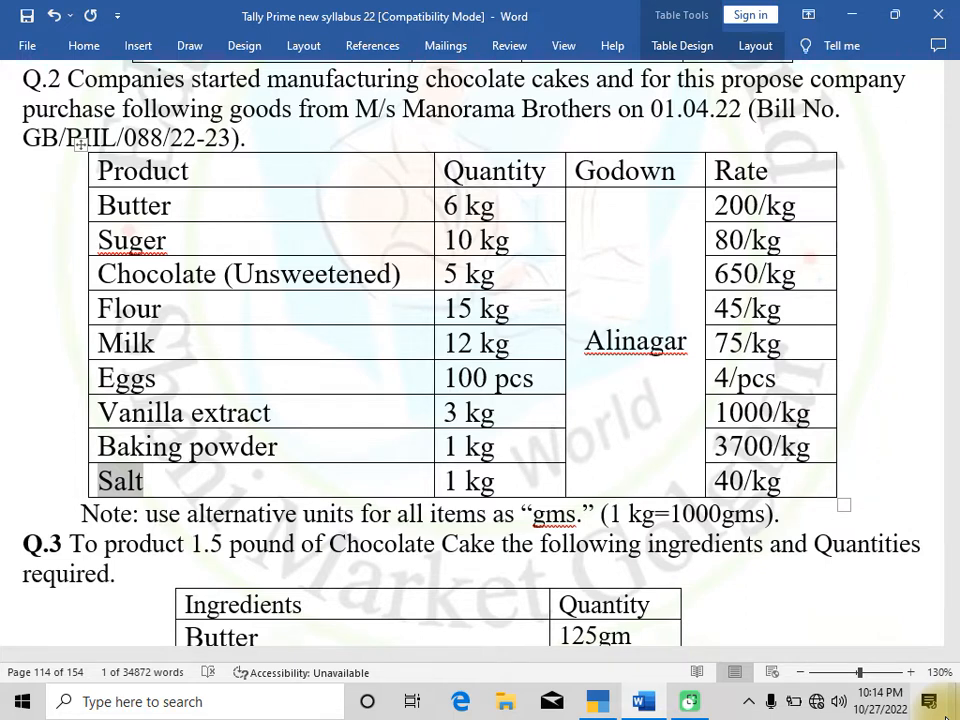
Leave stock item creation and open a new Purchase voucher
key("alt+Tab")
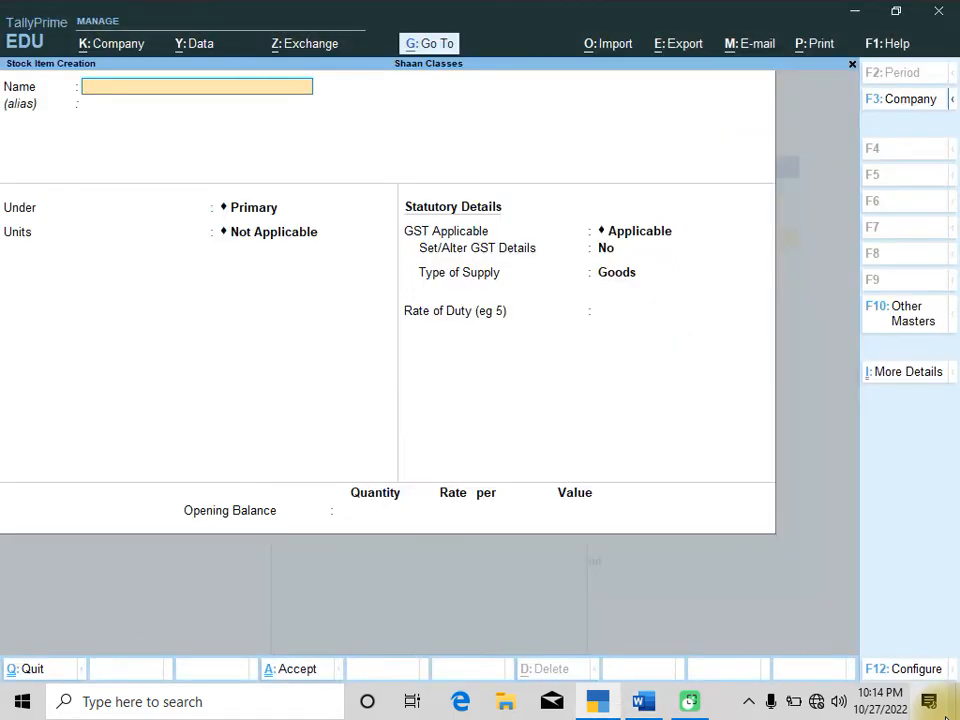
key("Escape")
key("y")
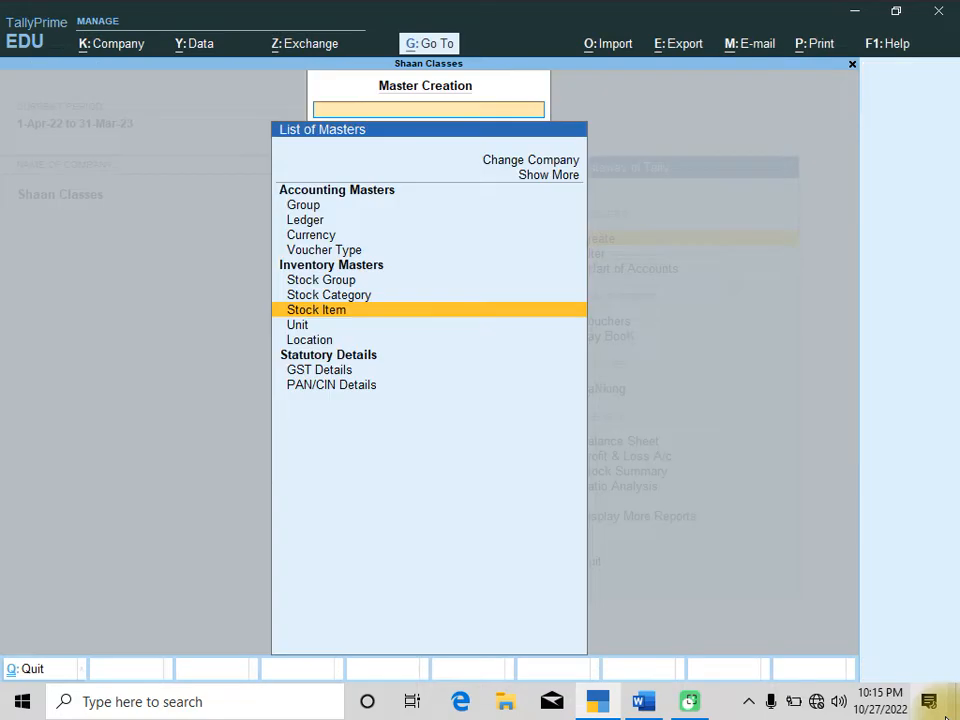
key("Escape")
key("Down")
key("Down")
key("Down")
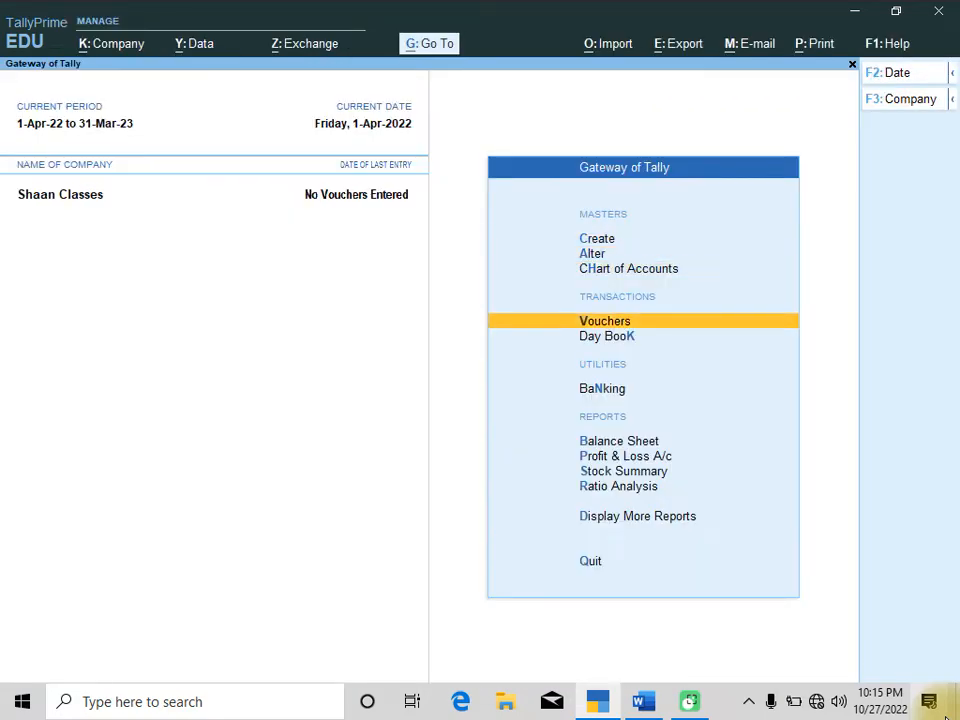
key("Return")
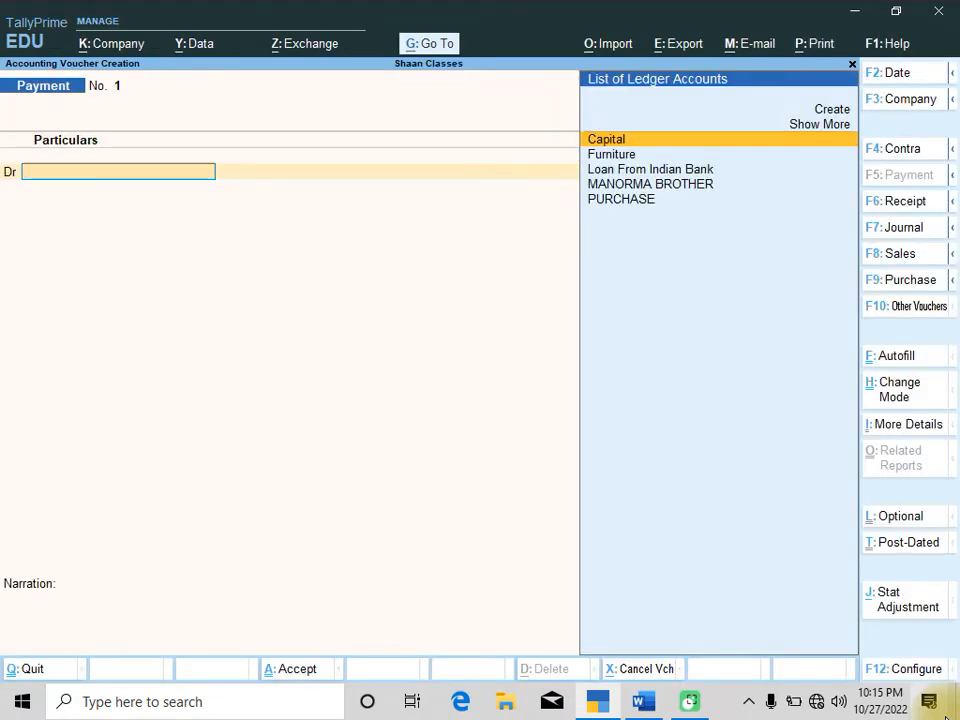
key("F9")
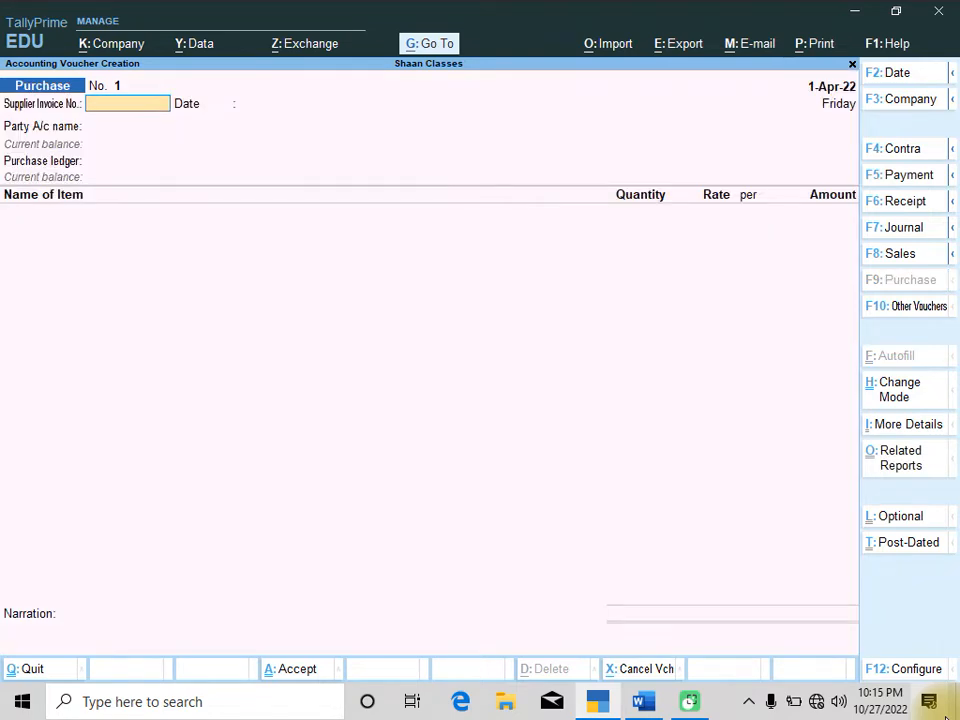
Copy the bill number from the Q.2 question and paste it as the supplier invoice number GB/BIIL/088/22-23
key("alt+Tab")
key("Up")
key("Up")
key("Up")
key("Up")
key("Up")
key("Up")
key("Up")
key("Up")
key("Up")
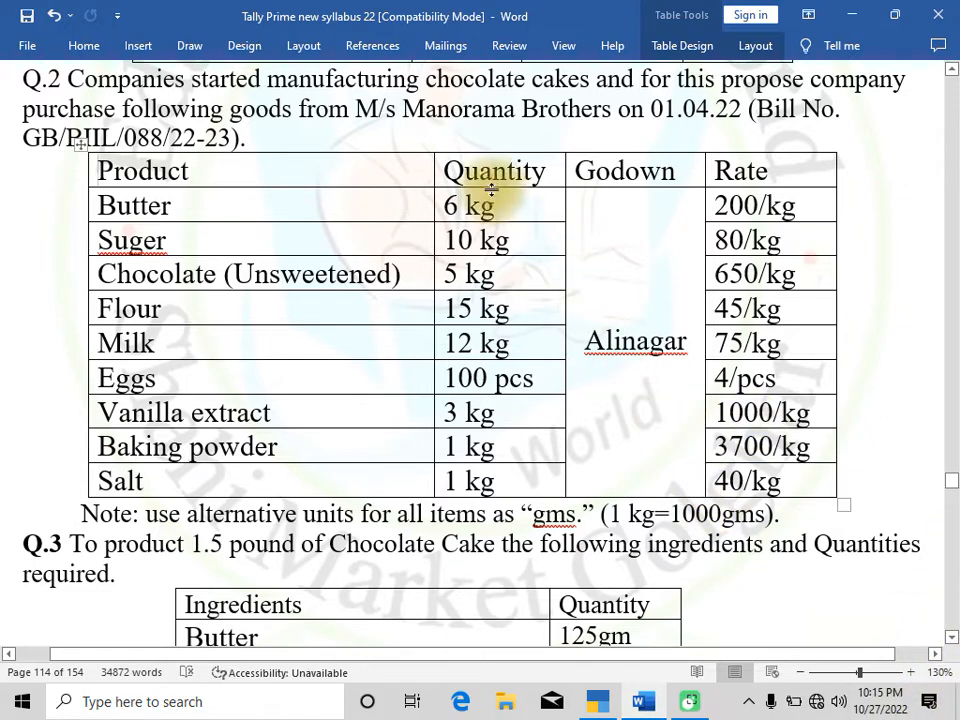
left_click_drag(357, 112, 610, 112)
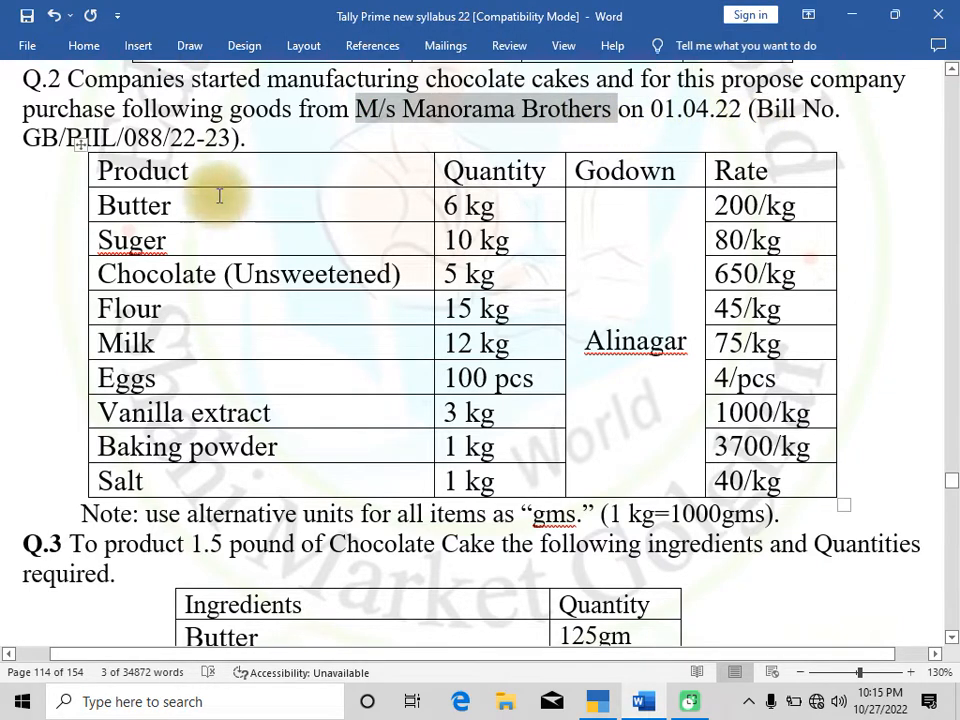
left_click_drag(24, 138, 232, 138)
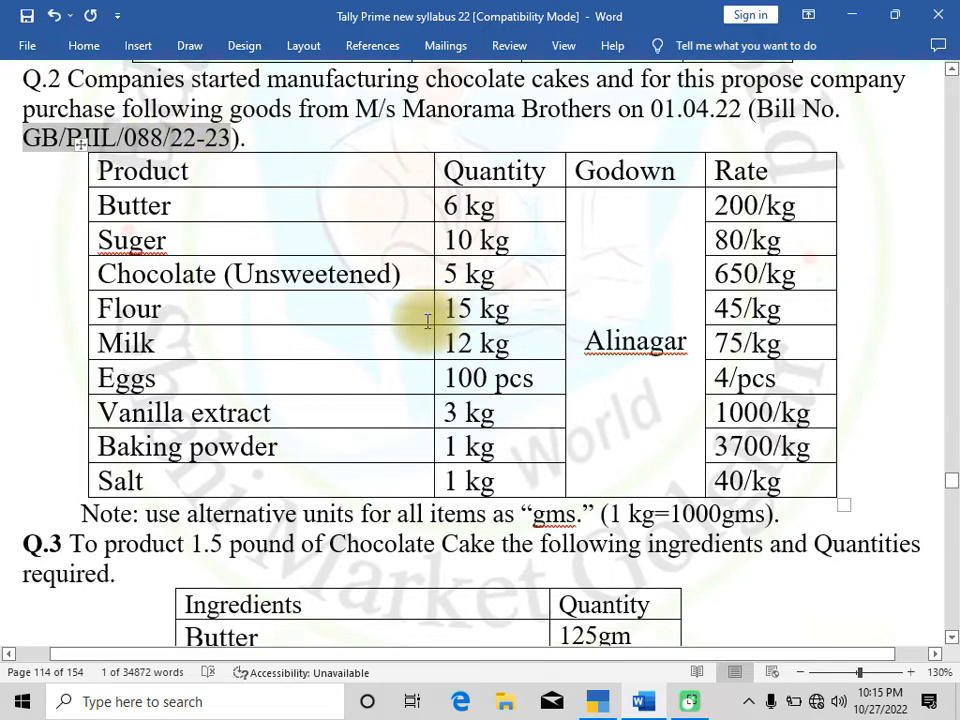
key("alt+Tab")
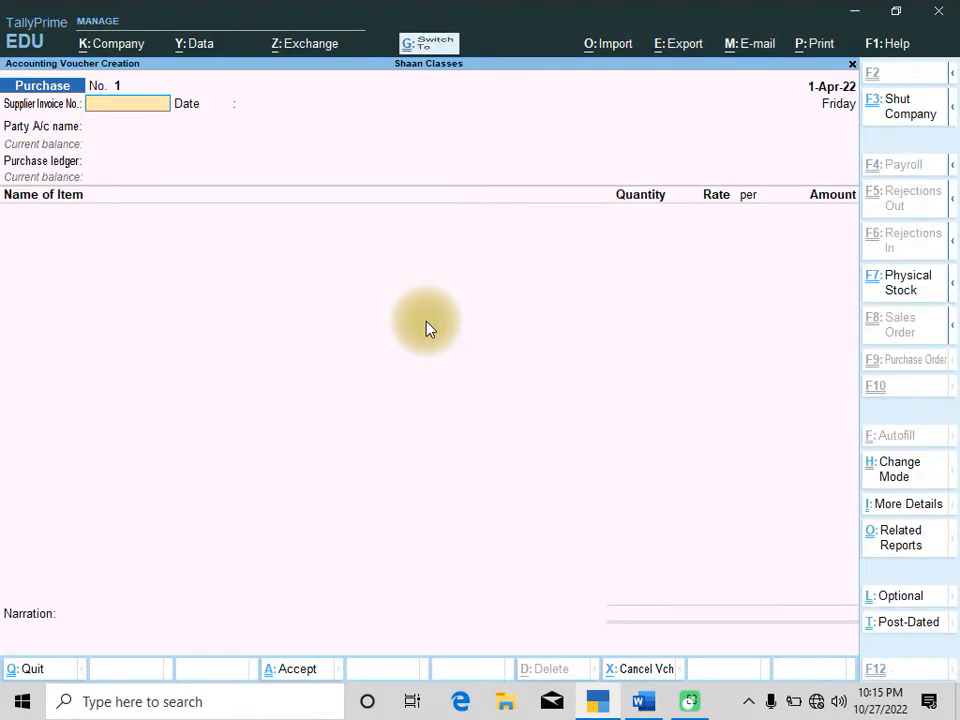
key("ctrl+alt+v")
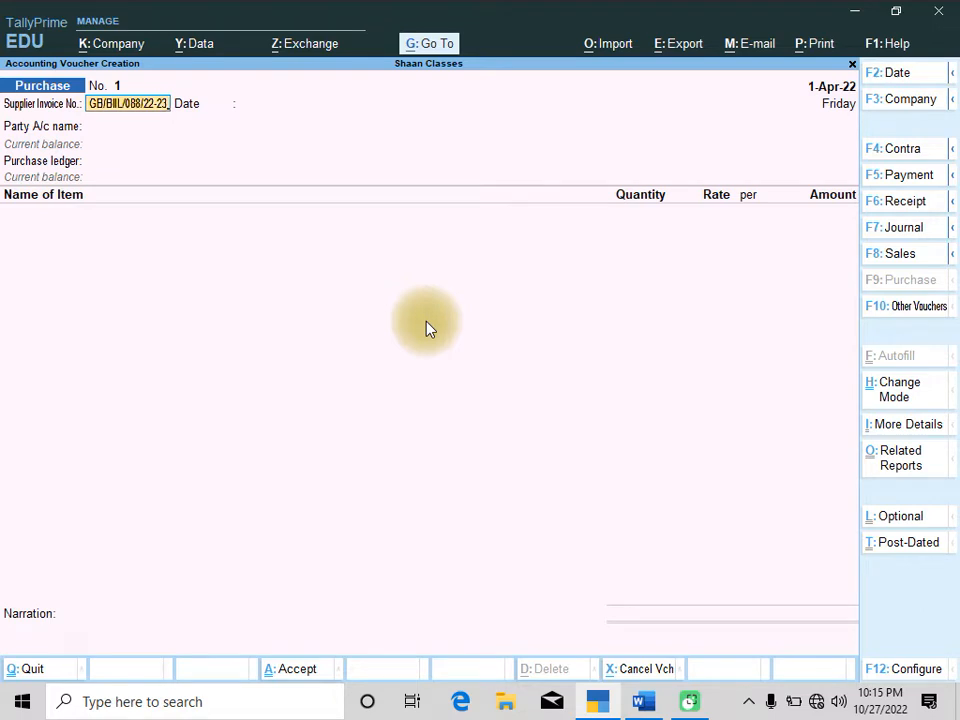
key("Return")
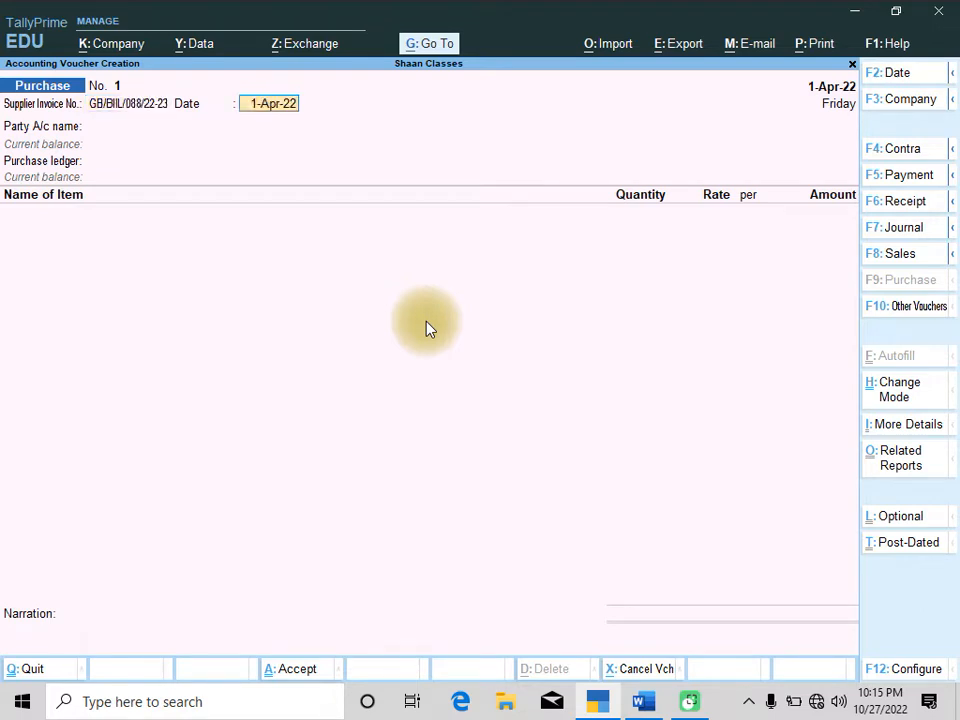
Keep the date 1-Apr-22, choose MANORMA BROTHER as the party and PURCHASE as the purchase ledger
key("Return")
key("Down")
key("Down")
key("Return")
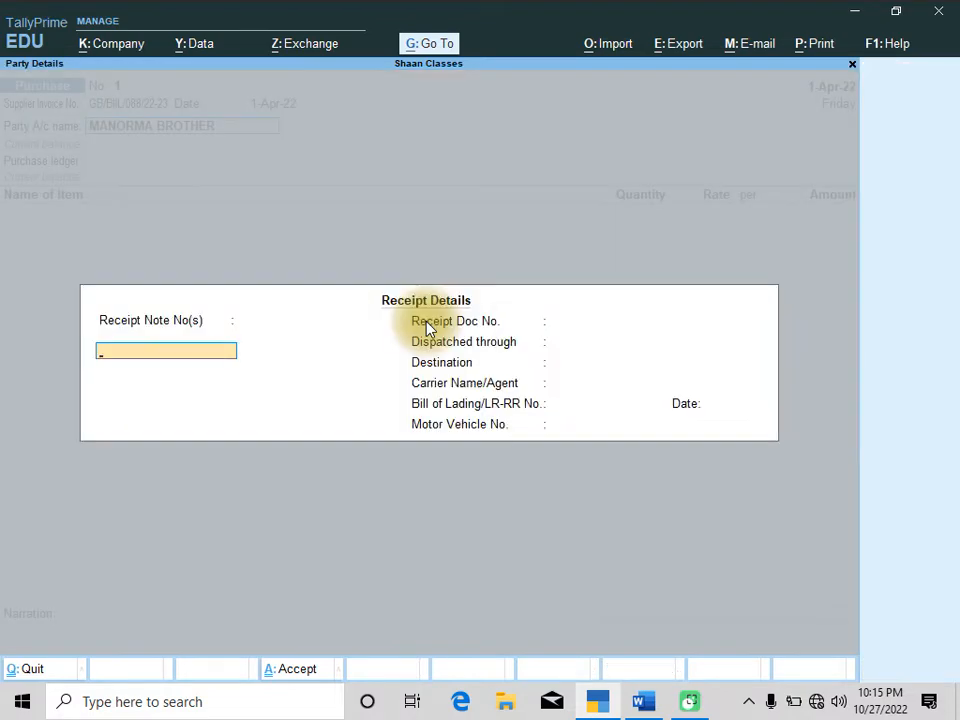
key("ctrl+a")
key("ctrl+a")
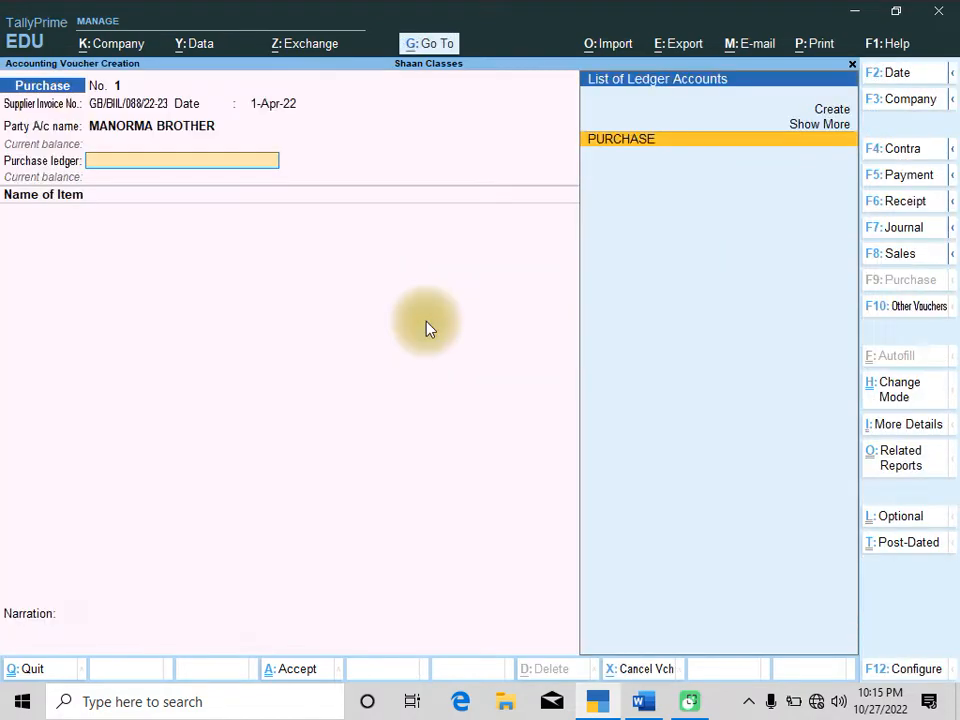
key("Return")
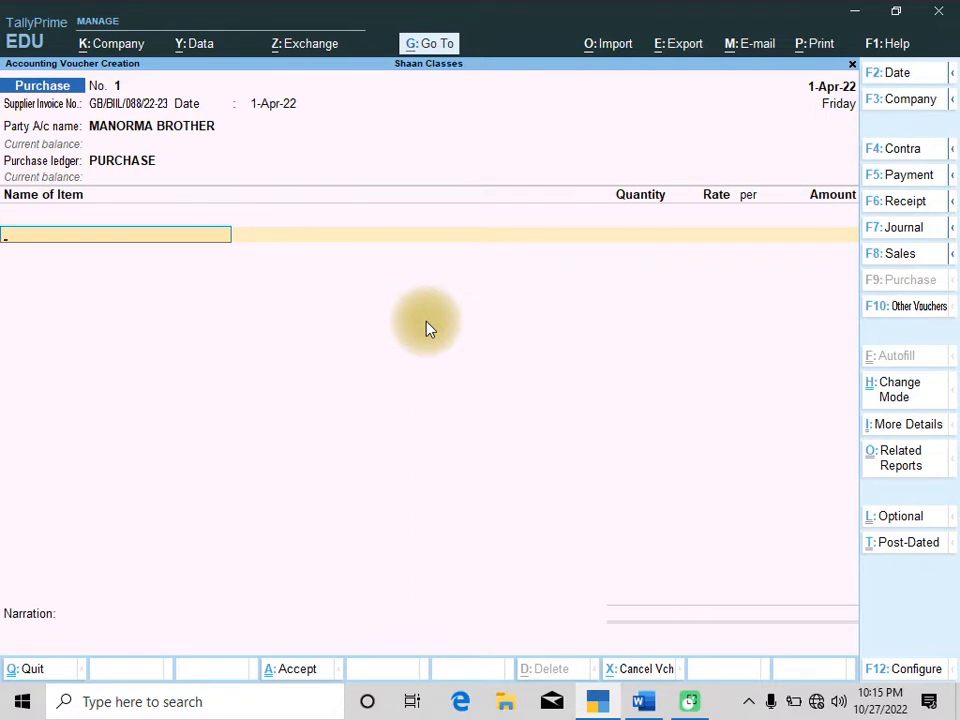
Add Butter to the voucher at location ALINAGAR with 6 KG at a rate of 200
key("alt+Tab")
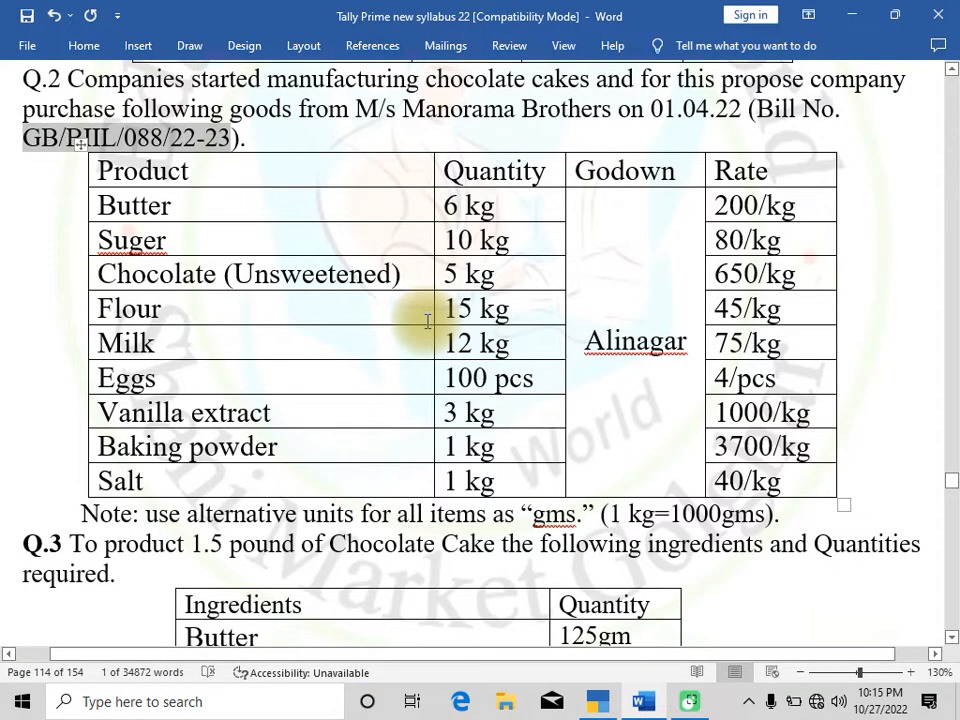
key("alt+Tab")
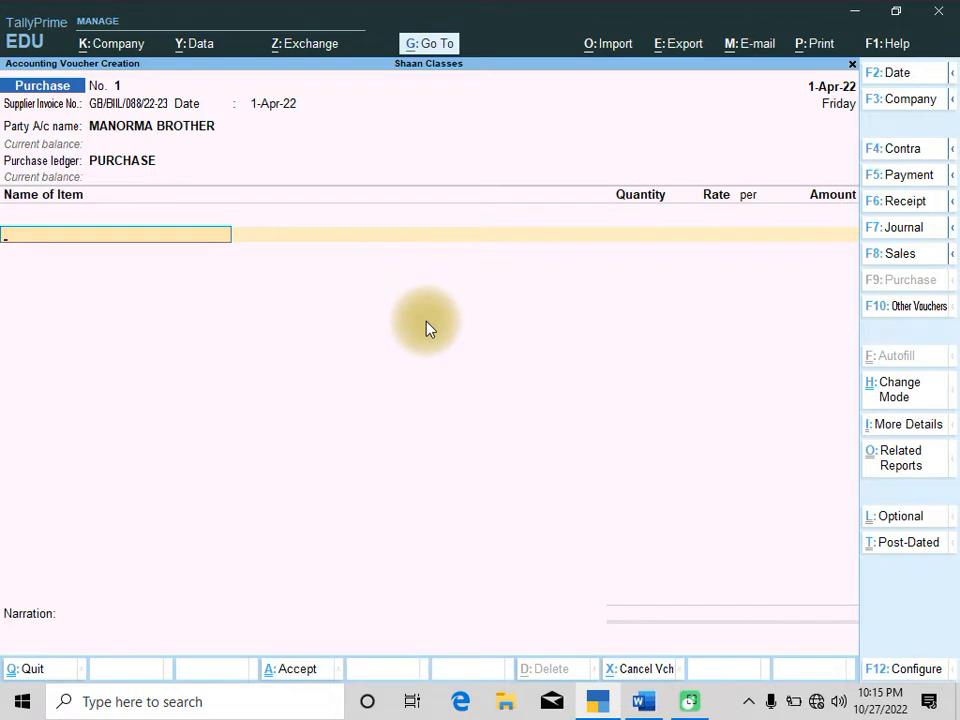
type("Bu")
key("Return")
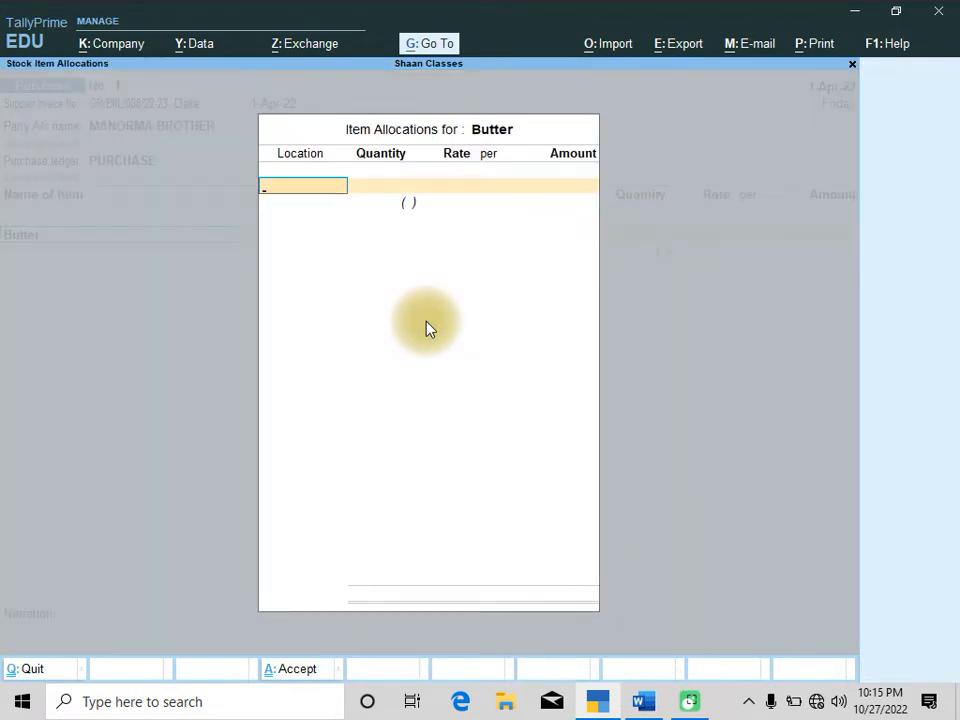
type("Al")
key("Return")
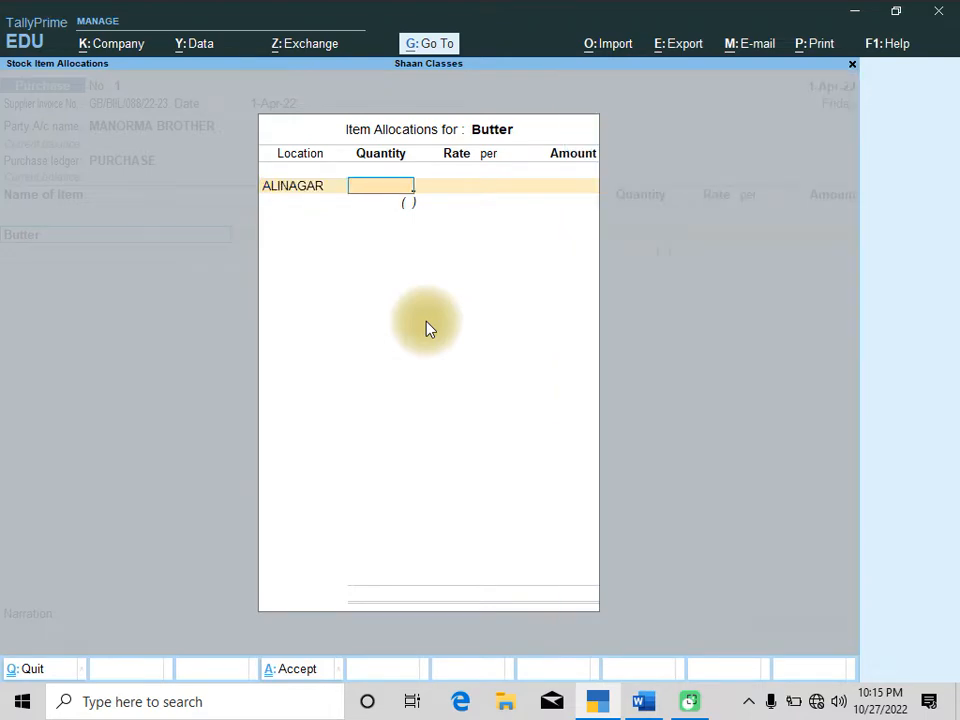
key("alt+Tab")
key("alt+Tab")
type("6")
key("Return")
type("200")
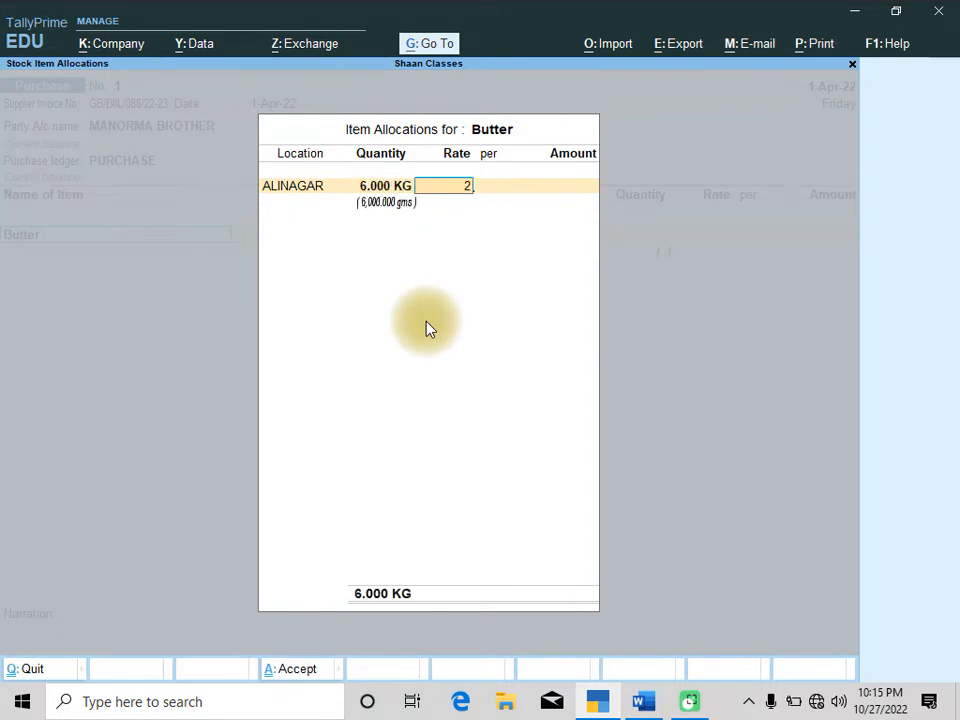
key("Return")
key("Return")
key("Return")
key("Return")
key("Return")
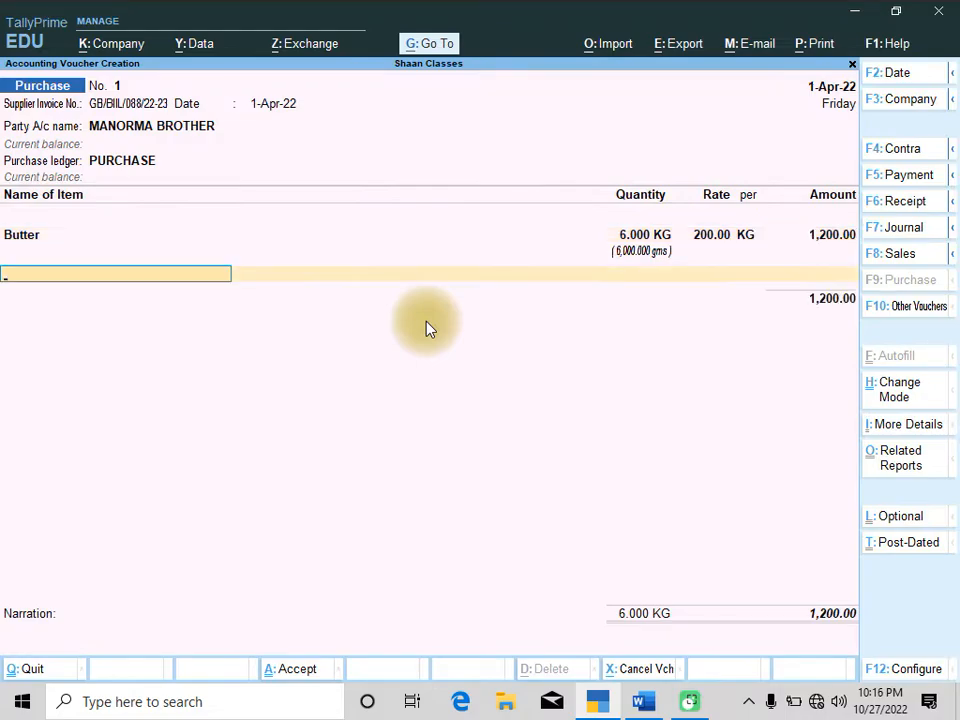
Add Suger at location ALINAGAR with 10 KG at a rate of 80
key("alt+Tab")
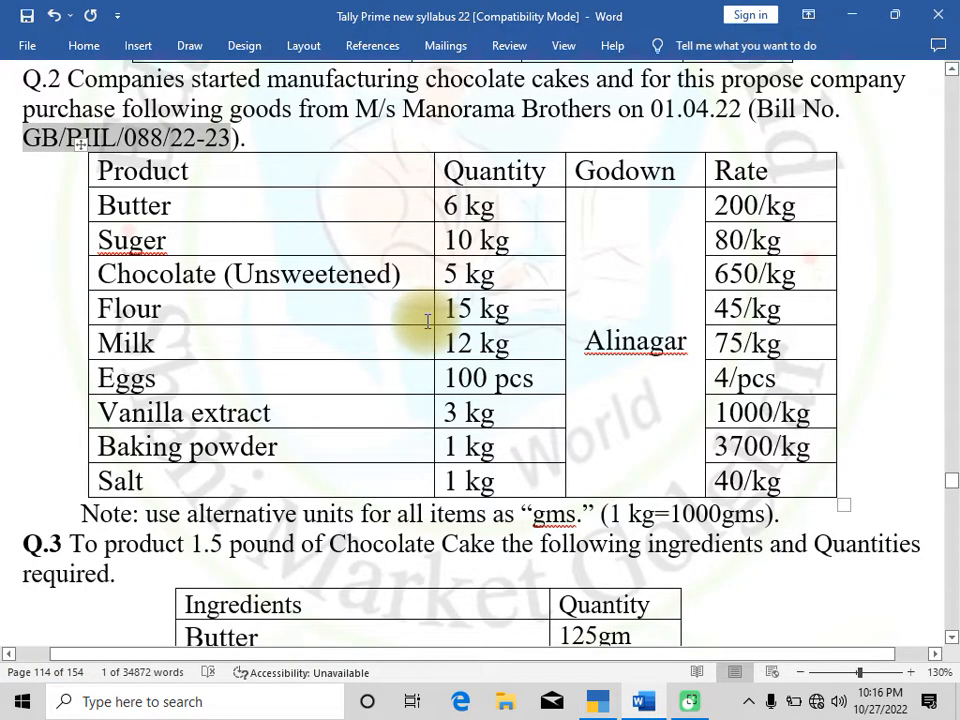
key("alt+Tab")
type("Su")
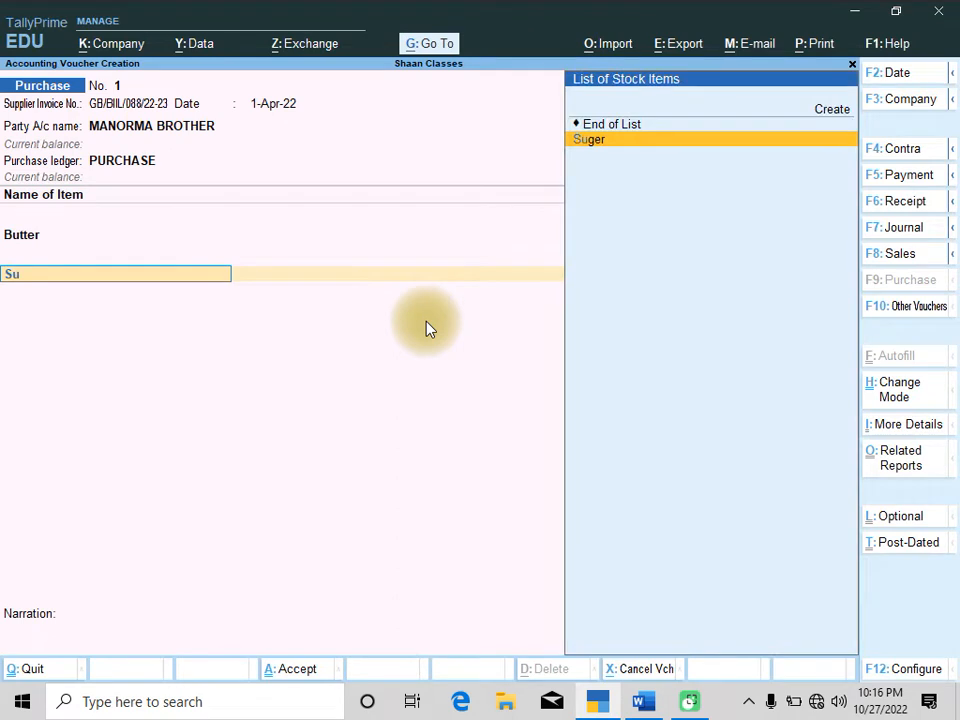
key("Return")
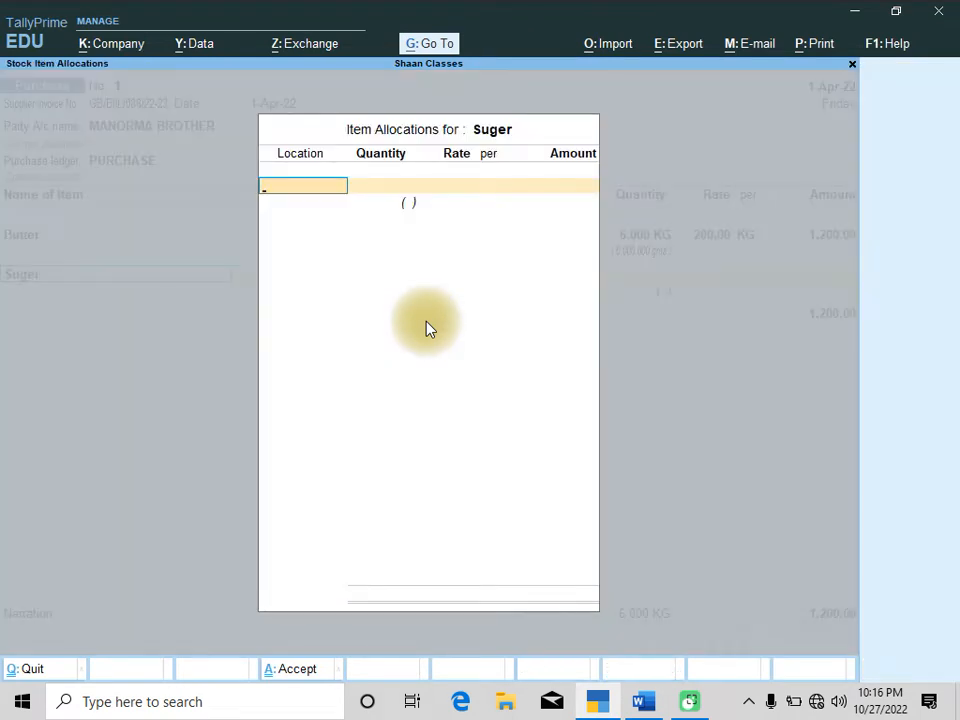
type("Al")
key("Return")
type("10")
key("Return")
type("80")
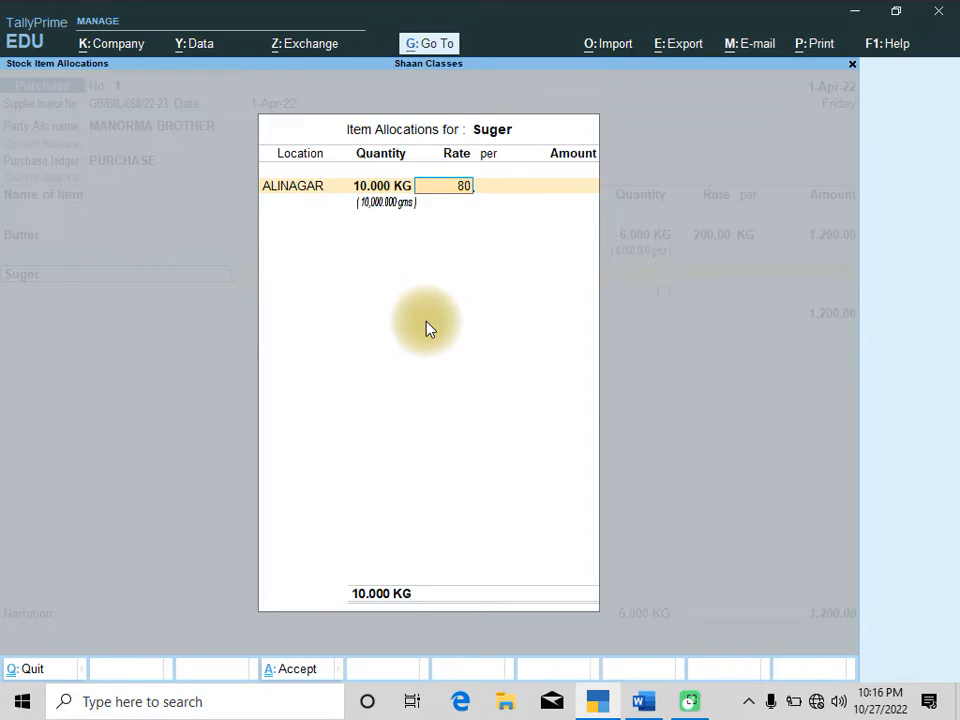
key("Return")
key("Return")
key("Return")
key("Return")
key("Return")
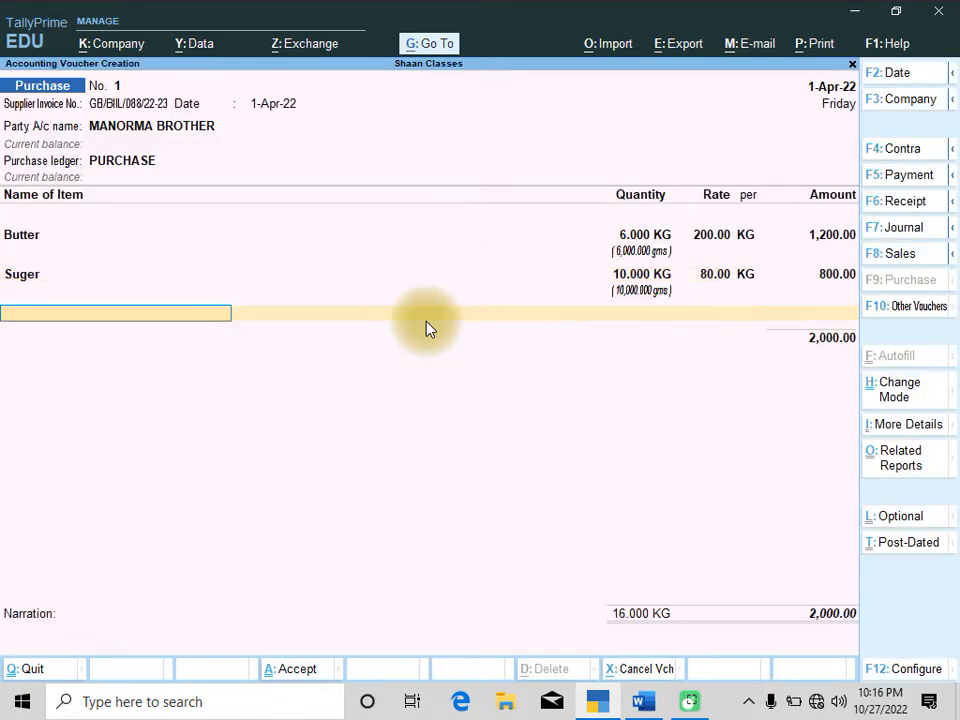
Add Chocolate (Unsweetened) at location ALINAGAR with 5 KG at a rate of 650
key("alt+Tab")
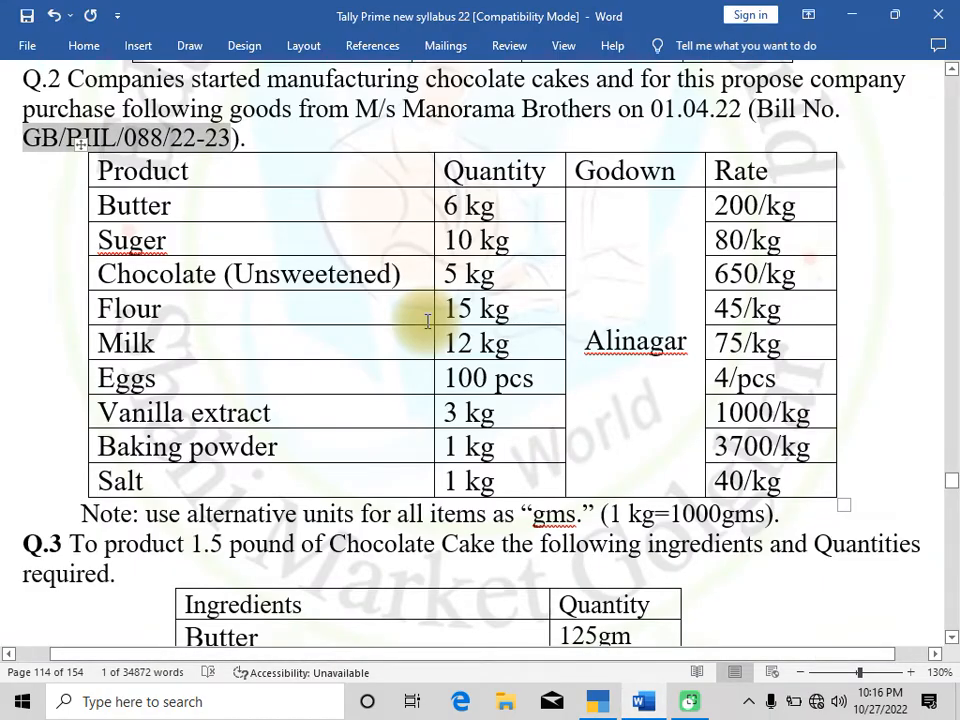
key("alt+Tab")
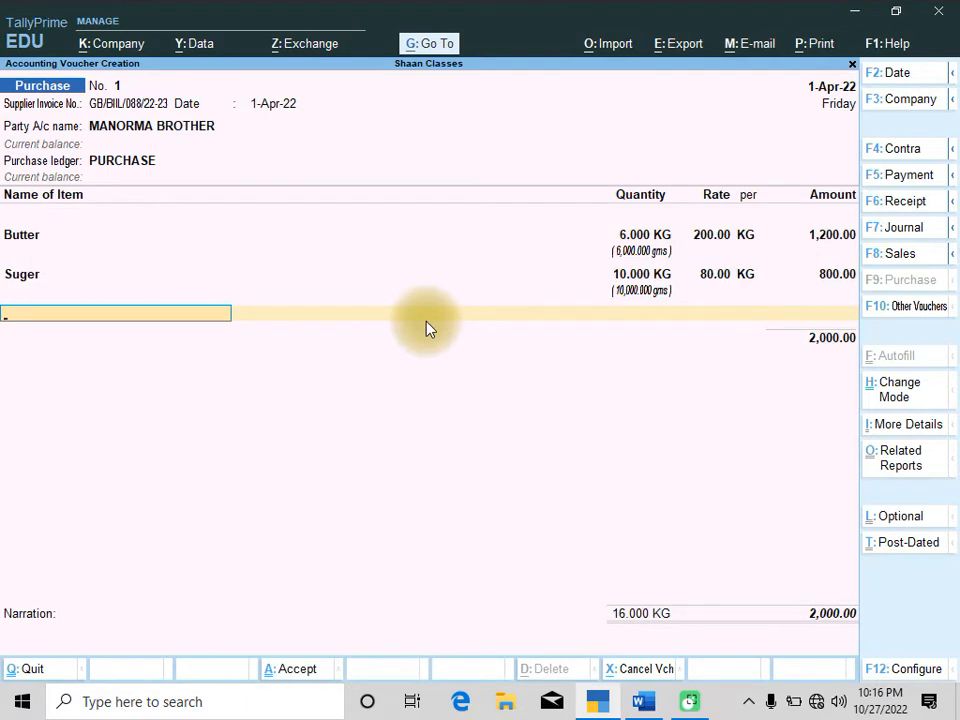
type("Ch")
key("Return")
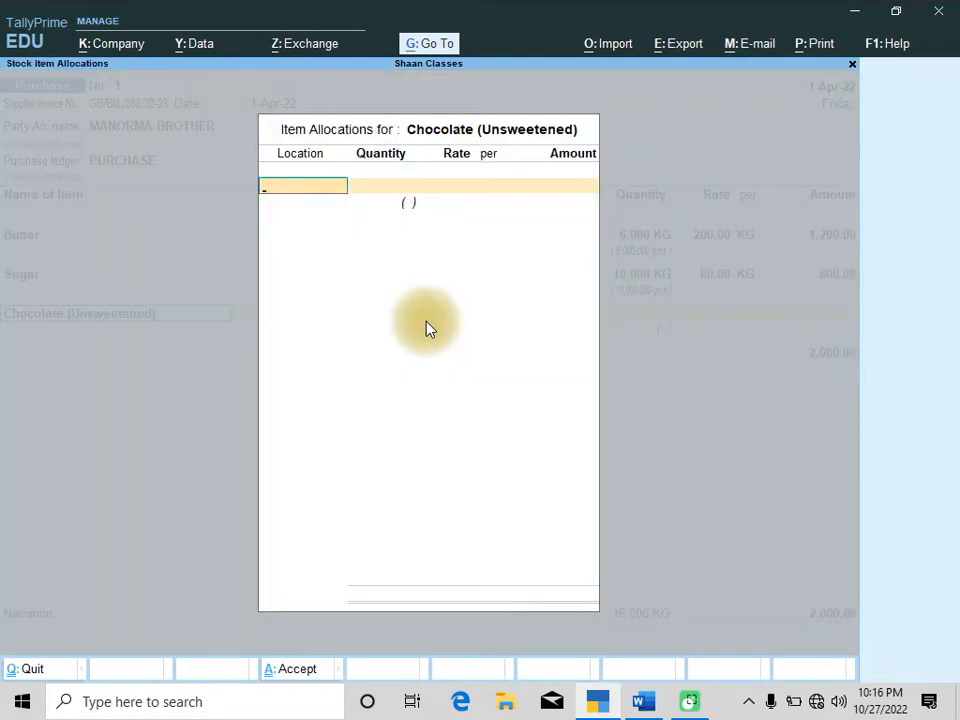
type("Al")
key("Return")
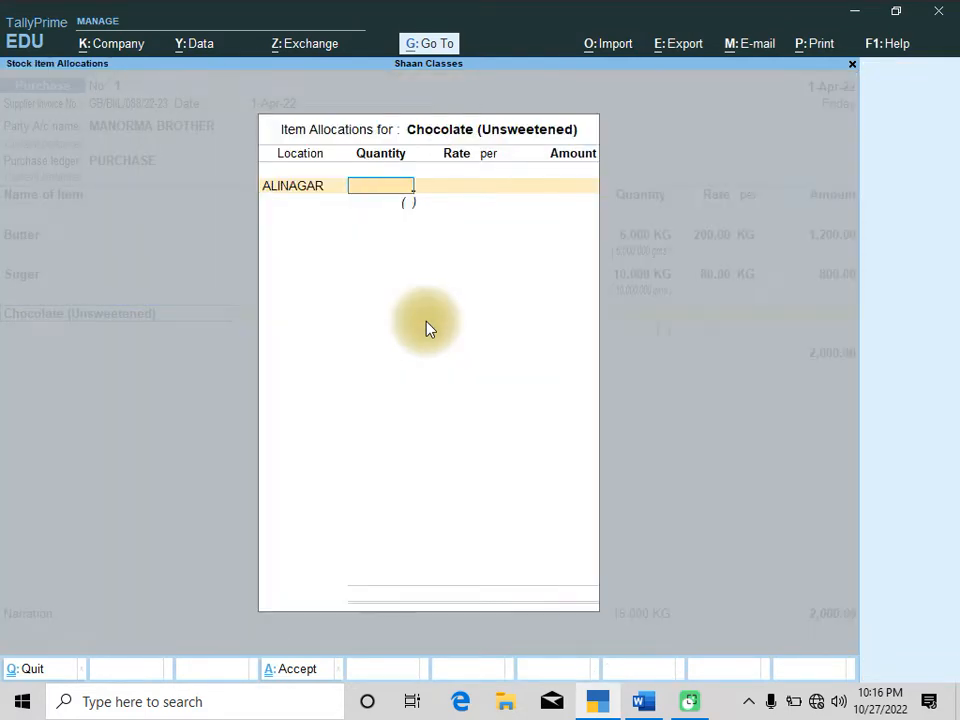
type("5")
key("Return")
key("alt+Tab")
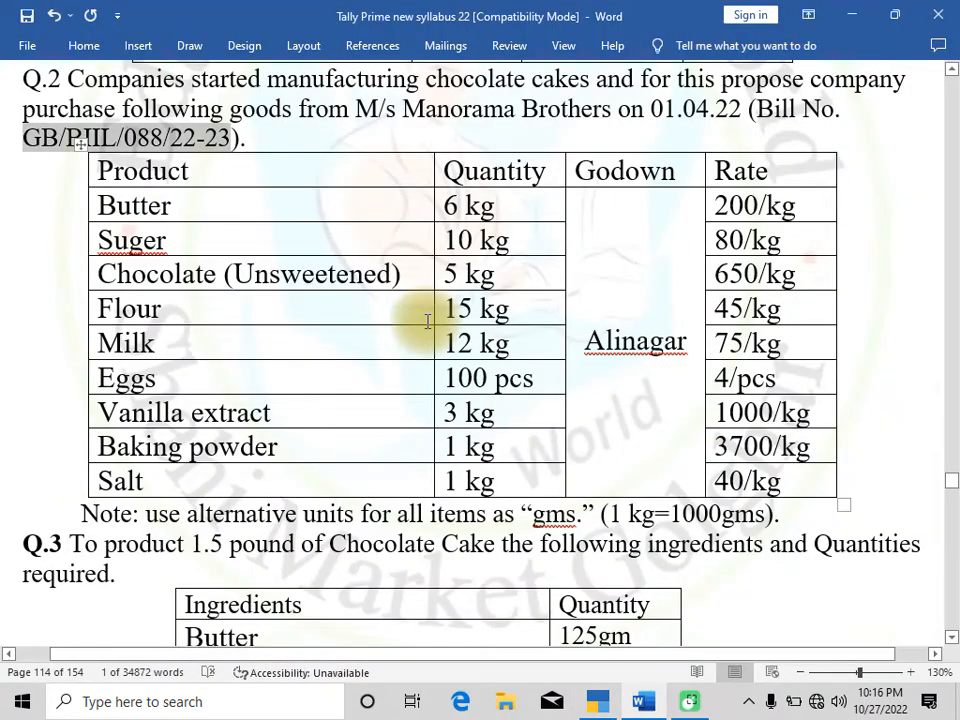
key("alt+Tab")
type("650")
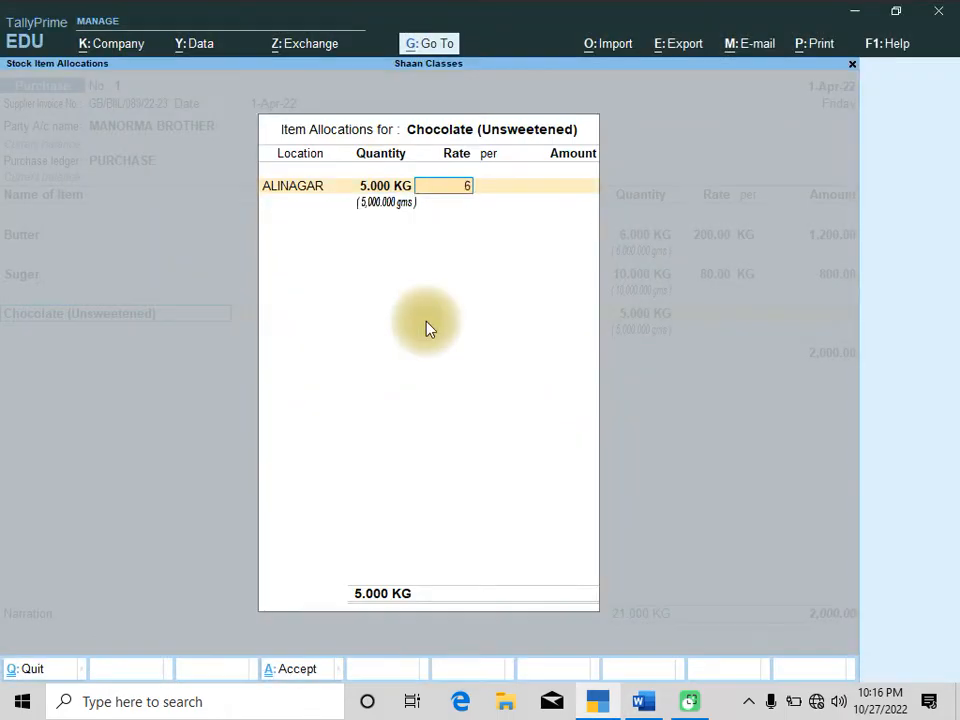
key("Return")
key("Return")
key("Return")
key("Return")
key("Return")
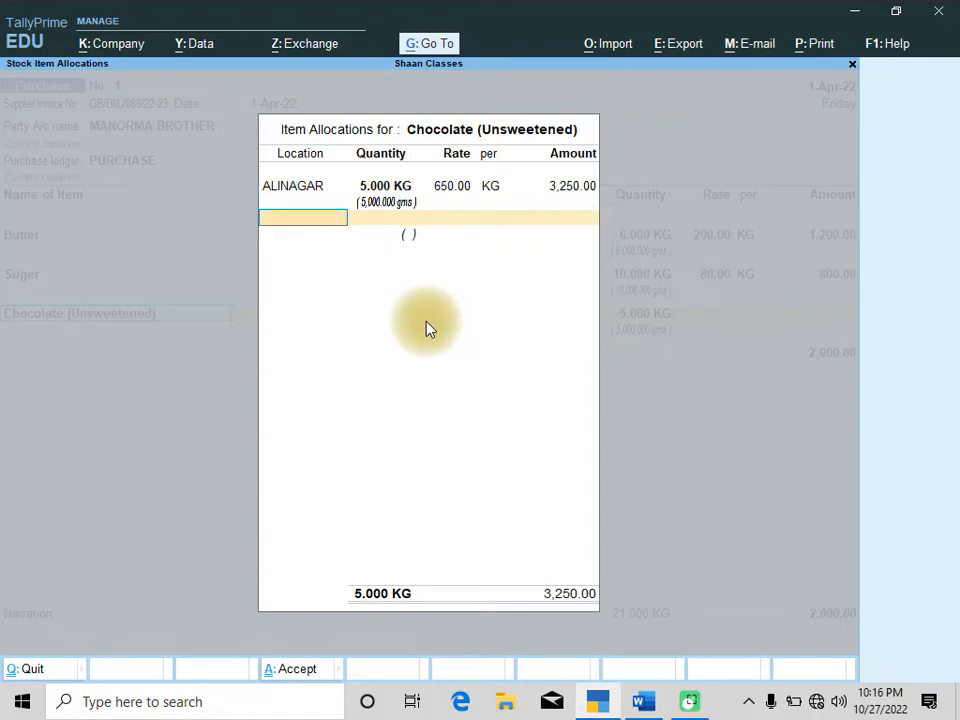
Check the question, then add Flour at location ALINAGAR with 15 KG at a rate of 45
key("alt+Tab")
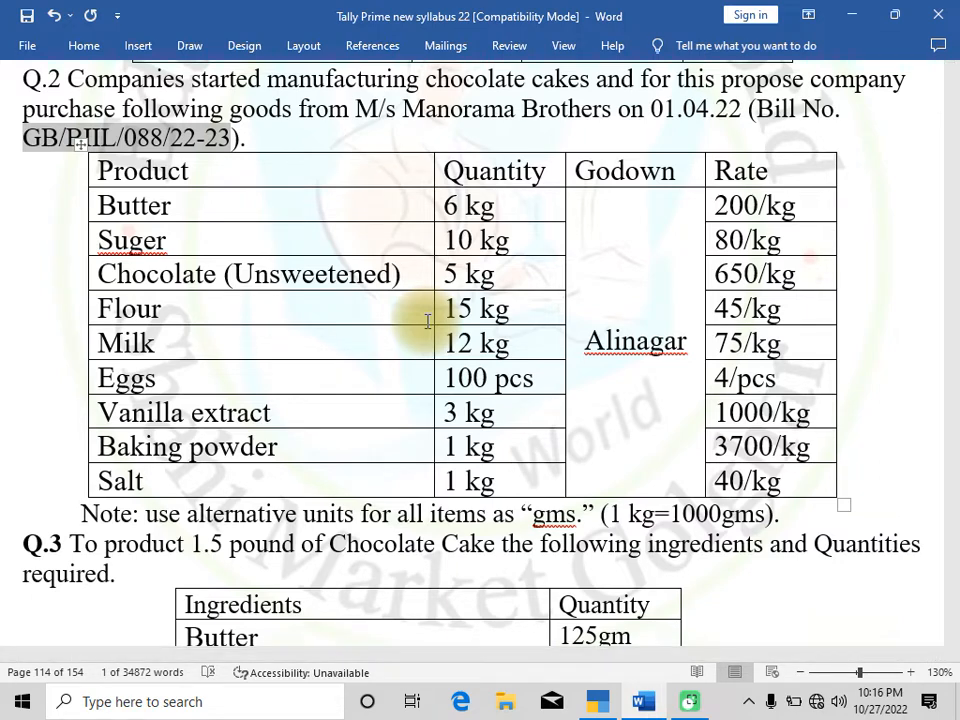
key("alt+Tab")
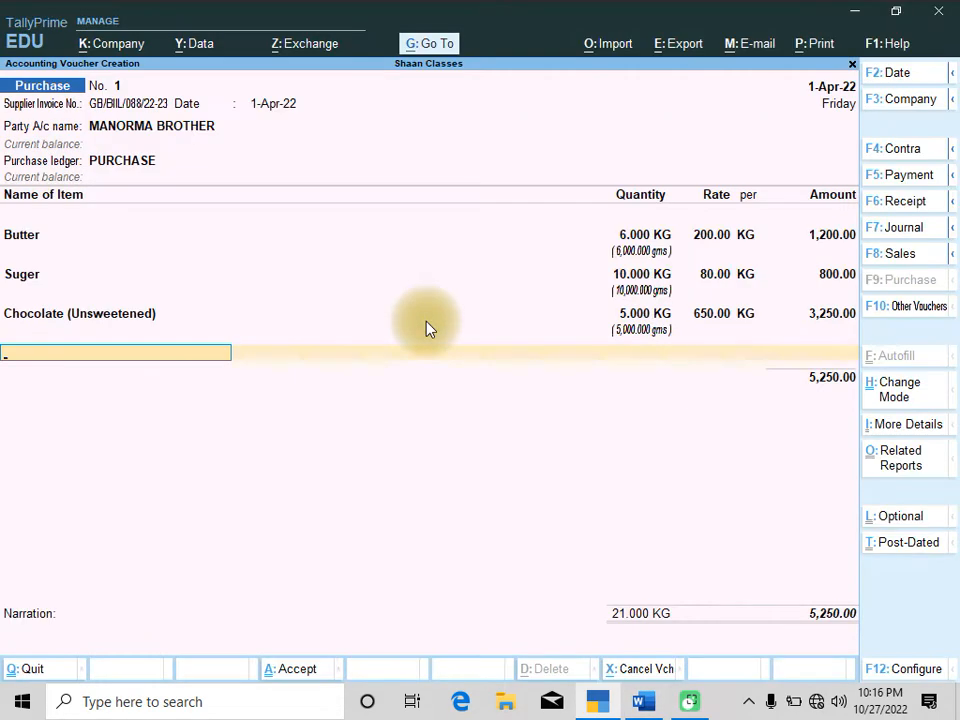
type("Fl")
key("Return")
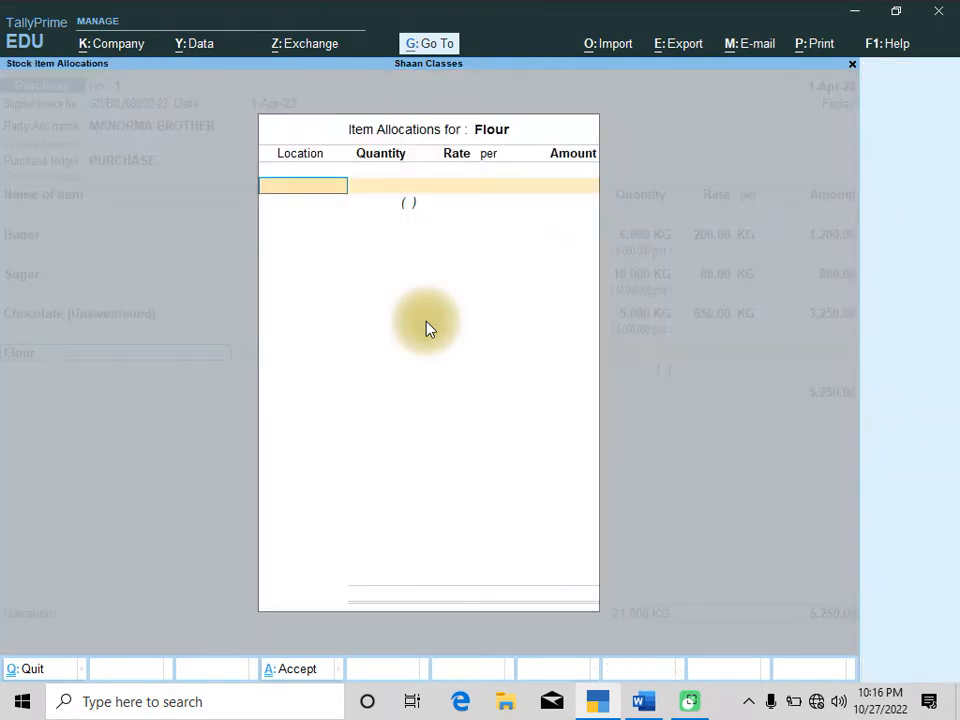
type("Al")
key("Return")
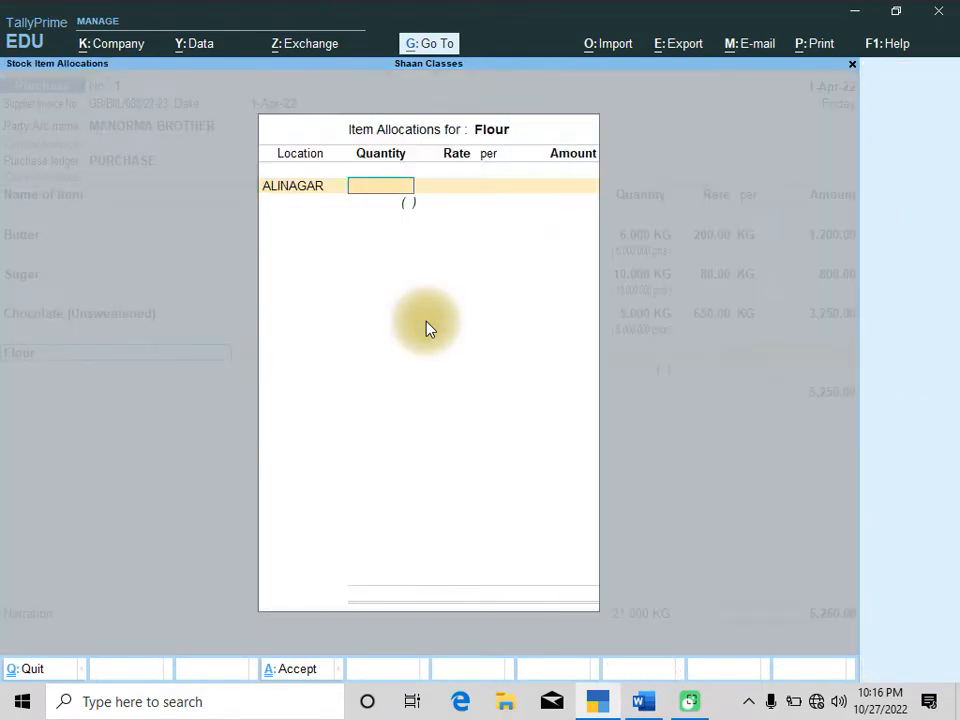
type("15")
key("Return")
type("45")
key("Return")
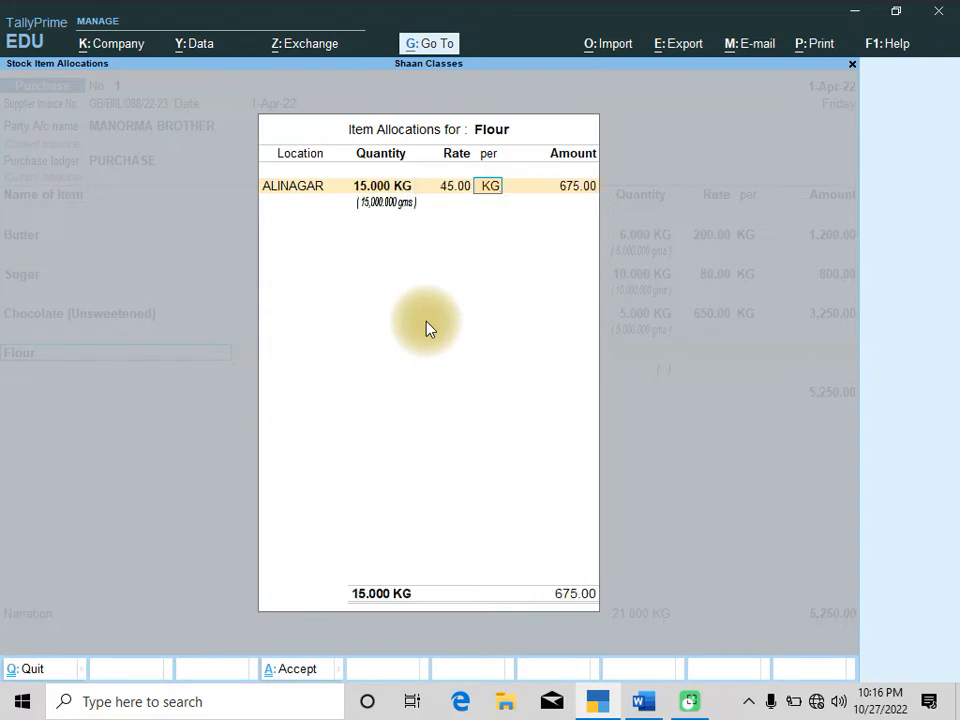
key("Return")
key("Return")
key("Return")
key("Return")
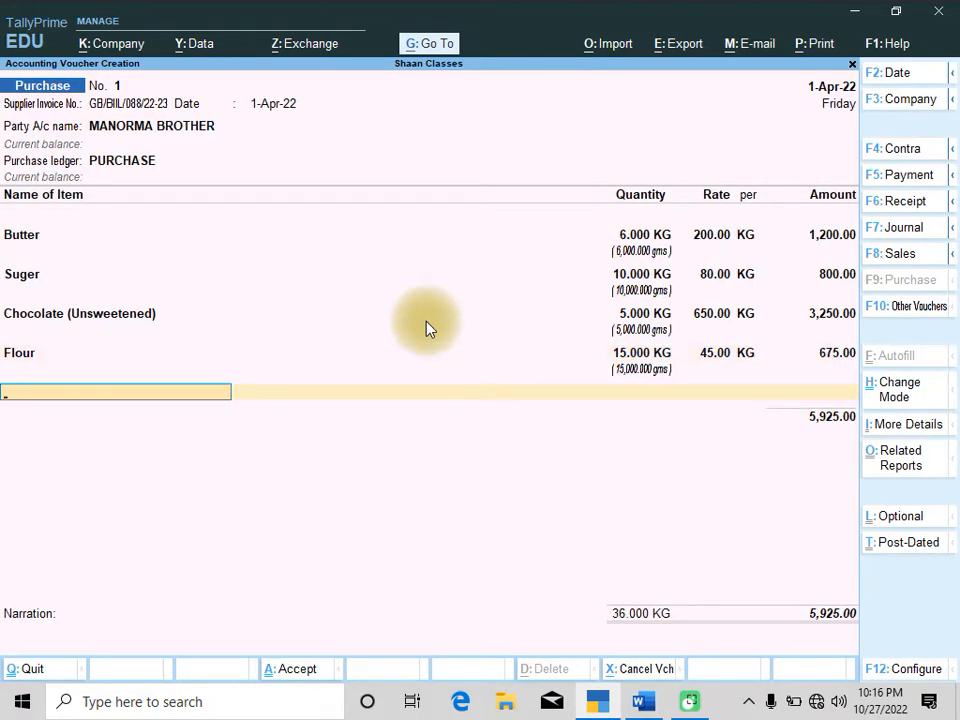
Add Milk at location ALINAGAR with 12 KG at a rate of 75
key("alt+Tab")
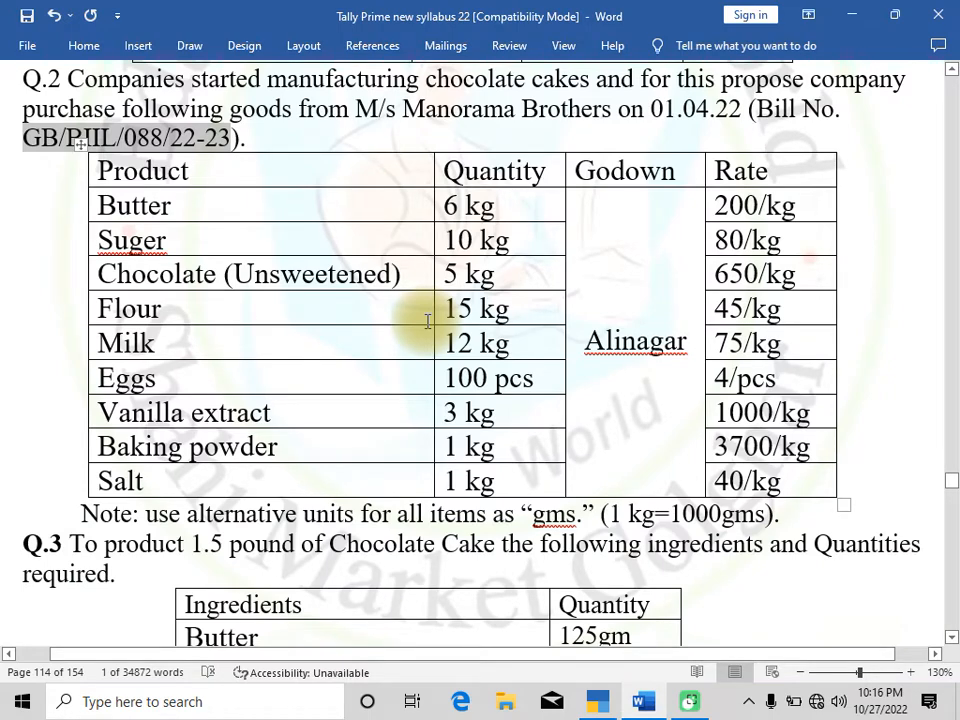
key("alt+Tab")
type("N")
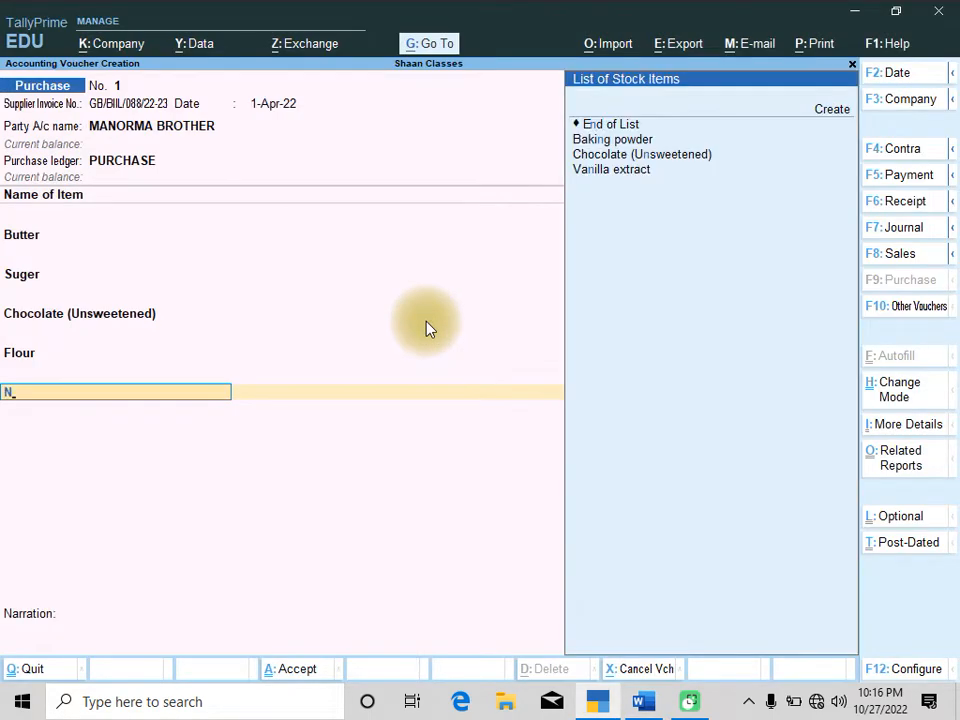
key("BackSpace")
type("Milk")
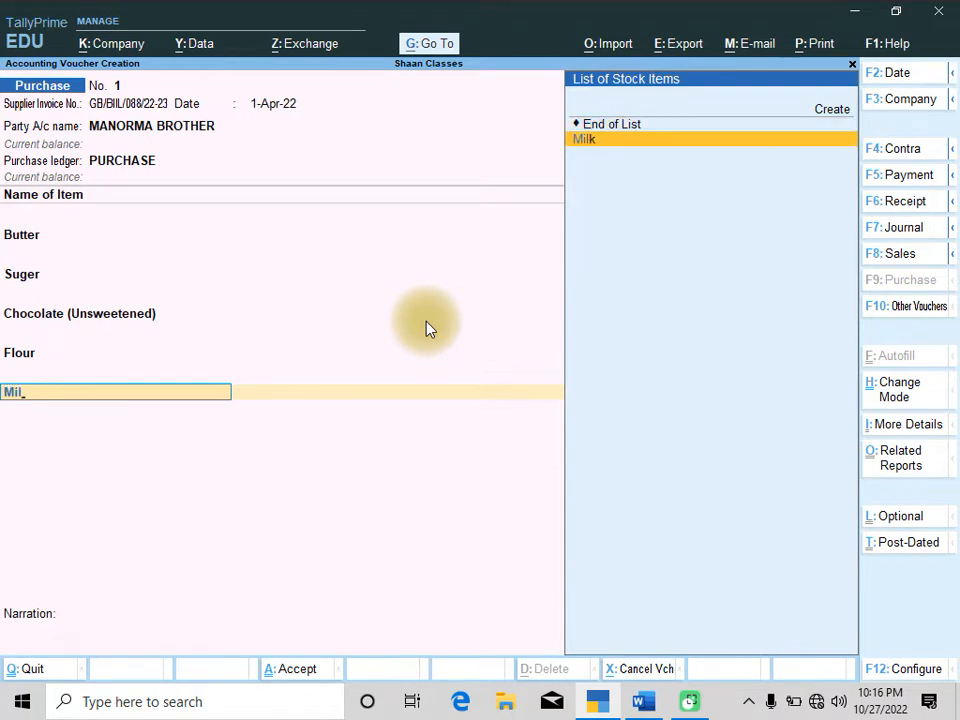
key("Return")
type("Al")
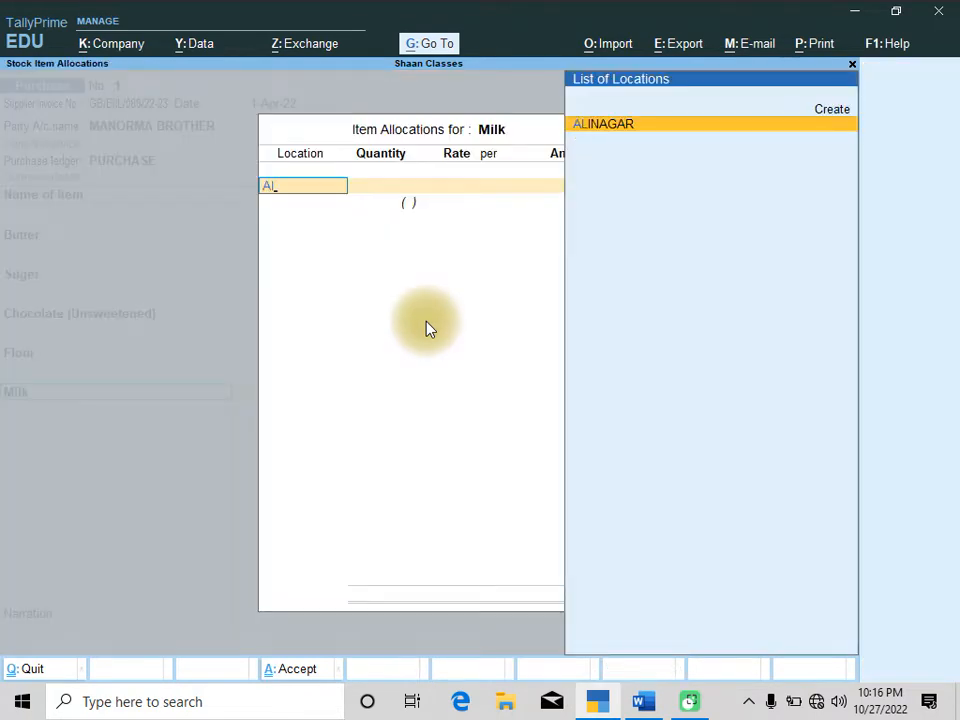
key("Return")
type("12")
key("Return")
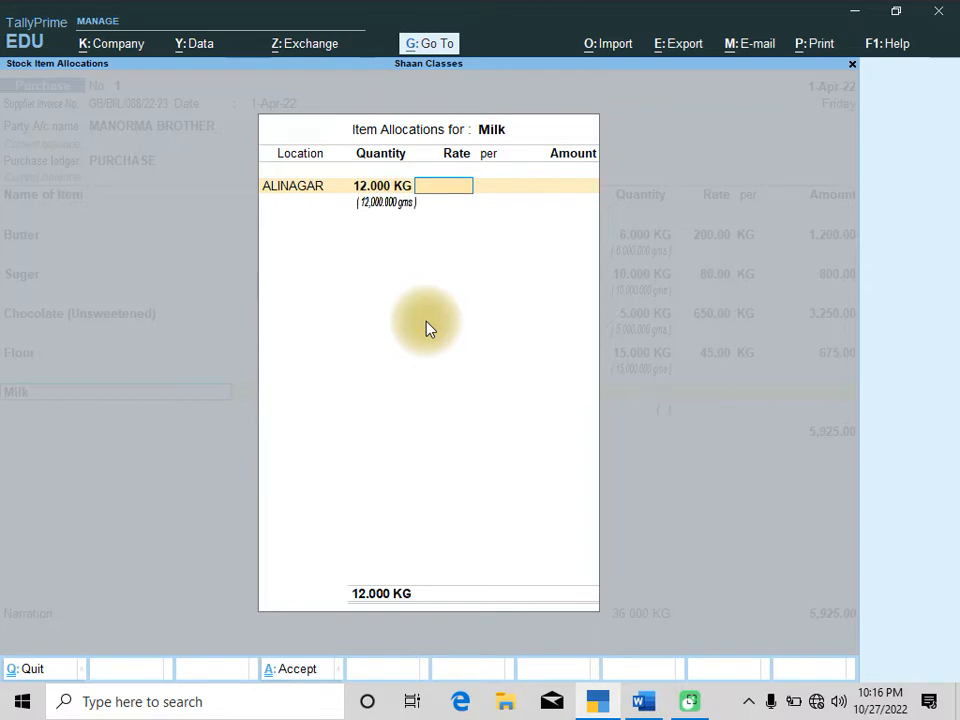
type("75")
key("Return")
key("Return")
key("Return")
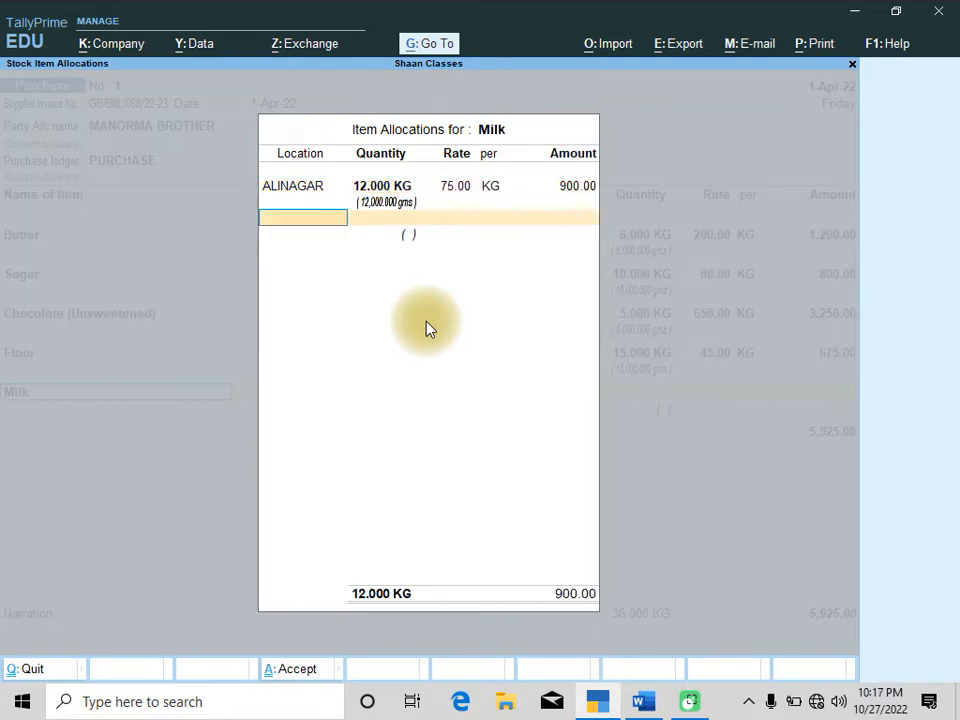
key("Return")
Add Eggs at location ALINAGAR with 100 pcs at a rate of 4
key("alt+Tab")
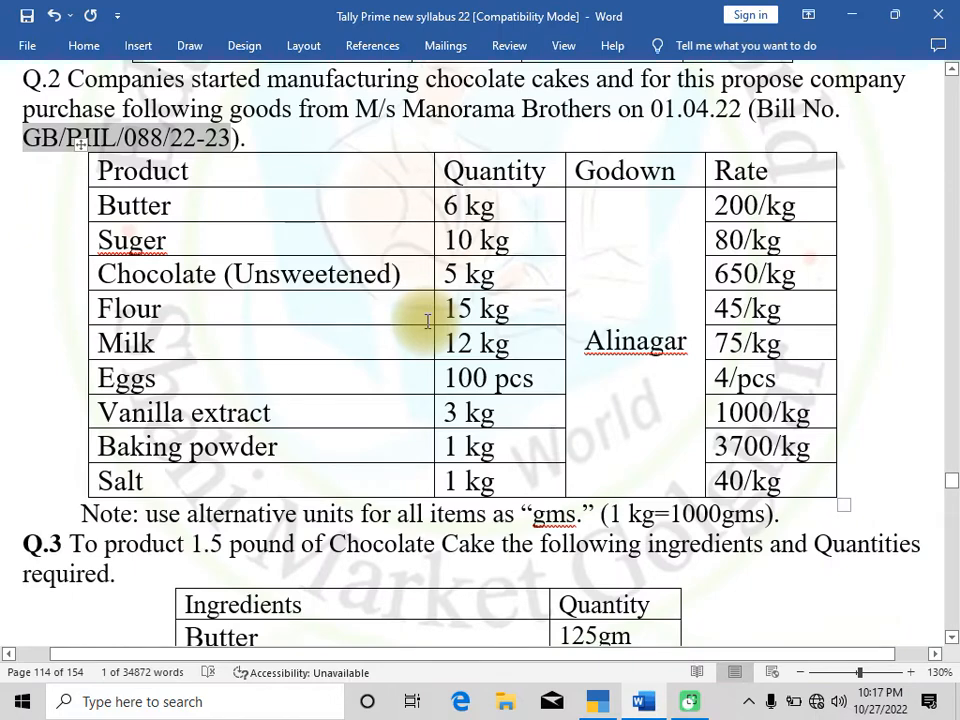
key("alt+Tab")
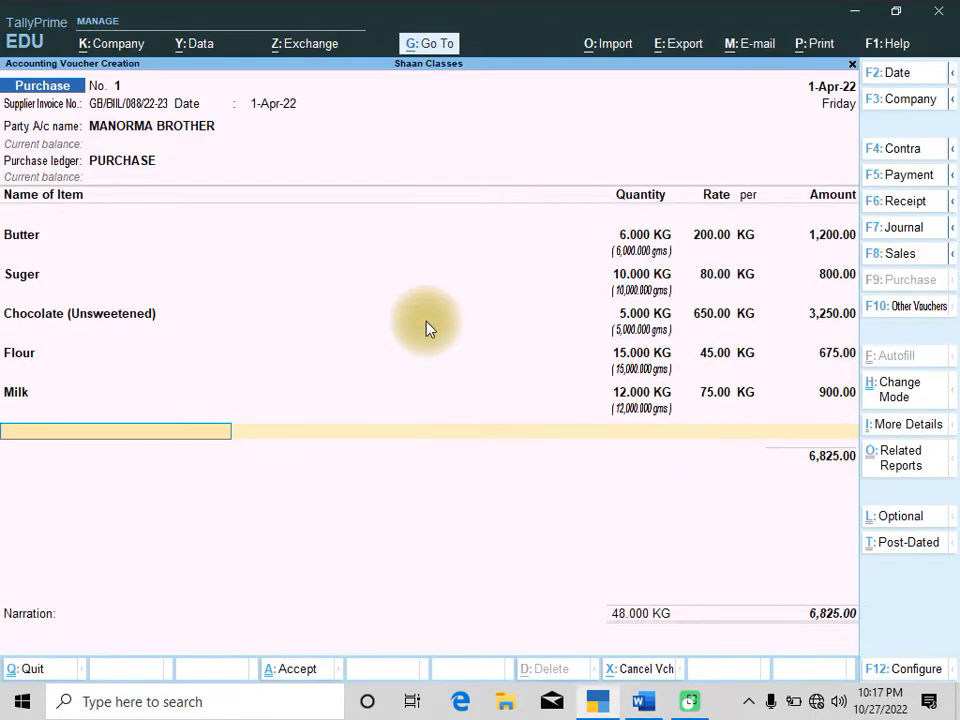
type("Eggs")
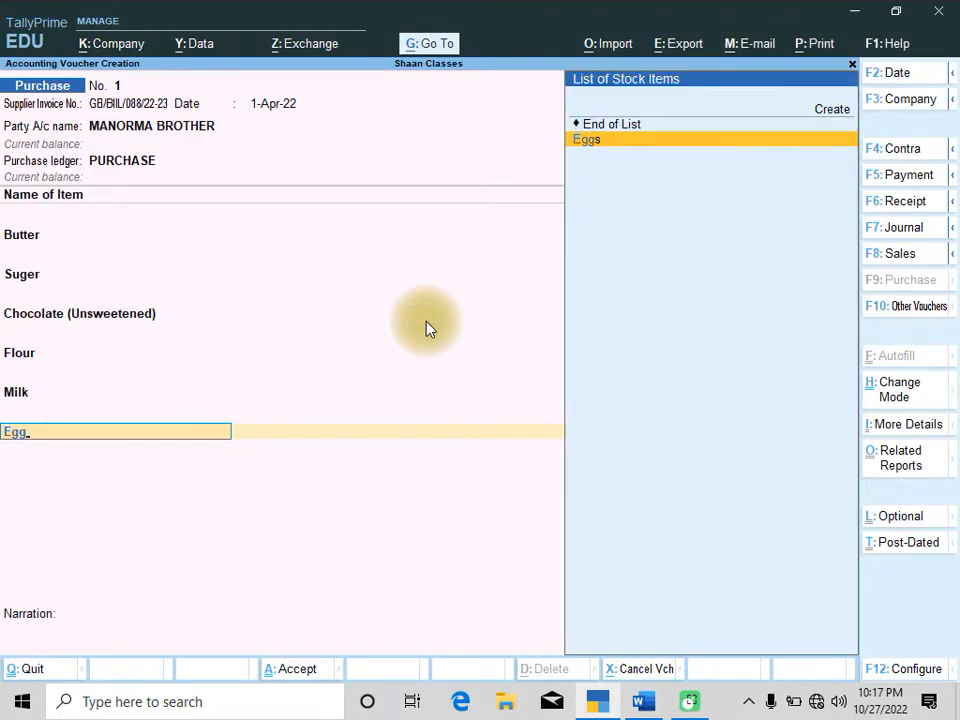
key("Return")
type("Al")
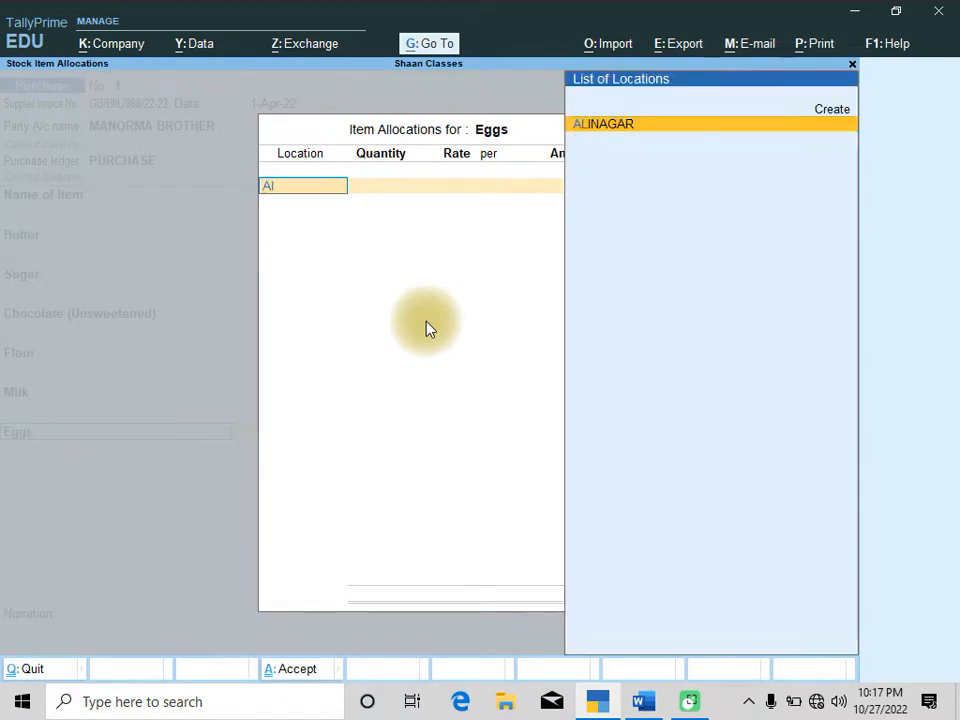
key("Return")
type("100")
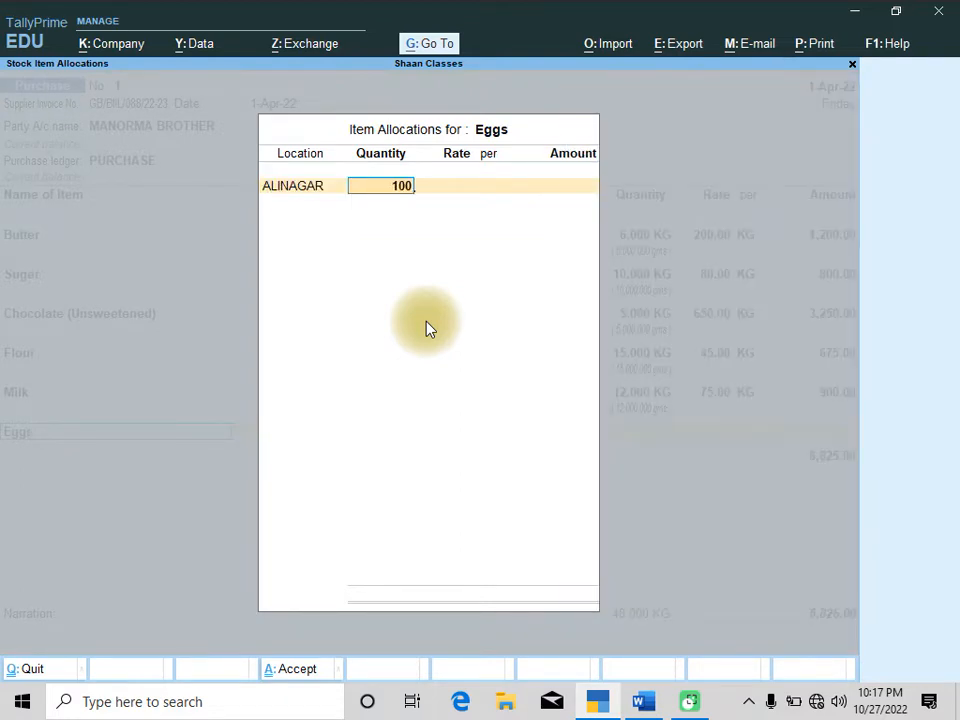
key("Return")
key("alt+Tab")
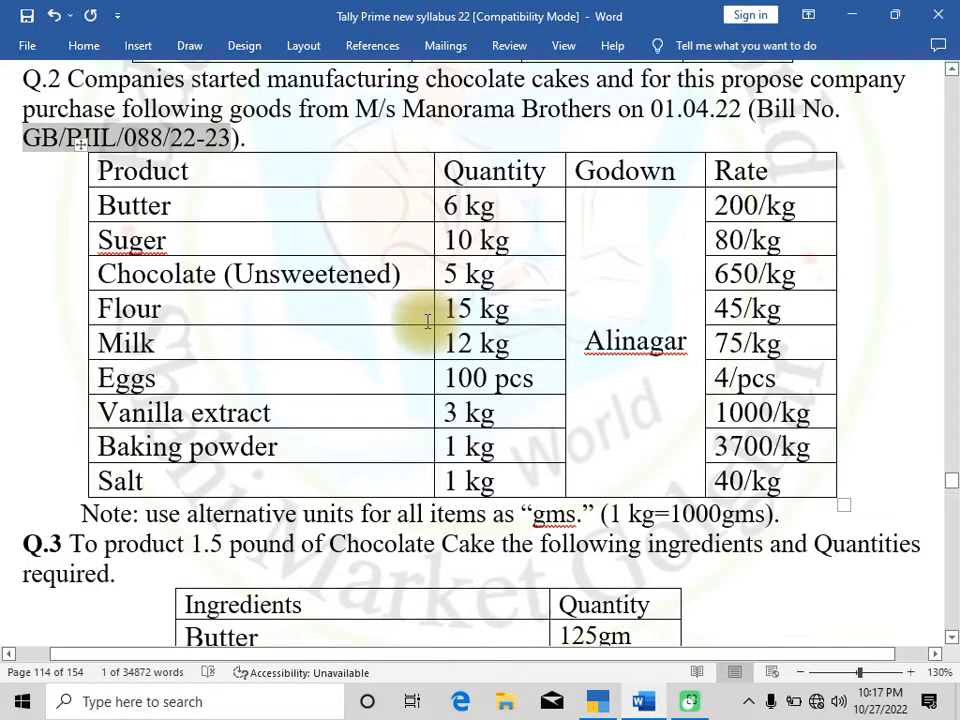
key("alt+Tab")
type("4")
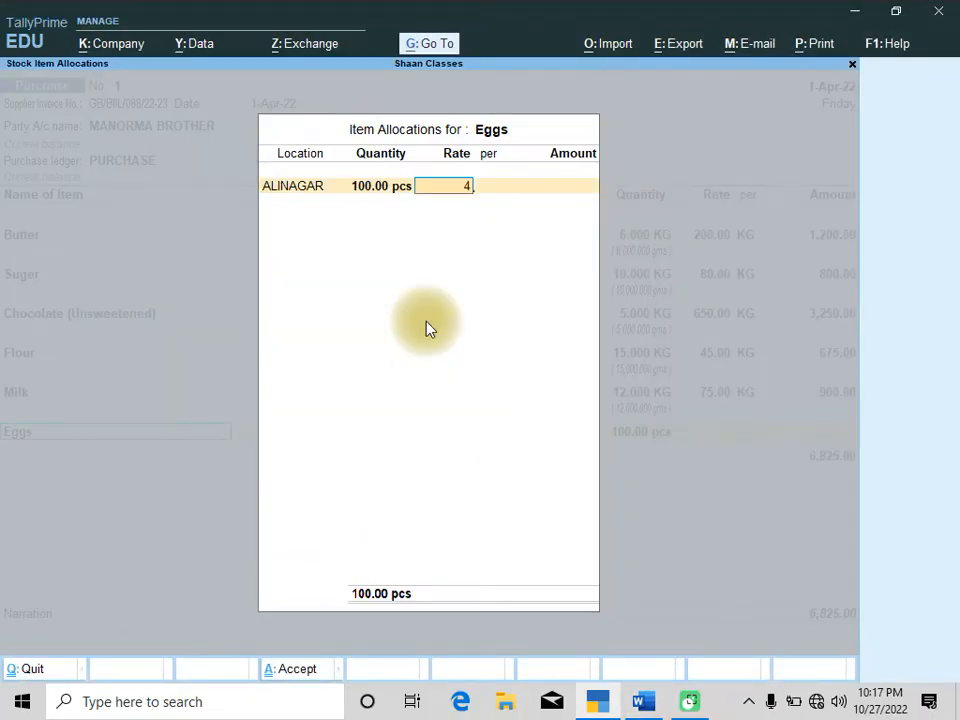
key("Return")
key("Return")
key("Return")
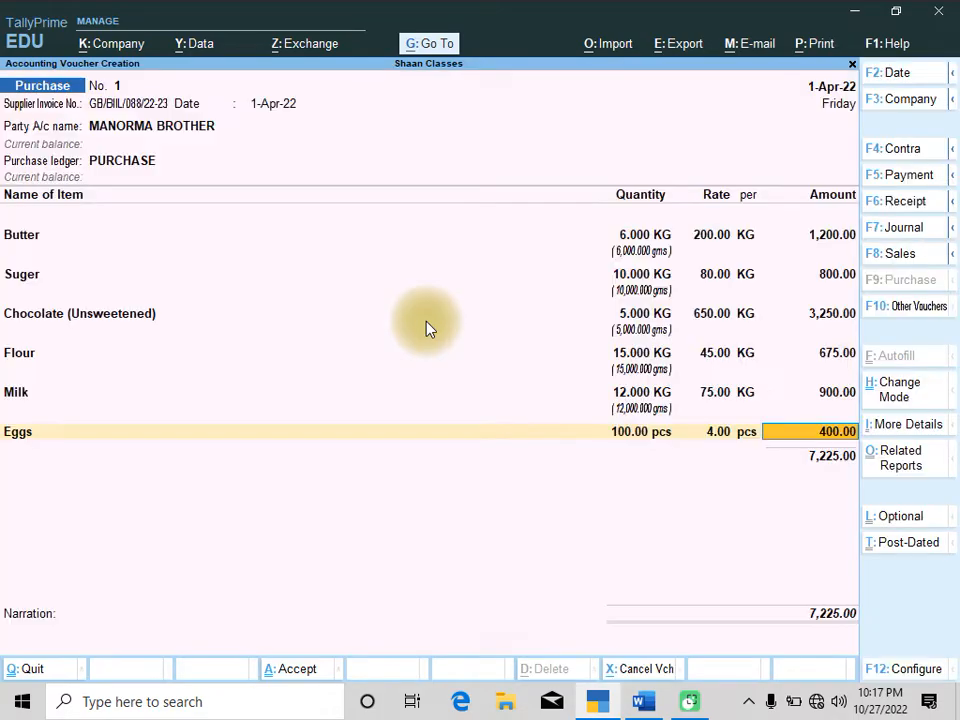
Add Vanilla extract at location ALINAGAR with 3 KG at a rate of 1000
key("alt+Tab")
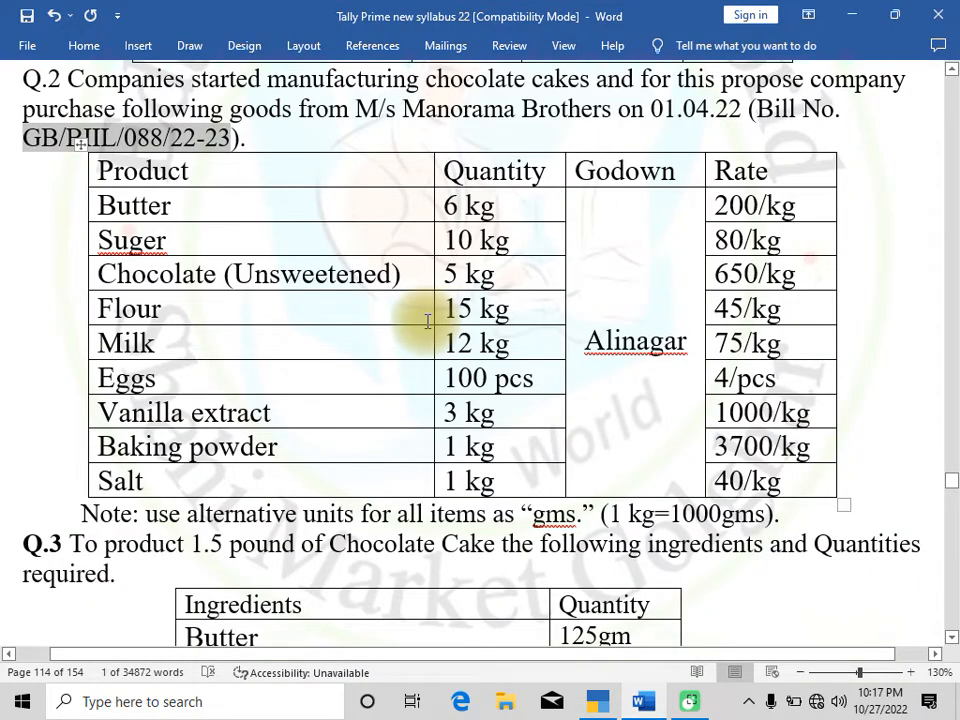
key("alt+Tab")
type("Va")
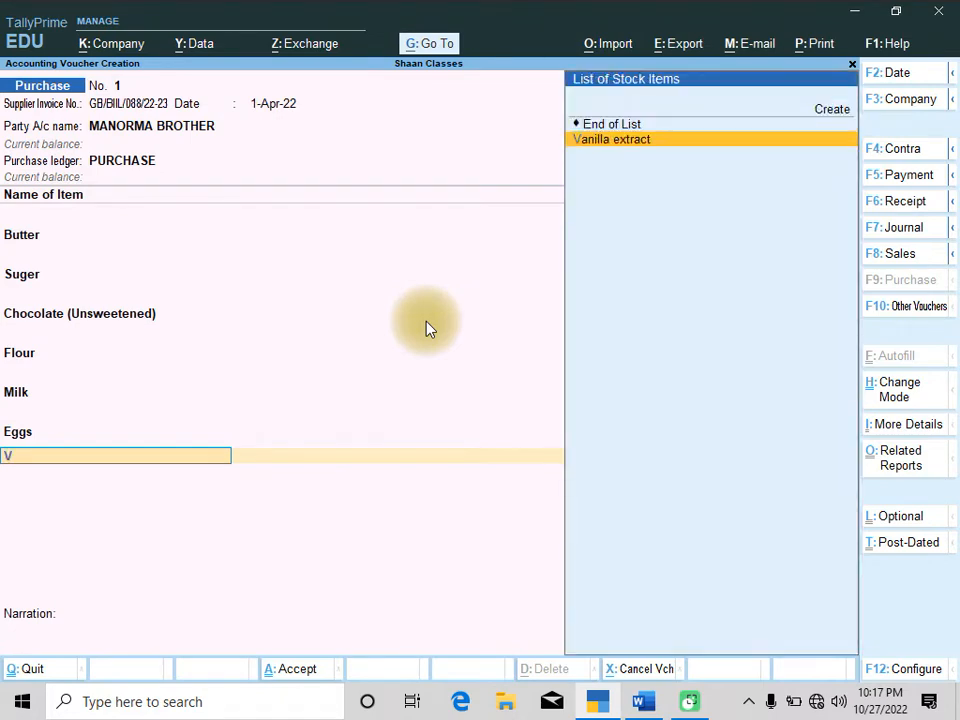
key("Return")
type("Al")
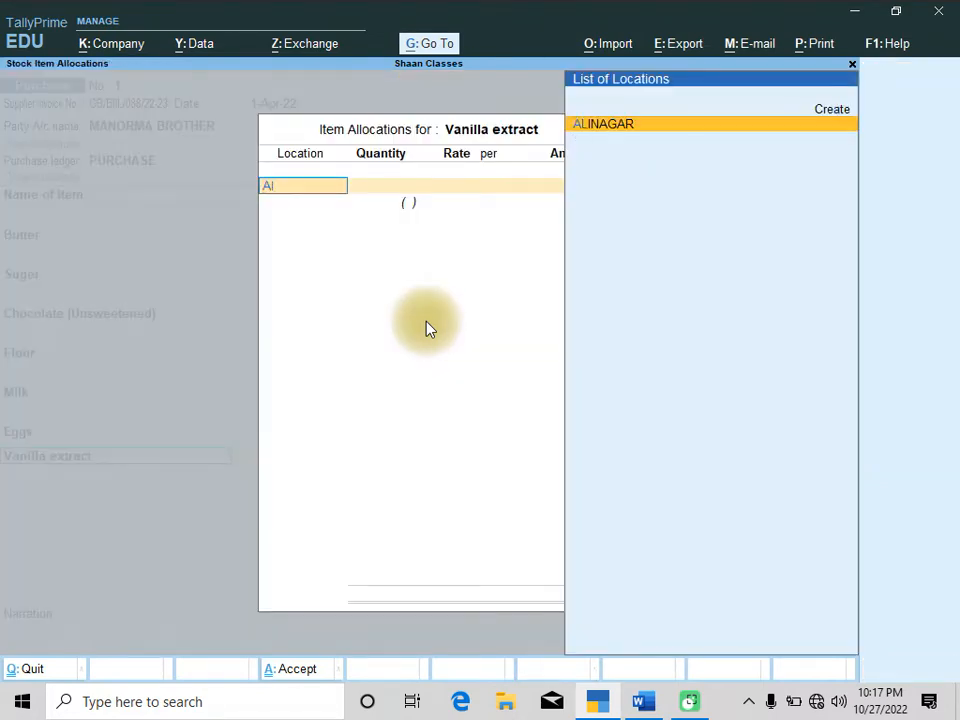
key("Return")
type("3")
key("Return")
type("1000")
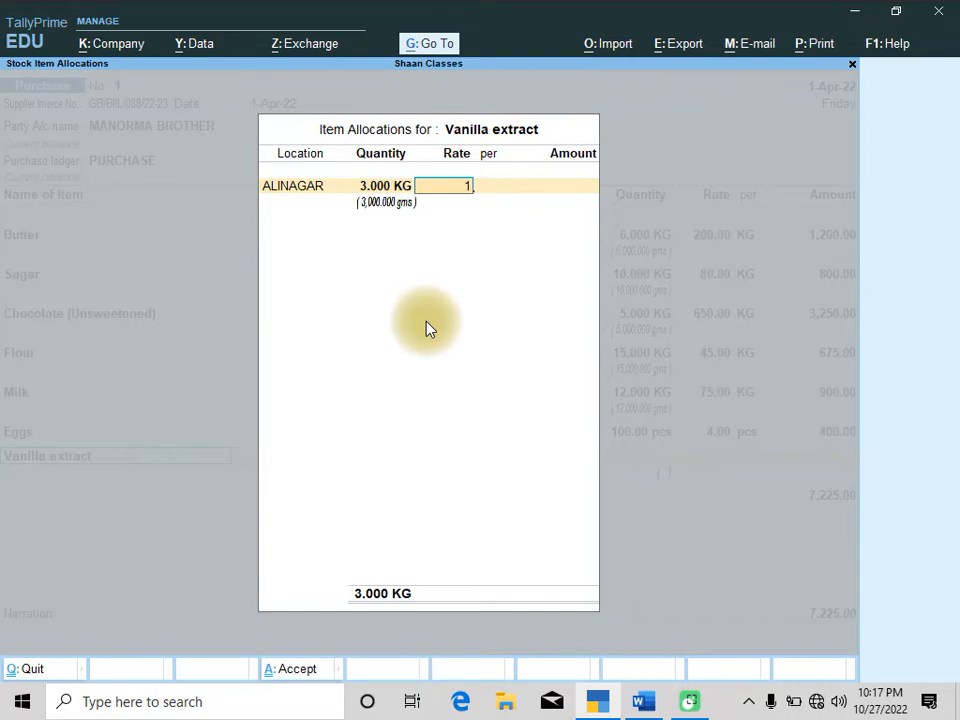
key("Return")
key("Return")
key("Return")
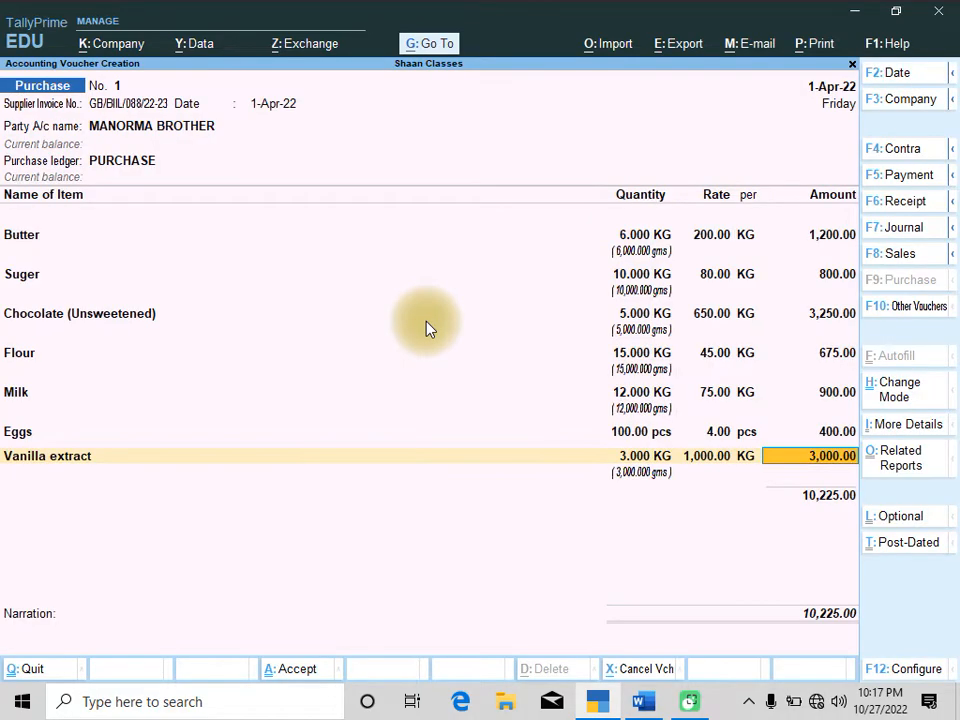
key("Return")
Add Baking powder at location ALINAGAR with 1 KG at a rate of 3700
key("alt+Tab")
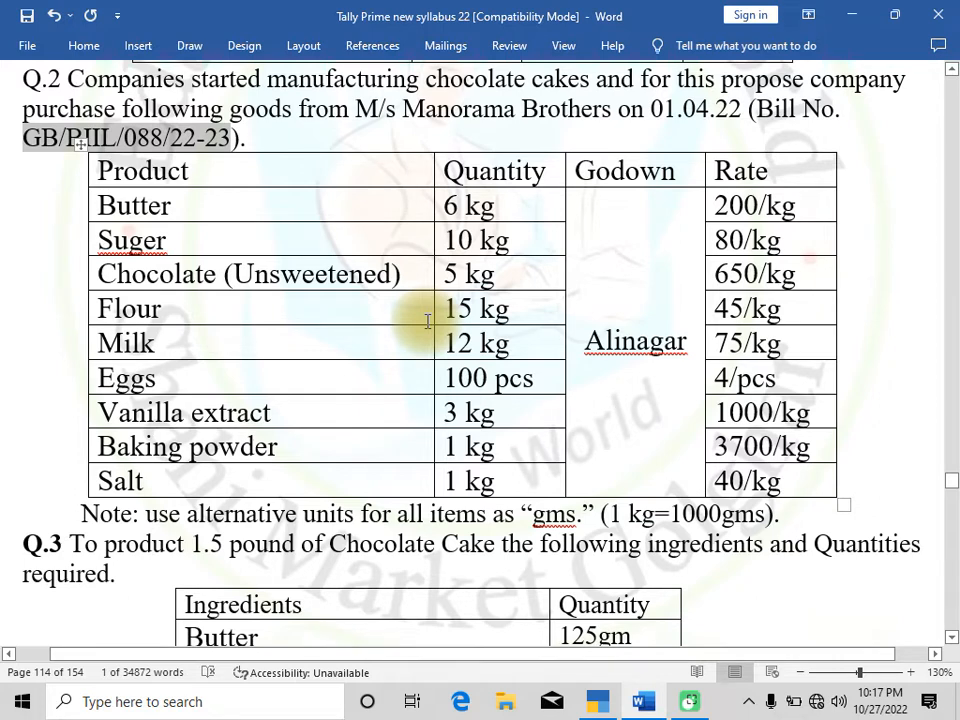
key("alt")
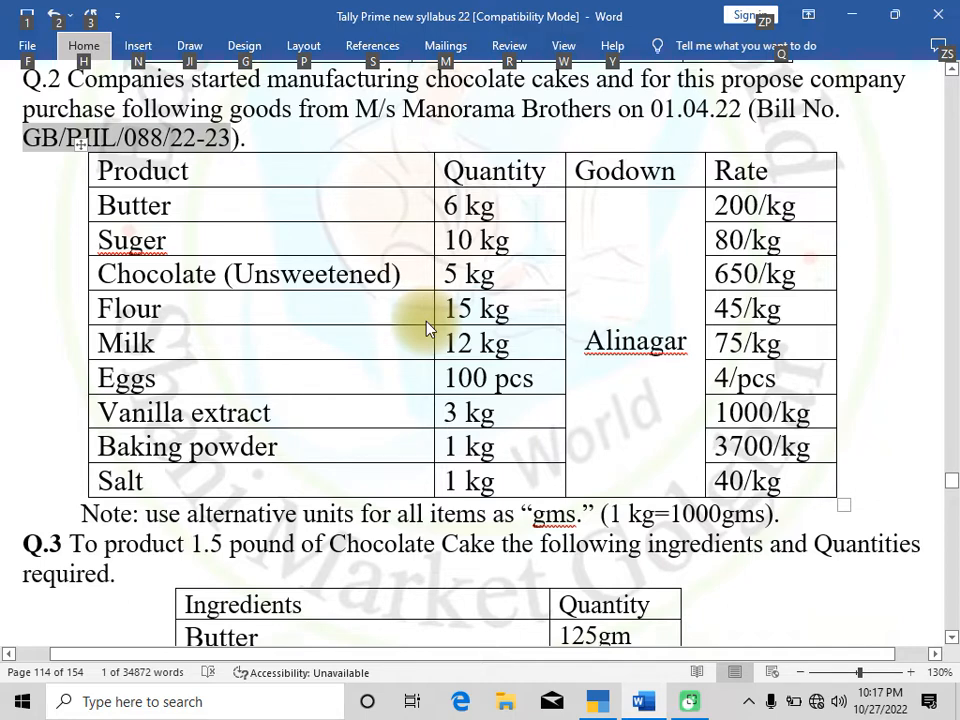
key("alt+Tab")
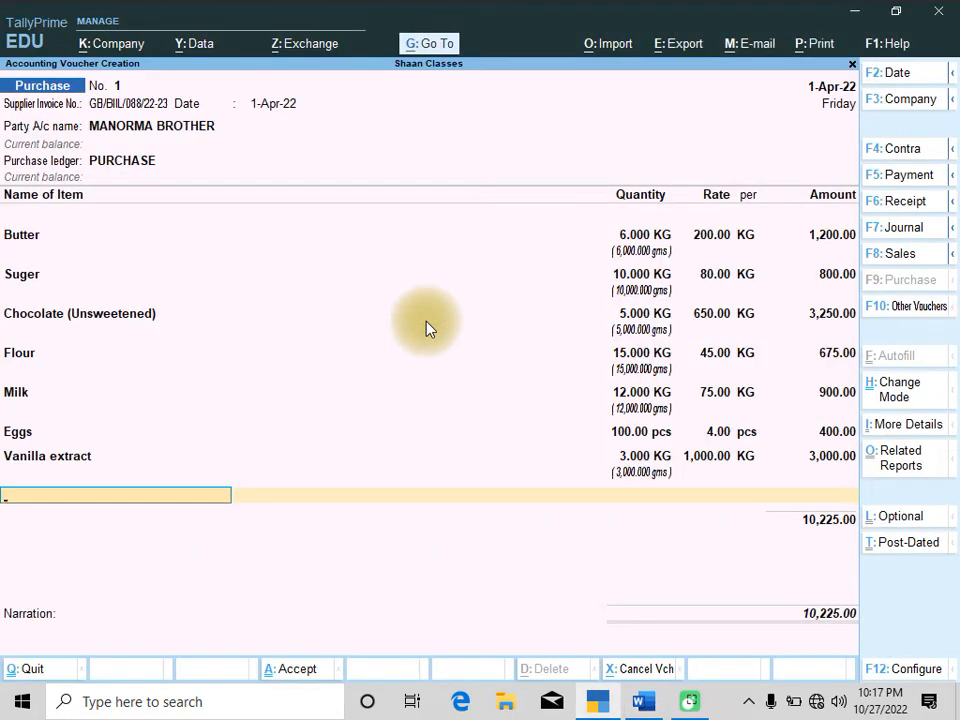
type("Ba")
key("Return")
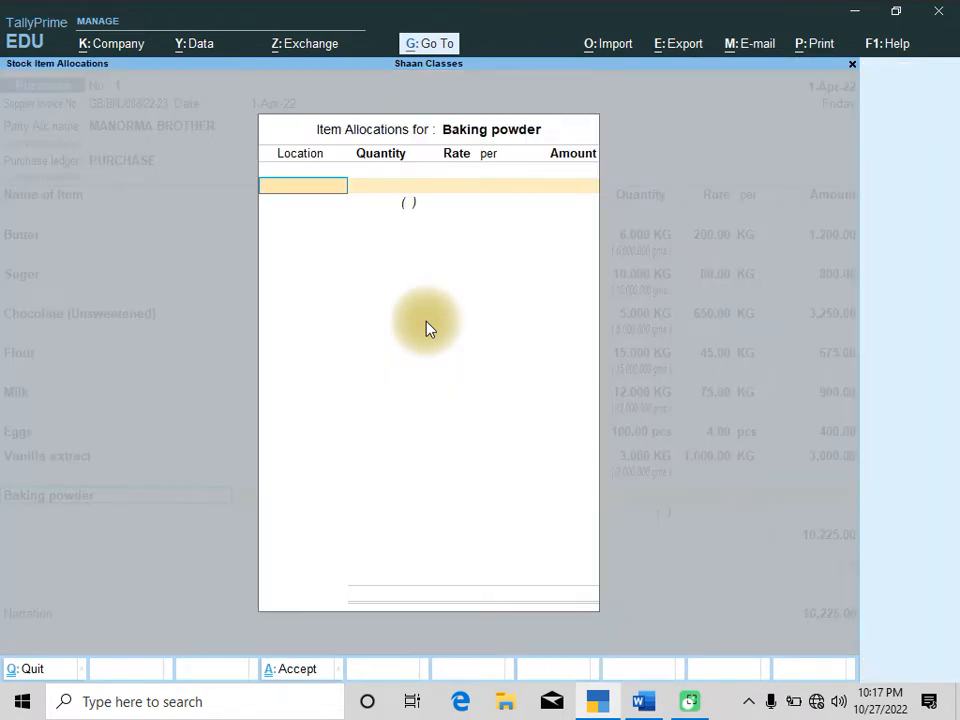
type("Al")
key("Return")
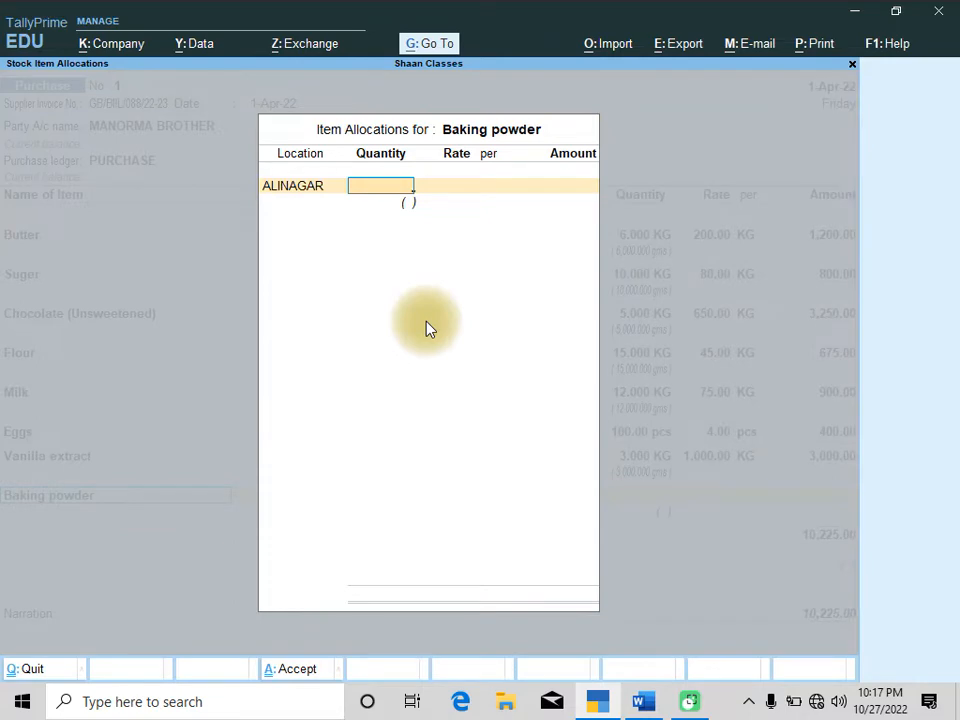
key("alt+Tab")
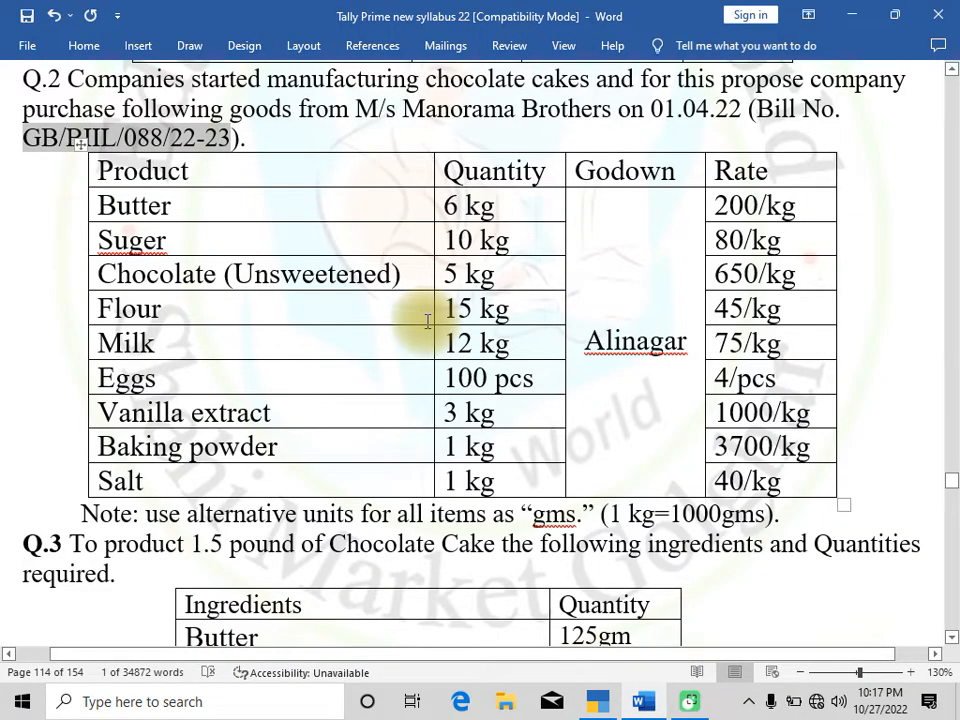
key("alt+Tab")
type("1")
key("Return")
type("3700")
key("Return")
key("Return")
key("Return")
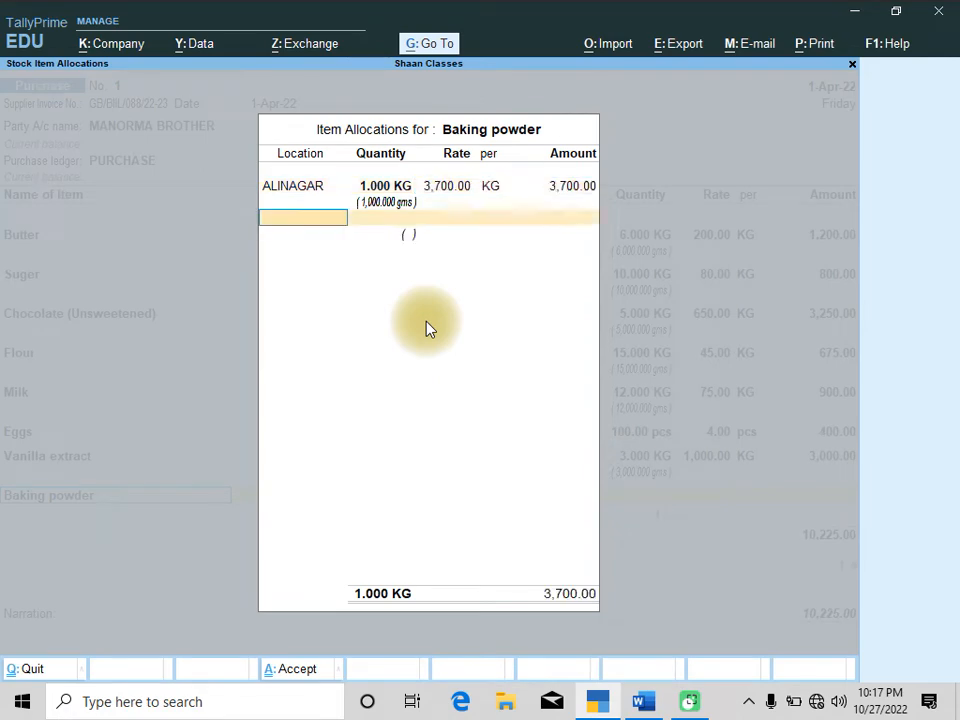
key("Return")
key("Return")
Insert a line break after the bill number in the Word question document, then return to the voucher
key("alt+Tab")
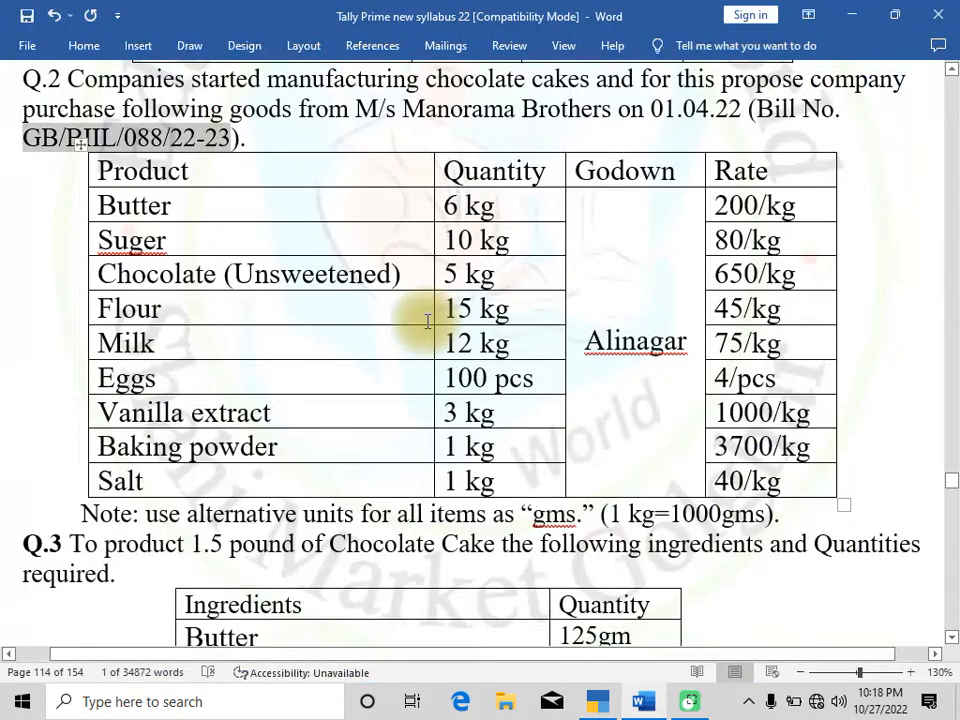
key("Return")
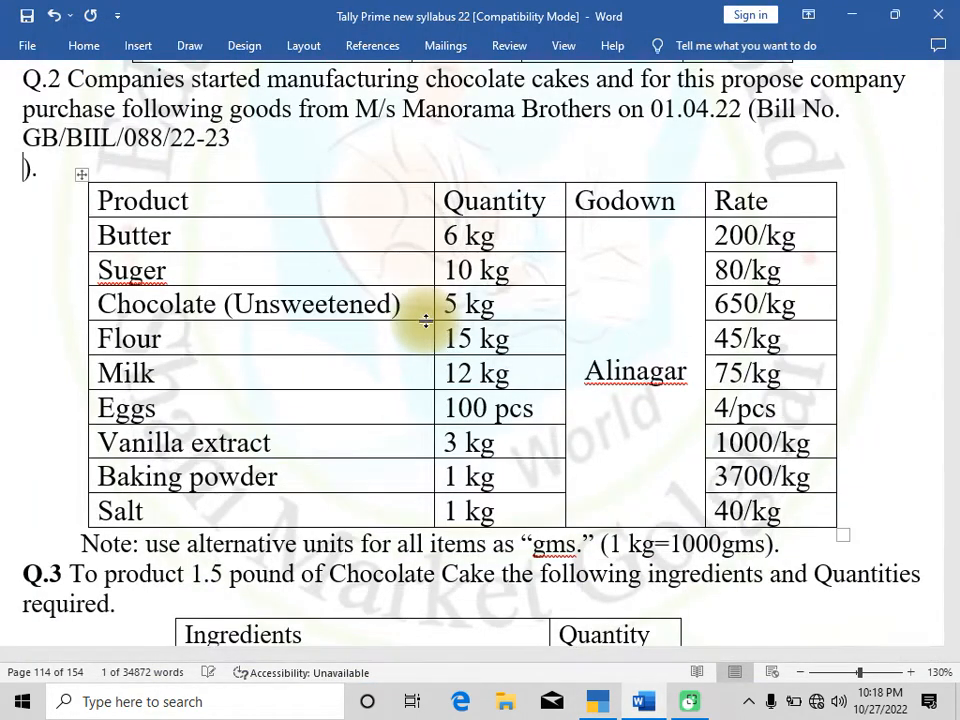
key("alt+Tab")
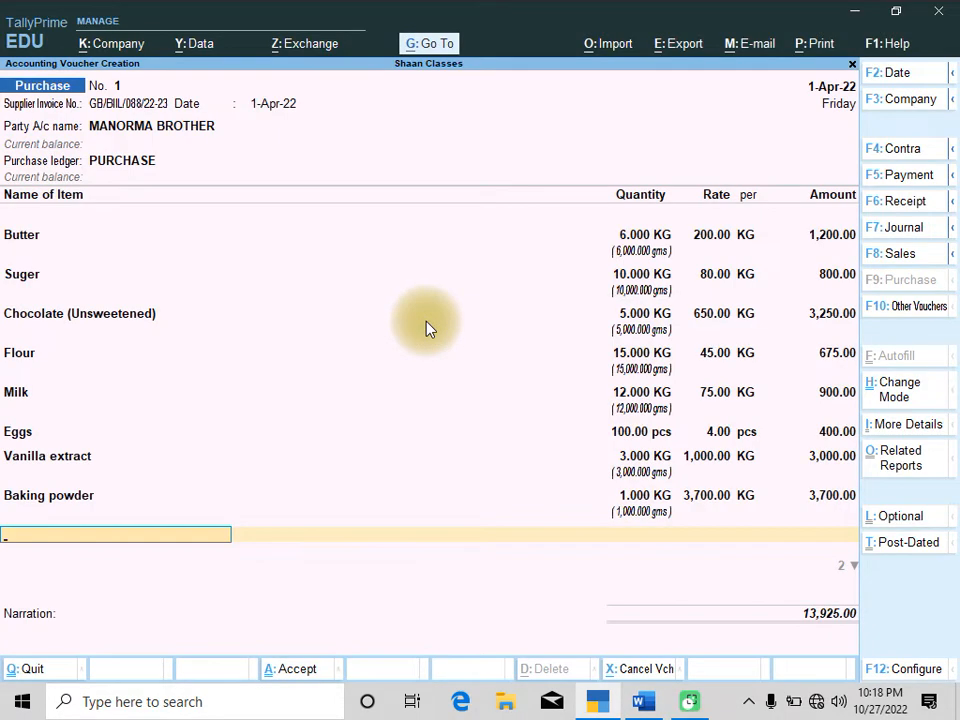
Add Salt at location ALINAGAR with 1 KG at a rate of 40, checking the rate in the question document
type("Sa")
key("Return")
type("a")
key("Return")
type("1.000 KG")
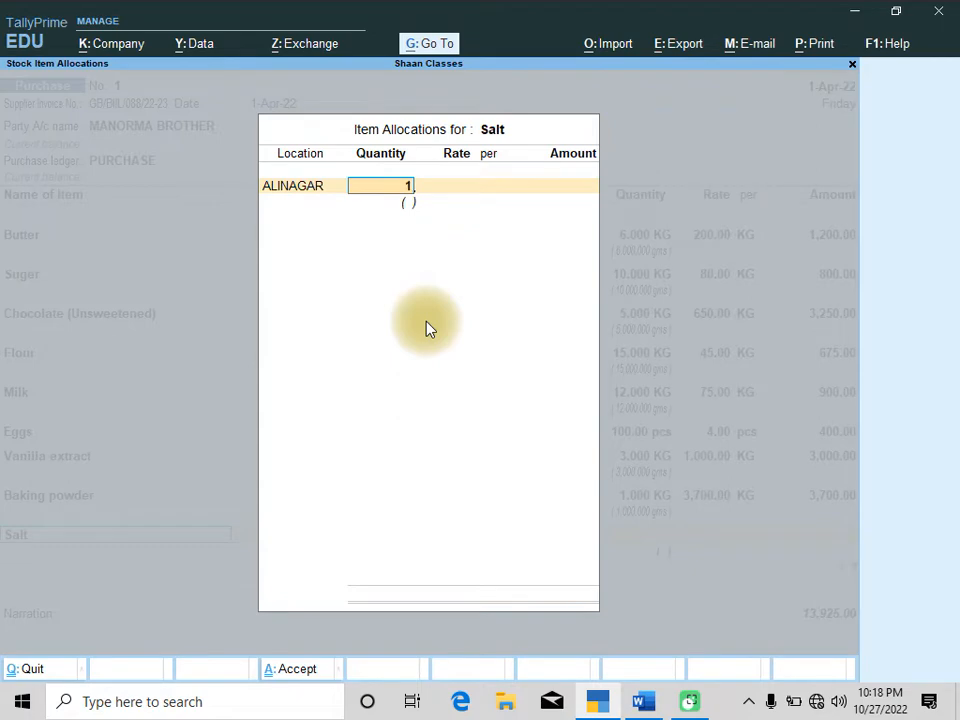
key("Return")
key("alt+Tab")
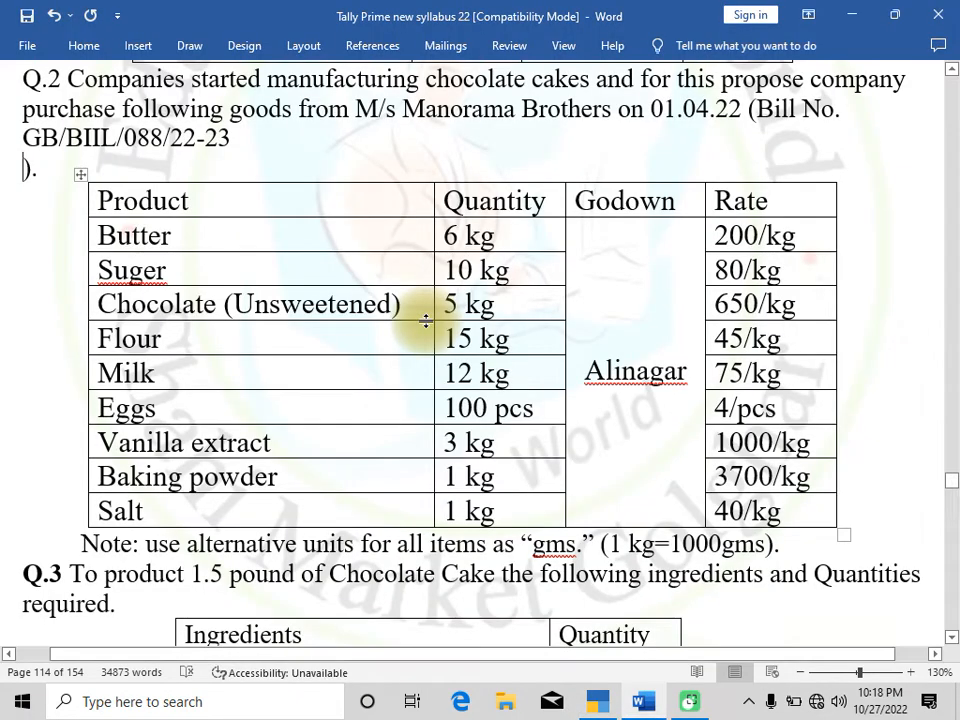
key("alt+Tab")
type("40")
key("Return")
key("Return")
key("Return")
key("Return")
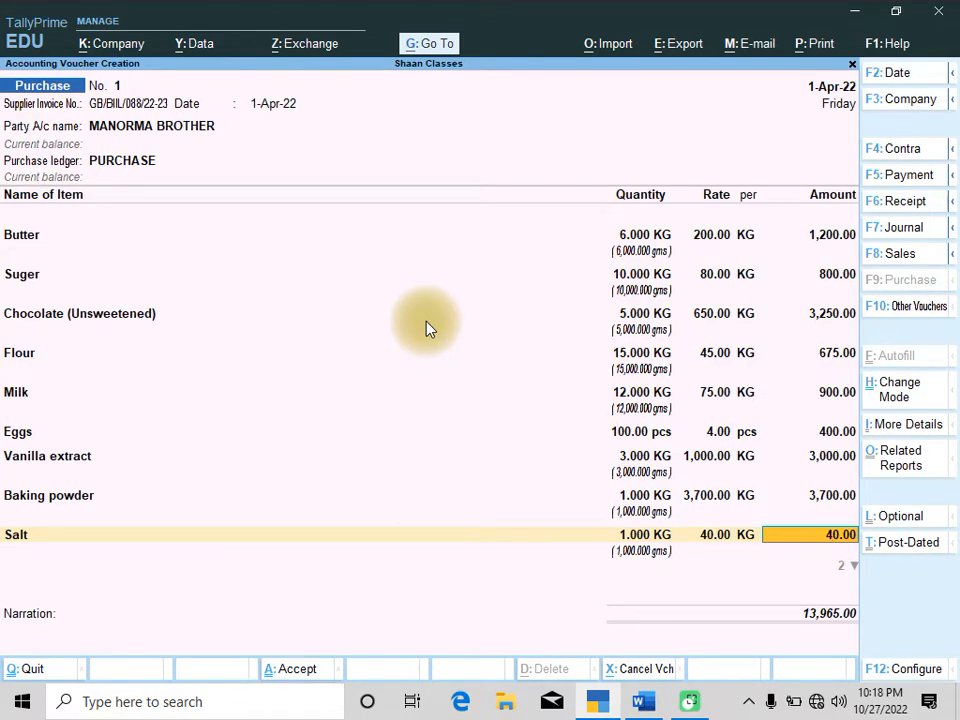
key("Return")
Preview the purchase voucher's invoice print and zoom in to inspect it
key("ctrl")
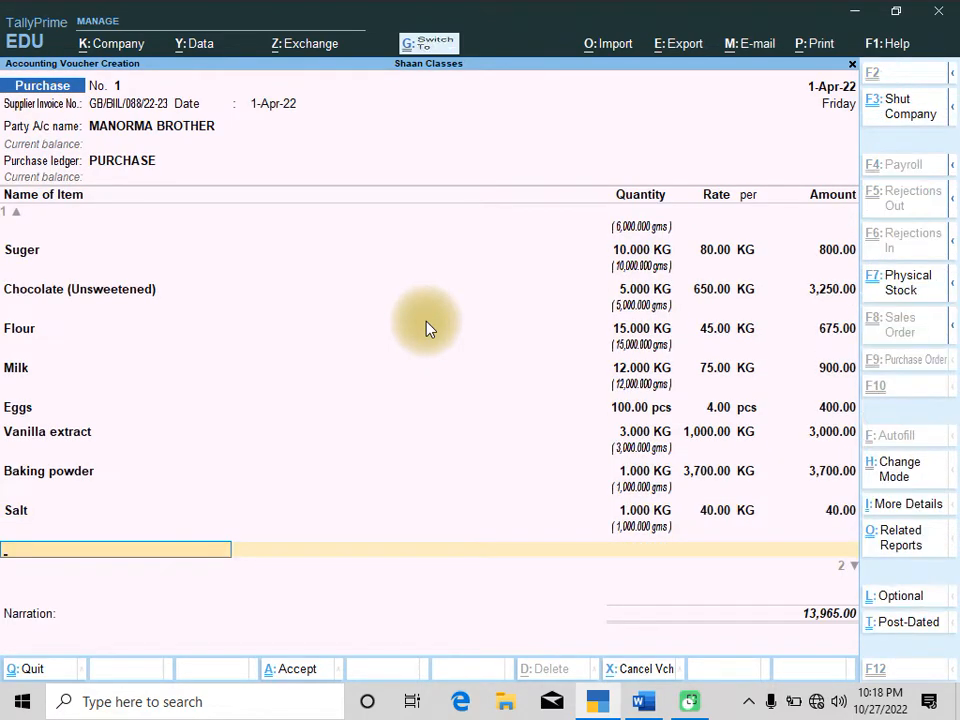
key("ctrl+p")
key("c")
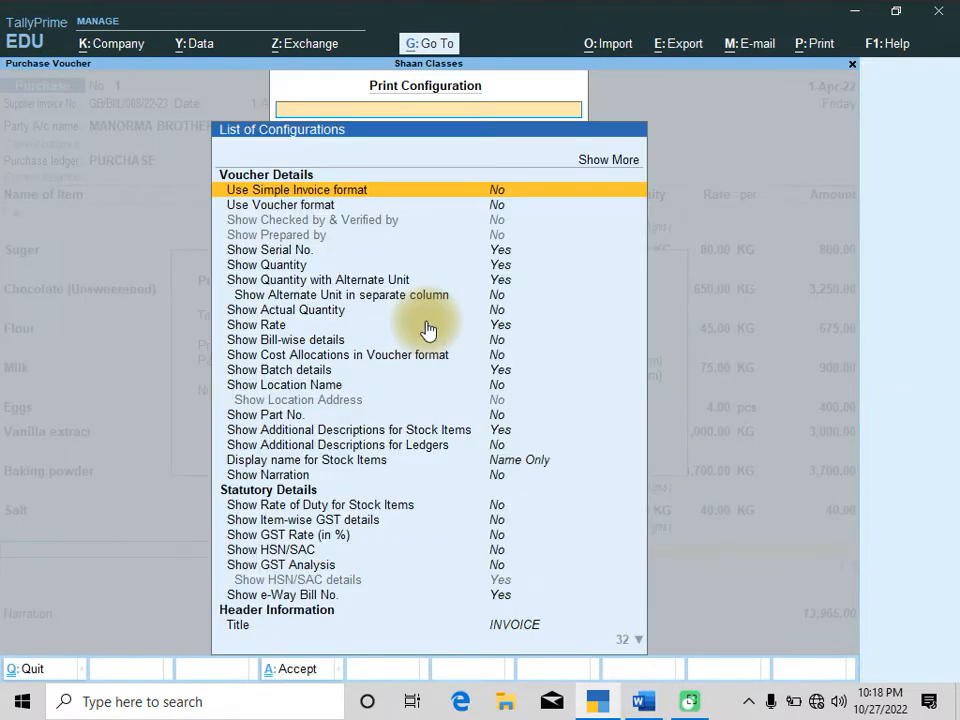
key("Escape")
key("Right")
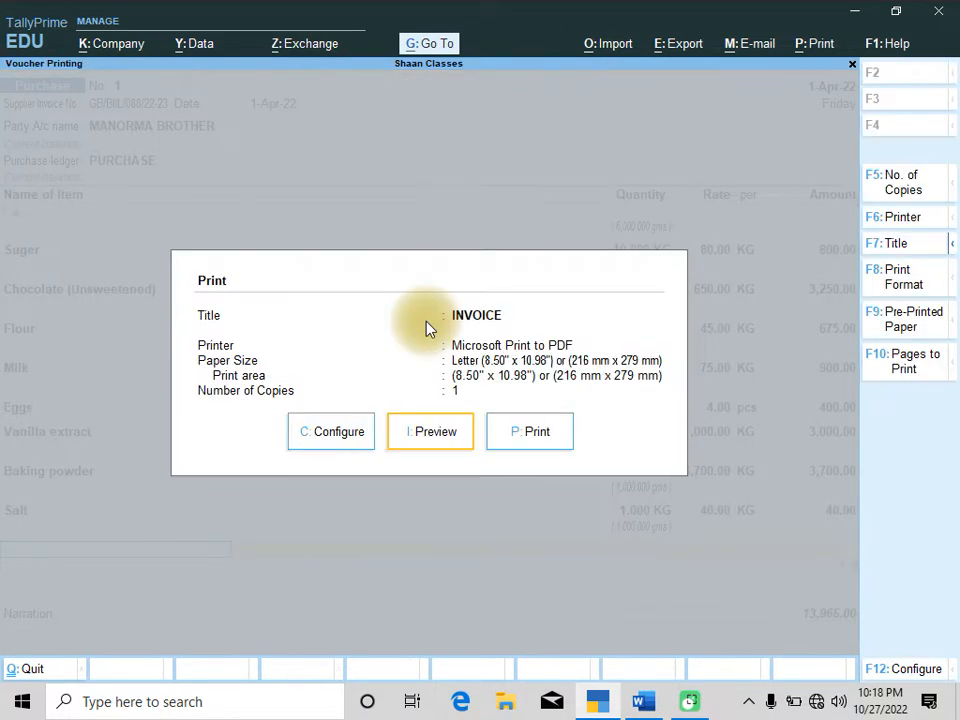
key("Return")
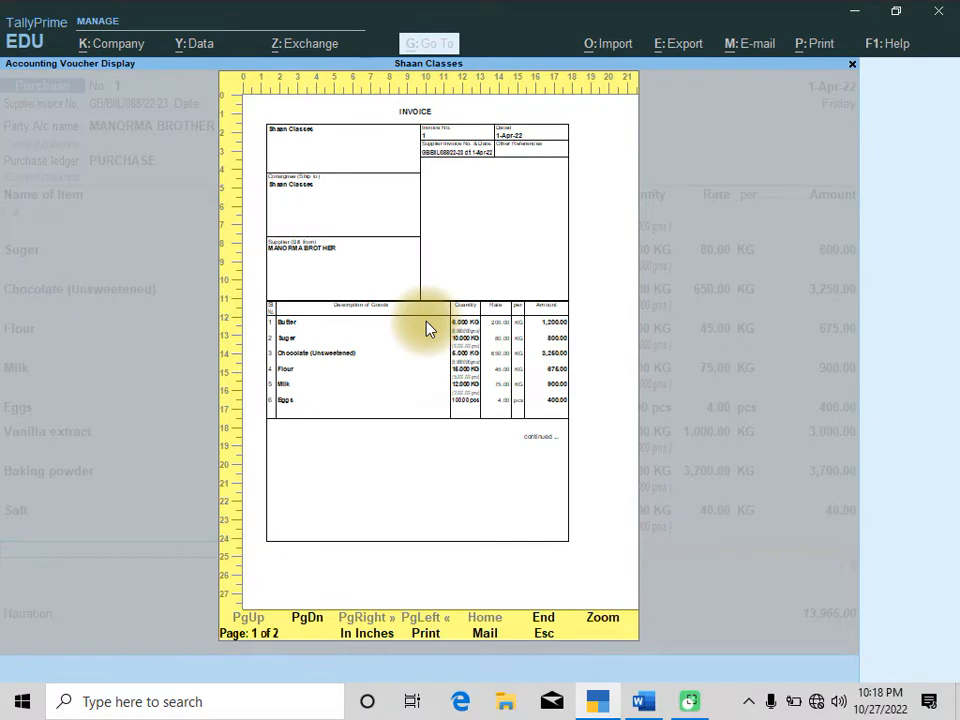
key("alt+z")
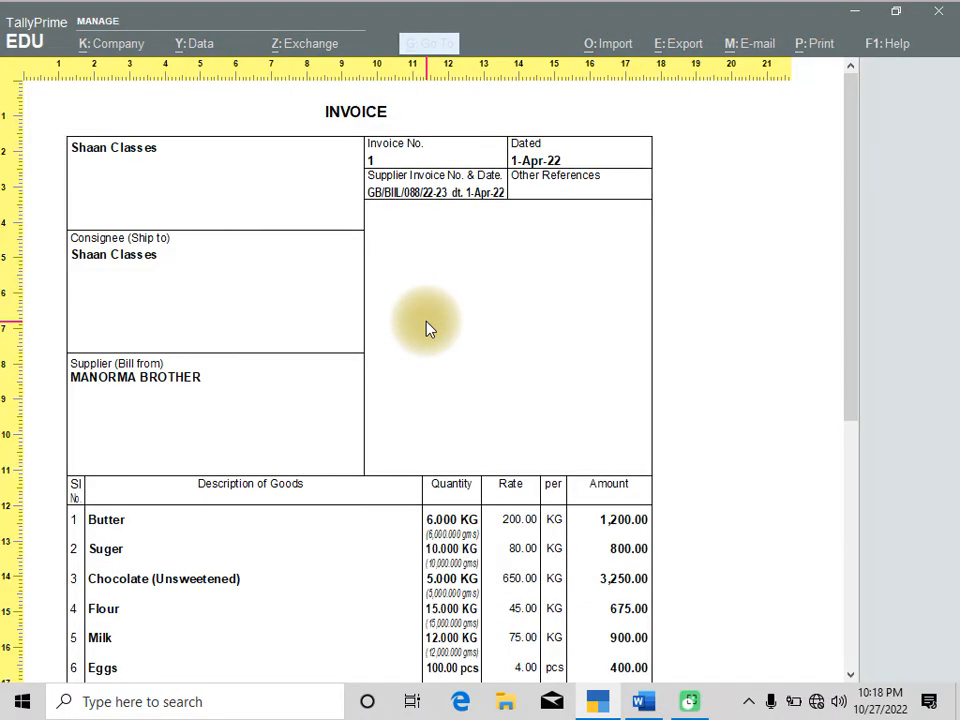
key("Down")
key("Down")
key("Down")
key("Down")
key("Down")
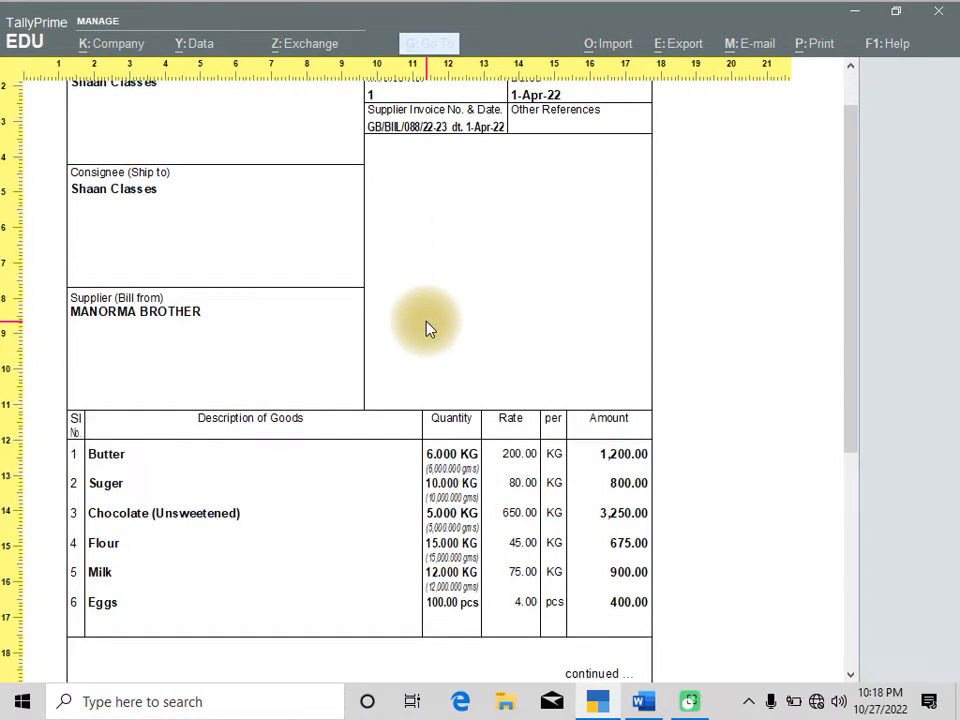
key("Escape")
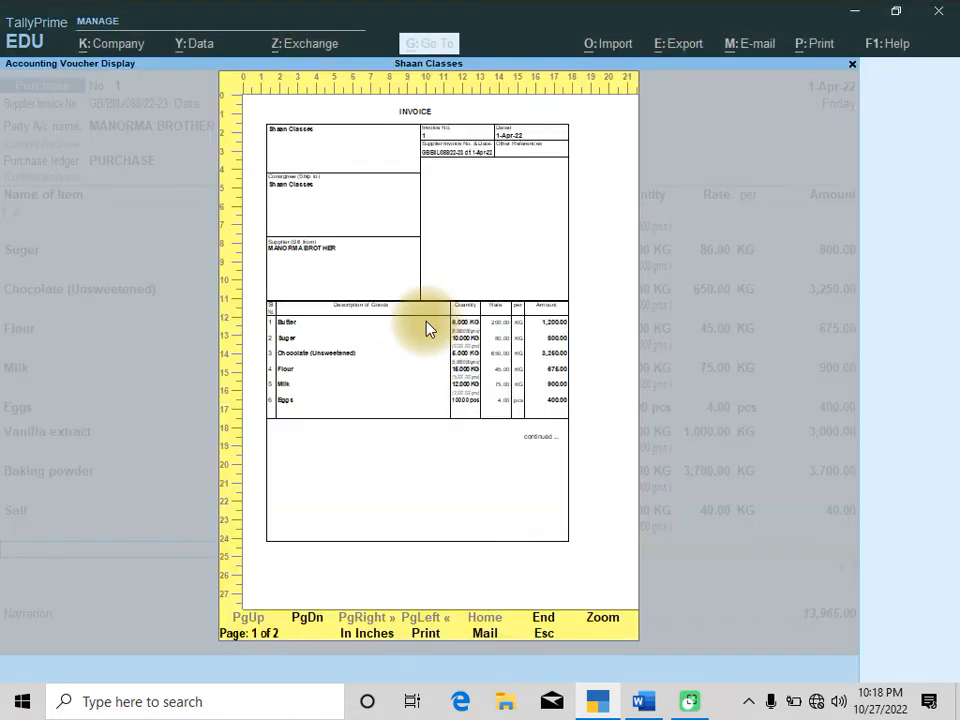
key("Escape")
key("Escape")
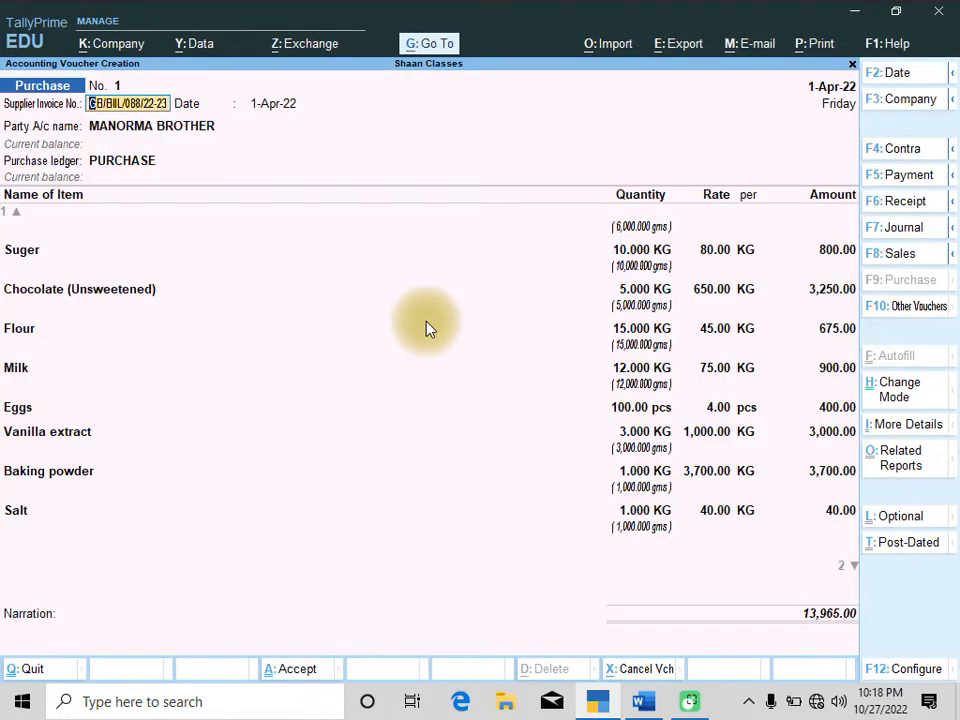
Accept and save the purchase voucher
key("ctrl")
key("ctrl+a")
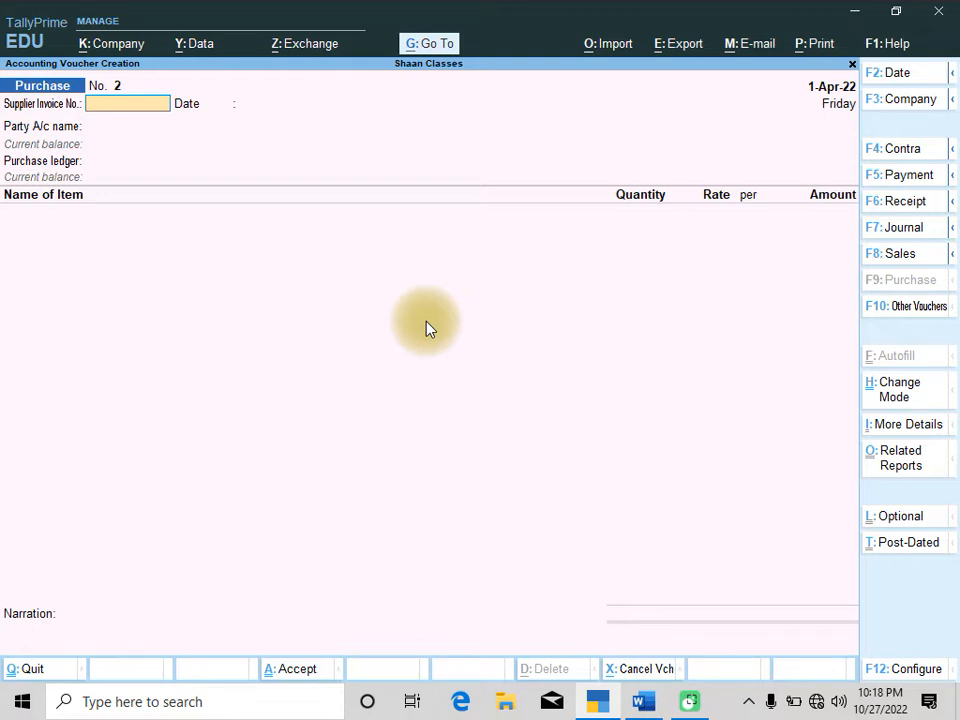
Read the Q.3 chocolate cake ingredients table in the Word question document
key("alt+Tab")
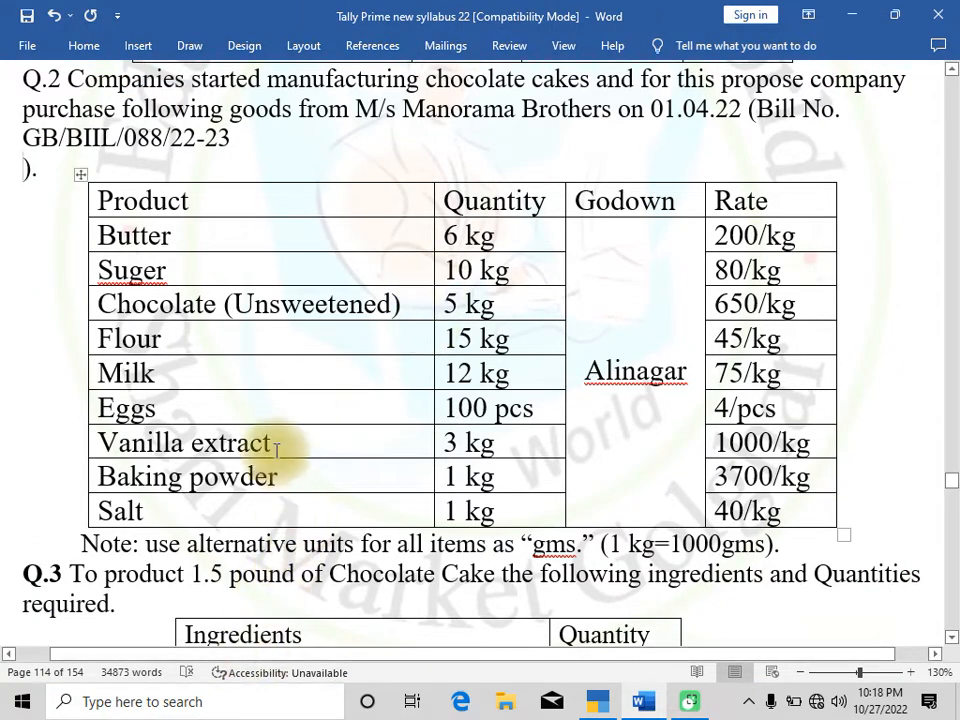
scroll(246, 407, "down", 3)
scroll(191, 343, "down", 5)
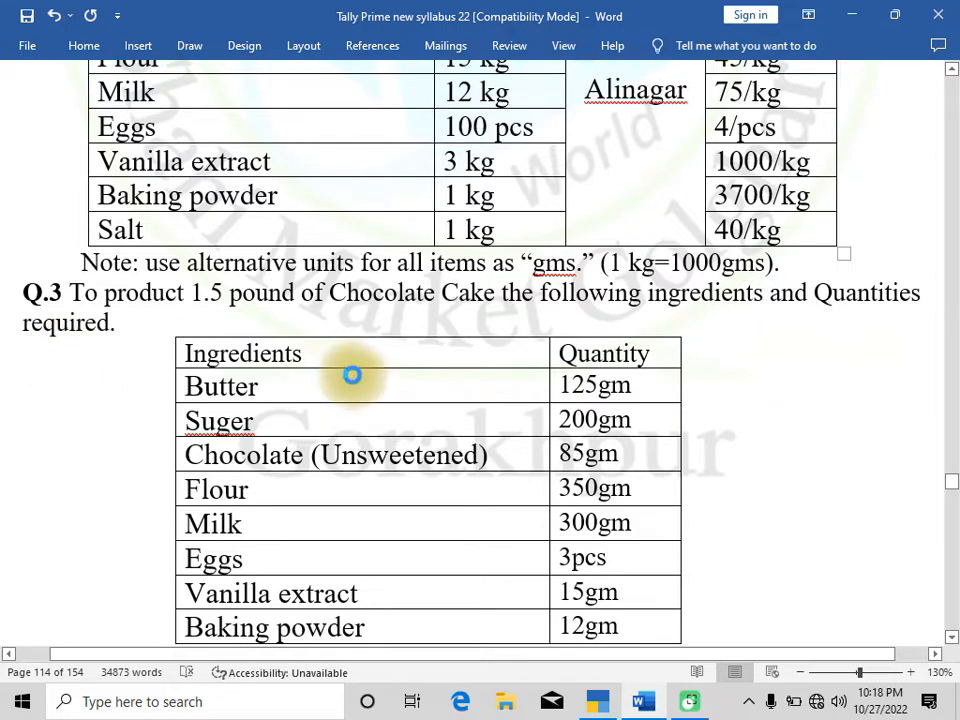
scroll(416, 398, "down", 1)
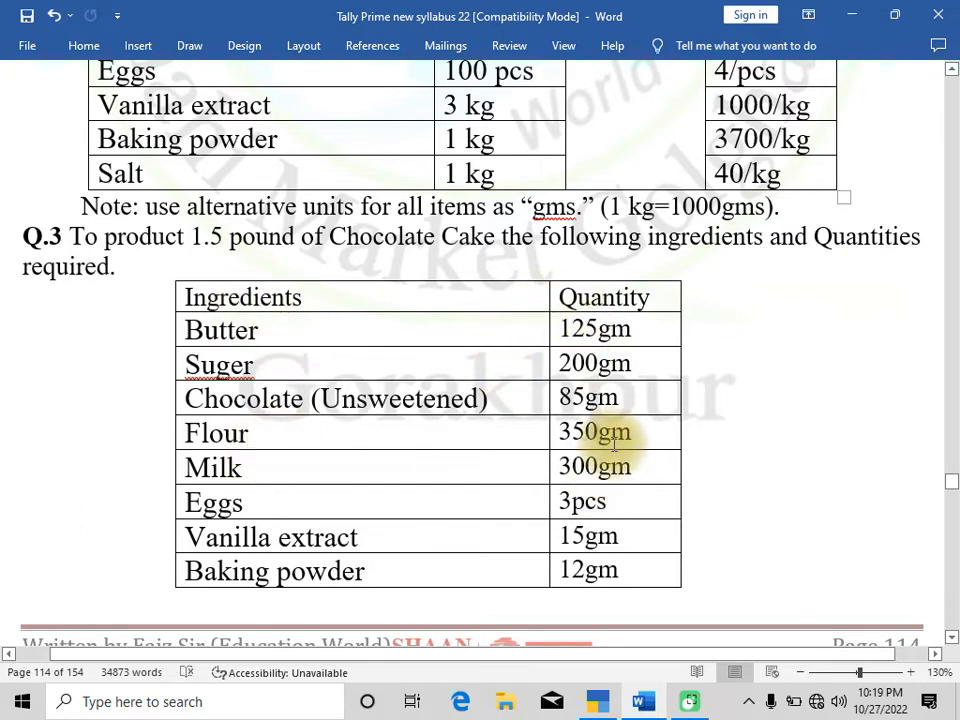
scroll(474, 476, "up", 3)
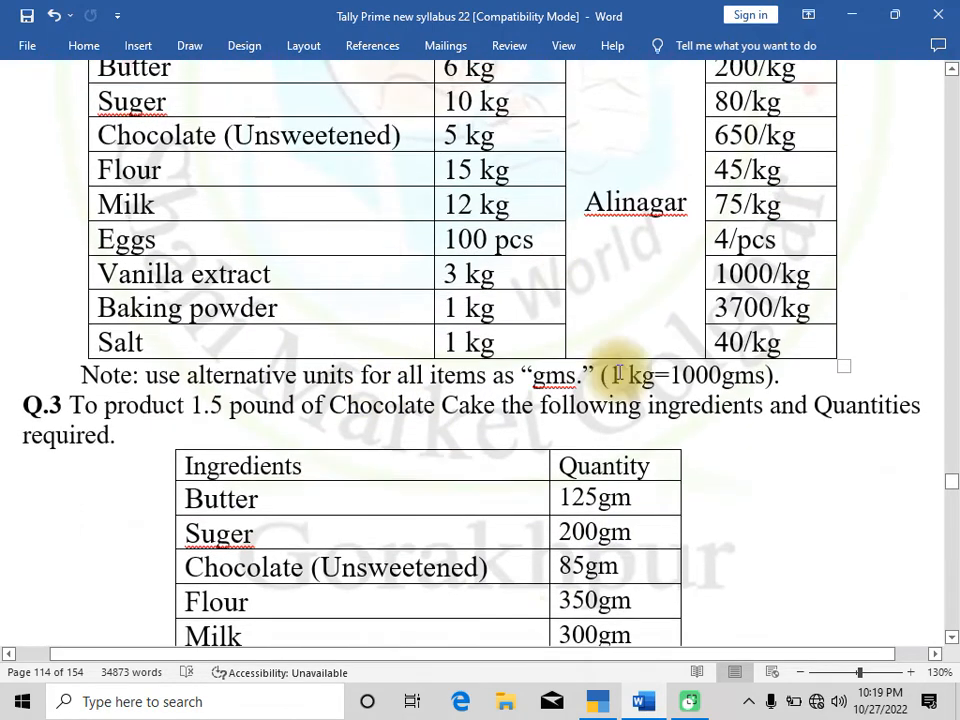
scroll(459, 384, "down", 2)
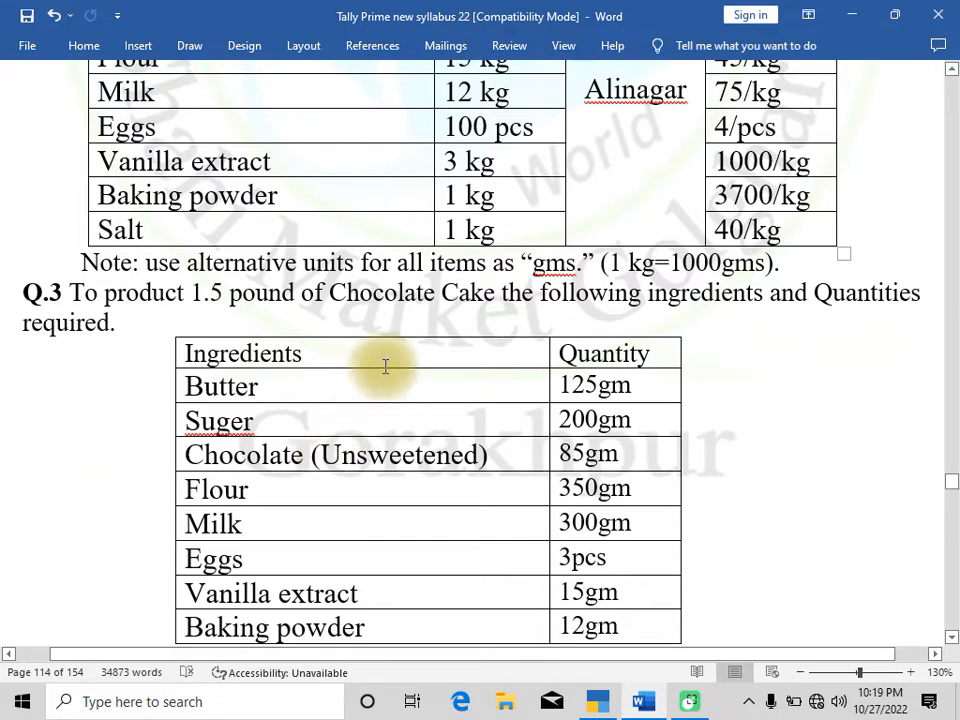
scroll(386, 366, "down", 1)
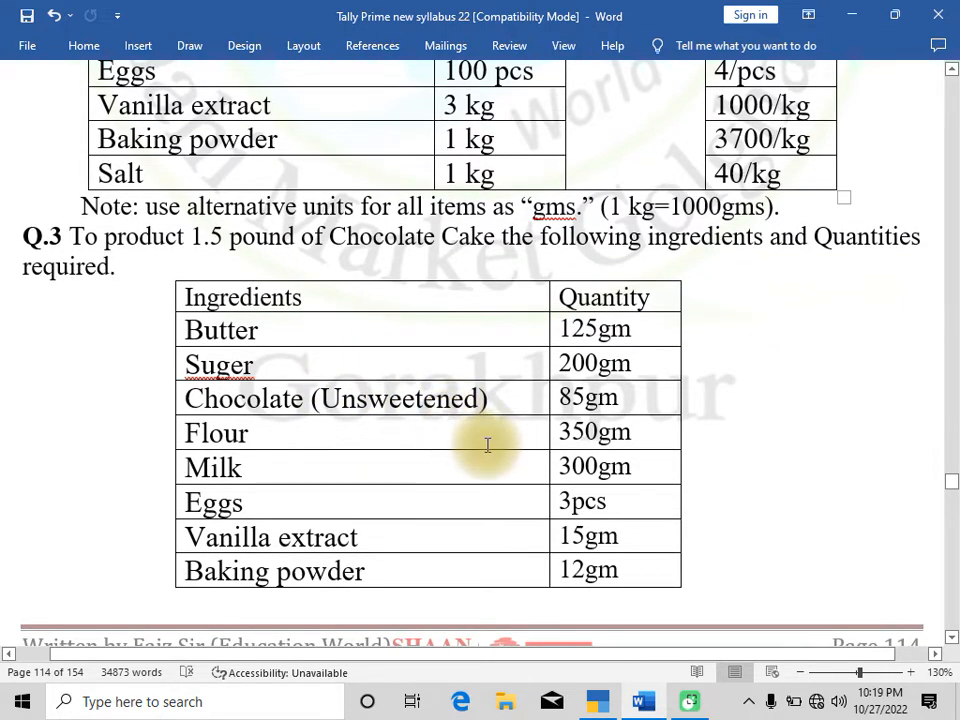
left_click(597, 700)
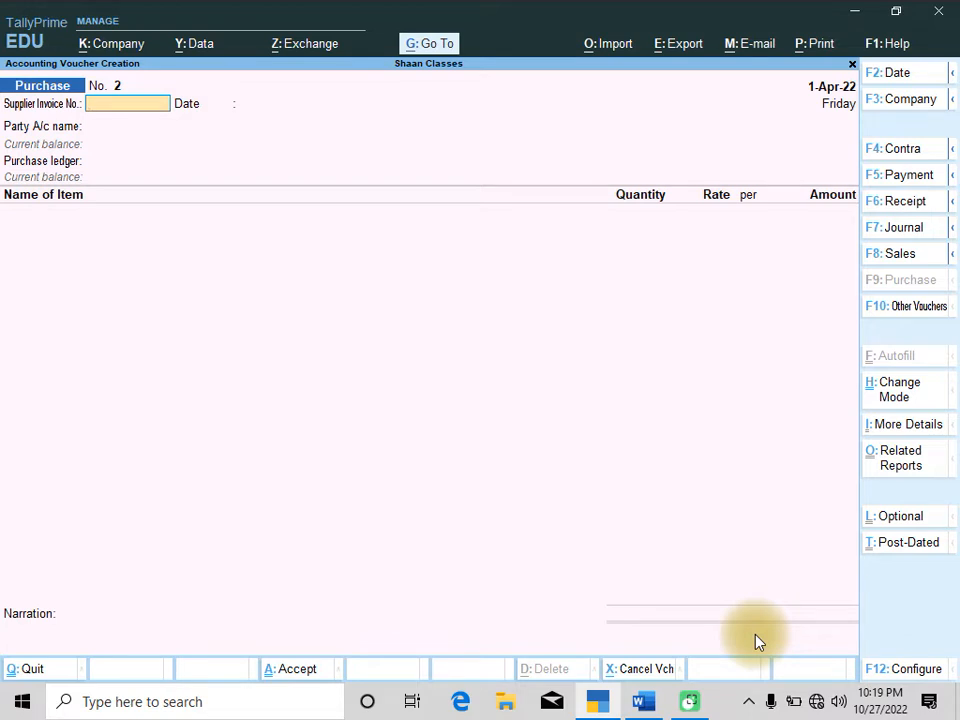
Create a new voucher type named Manufacturing Journal with Stock Journal as its voucher type
key("Escape")
key("Return")
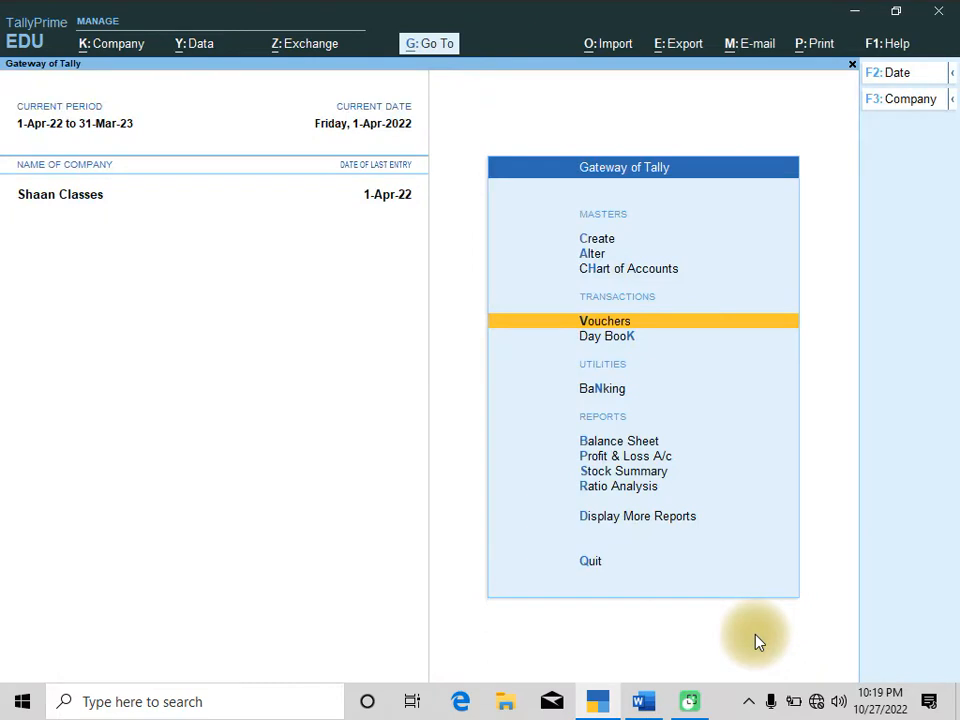
key("Up")
key("Up")
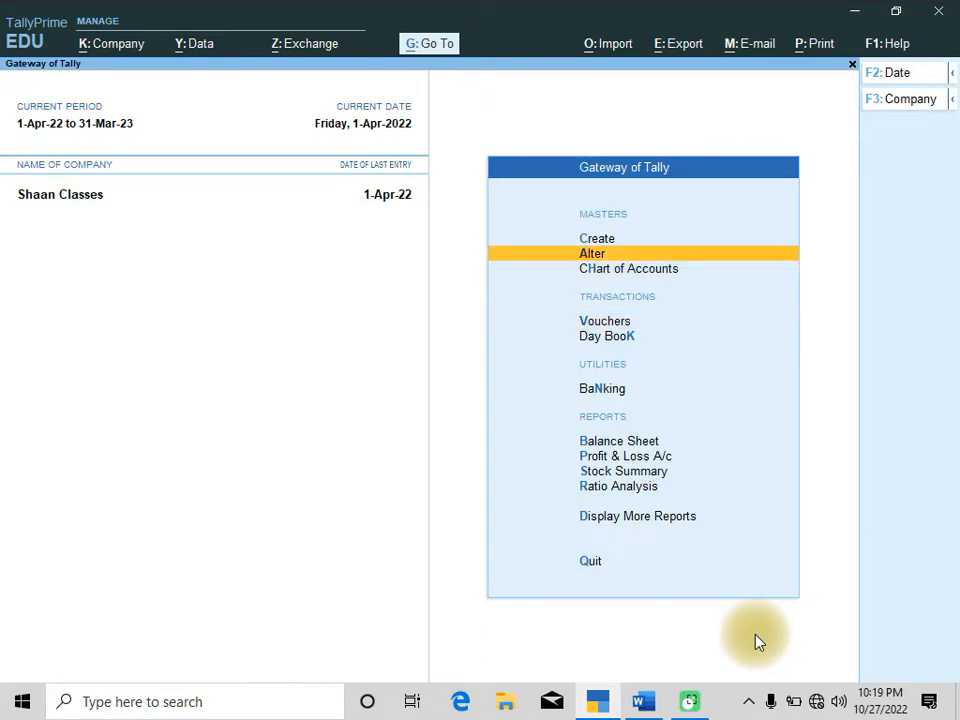
key("Up")
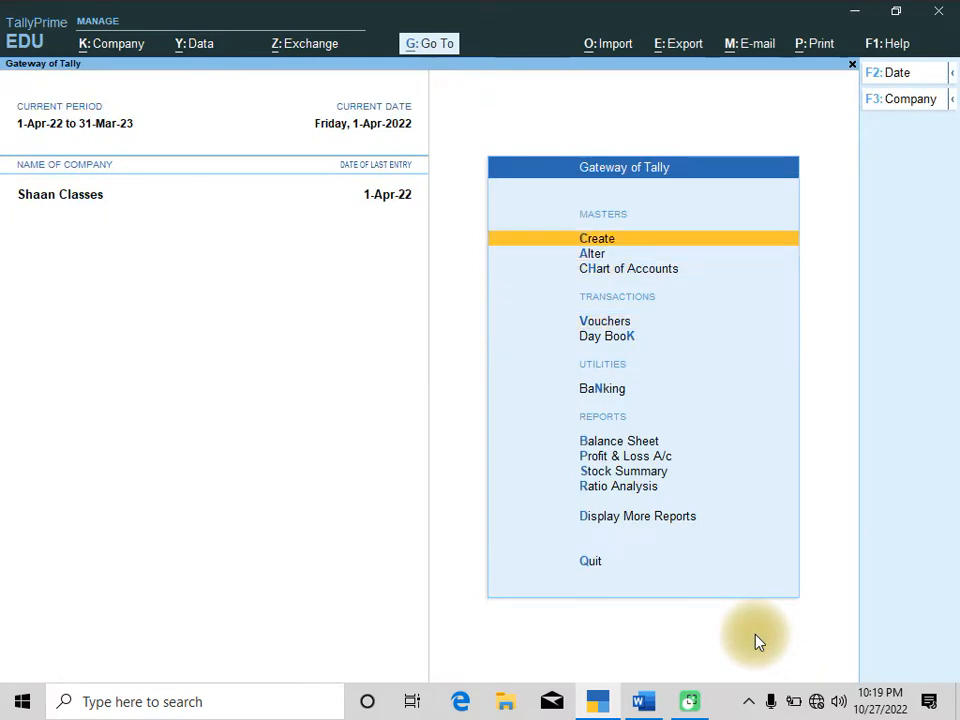
key("Return")
key("Down")
key("Down")
key("Down")
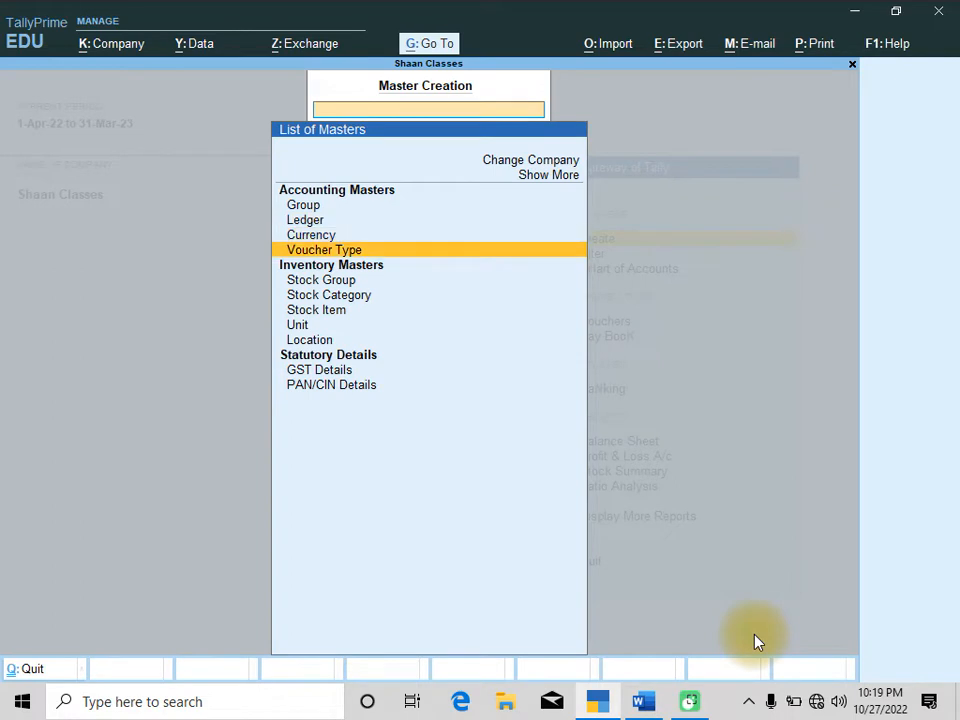
key("Return")
type("Manu")
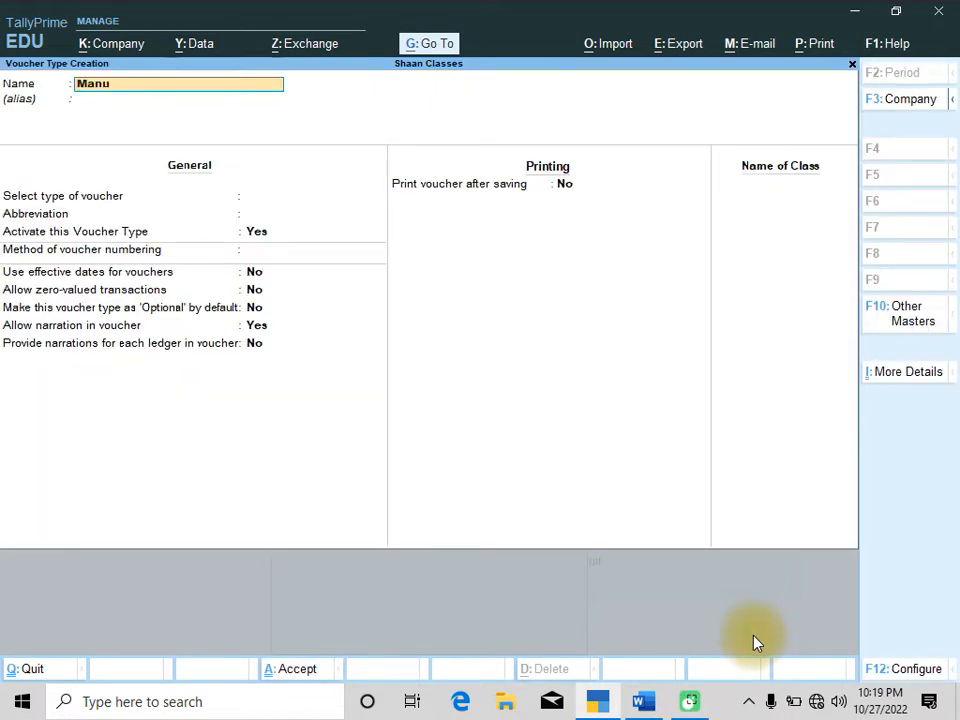
type("facturing Journal")
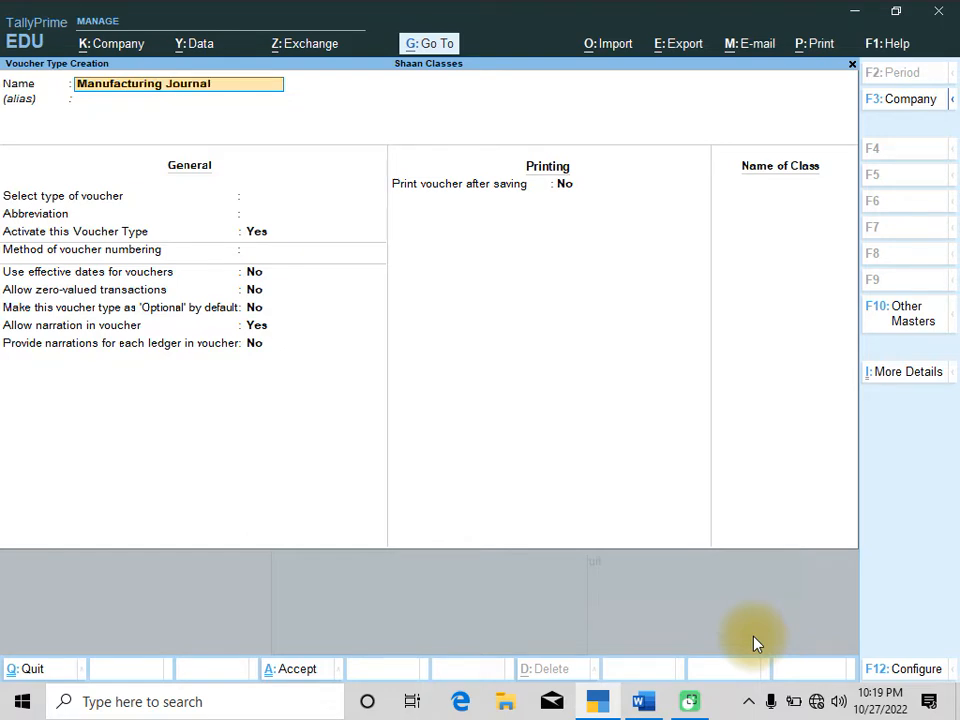
key("Return")
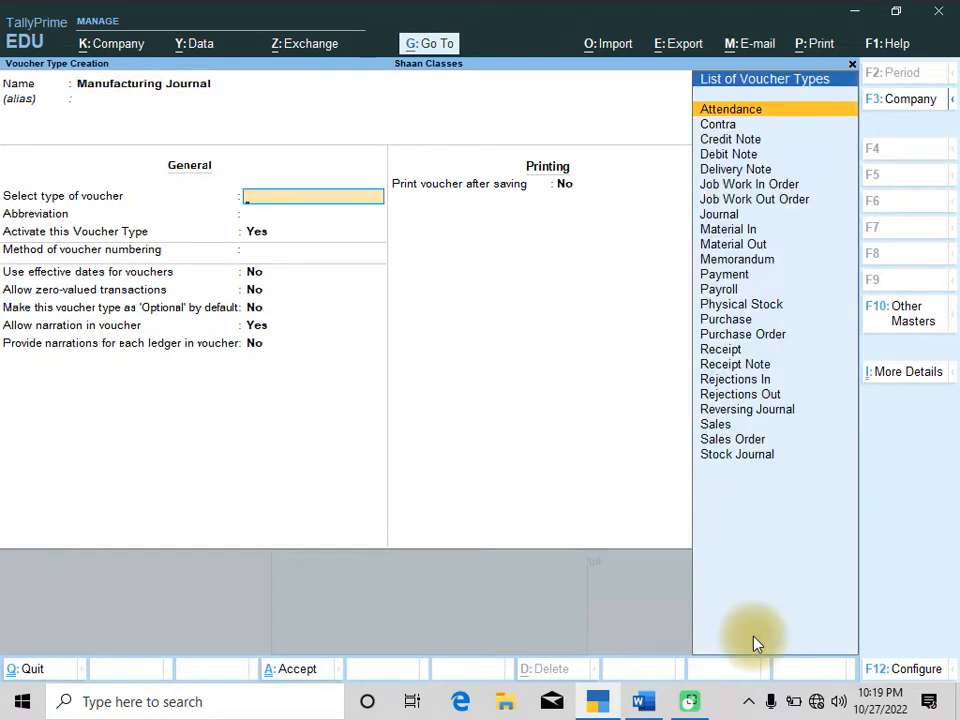
key("Down")
key("Down")
key("Down")
key("Down")
key("Down")
key("Down")
key("Down")
key("Down")
key("Down")
key("Down")
key("Down")
key("Down")
key("Down")
key("Down")
key("Down")
key("Down")
key("Down")
key("Down")
key("Down")
key("Down")
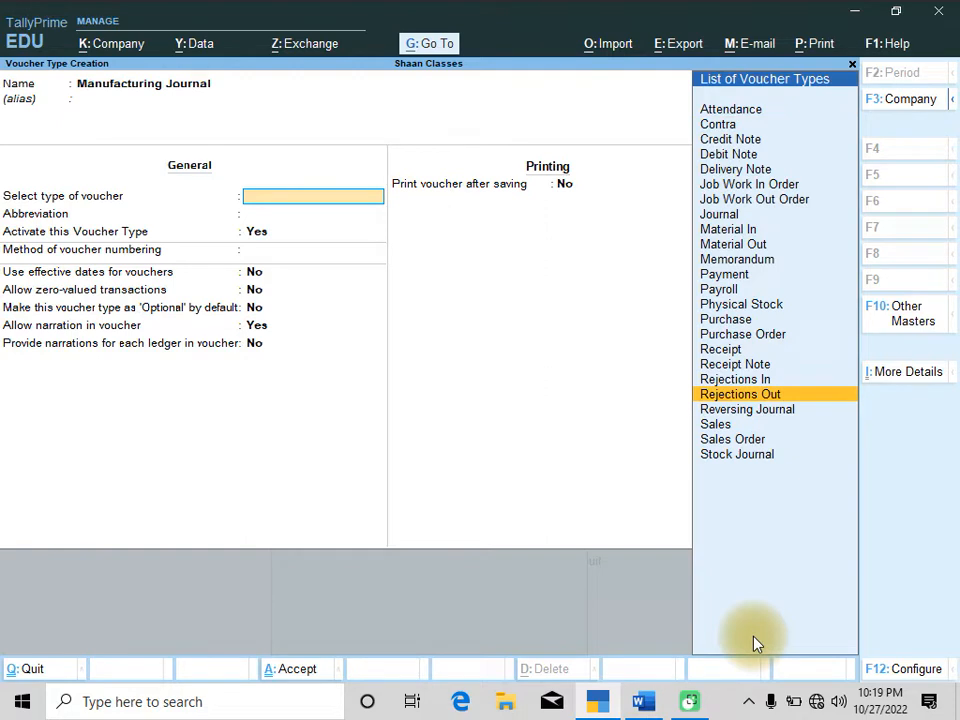
key("Return")
key("Return")
key("Return")
key("Return")
key("Return")
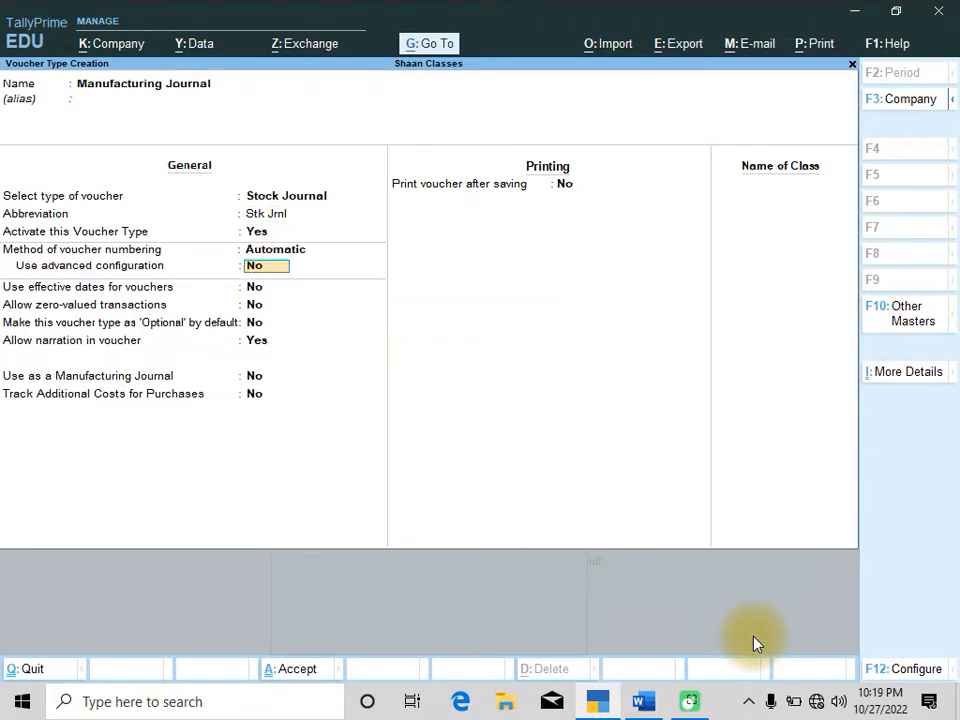
Set Use as a Manufacturing Journal to Yes and save the voucher type
key("Return")
key("Return")
key("Return")
key("Return")
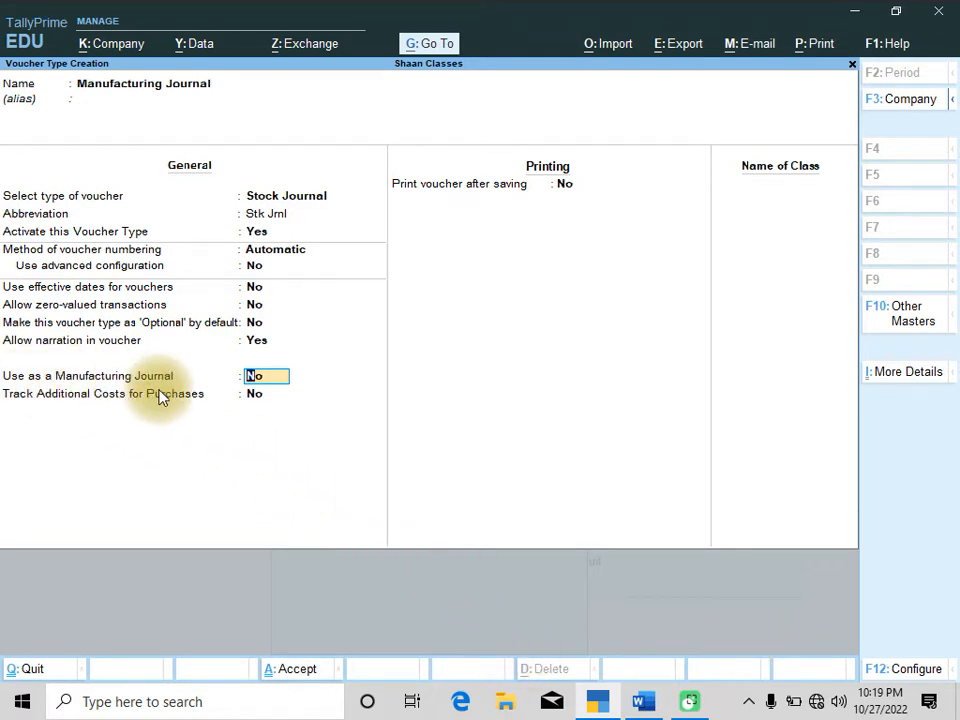
type("y")
key("Return")
key("Return")
key("Return")
key("Return")
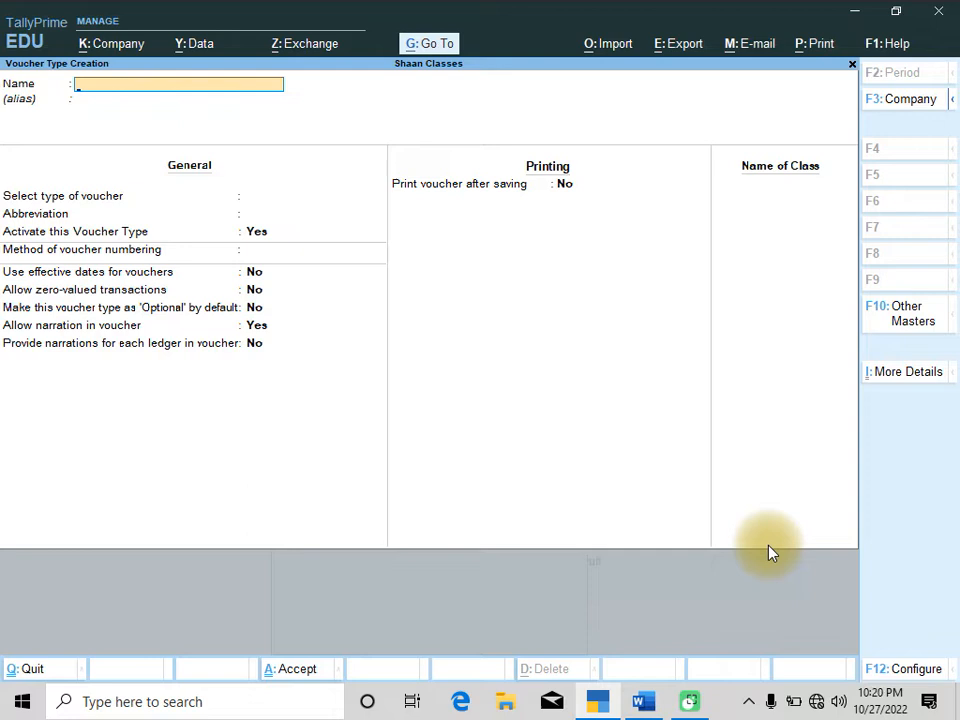
key("Escape")
key("y")
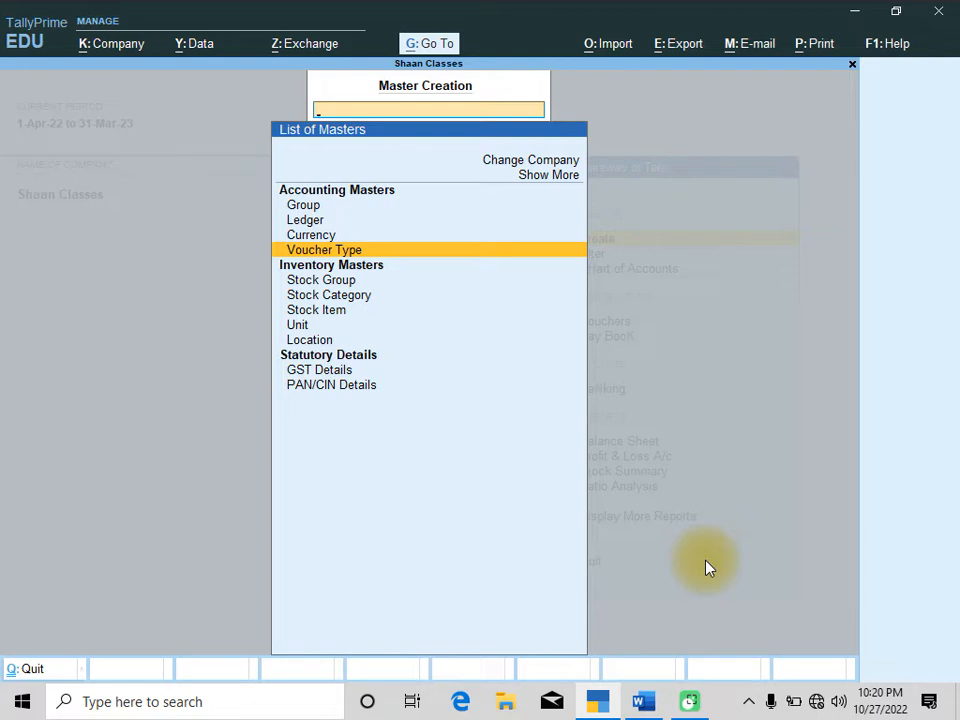
Start creating a new stock item named Chocolate Cake, checking the Q.3 ingredients table in the question document
key("Down")
key("Down")
key("Down")
key("Down")
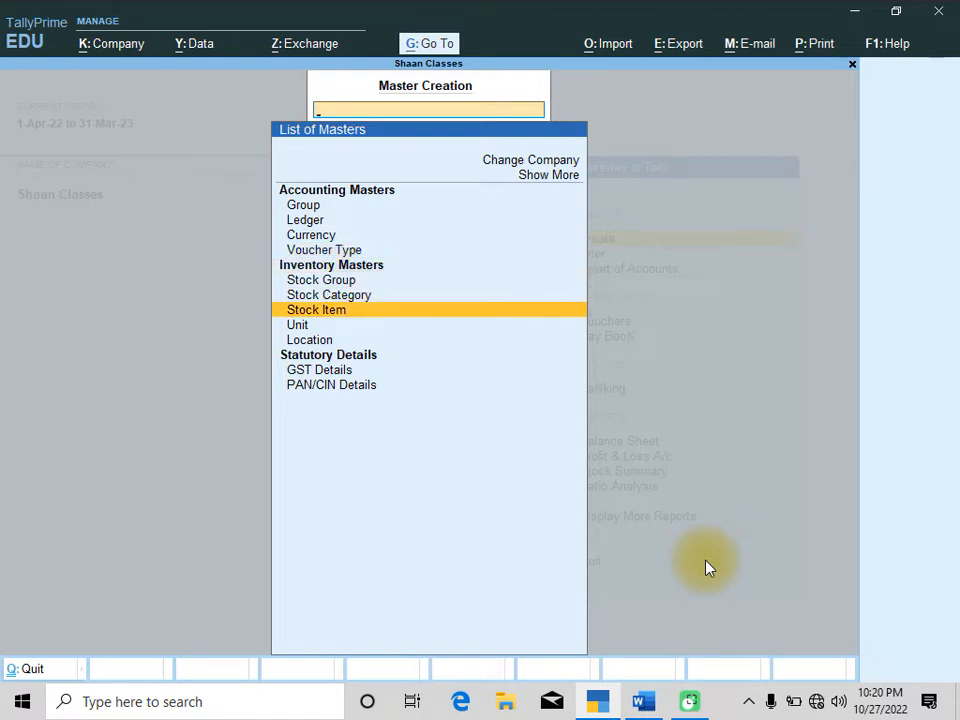
key("Return")
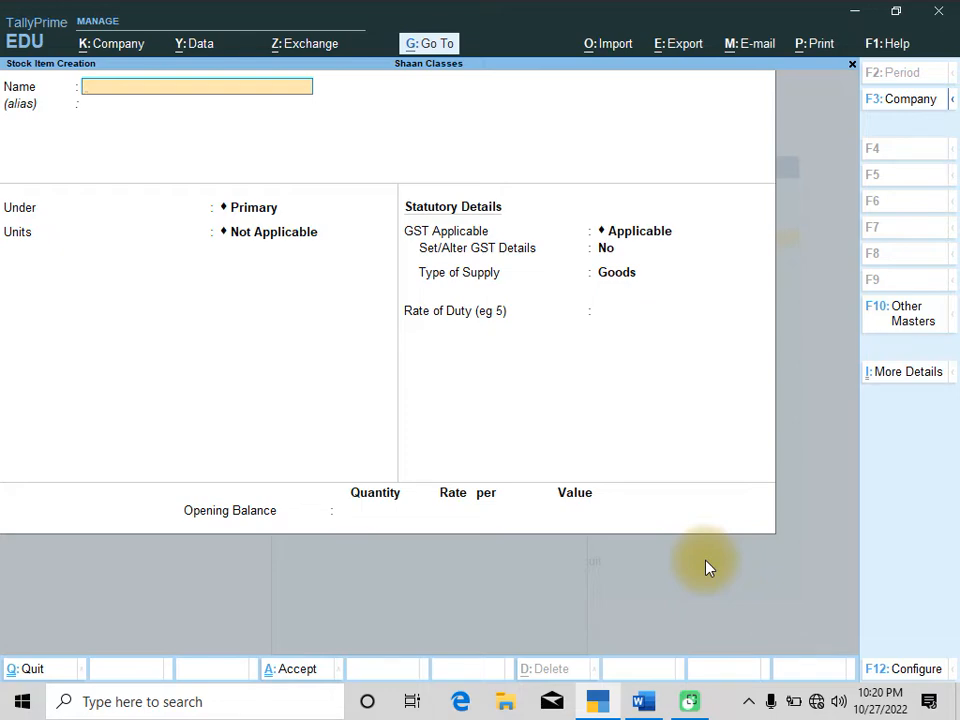
key("alt+Tab")
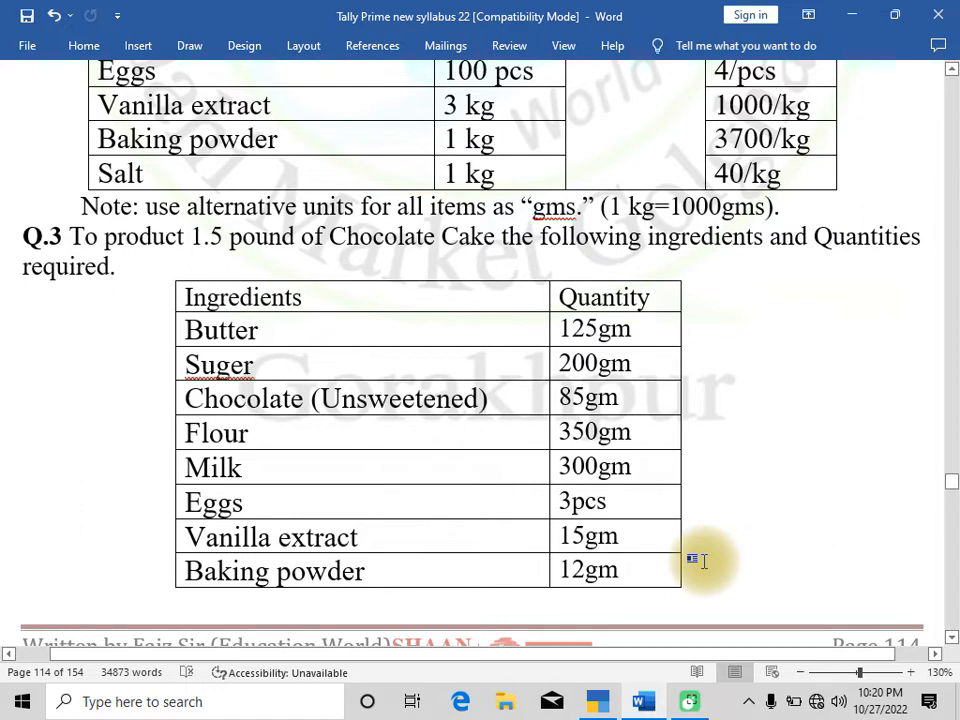
key("alt+Tab")
type("Choco")
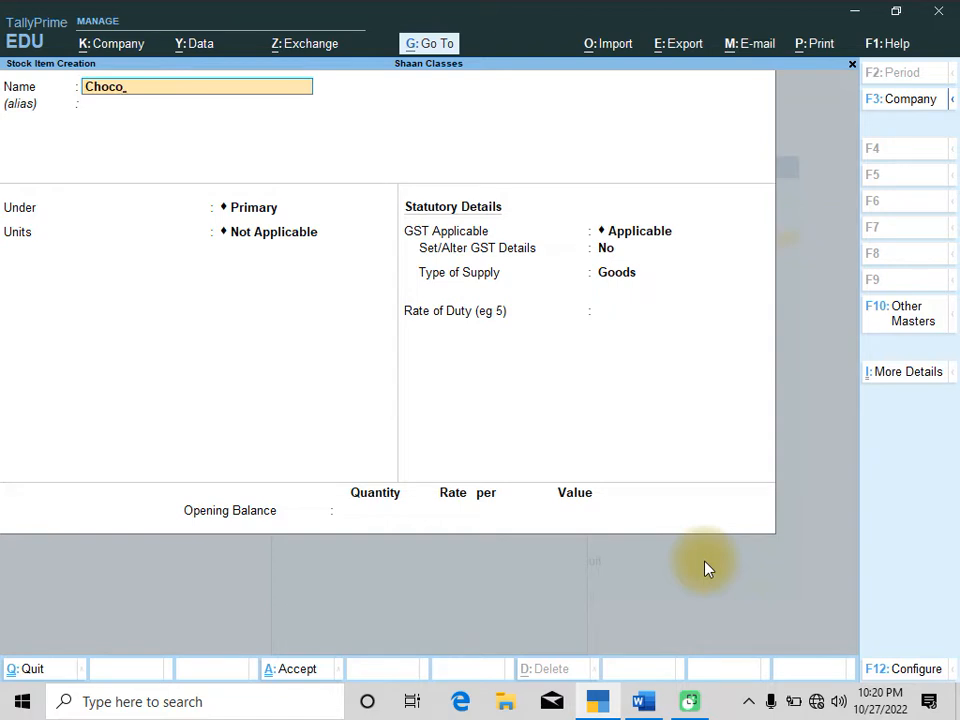
key("BackSpace")
key("BackSpace")
type("colates Cake")
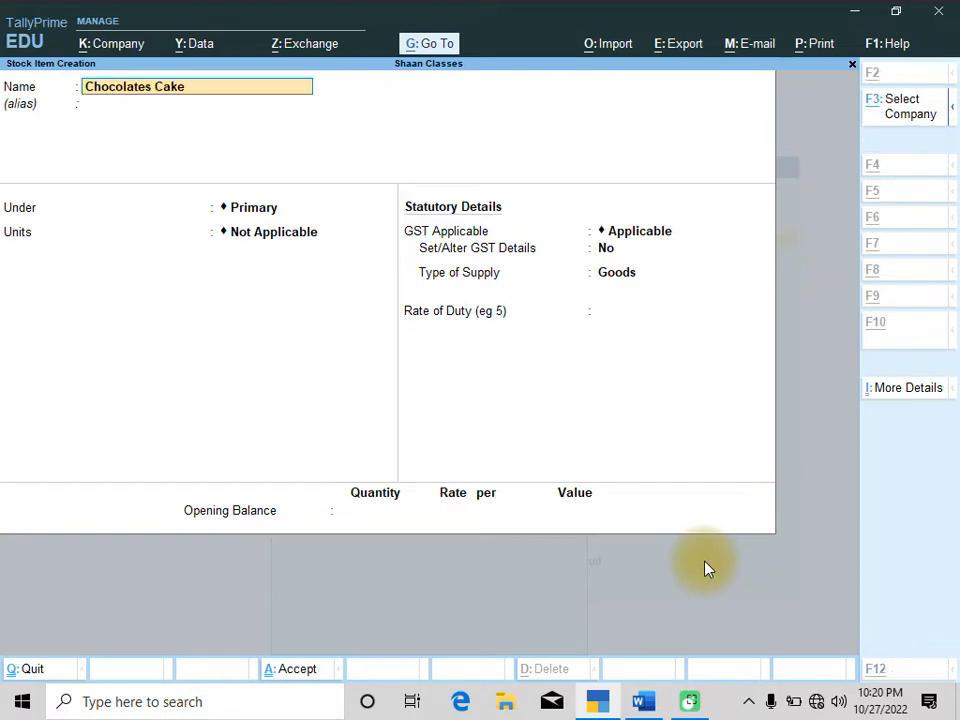
key("alt+Tab")
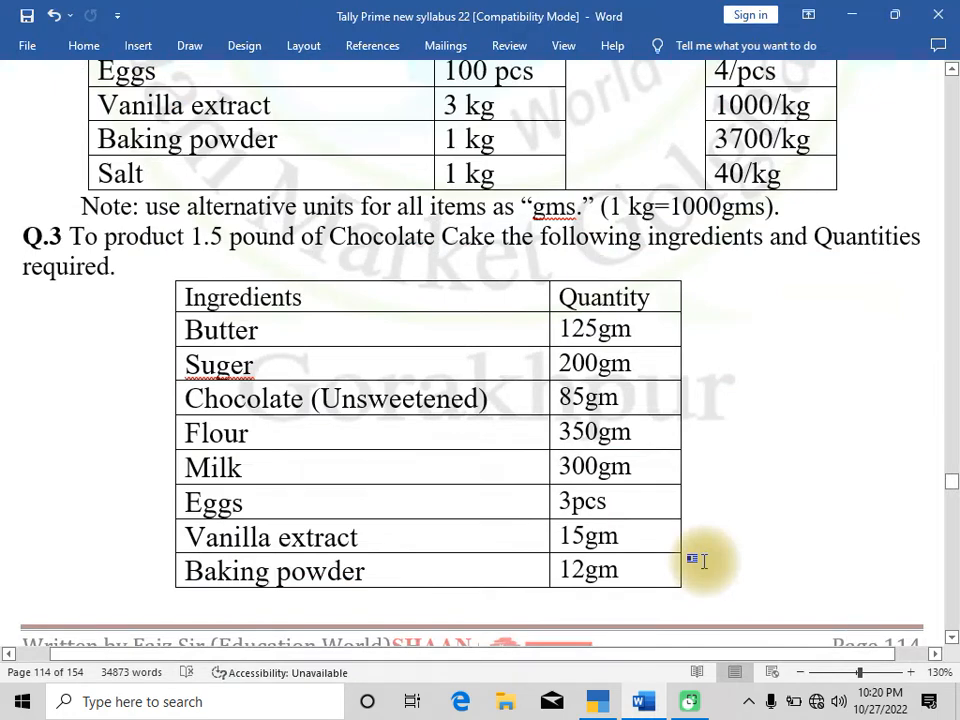
key("alt+Tab")
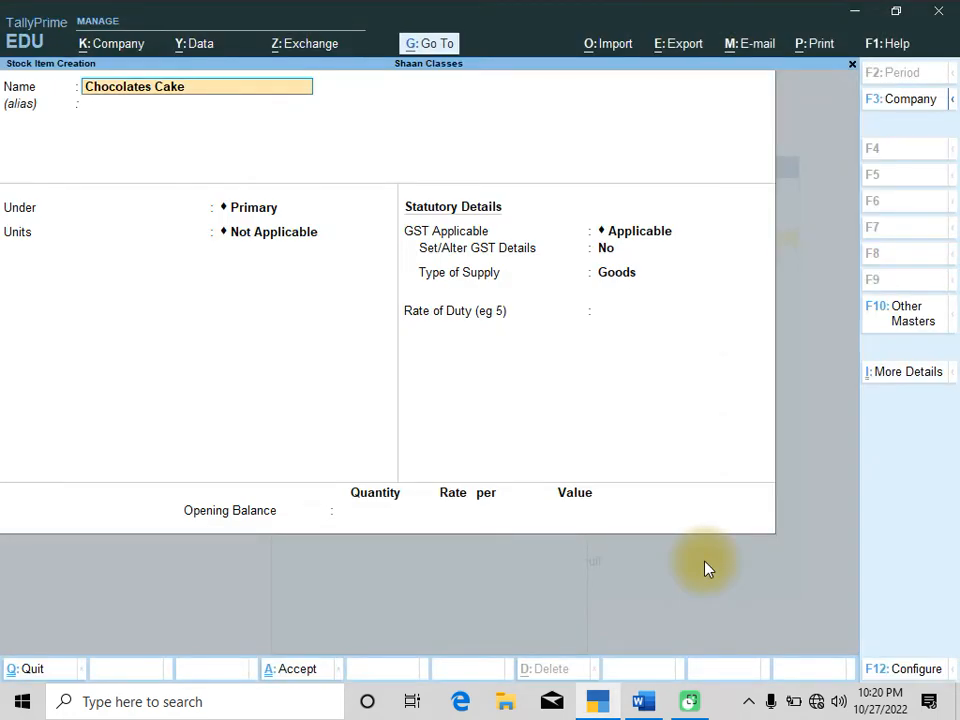
key("alt+Tab")
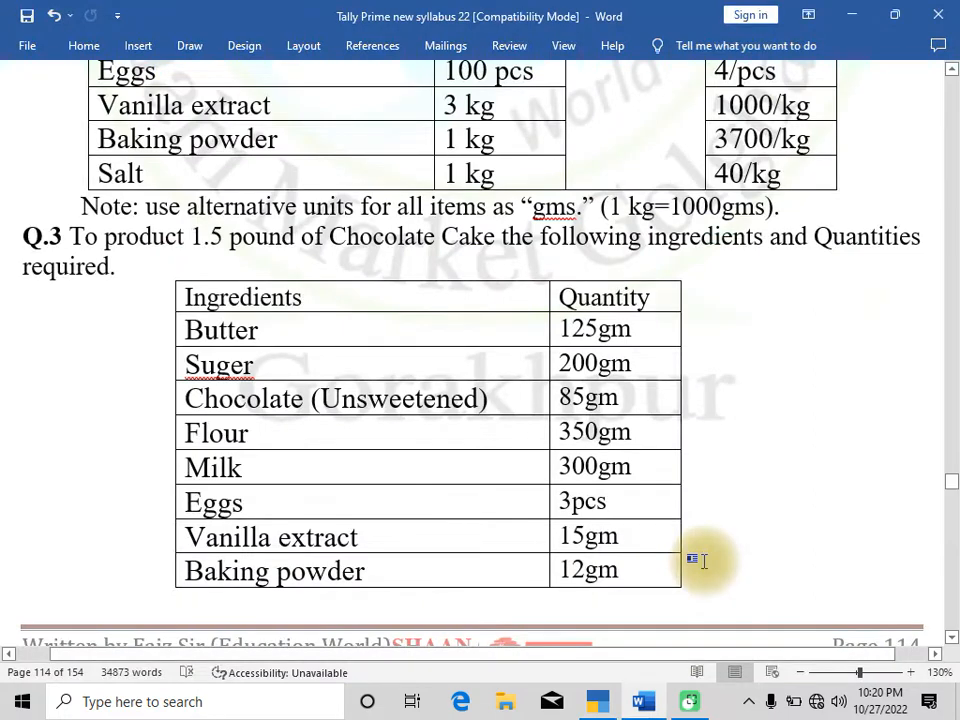
key("alt+Tab")
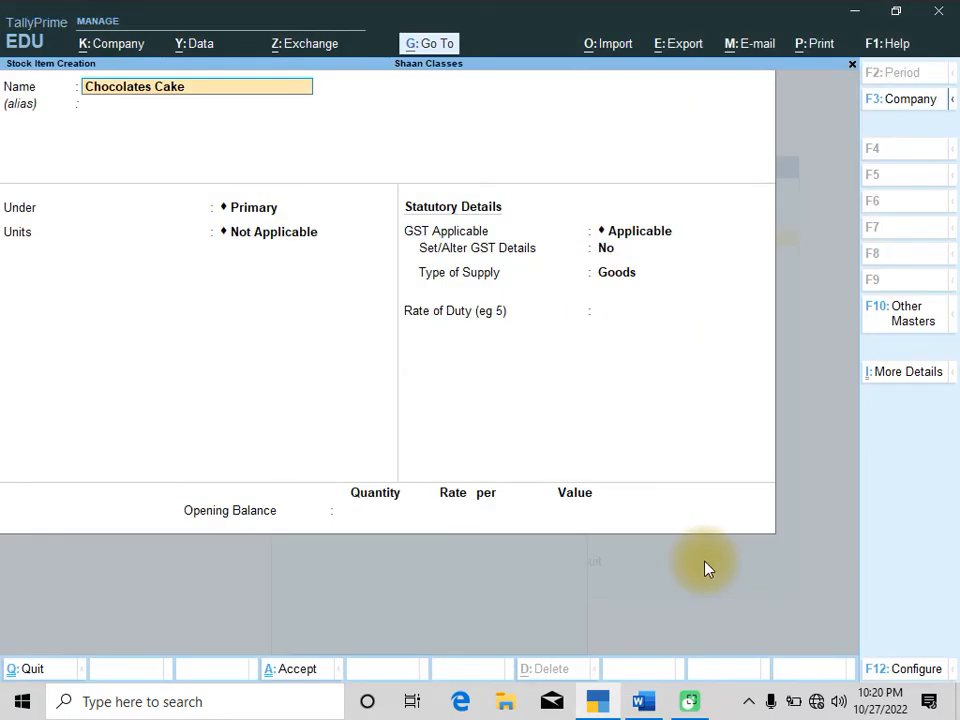
key("BackSpace")
key("BackSpace")
type("e")
key("Return")
key("Return")
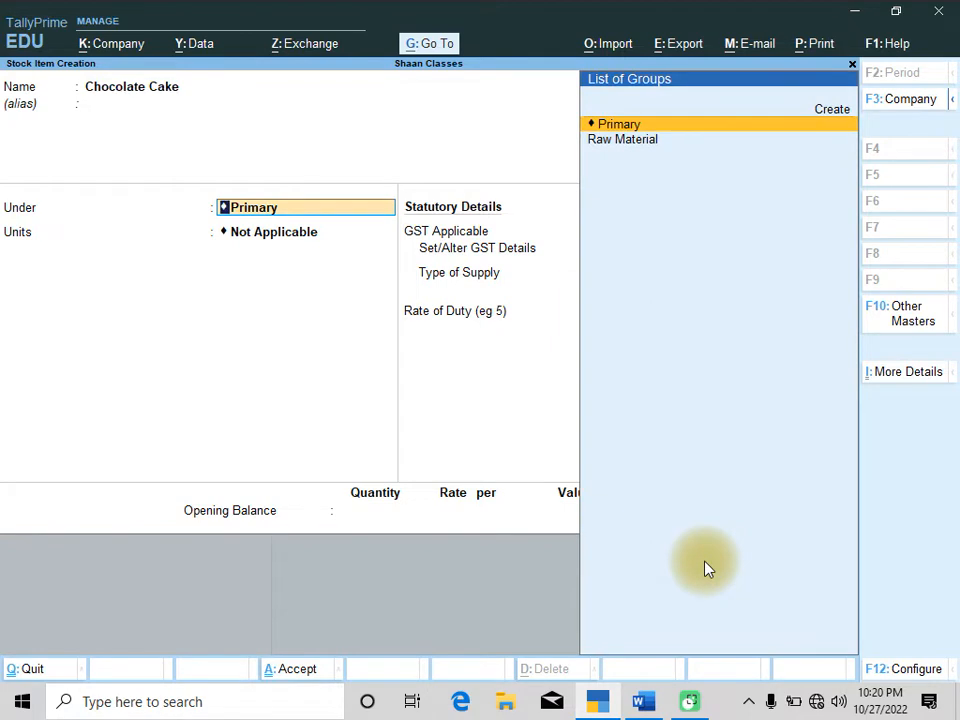
Create a new stock group named Final Product under Primary and assign the item to it
key("Up")
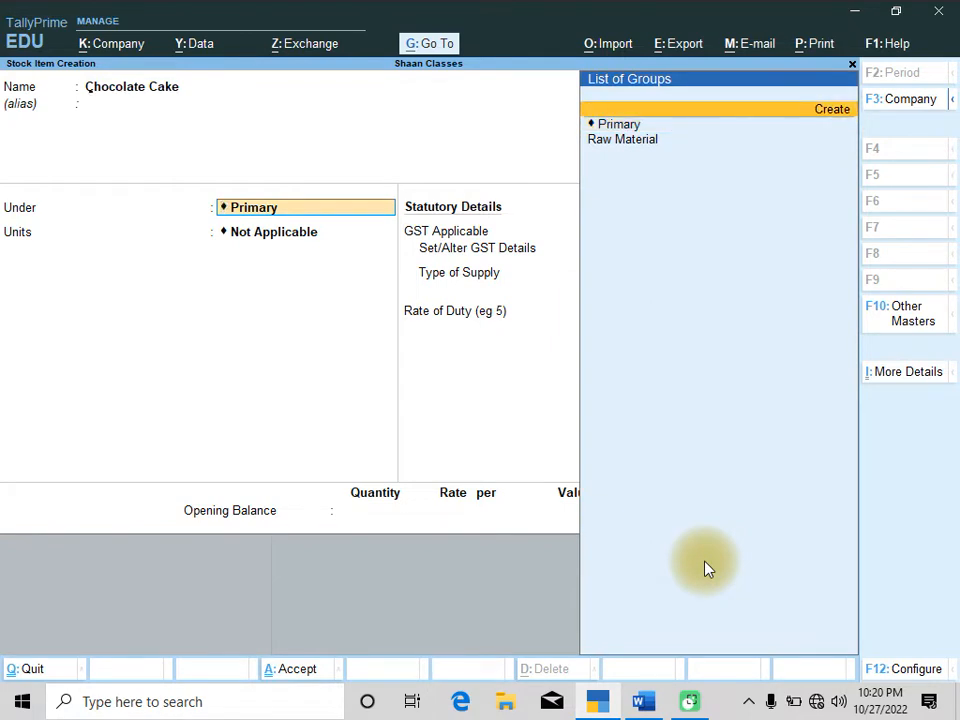
key("Return")
type("Fina")
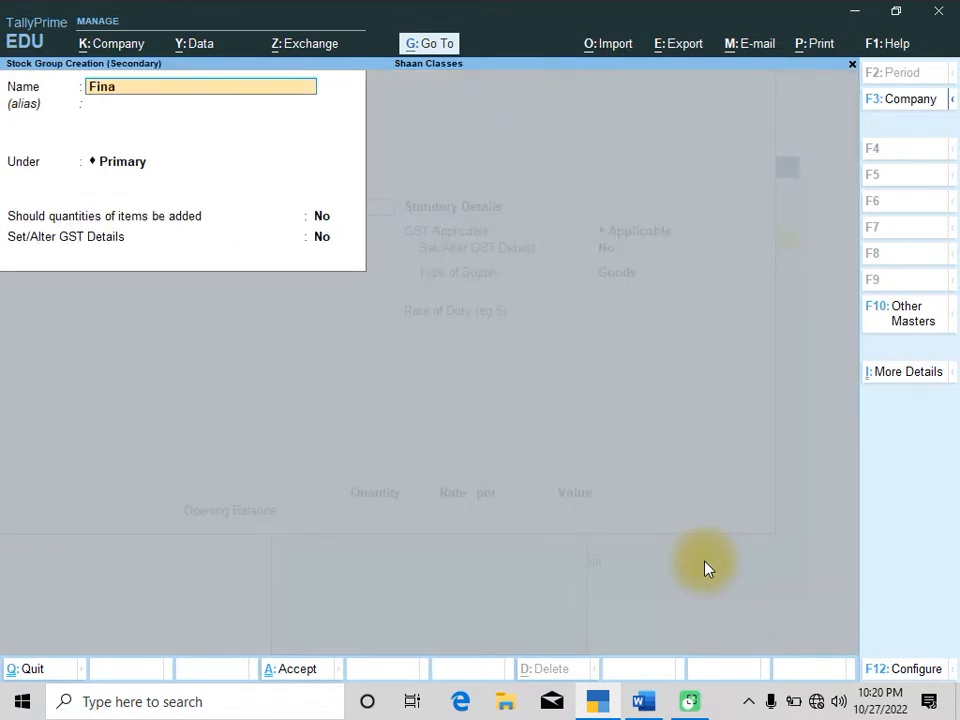
type("l Product")
key("Return")
key("Return")
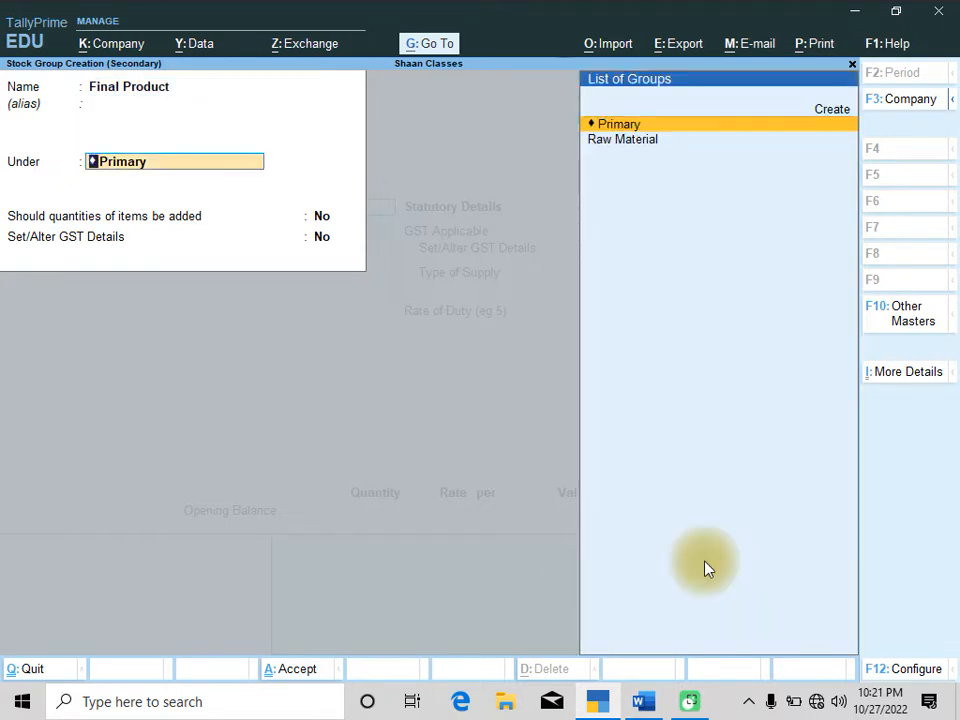
key("Return")
key("y")
key("Return")
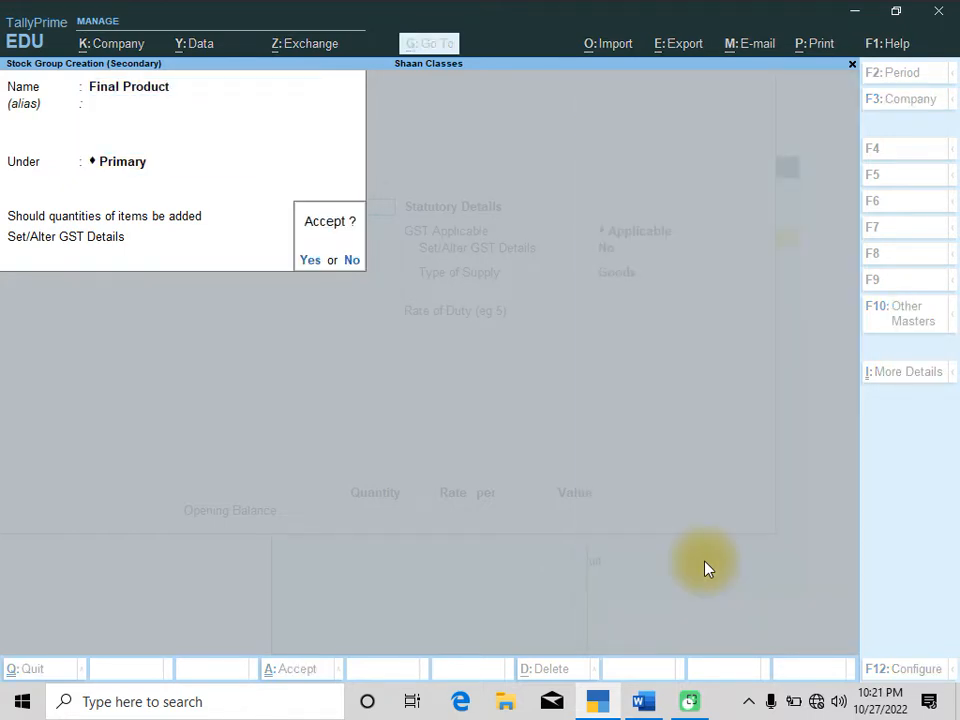
key("y")
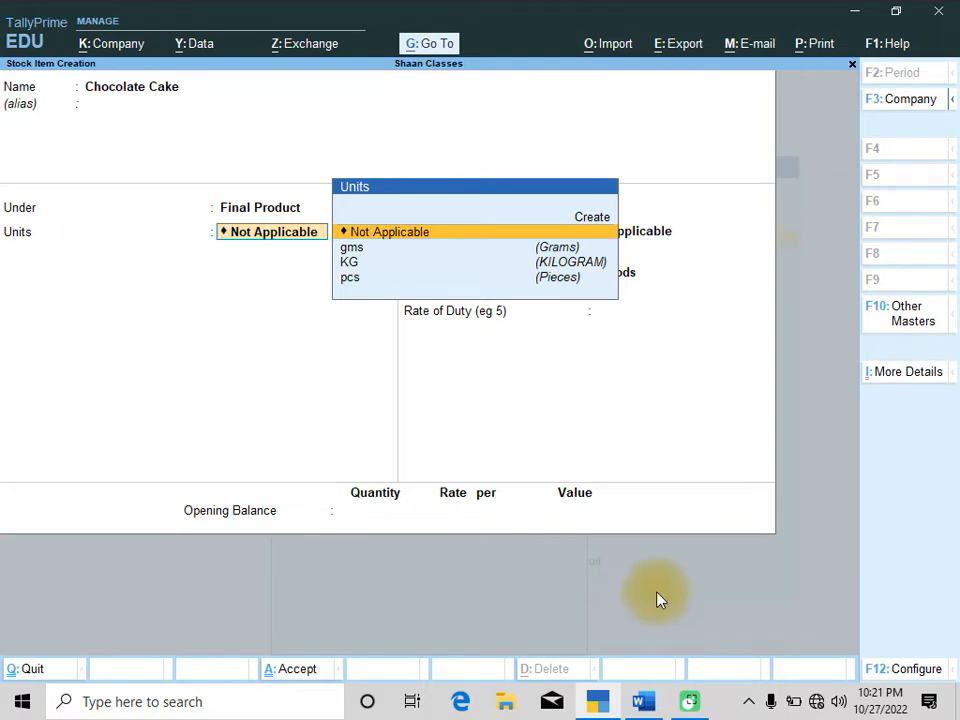
Create a simple unit with symbol pound, formal name Pounds, UQC Not Applicable and 3 decimal places for the item
left_click(643, 700)
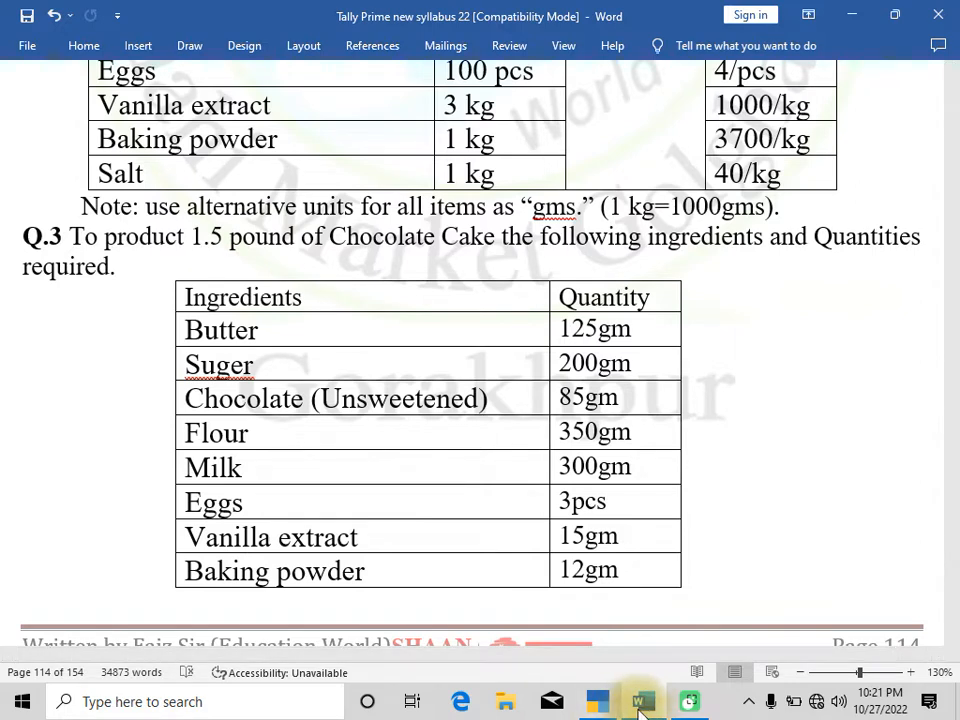
left_click(598, 701)
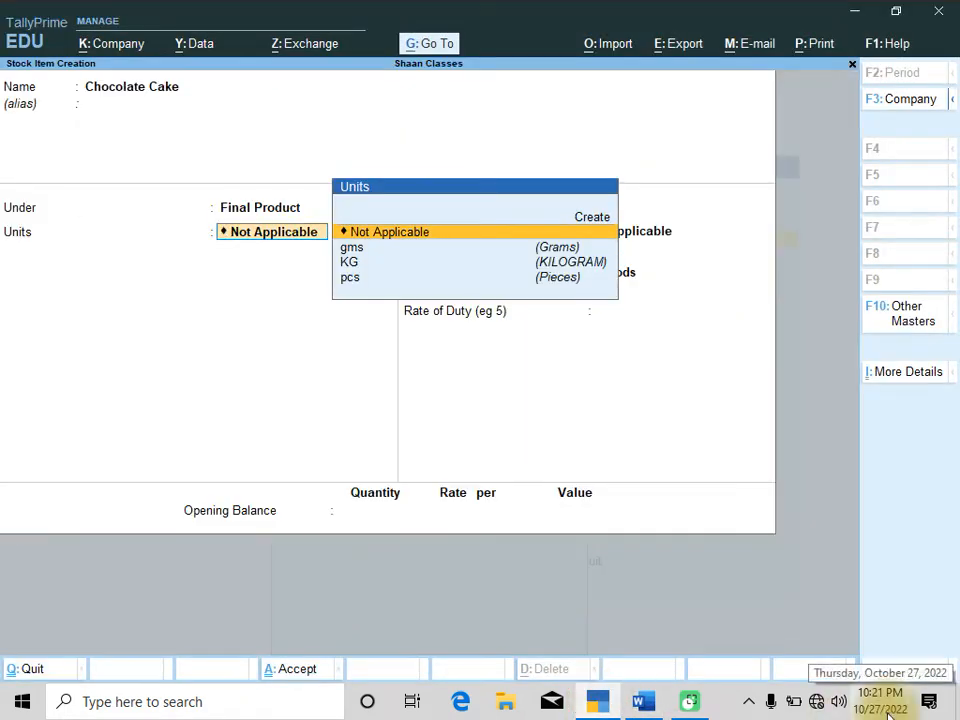
key("Up")
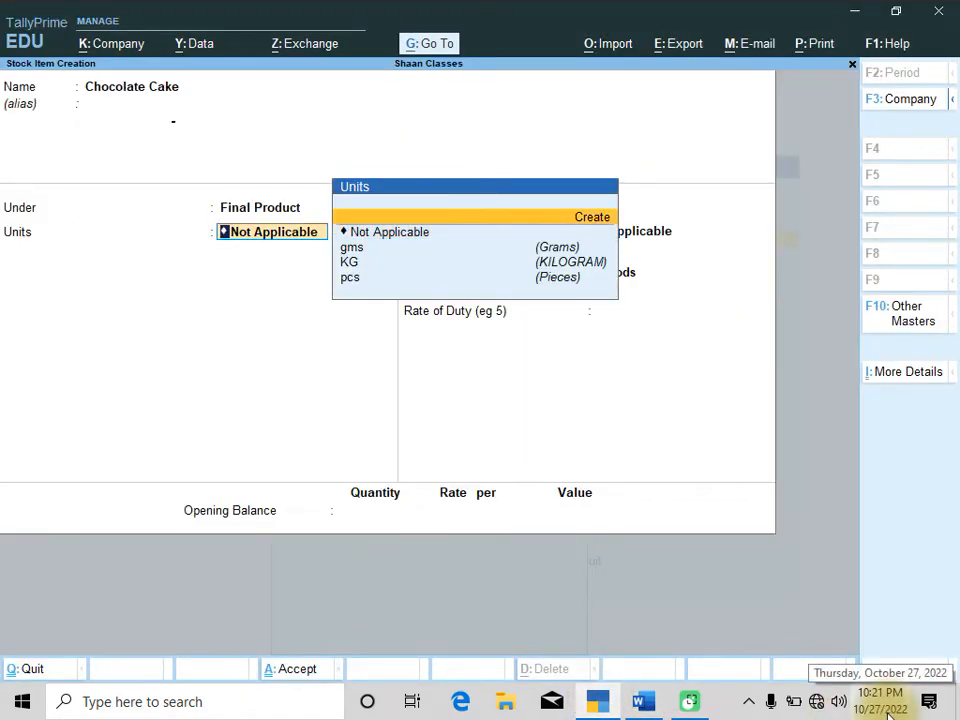
key("Return")
type("pouh")
key("BackSpace")
type("nd")
key("Return")
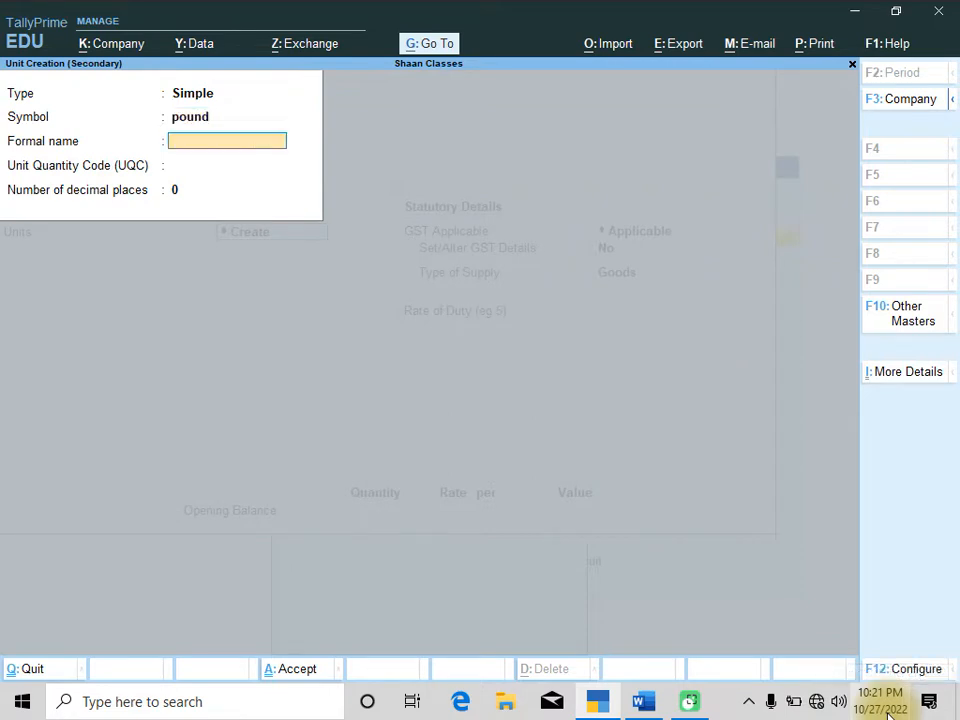
type("Pounds")
key("Return")
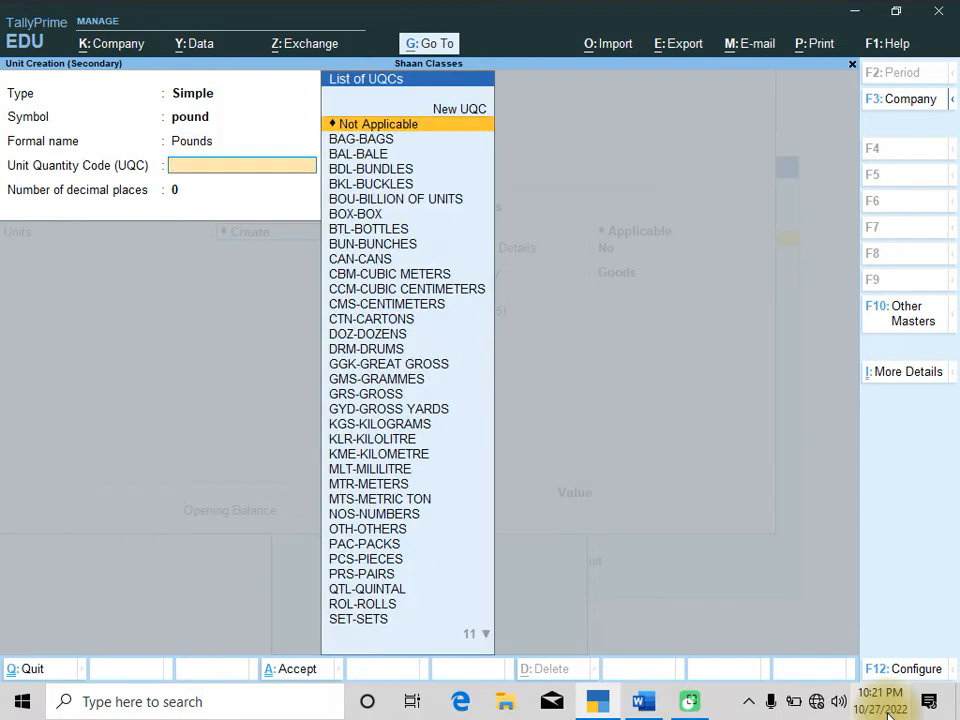
key("Return")
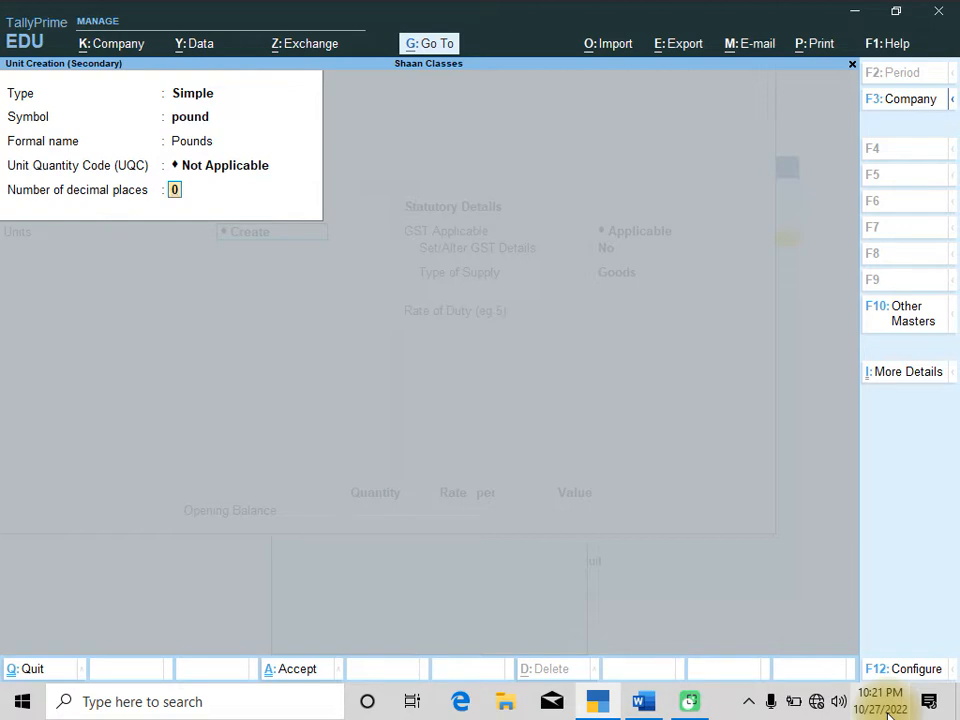
type("3")
key("Return")
key("Return")
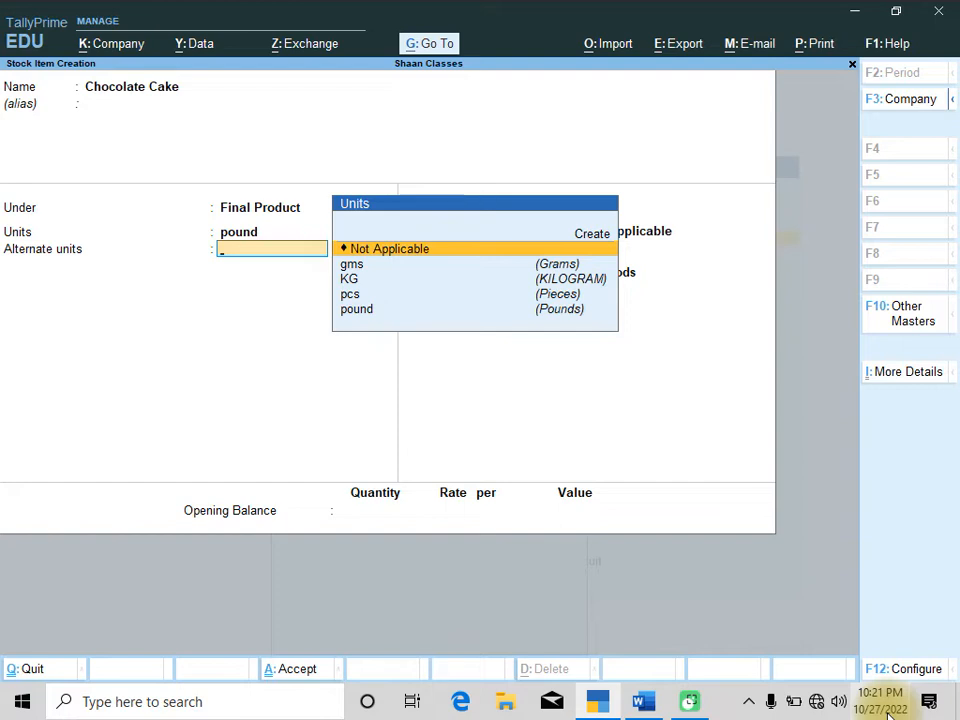
Configure stock item creation to show more configurations and enable Set Components List (Bill of Materials)
key("F12")
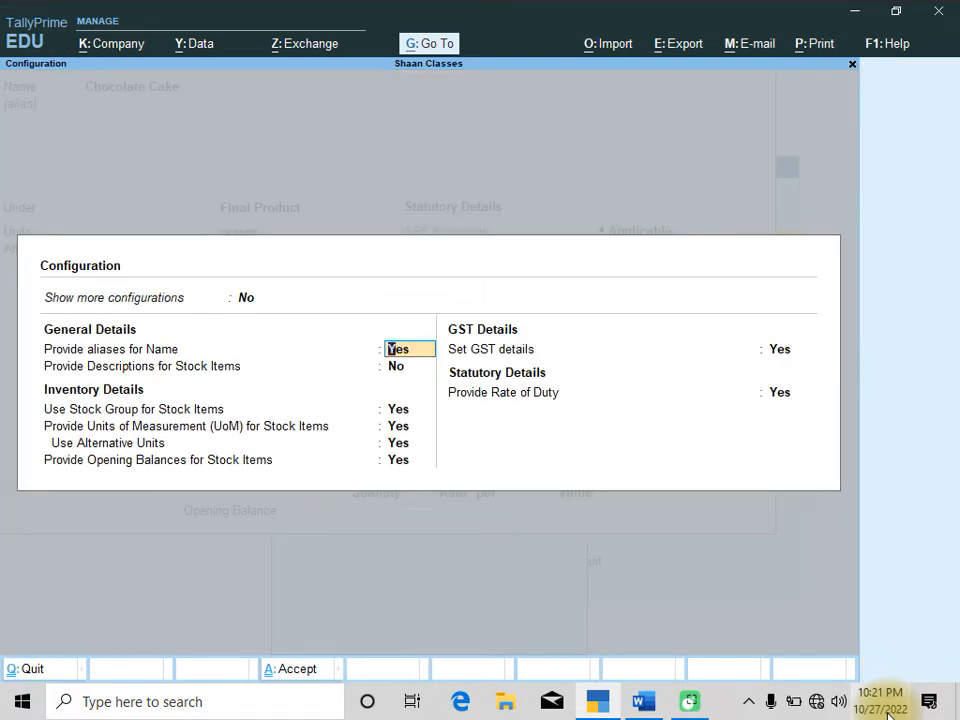
key("Up")
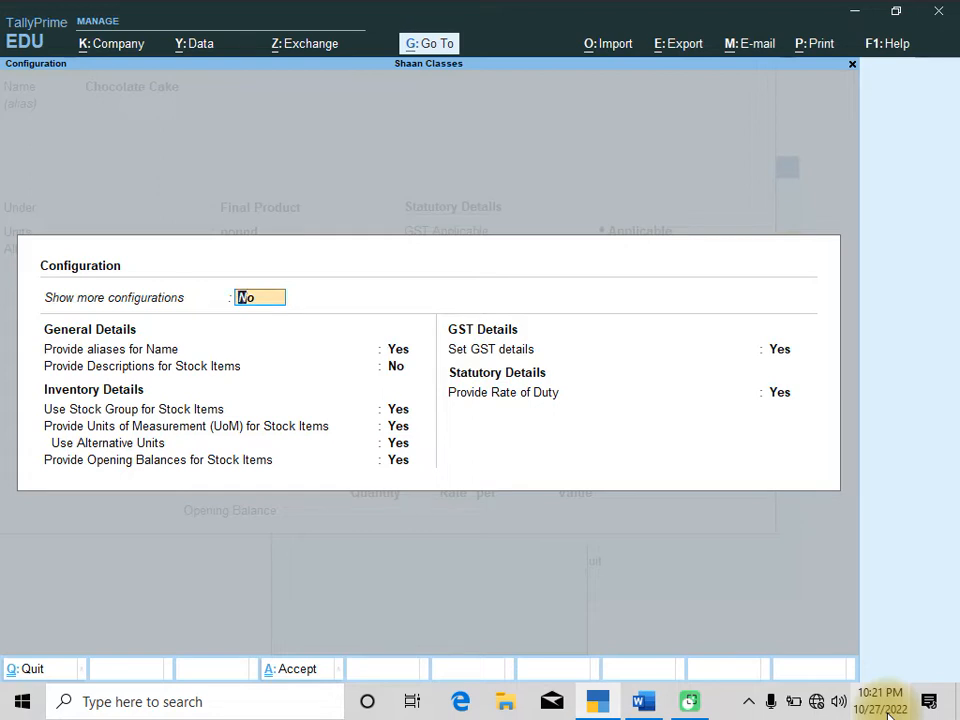
type("y")
key("Return")
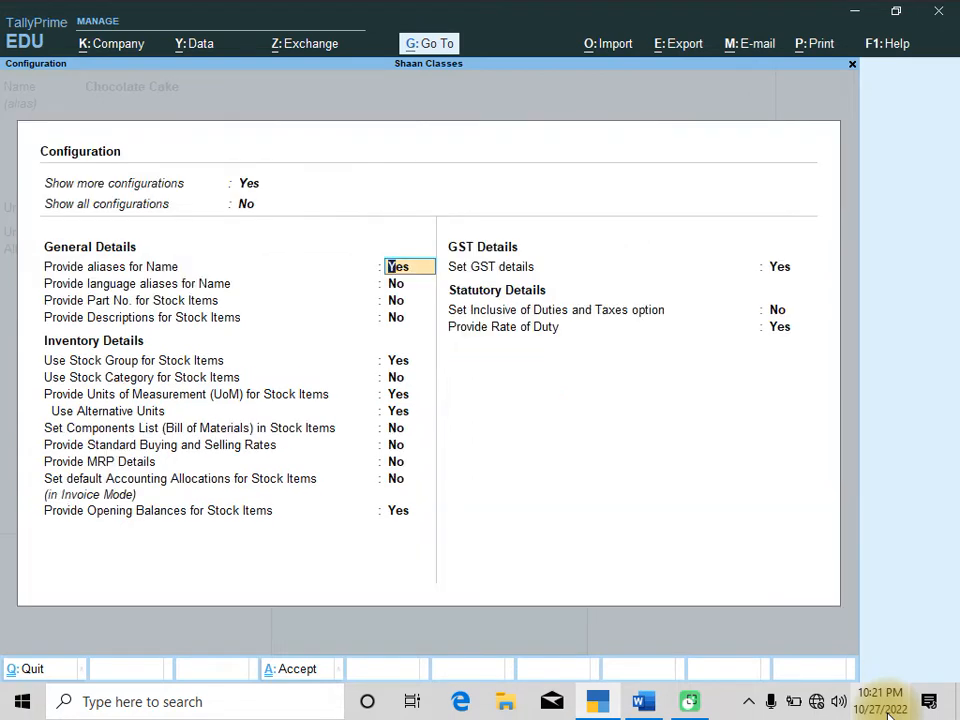
key("Down")
key("Down")
key("Down")
key("Down")
key("Down")
key("Down")
key("Down")
key("Down")
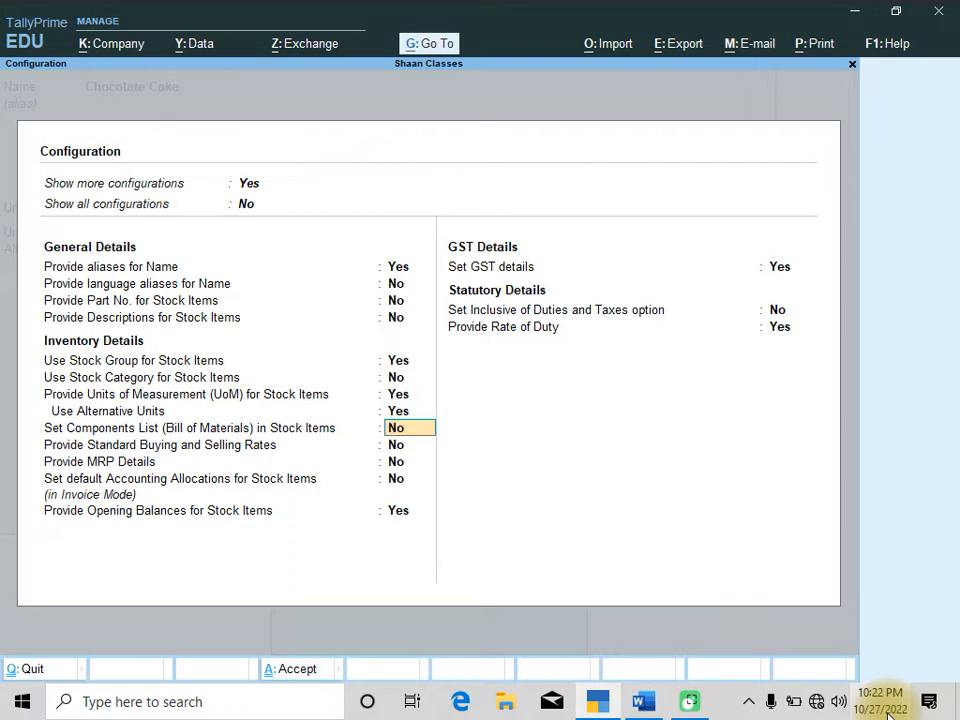
type("y")
key("Return")
key("Return")
key("Return")
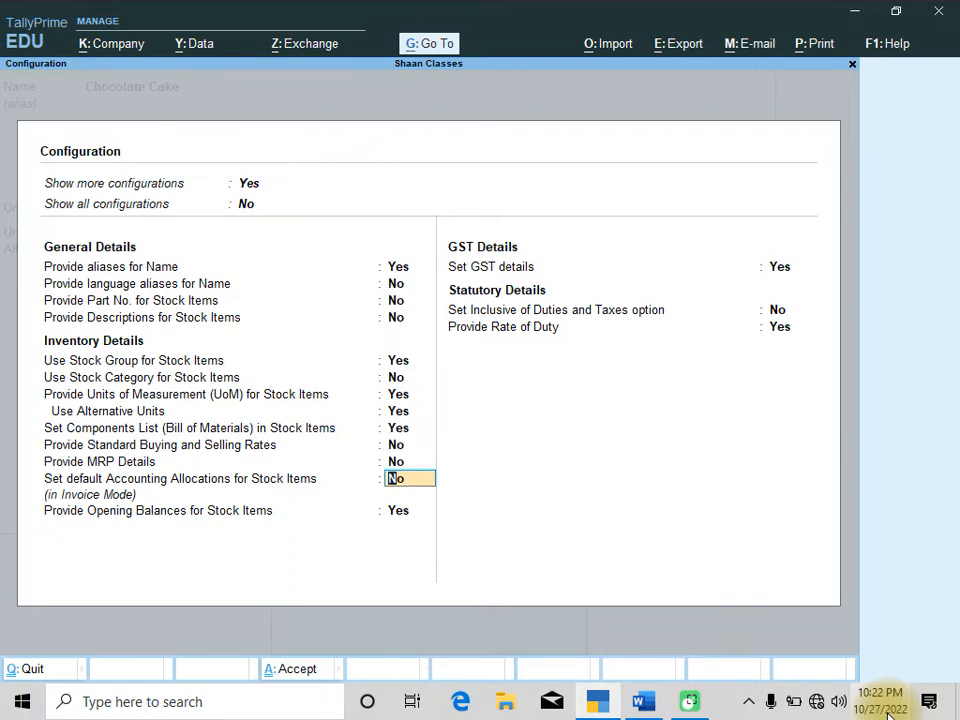
key("ctrl+a")
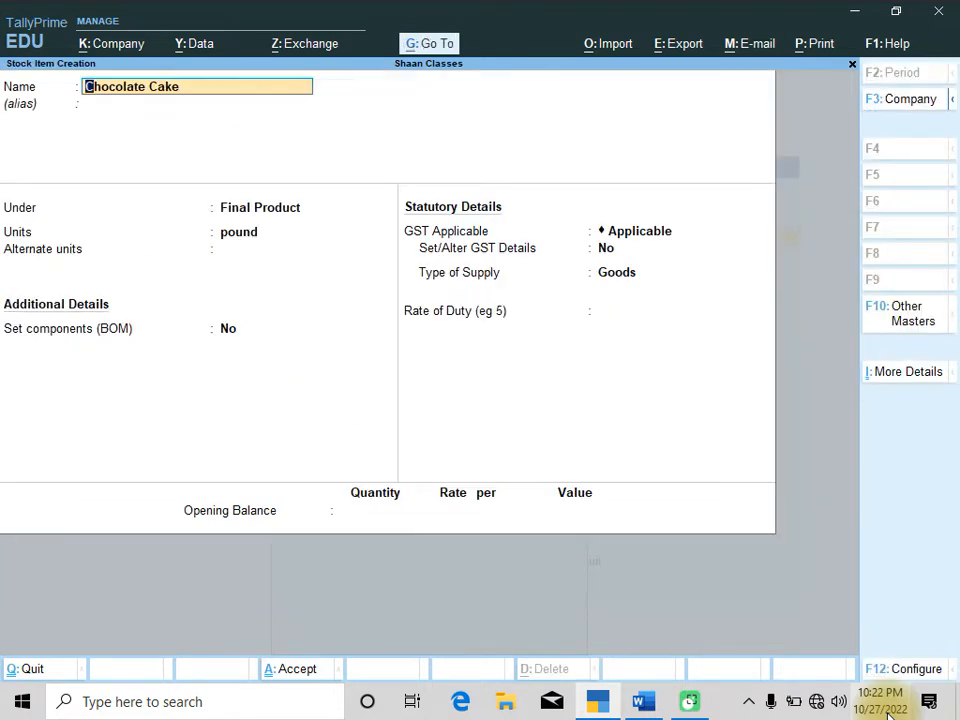
Leave the alternate units as Not Applicable and set the item's Set components (BOM) option to Yes
key("Return")
key("Return")
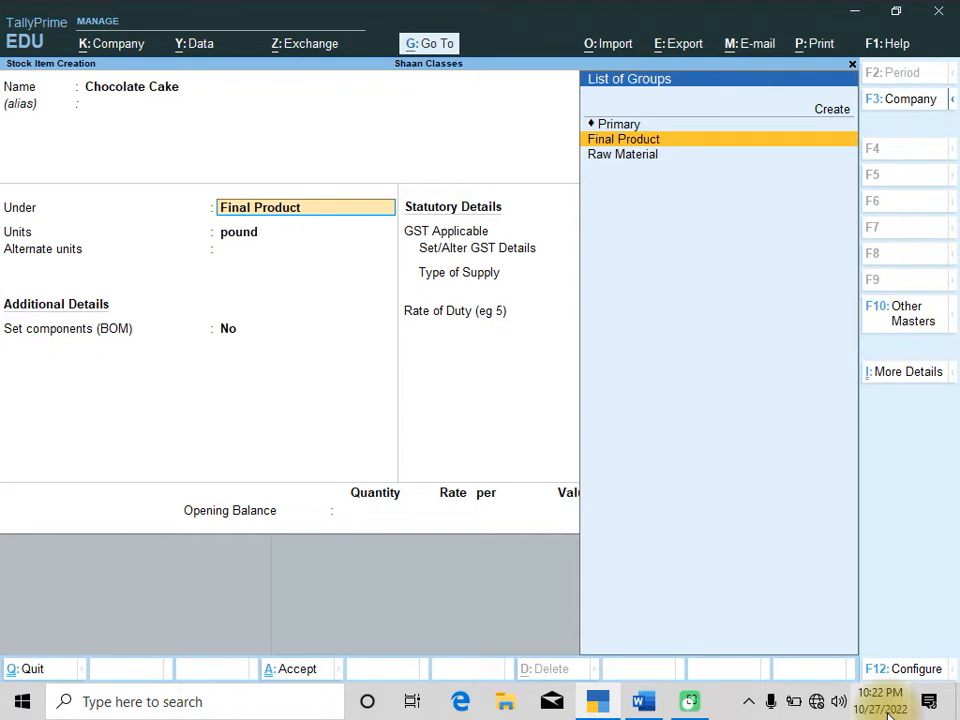
key("Return")
key("Return")
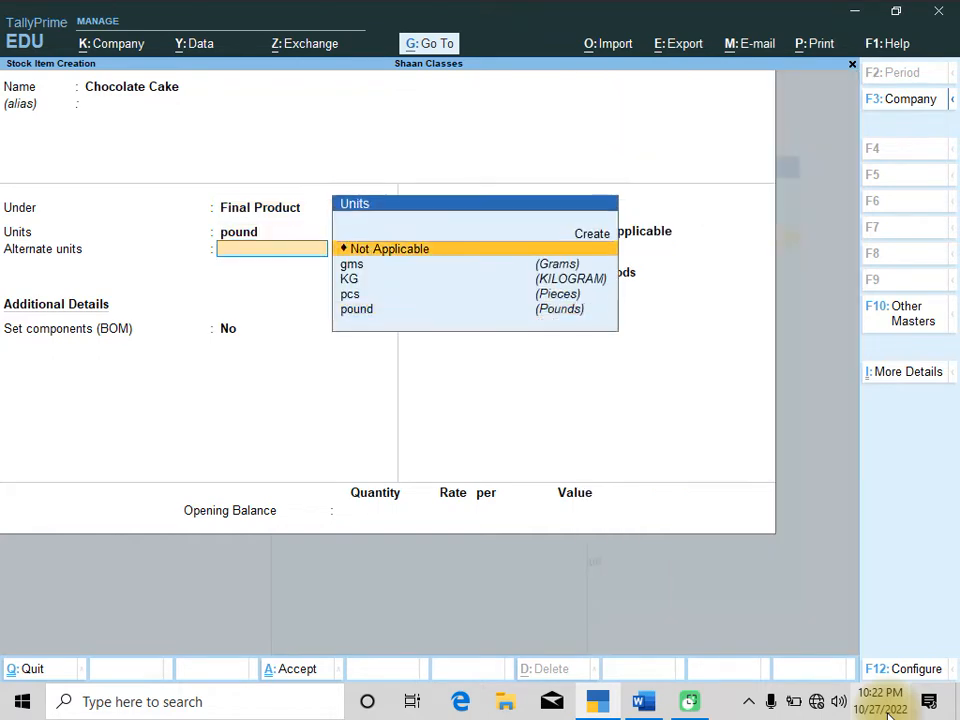
key("Return")
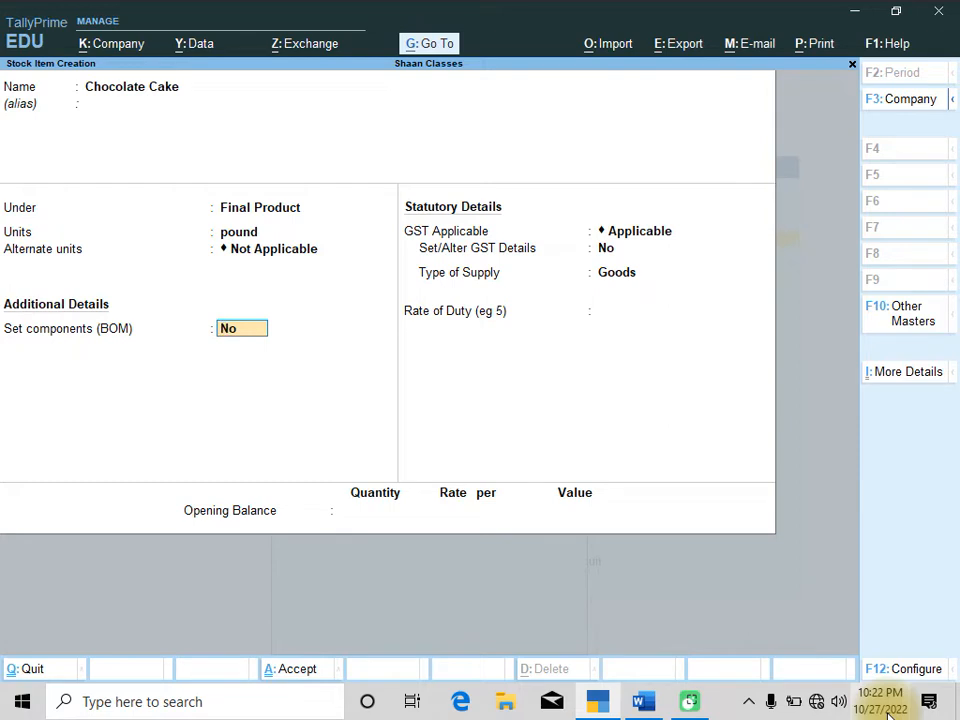
type("y")
key("Return")
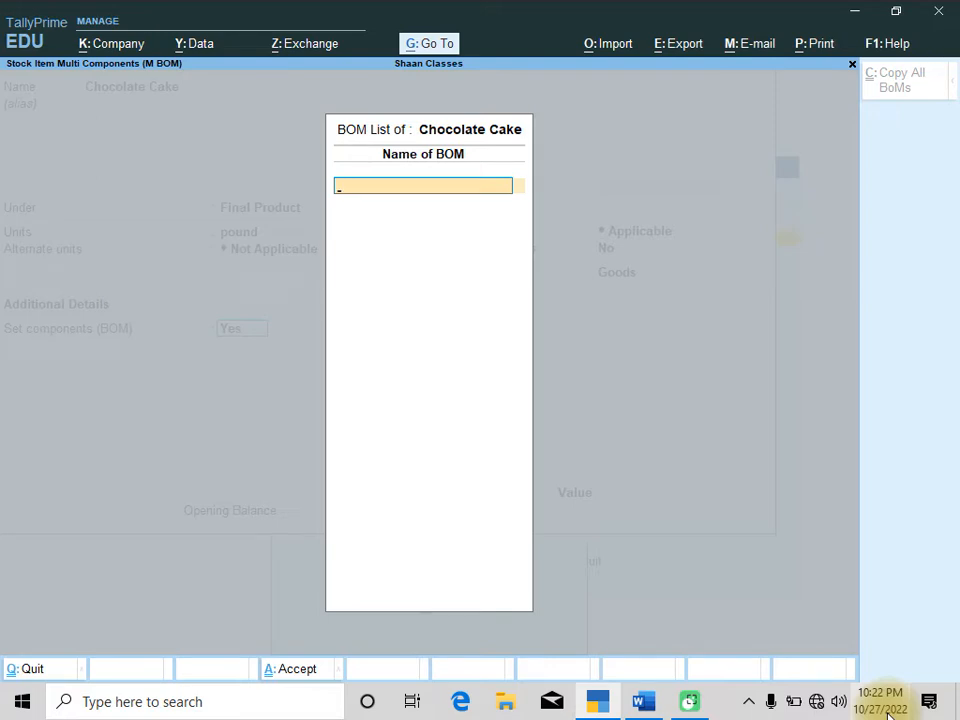
Name the BOM Material of Chocolate Cakes and set its unit of manufacture to 1.500 pound
type("Material of Choc")
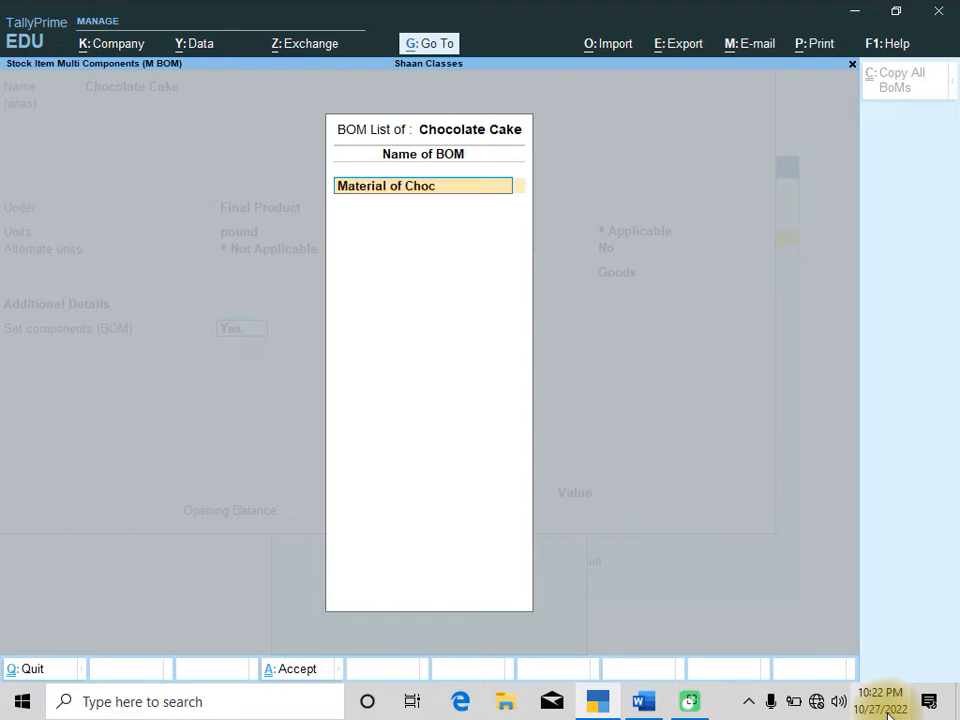
type("olate Cakes")
key("Return")
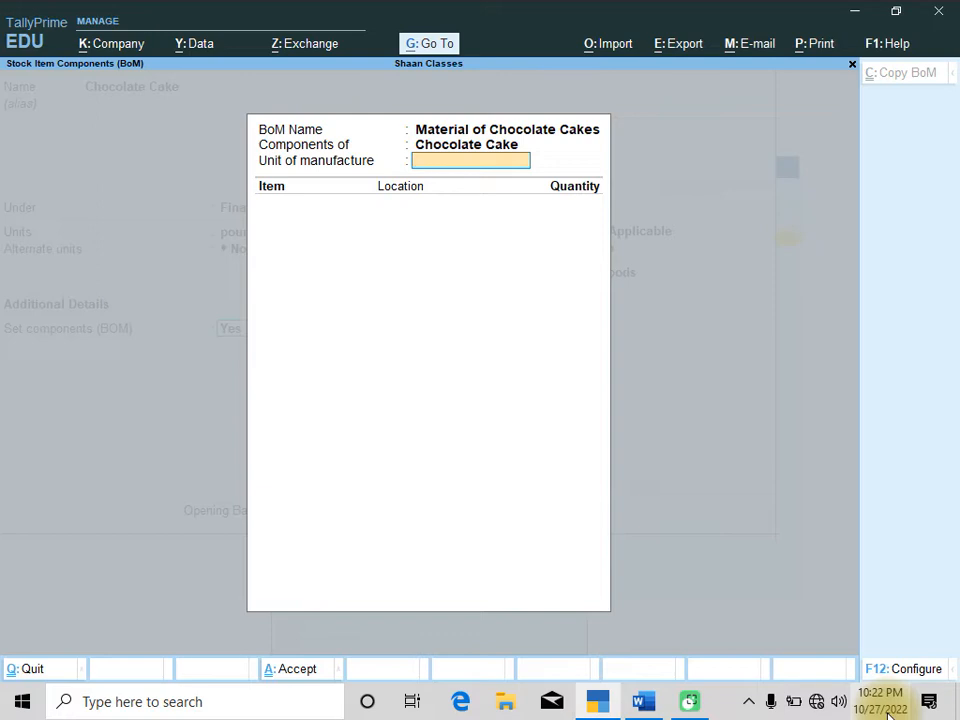
type("1.500 ")
type("pound")
key("Return")
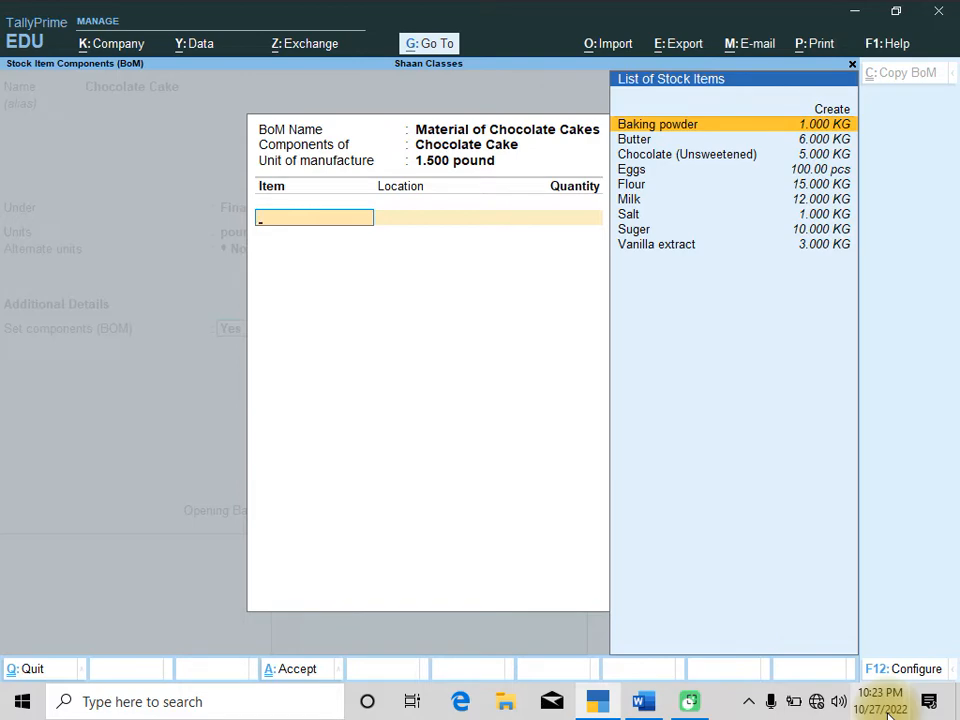
Add Butter from ALINAGAR as the first BOM component with a quantity of 125 gms
key("alt+Tab")
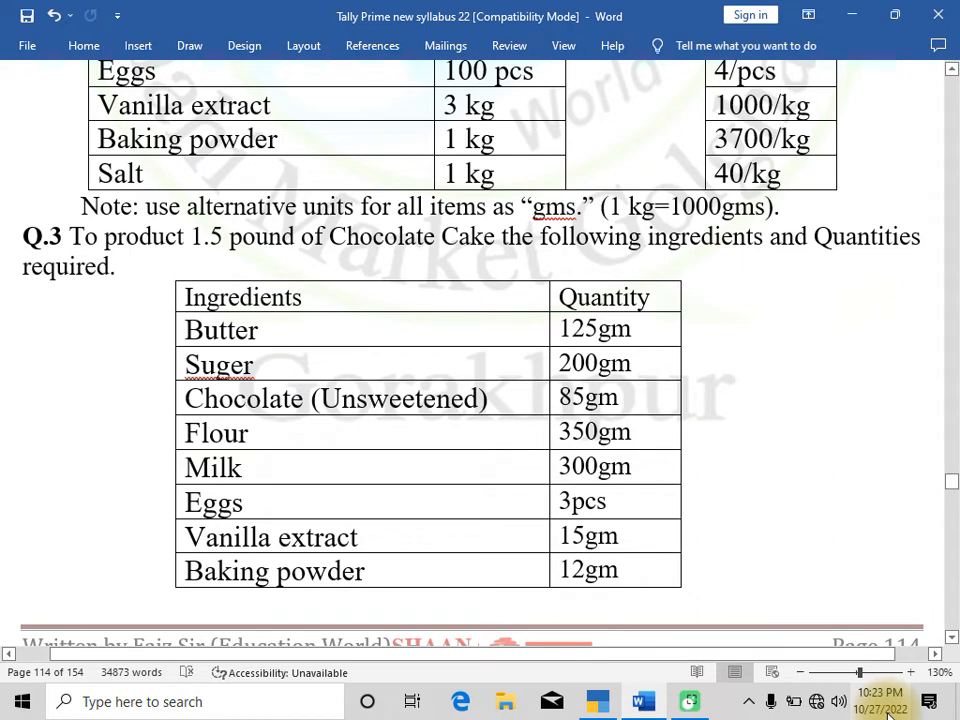
key("alt+Tab")
key("Down")
key("Return")
key("Return")
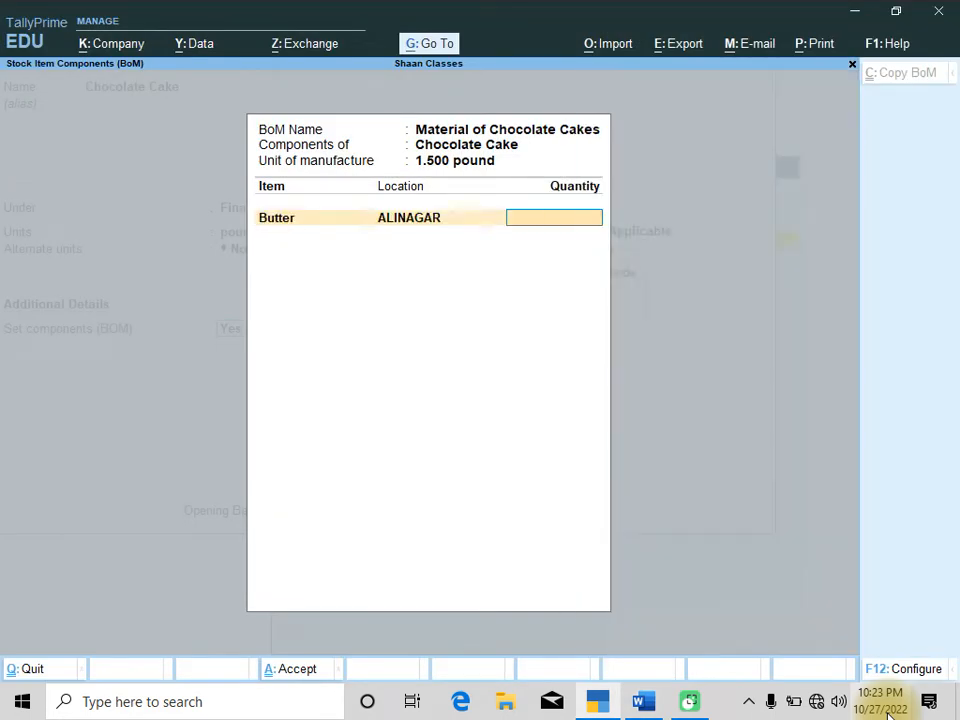
type("125gm")
key("Return")
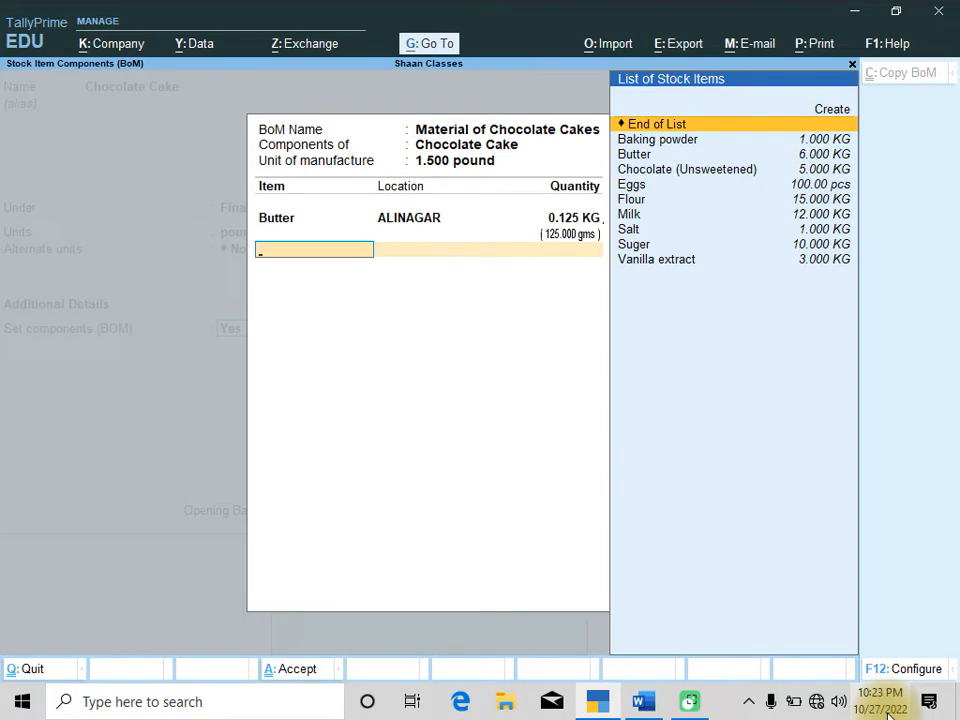
Add Suger from ALINAGAR as a BOM component with a quantity of 200 gms
key("alt+Tab")
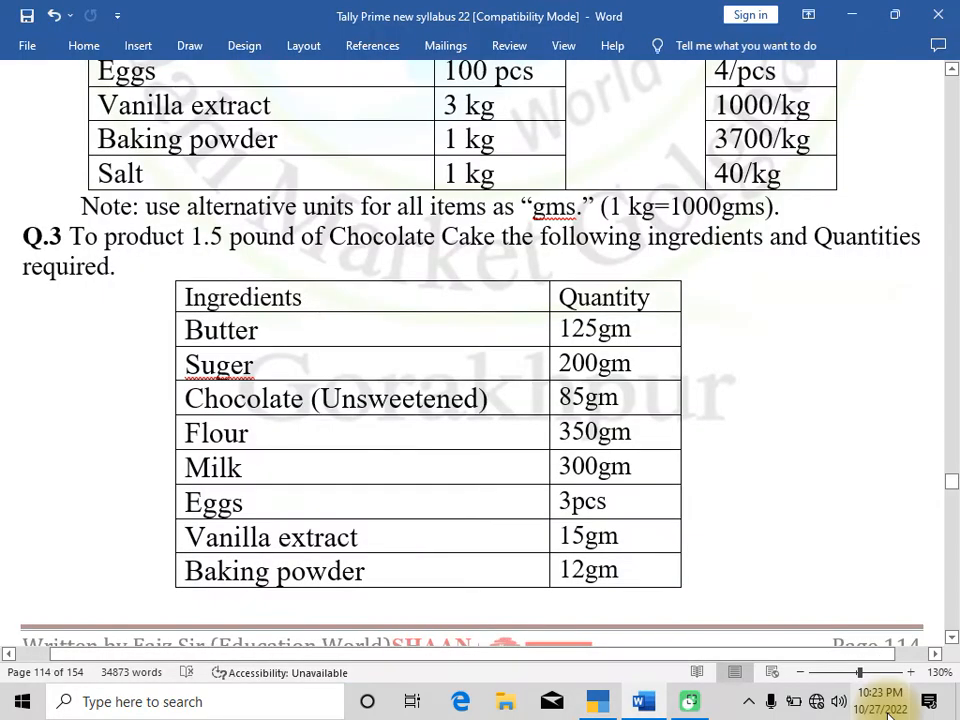
key("alt+Tab")
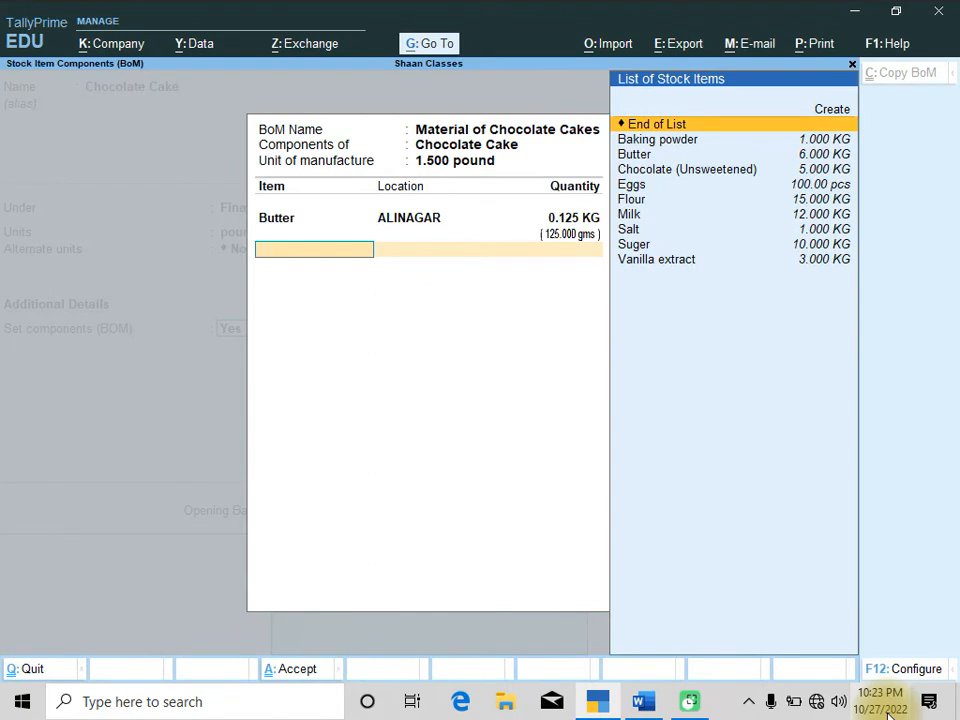
key("Down")
key("Down")
key("Down")
key("Down")
key("Down")
key("Down")
key("Down")
key("Down")
key("Return")
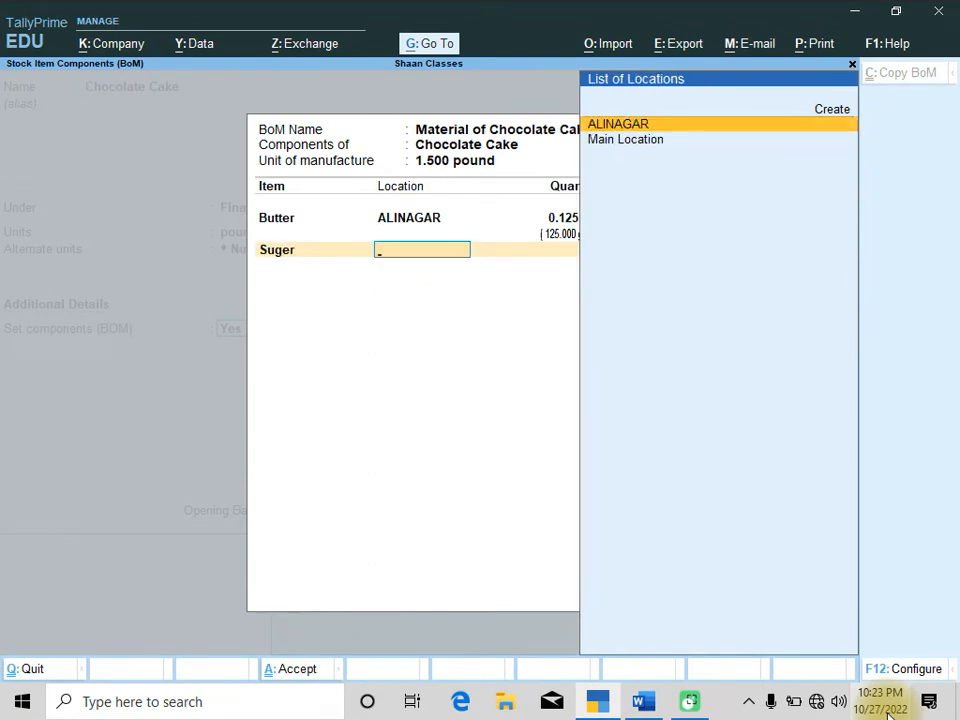
key("Return")
type("200")
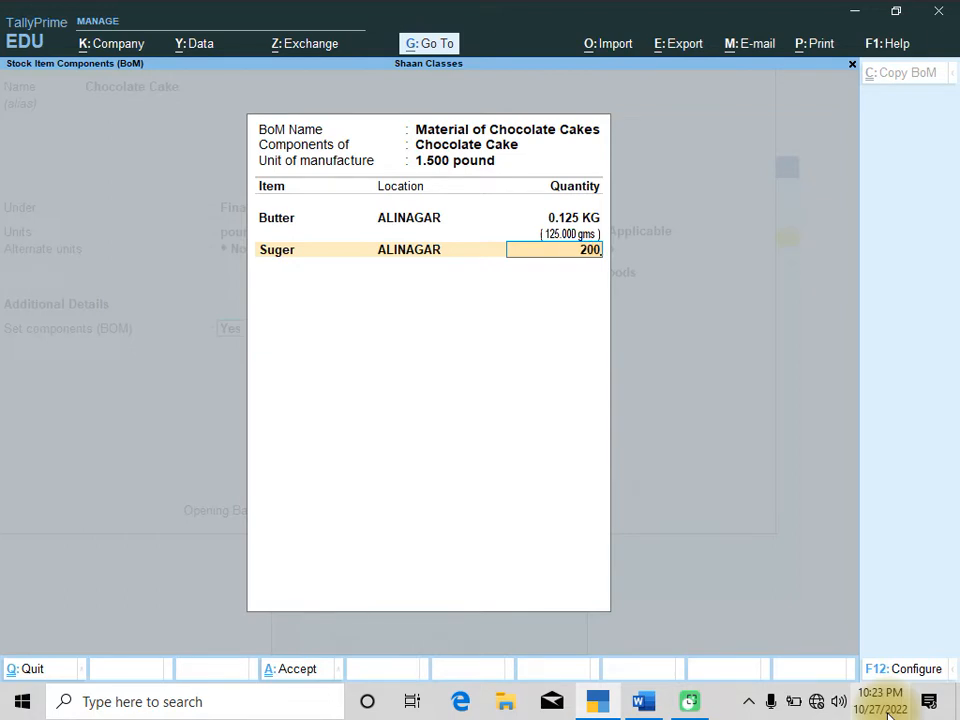
type(".000 gms")
key("Return")
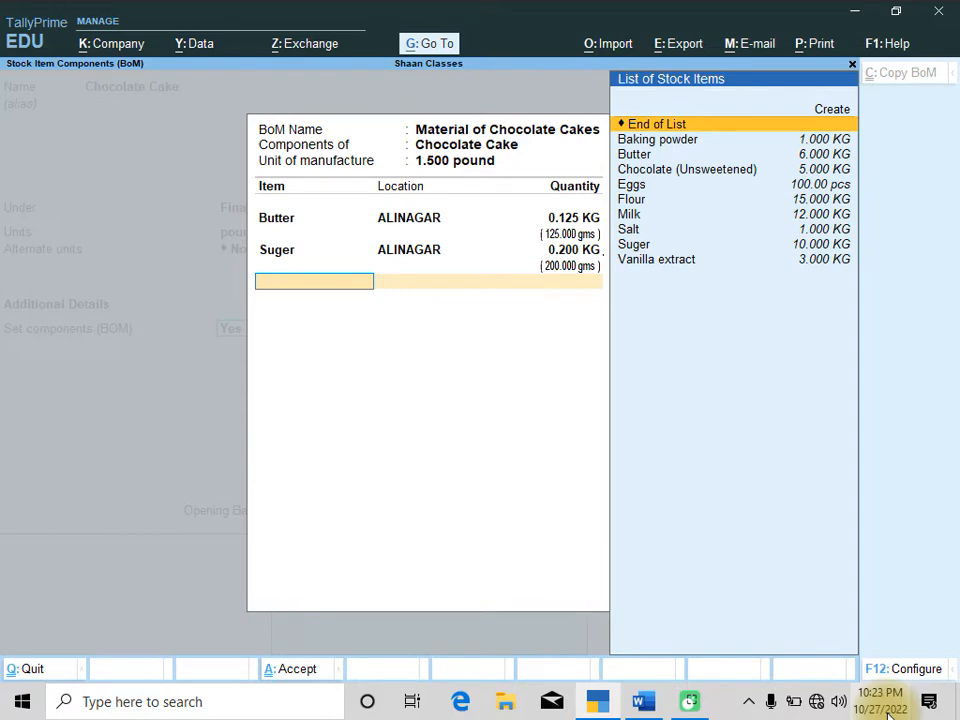
Add Chocolate (Unsweetened) from ALINAGAR as a BOM component with a quantity of 85 gms
key("alt+Tab")
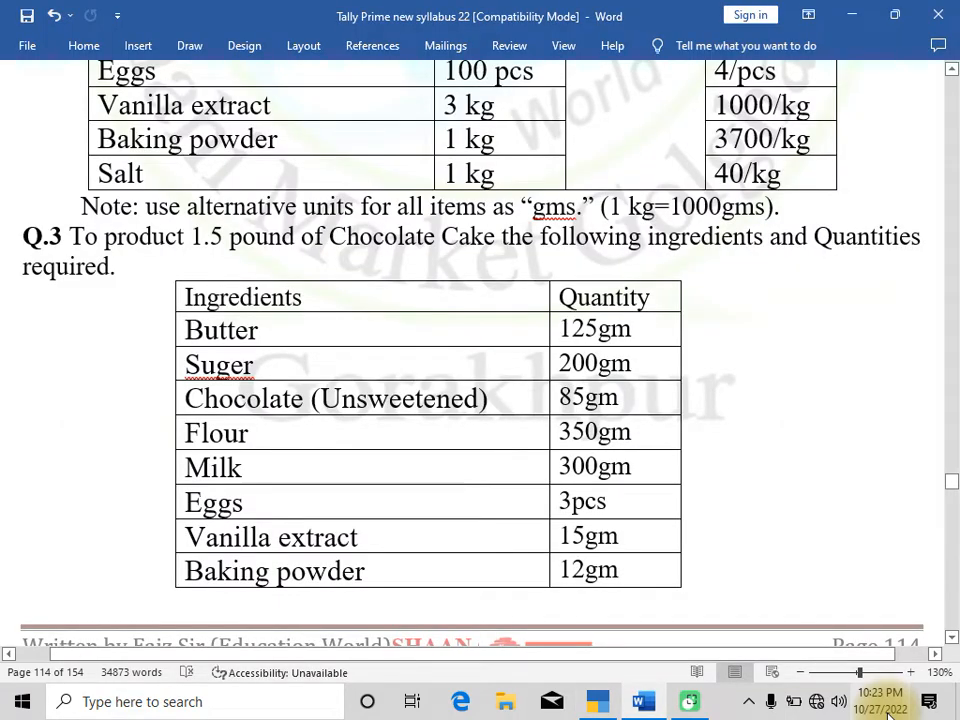
key("alt+Tab")
key("Down")
key("Down")
key("Down")
key("Return")
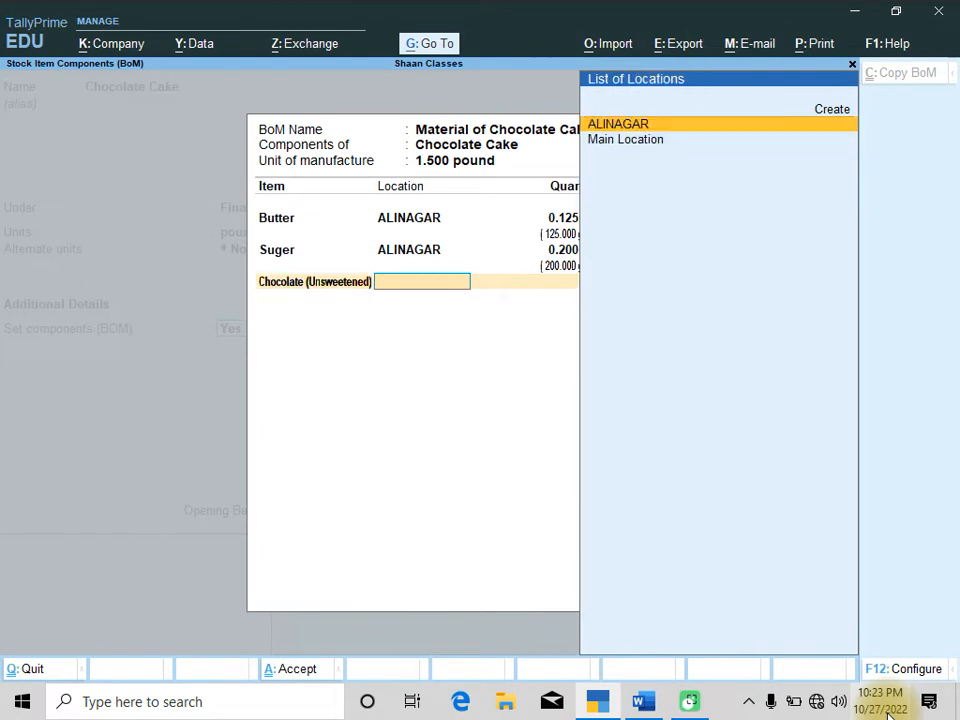
key("Return")
type("85")
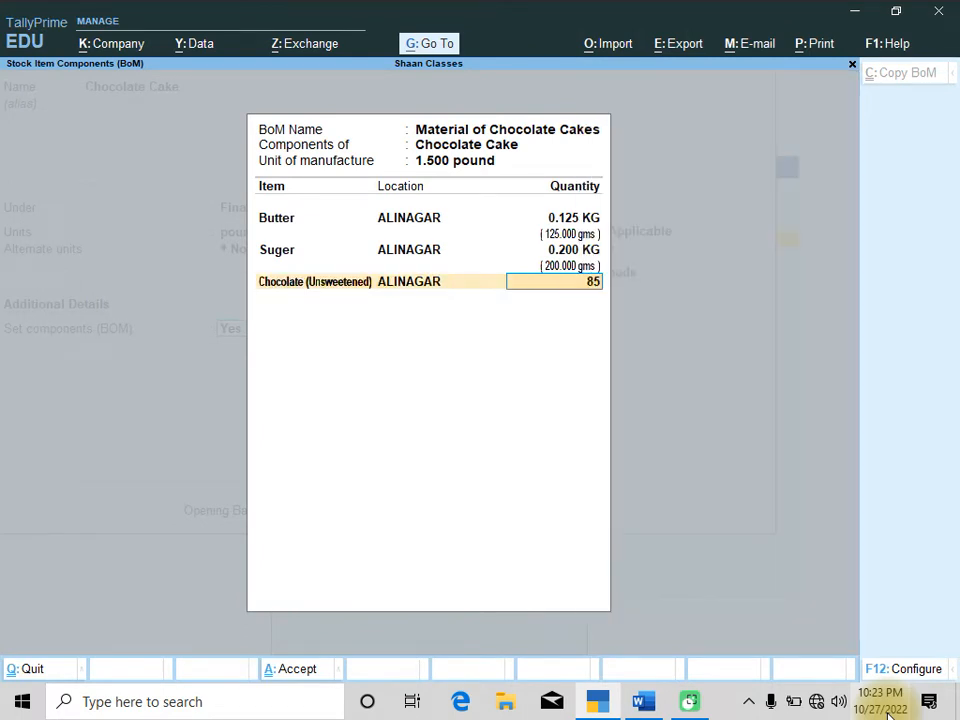
type(".000 gms")
key("Return")
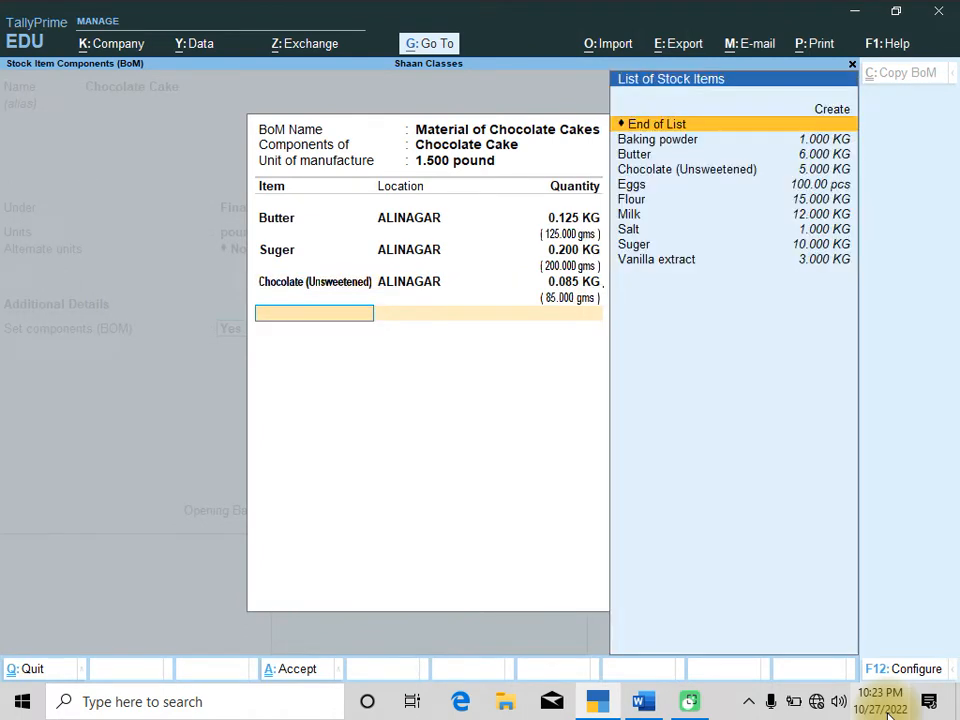
Add Flour from ALINAGAR as a BOM component with a quantity of 350 gms
key("alt+Tab")
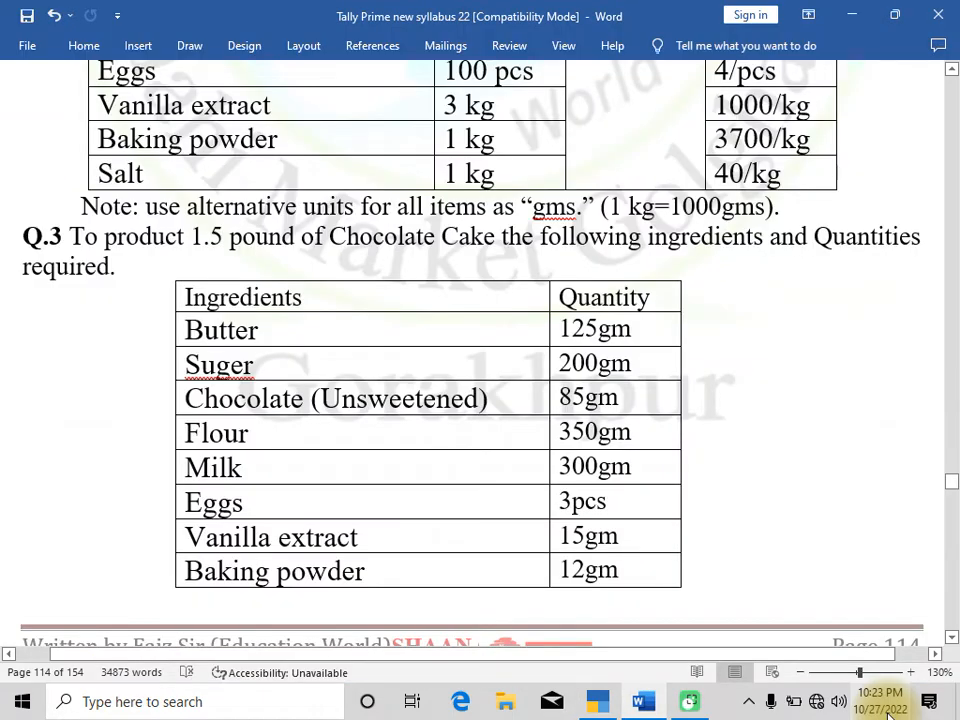
key("alt+Tab")
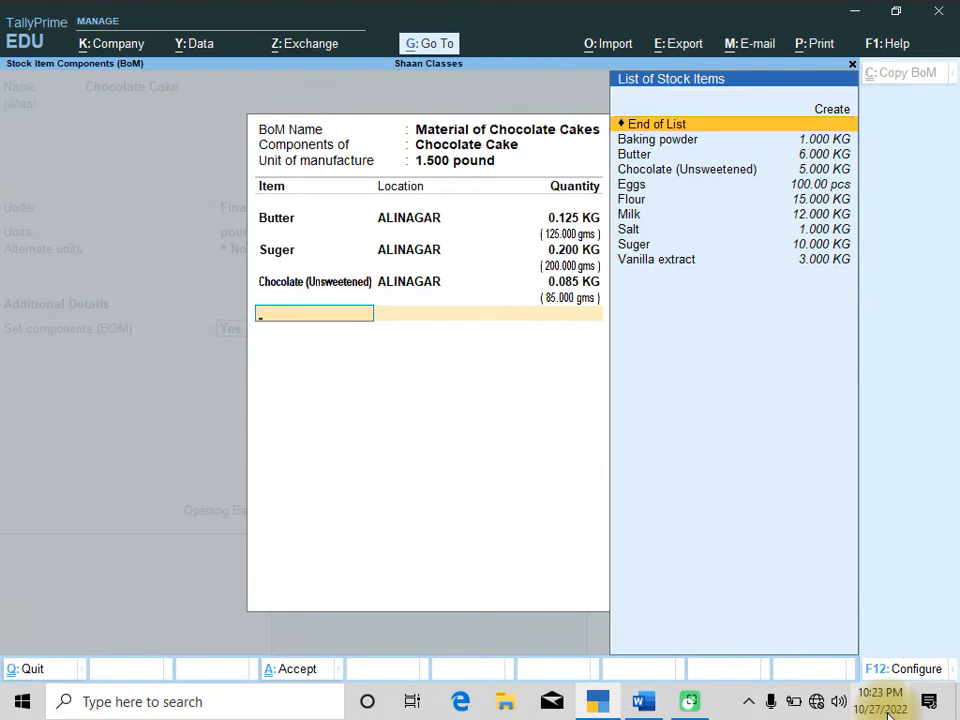
key("Down")
key("Down")
key("Down")
key("Down")
key("Down")
key("Return")
key("Return")
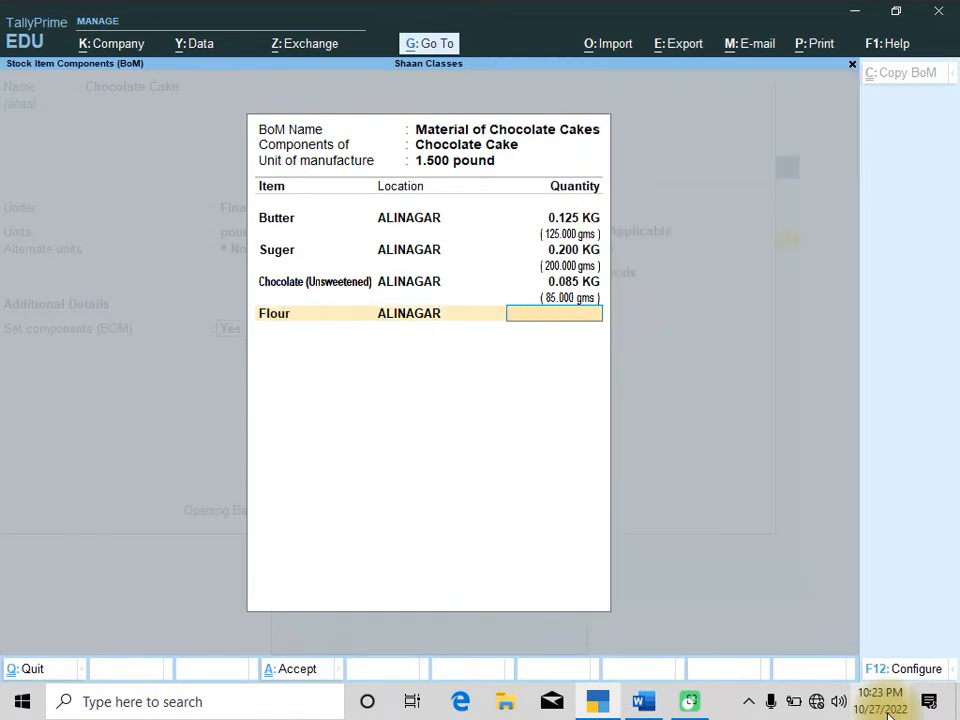
type("350g,")
key("BackSpace")
type("ms")
key("Return")
Add Milk from ALINAGAR as a BOM component with a quantity of 300 gms
key("alt+Tab")
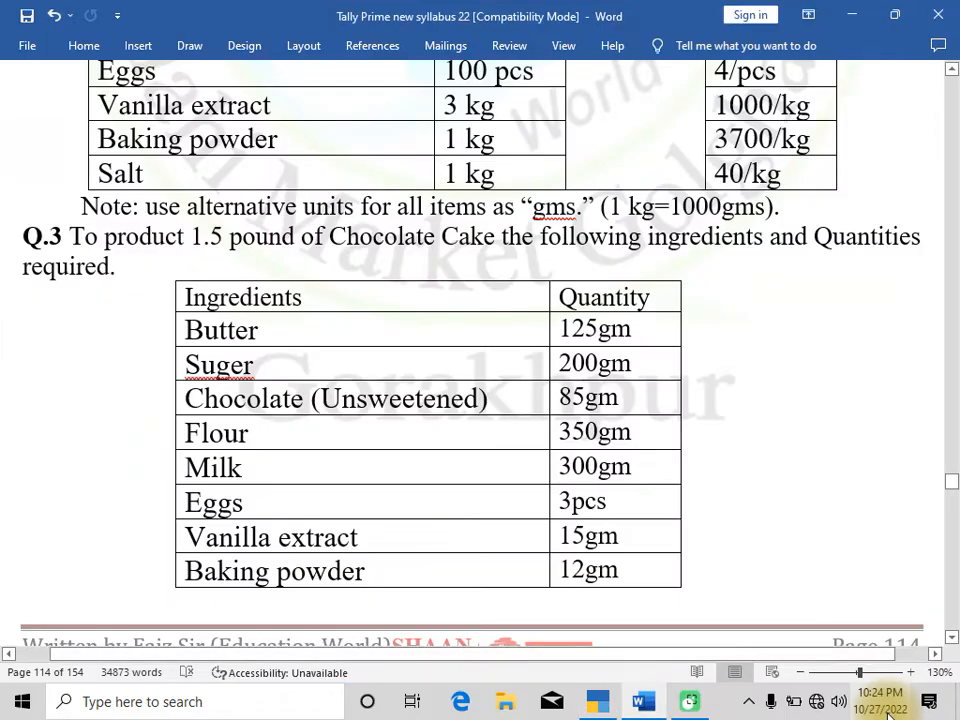
key("alt+Tab")
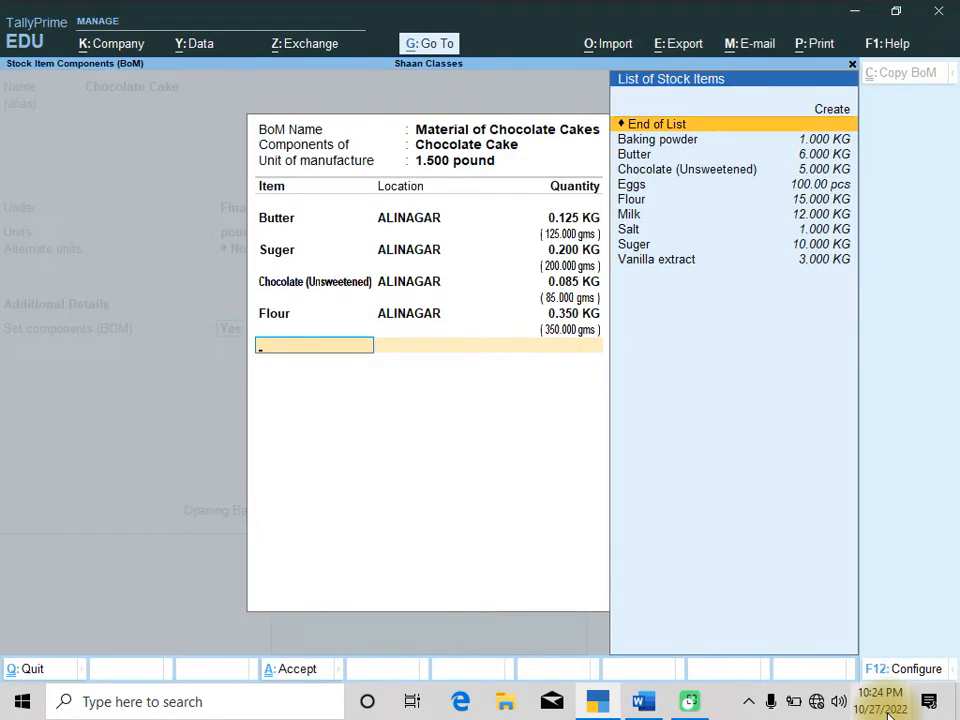
type("Mil")
key("Return")
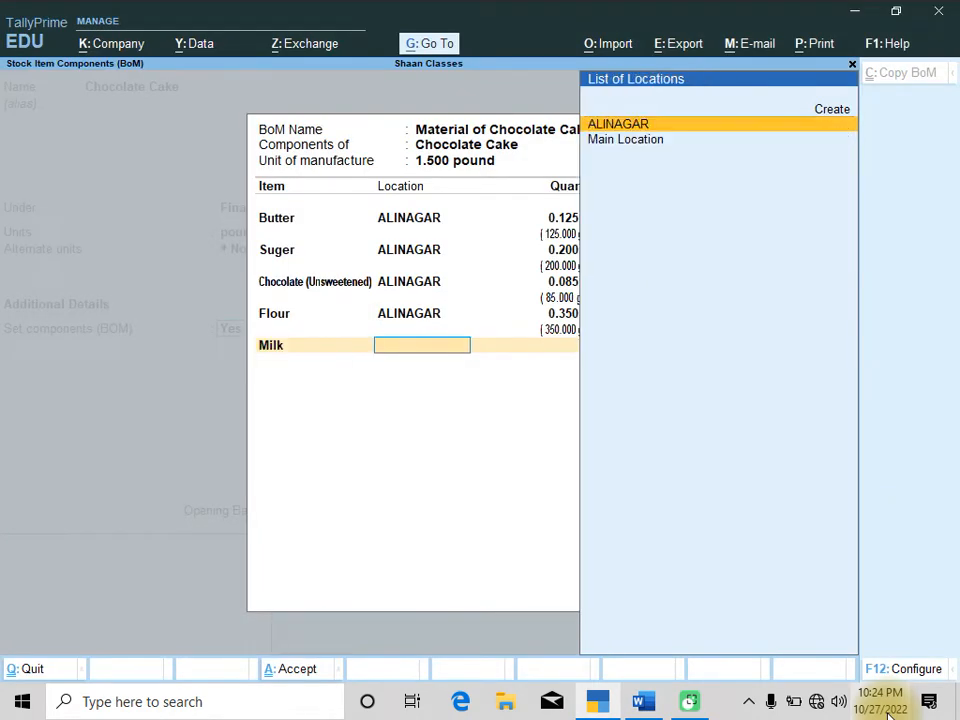
key("Return")
type("300")
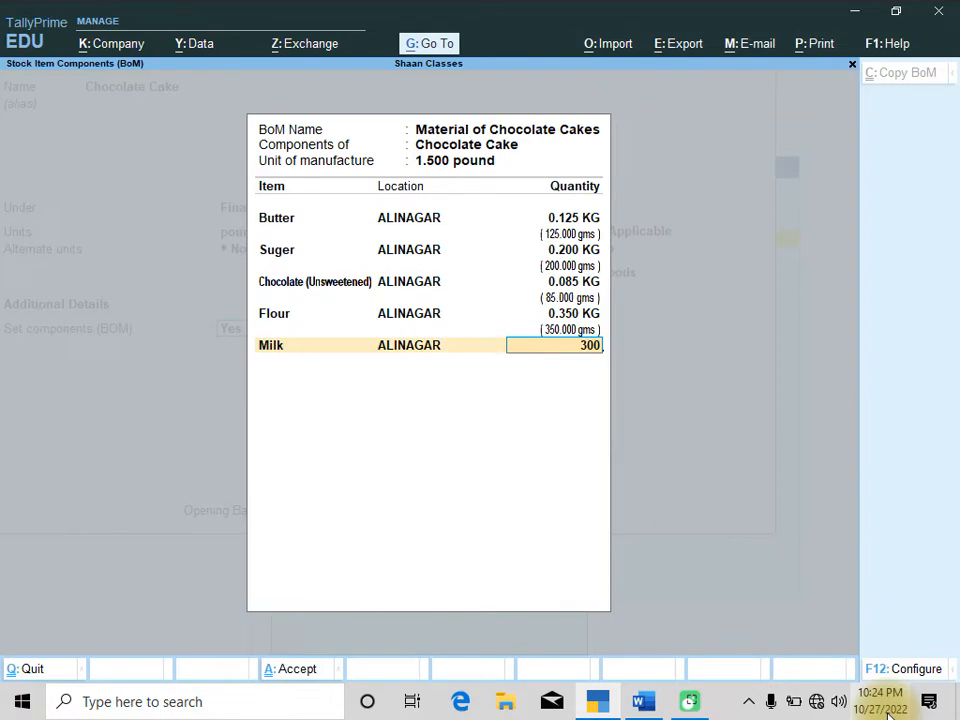
type(".000 gms")
key("Return")
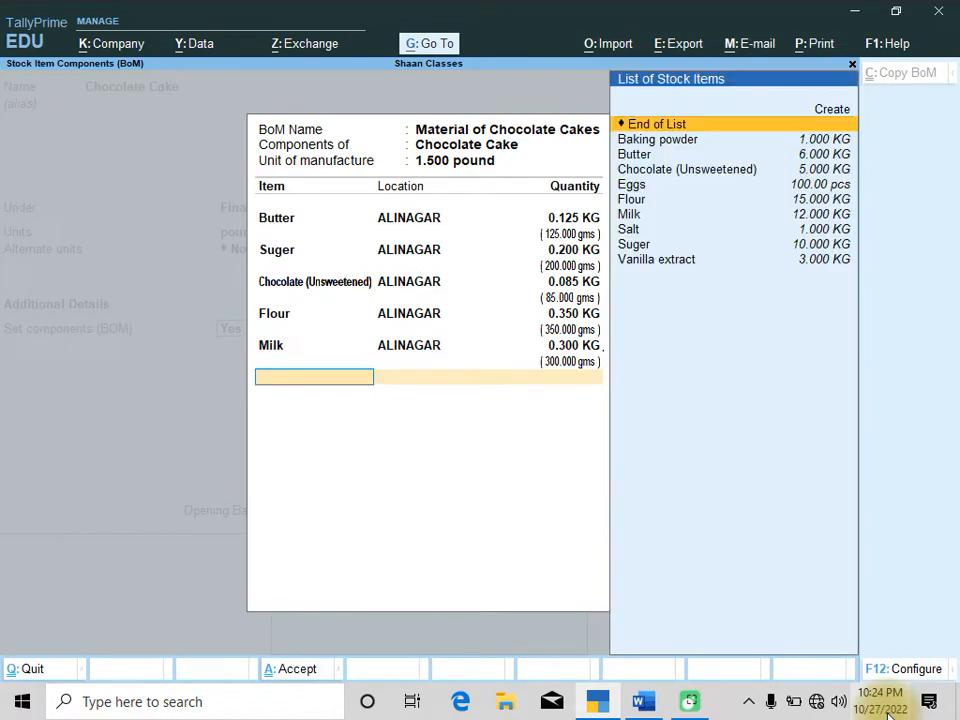
Add Eggs from ALINAGAR as a BOM component with a quantity of 3 pcs
key("alt+Tab")
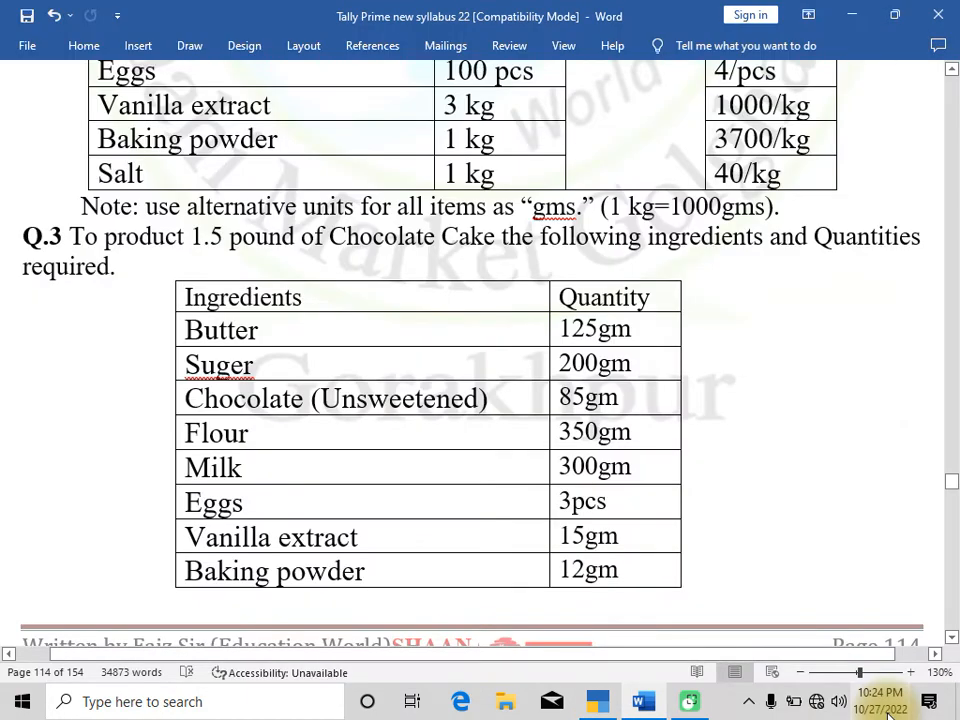
key("alt+Tab")
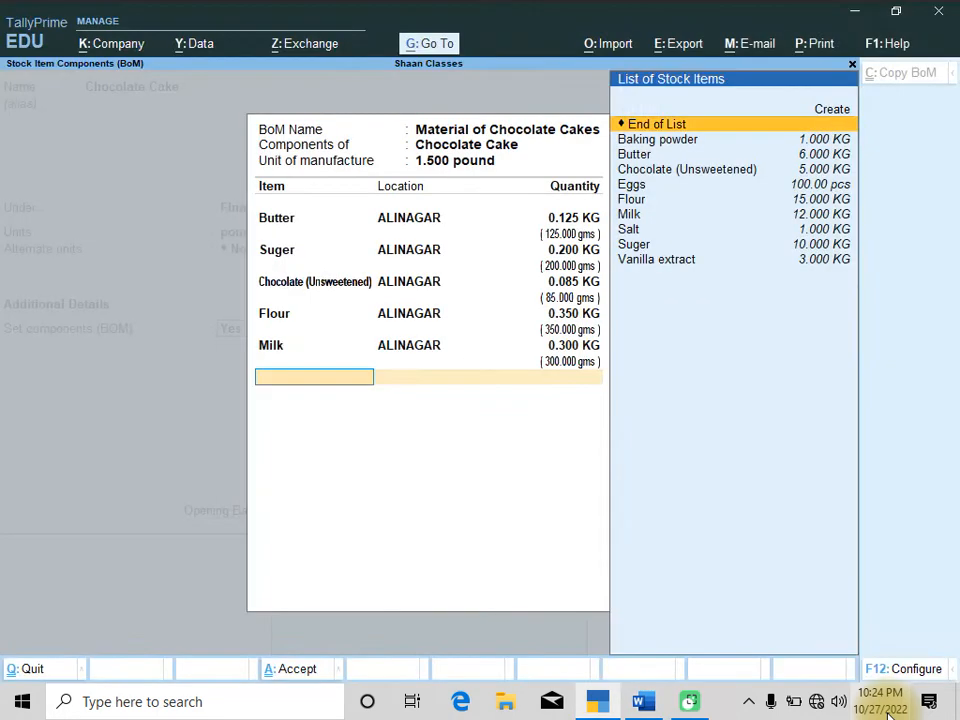
type("Egg")
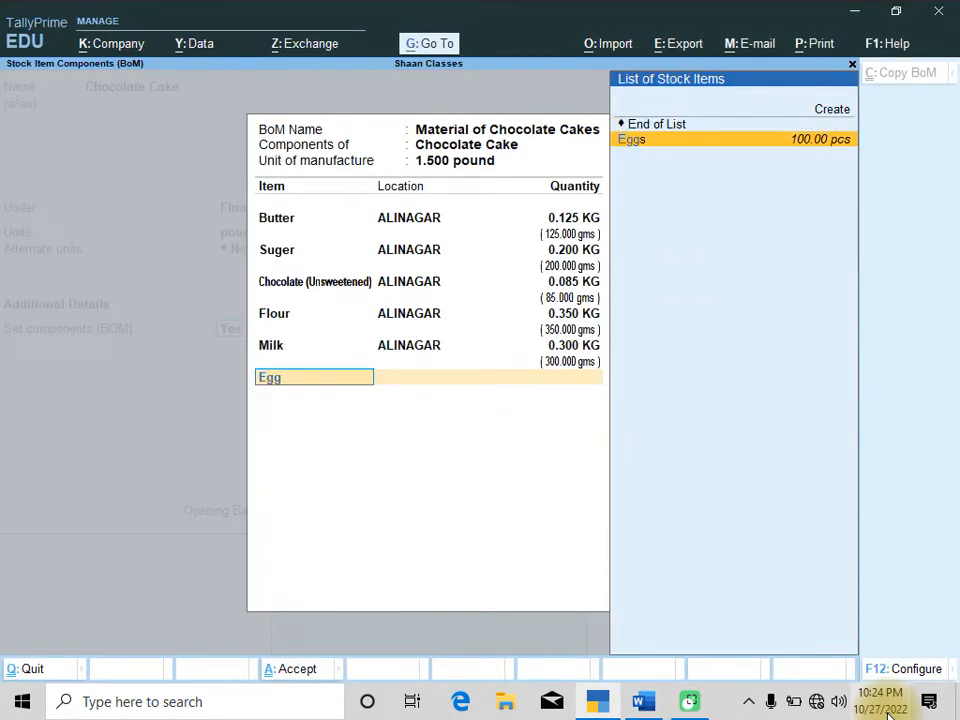
key("Return")
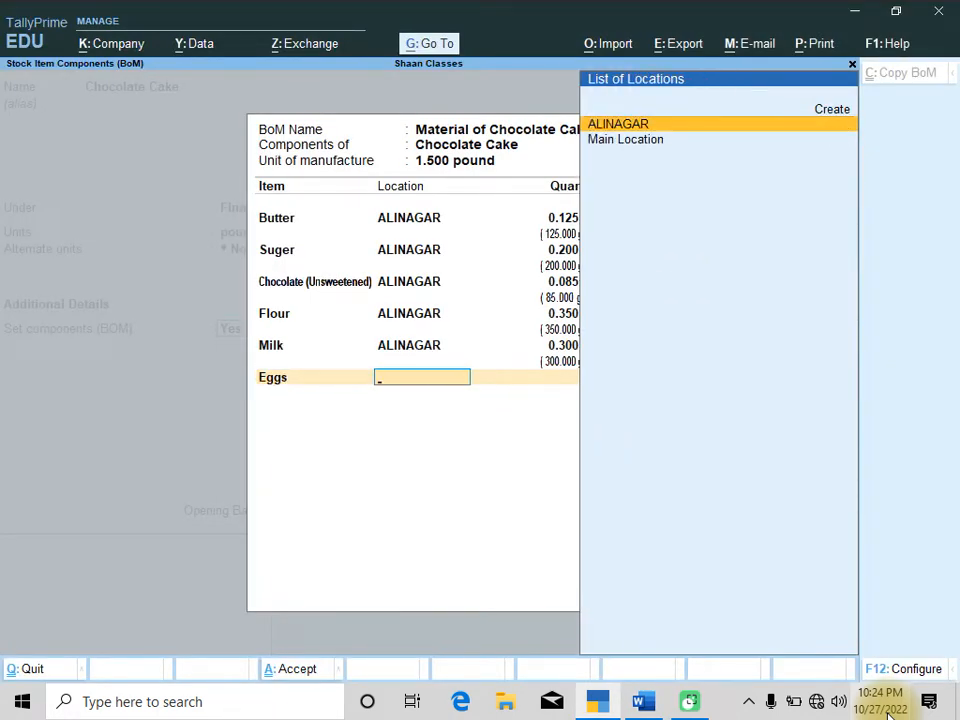
key("Return")
type("3pcs")
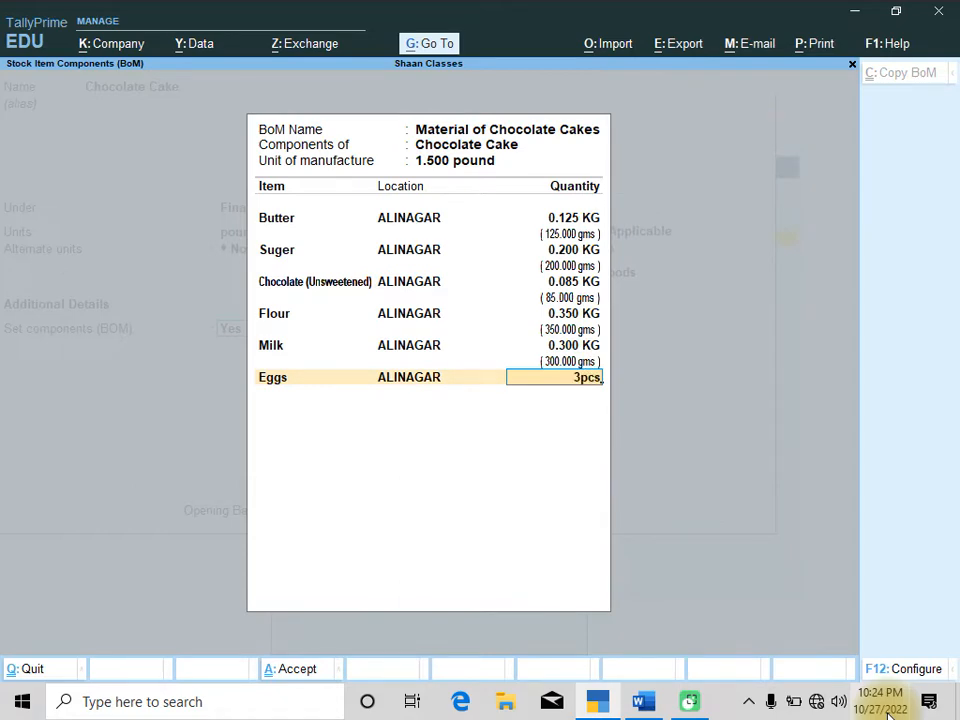
key("Return")
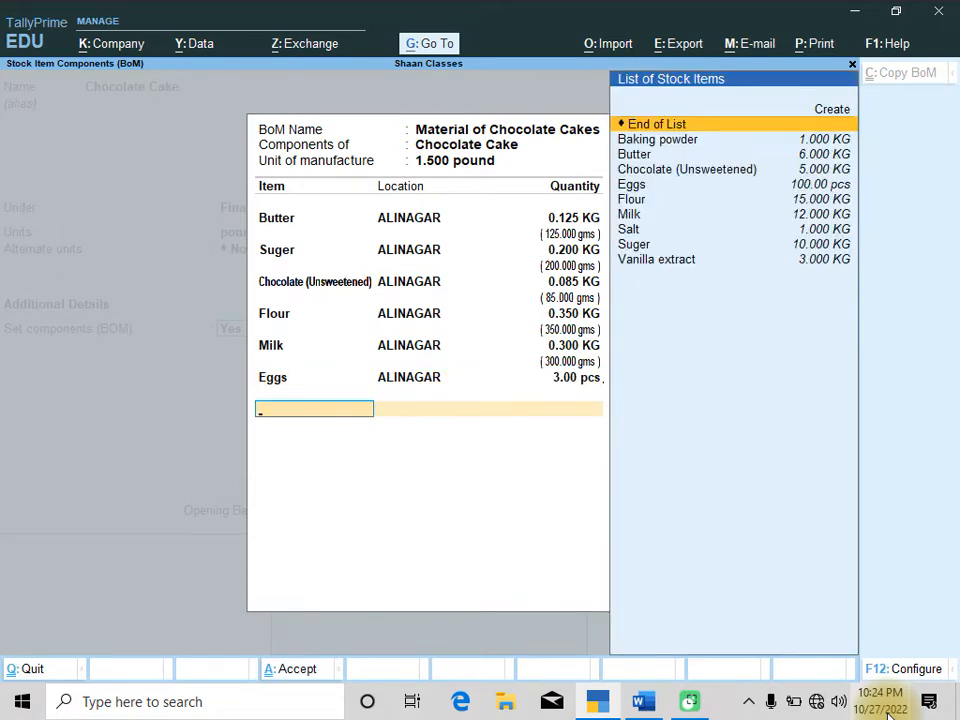
Add Vanilla extract from ALINAGAR as a BOM component with a quantity of 15 gms
key("alt+Tab")
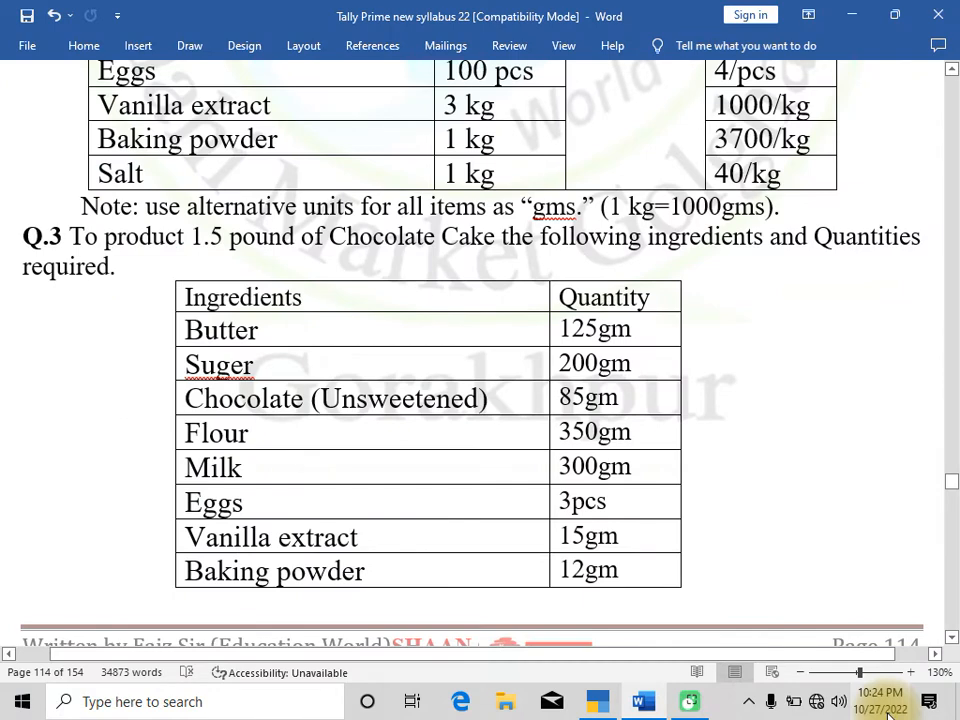
key("alt+Tab")
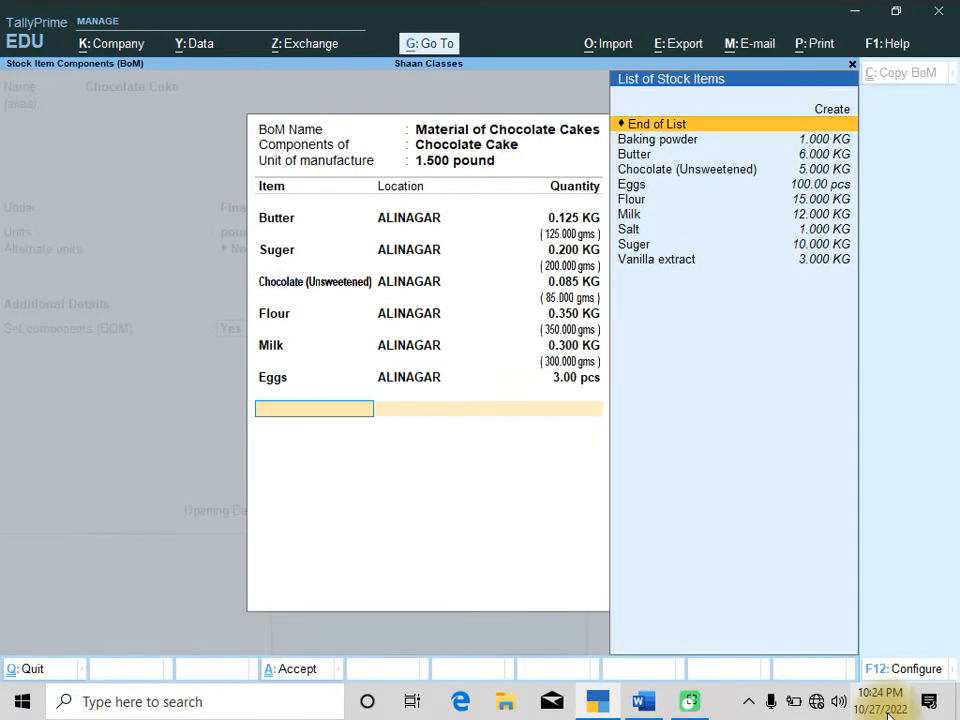
key("Down")
key("Down")
key("Down")
key("Down")
key("Down")
key("Down")
key("Down")
key("Down")
key("Down")
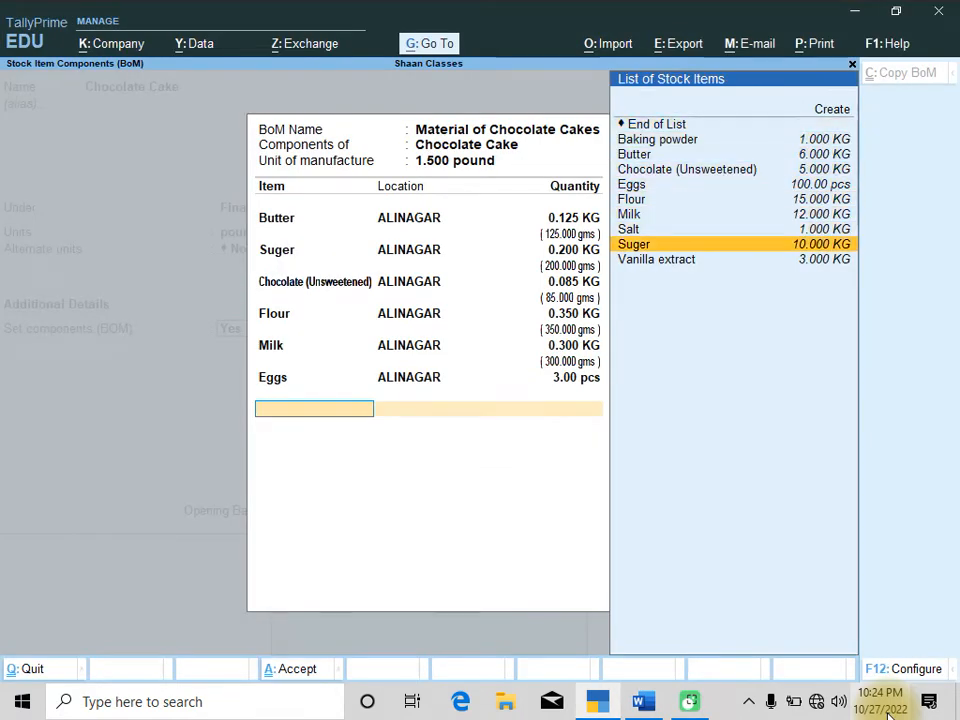
key("Return")
key("Return")
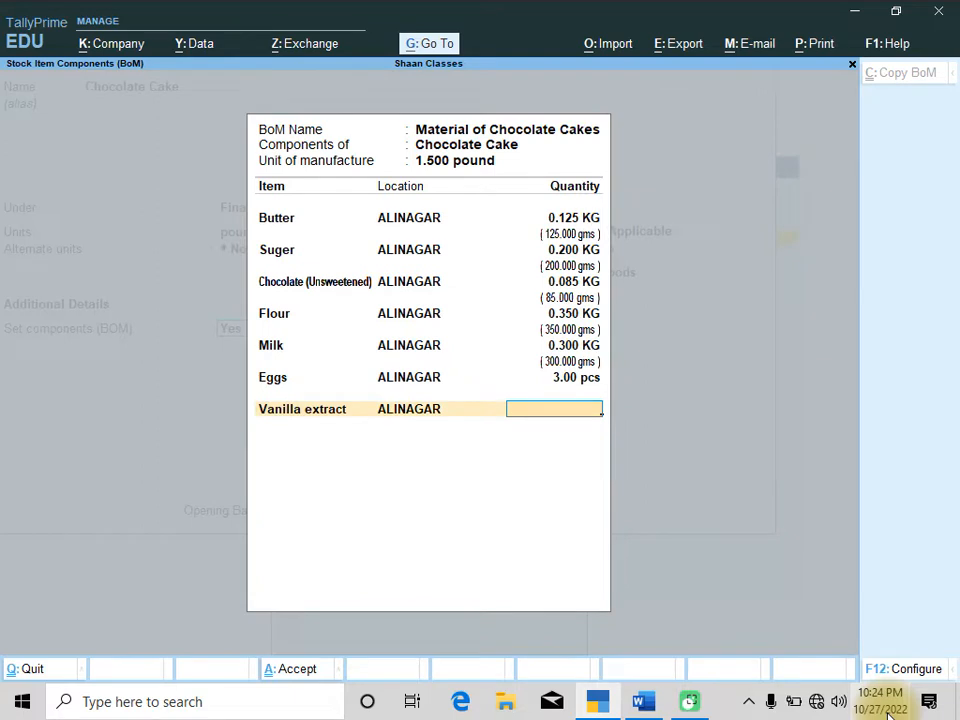
type("350gms")
key("Return")
key("alt+Tab")
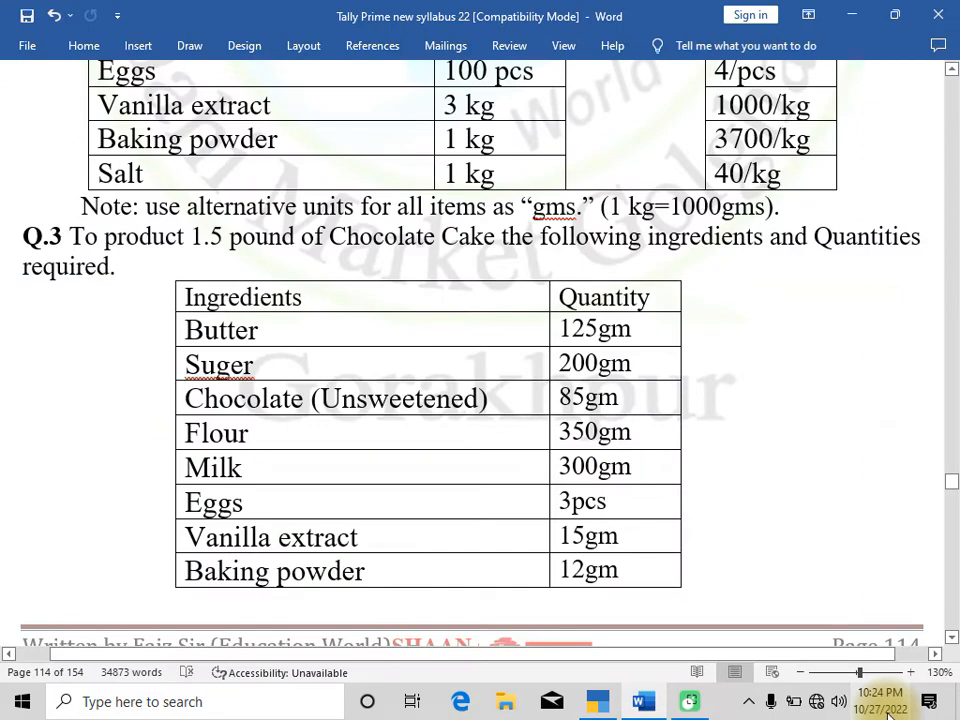
key("alt+Tab")
key("BackSpace")
type("15.000 ")
type("gms")
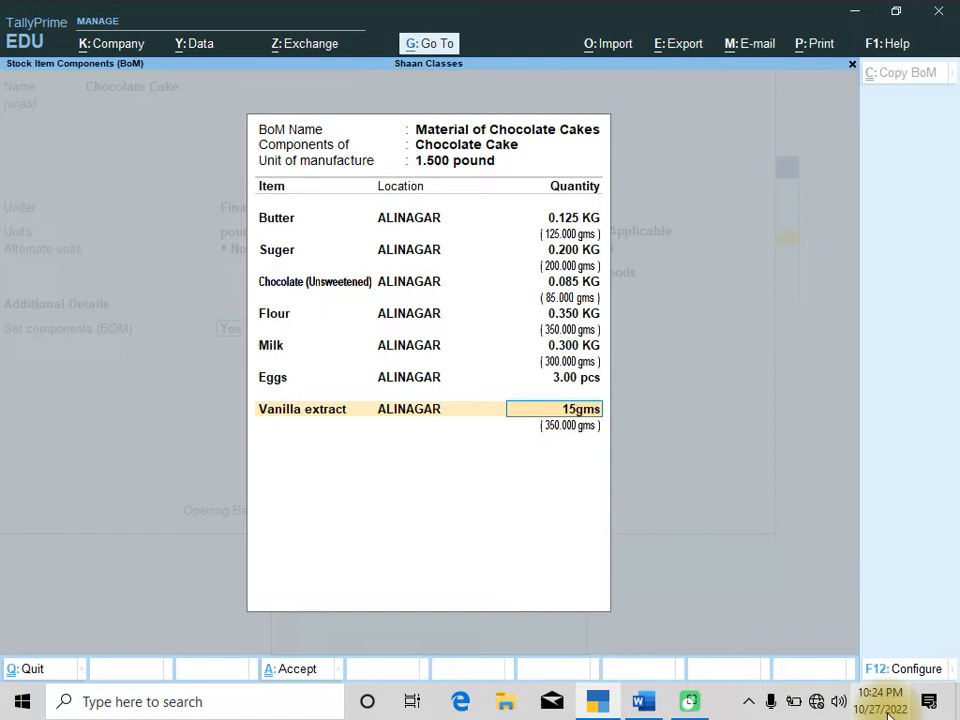
key("Return")
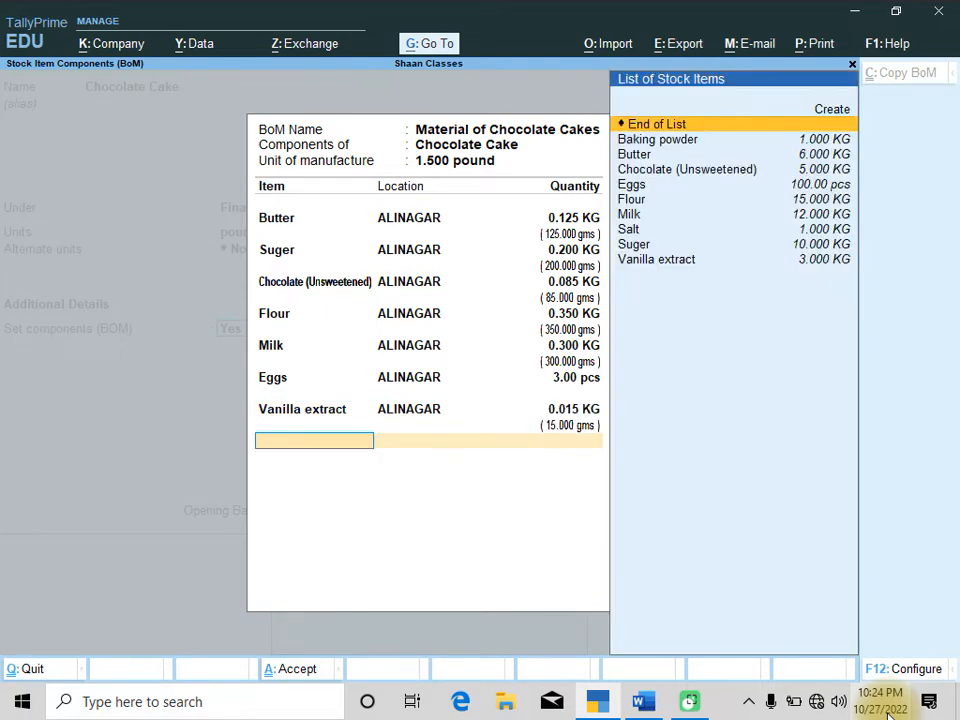
Add Baking powder from ALINAGAR as a BOM component with a quantity of 12 gms
key("alt+Tab")
key("alt+Tab")
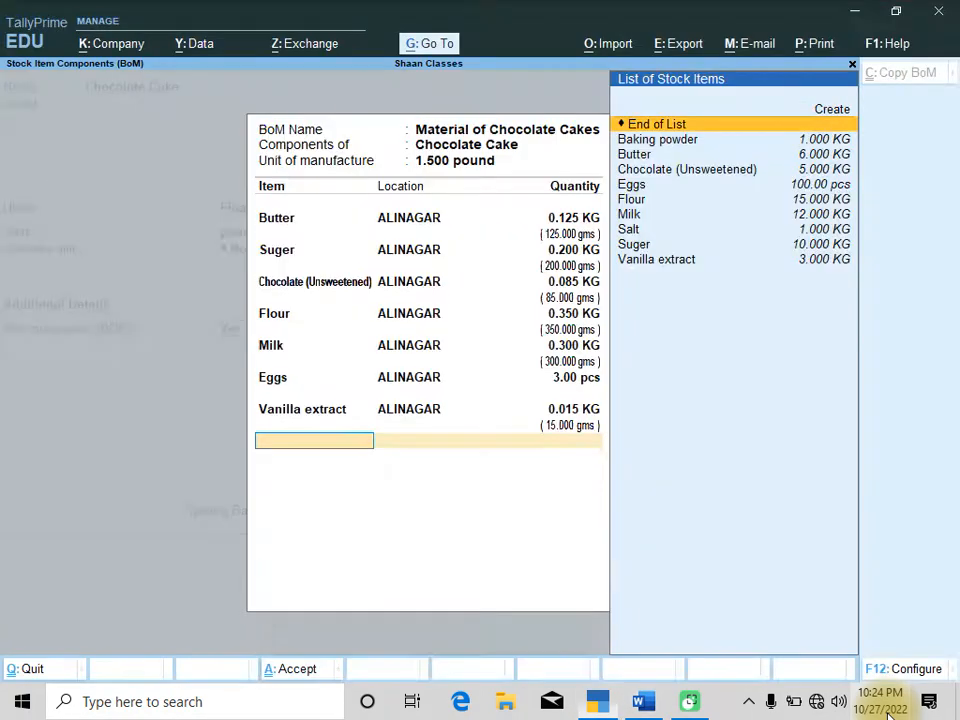
key("Down")
key("Return")
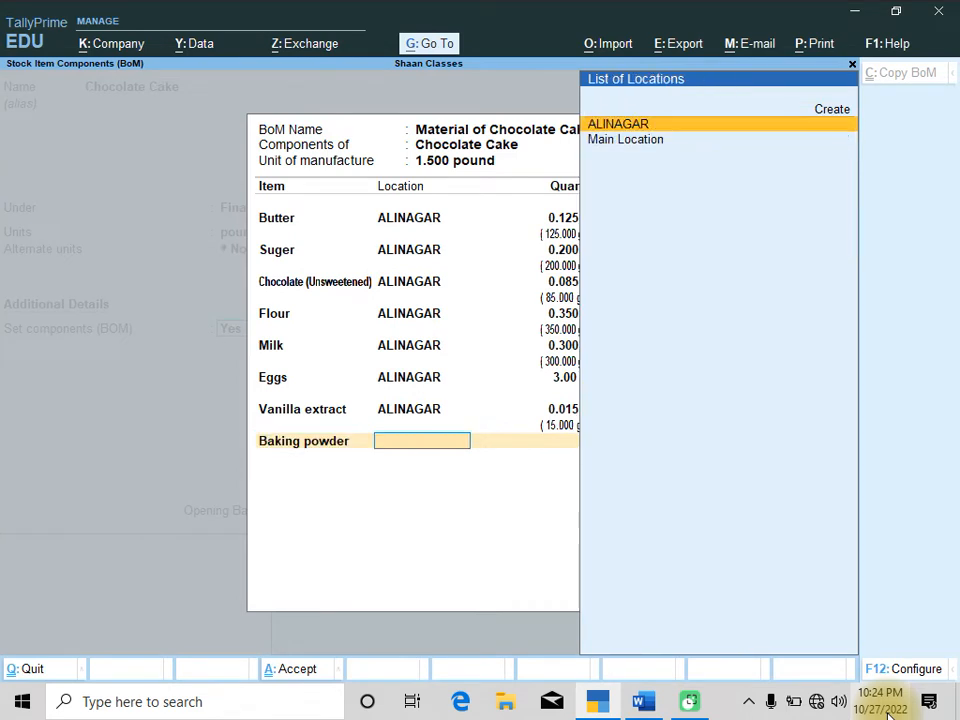
key("Return")
type("12")
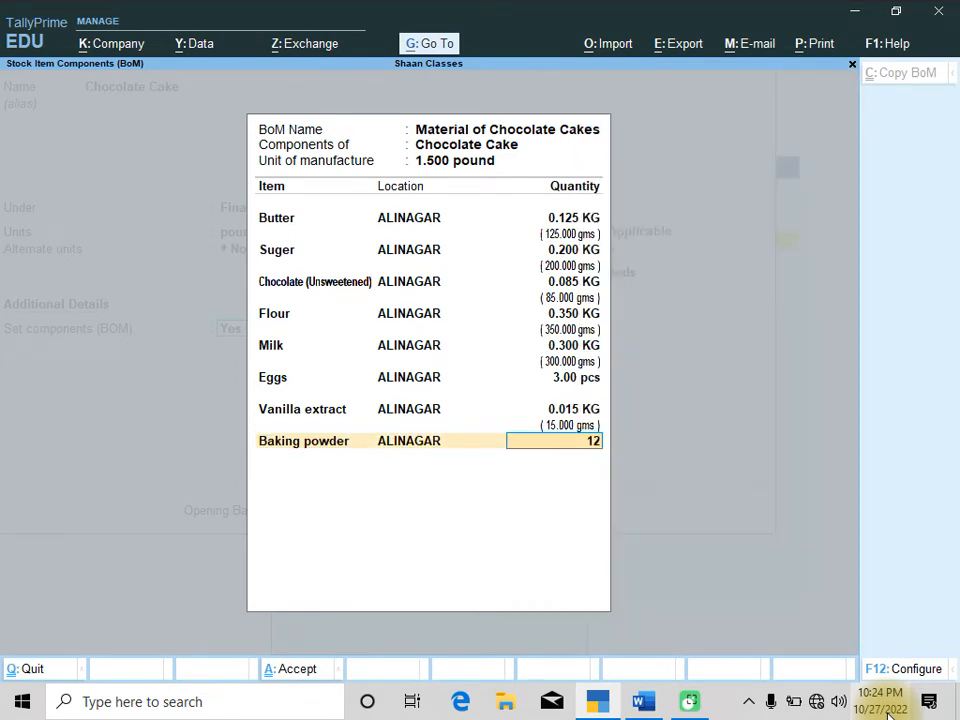
type(".000 gms")
key("Return")
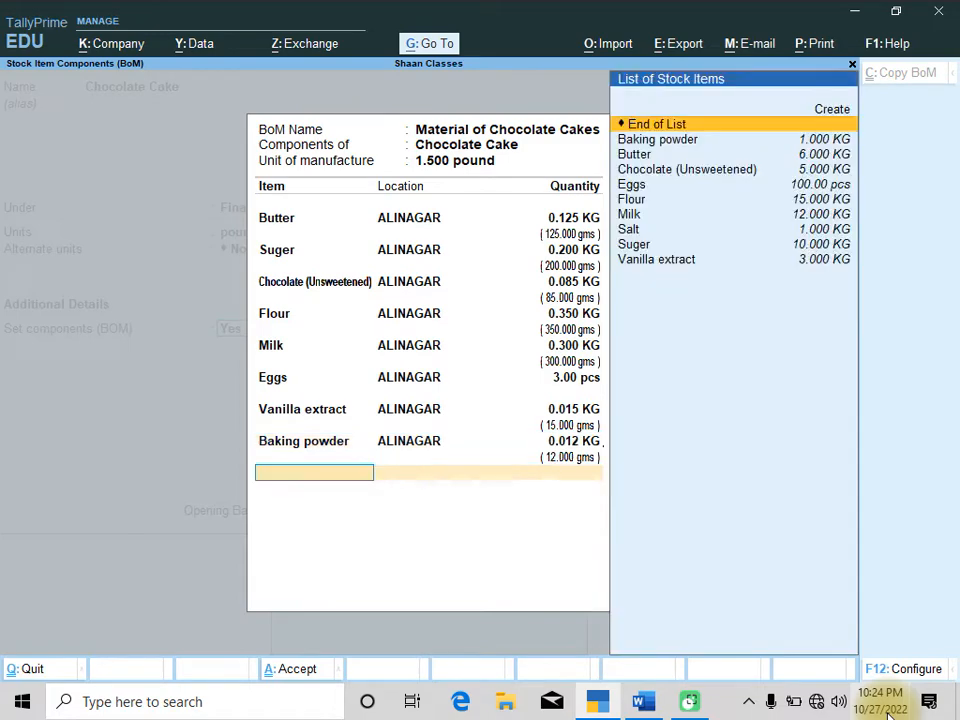
Check the ingredient list in the document, then add Salt from ALINAGAR as a BOM component with 10 gms
key("alt+Tab")
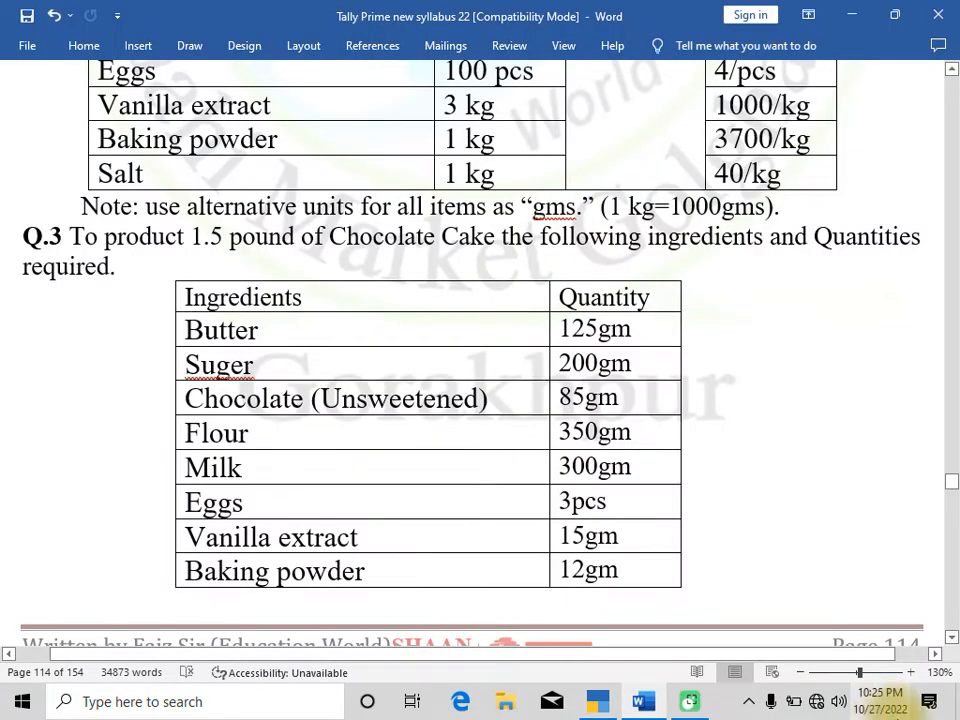
scroll(838, 595, "down", 5)
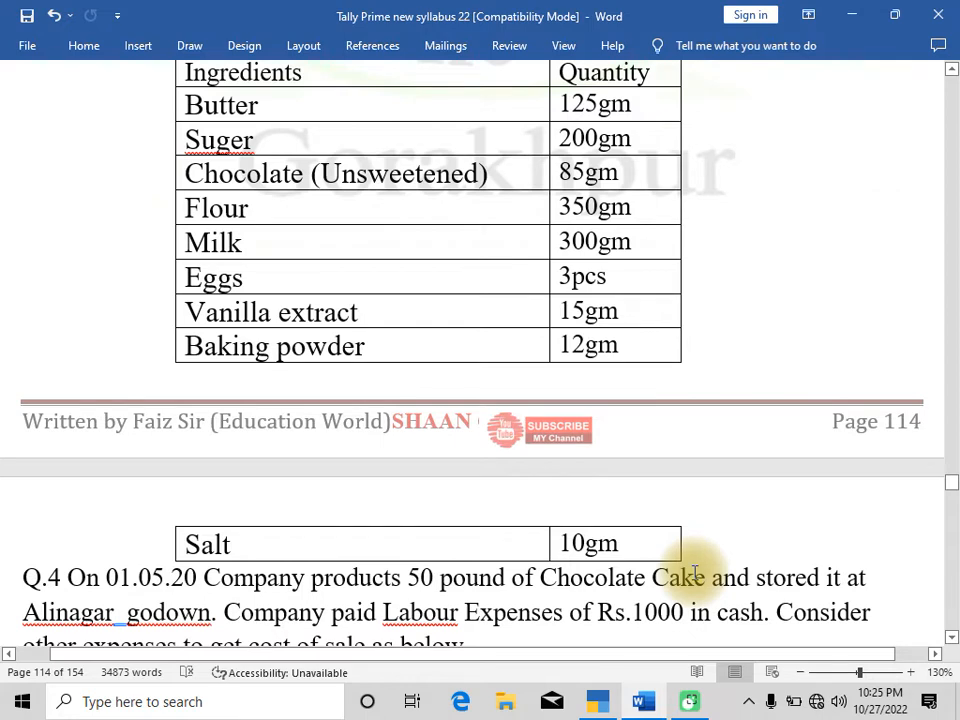
key("alt+Tab")
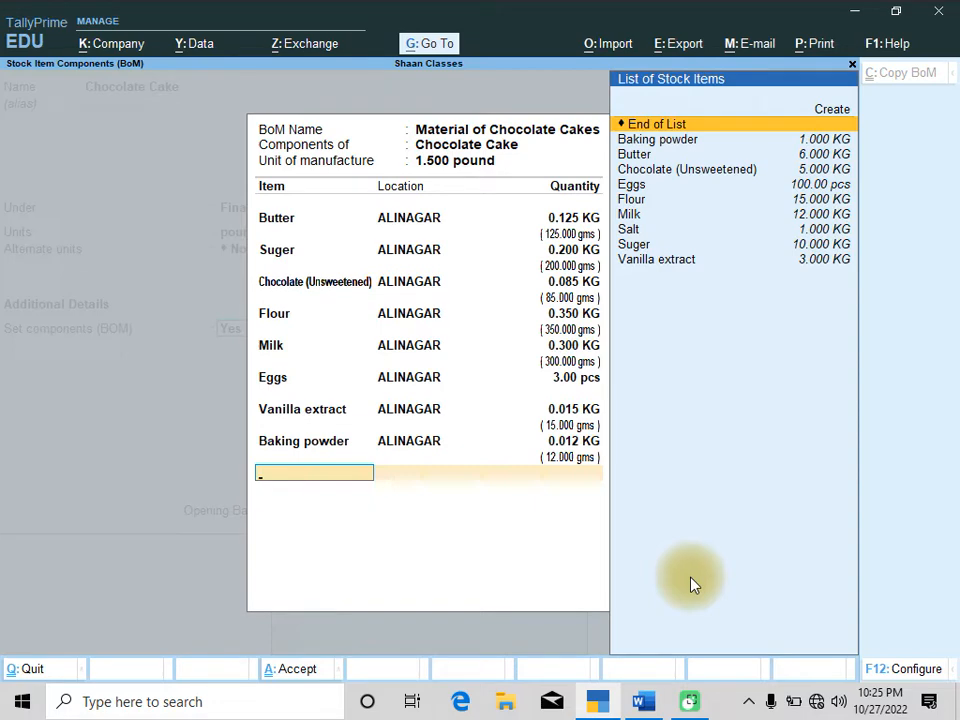
key("Down")
key("Down")
key("Down")
key("Down")
key("Down")
key("Down")
key("Down")
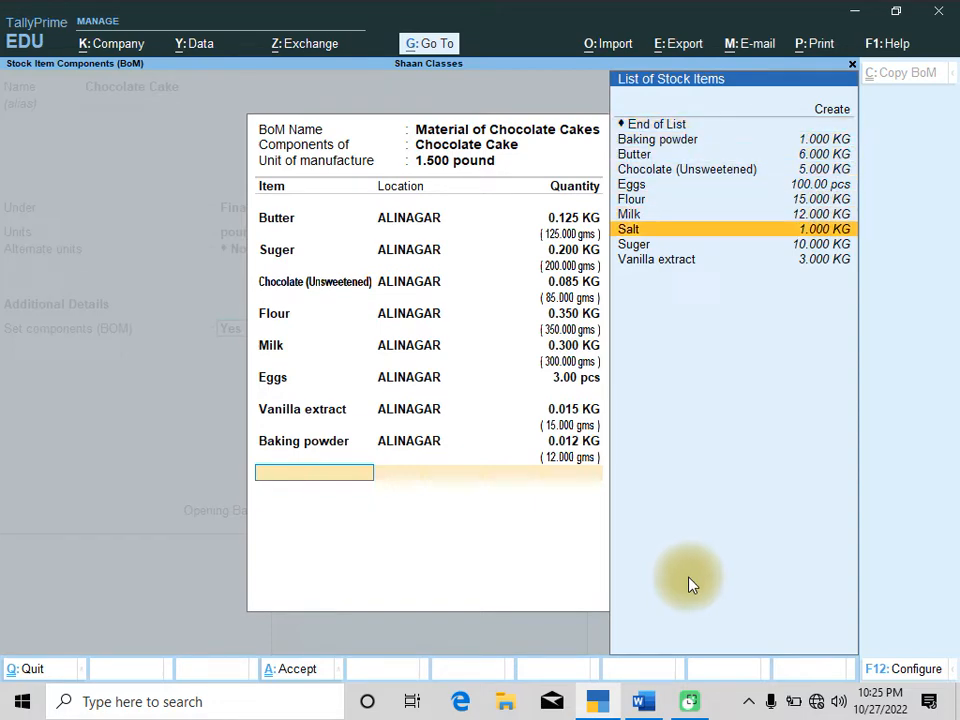
key("Return")
key("Return")
key("alt+Tab")
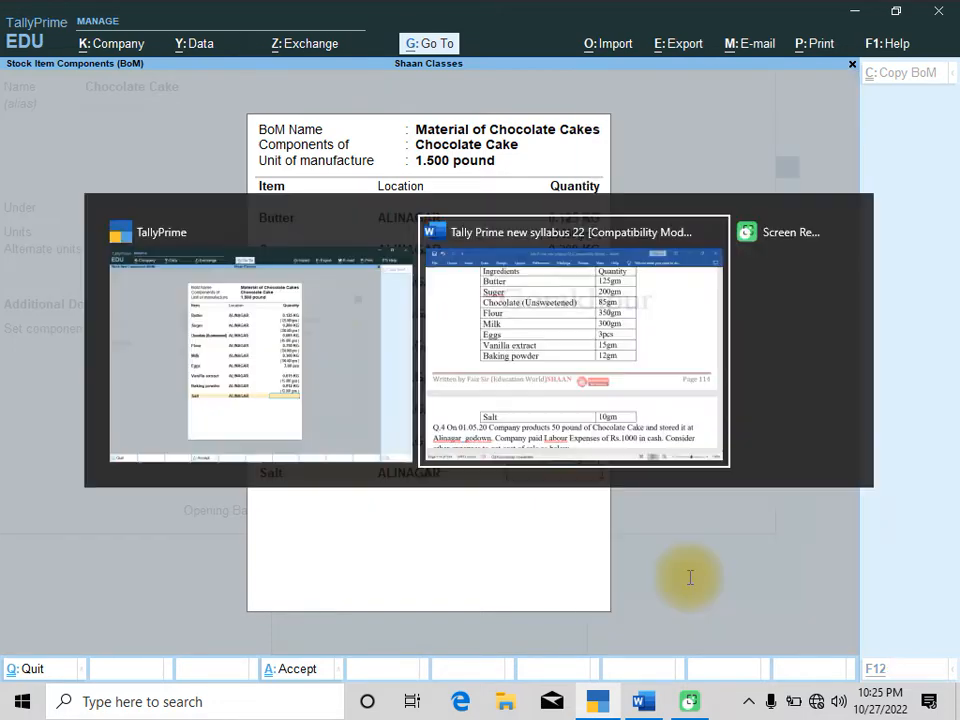
type("10gms")
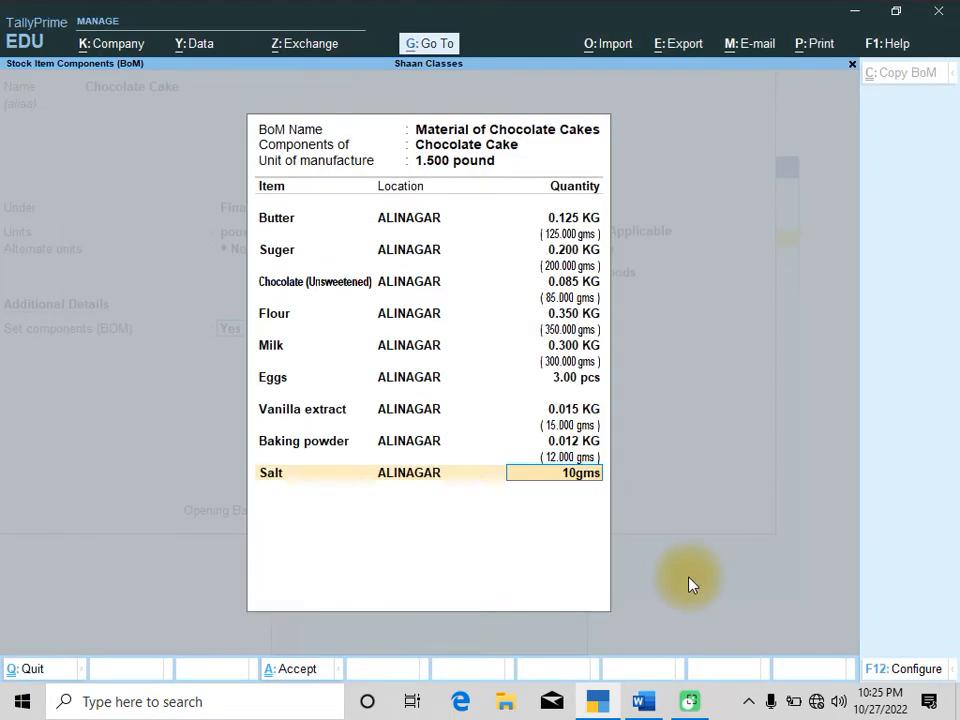
key("Return")
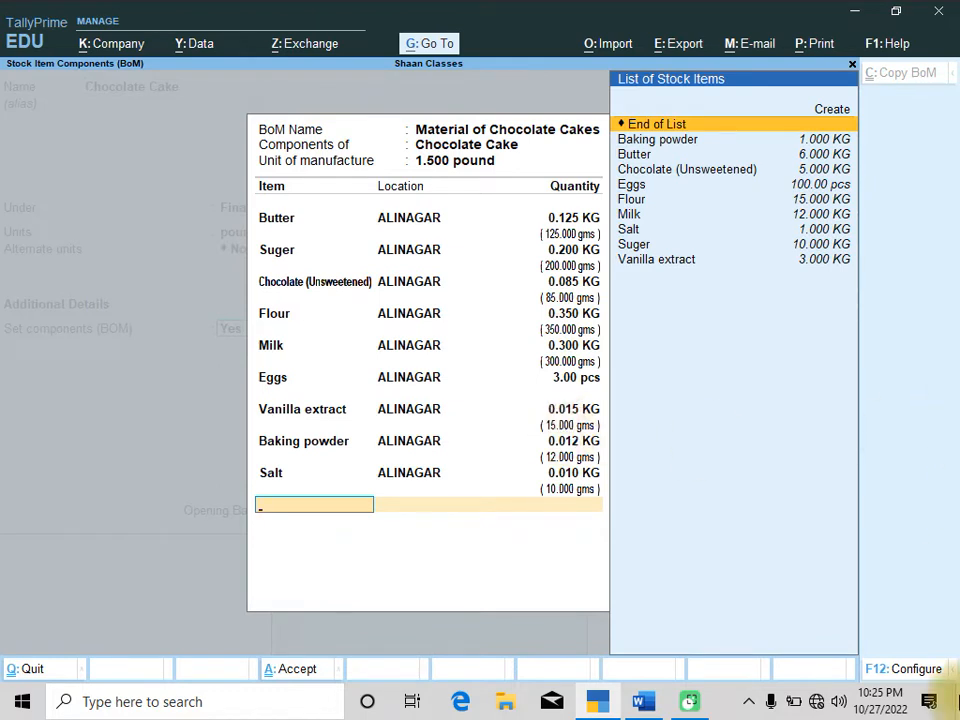
Close the bill of materials and save the Chocolate Cake stock item
key("Return")
key("Return")
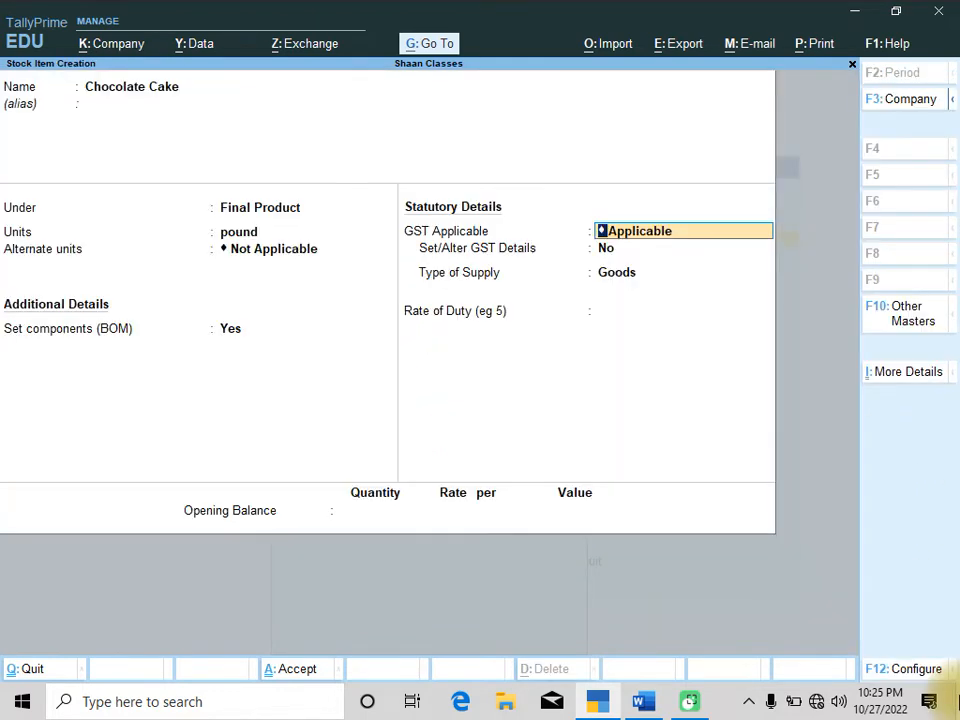
key("Return")
key("Return")
key("Return")
key("Return")
key("Return")
key("Return")
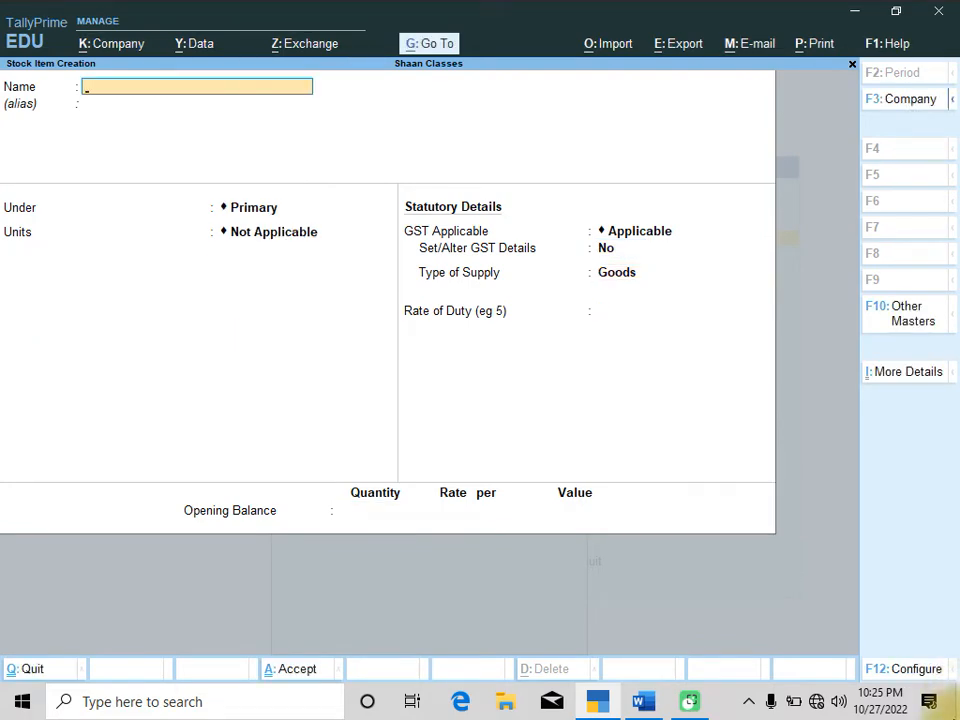
Read the Q.4 production question and its expense list in the Word document
key("alt+Tab")
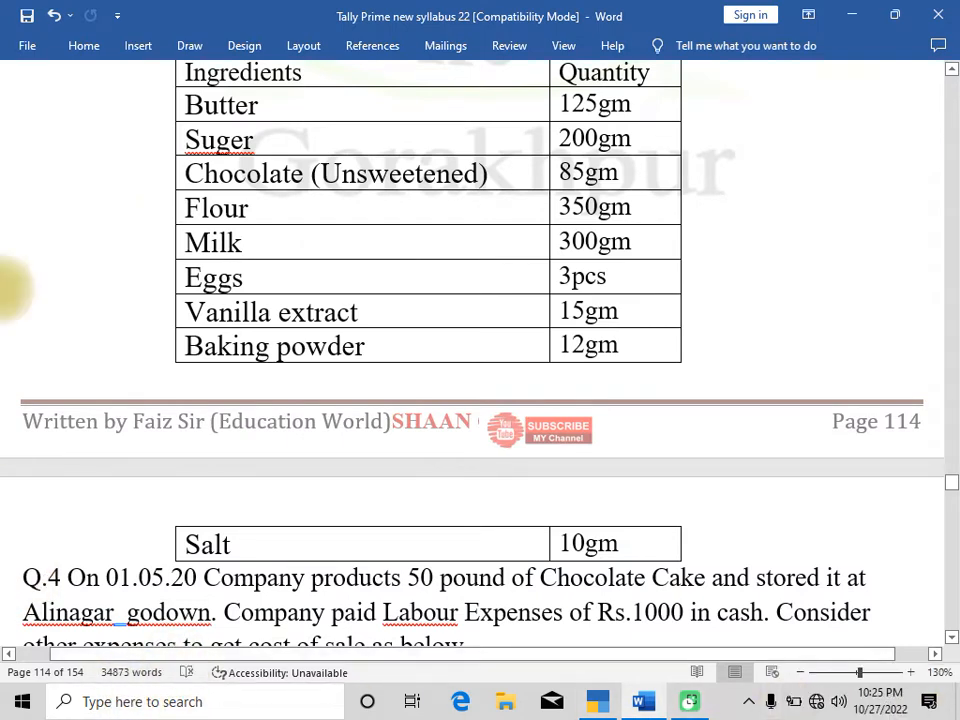
scroll(283, 255, "up", 2)
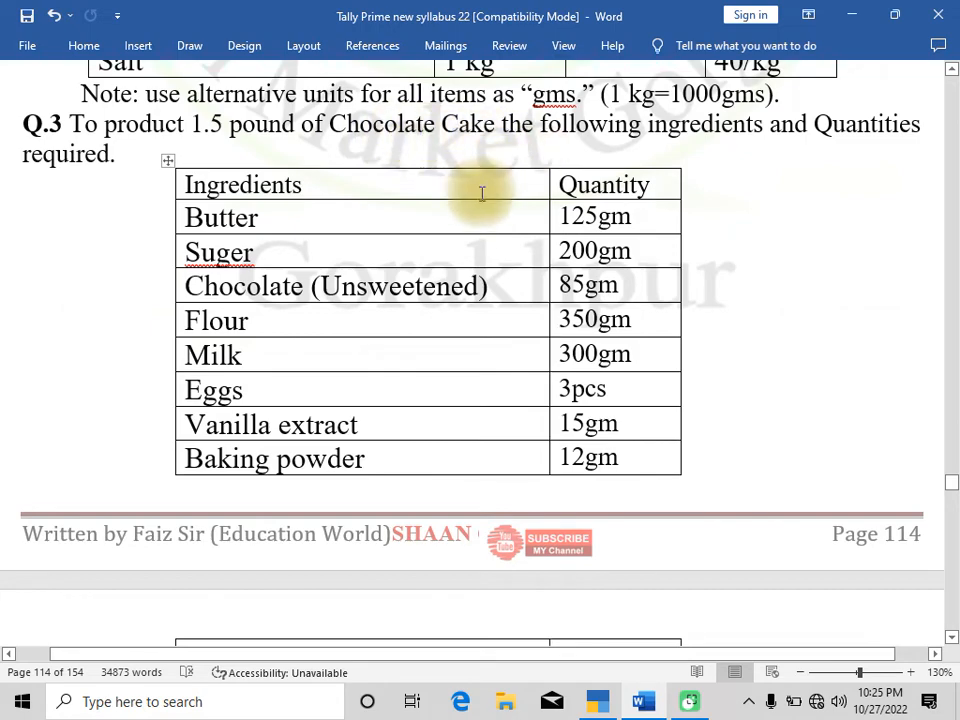
scroll(482, 194, "down", 3)
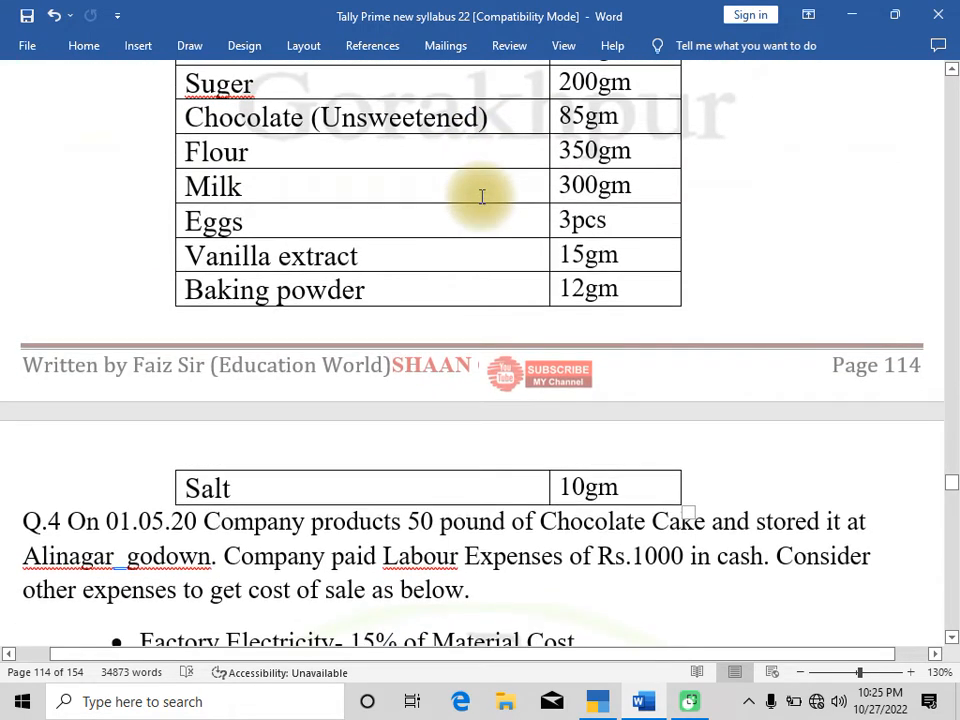
scroll(482, 197, "down", 1)
scroll(482, 195, "up", 5)
scroll(478, 185, "down", 1)
scroll(527, 257, "down", 7)
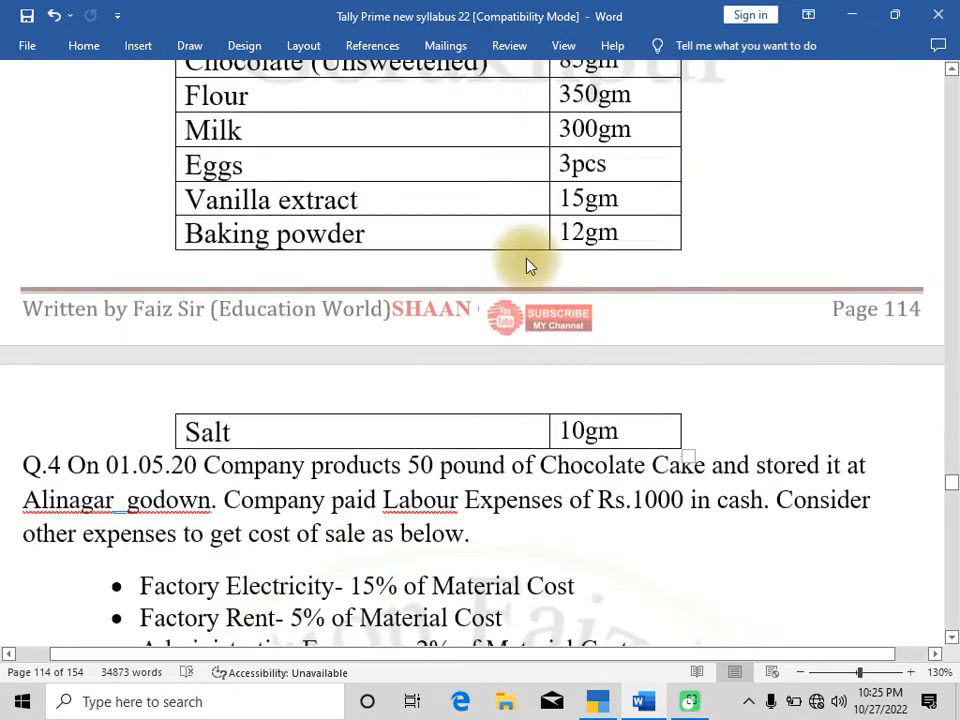
scroll(489, 270, "up", 1)
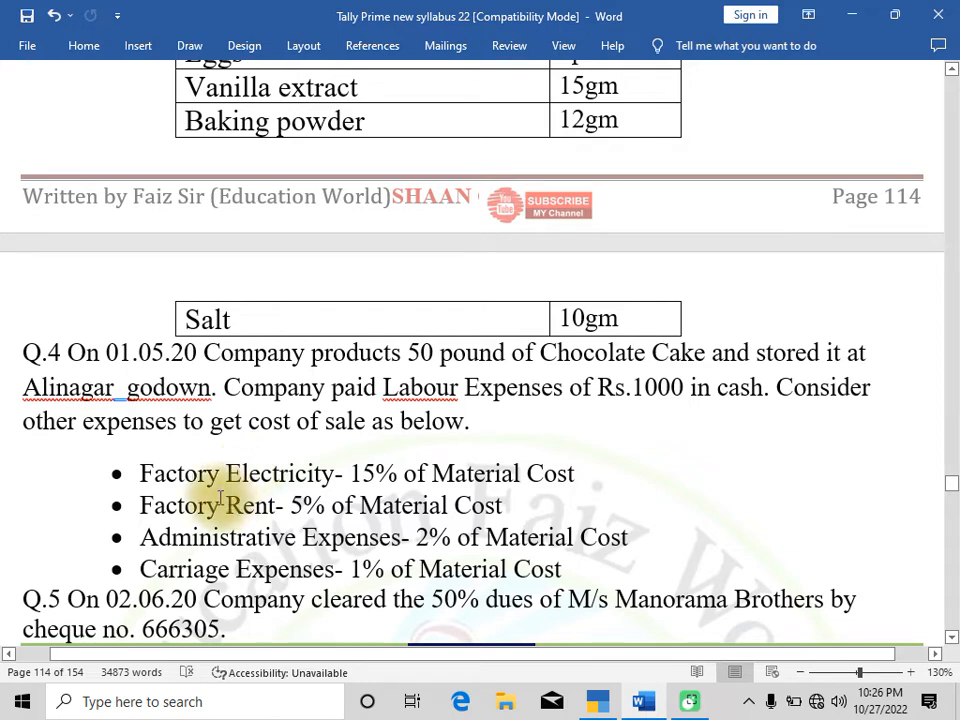
left_click(141, 473)
left_click_drag(203, 475, 396, 476)
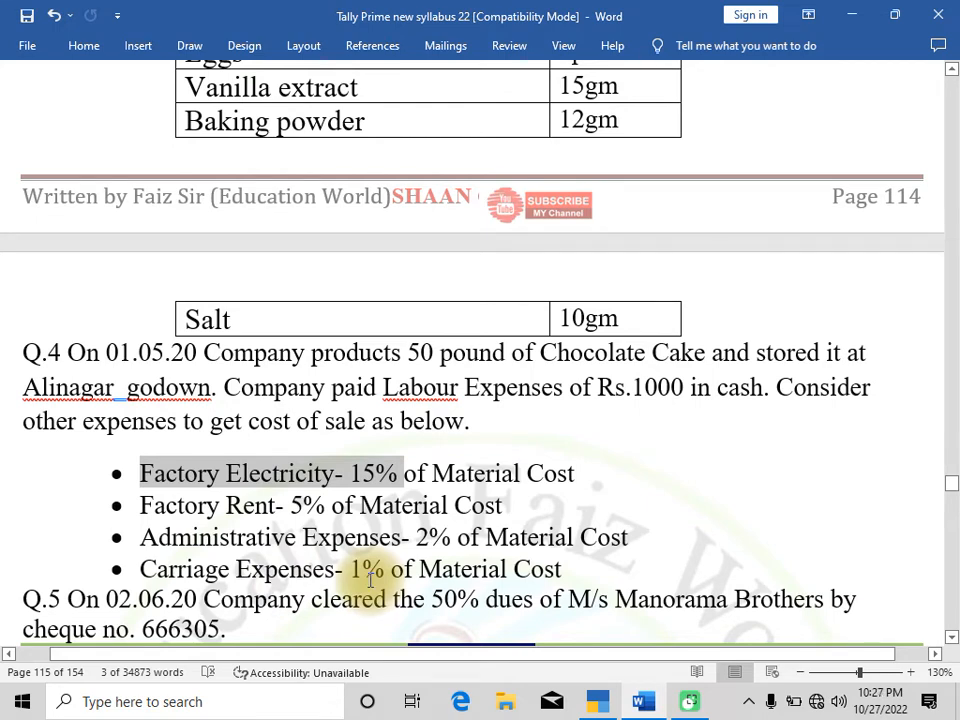
left_click(601, 701)
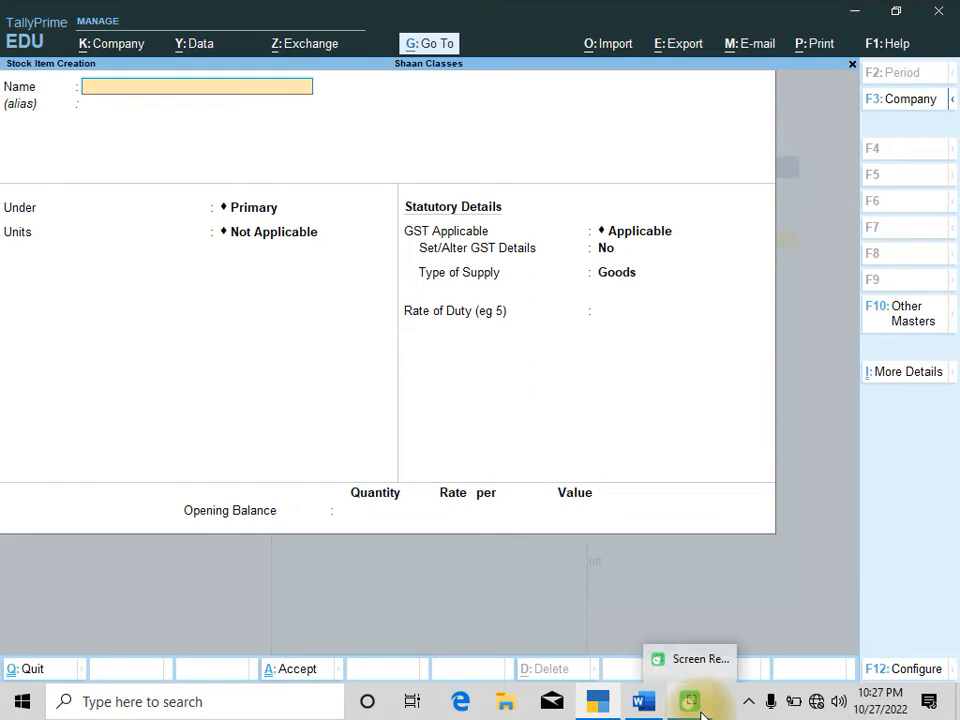
Leave stock item creation and open a new Manufacturing Journal voucher
key("Escape")
key("Return")
key("Escape")
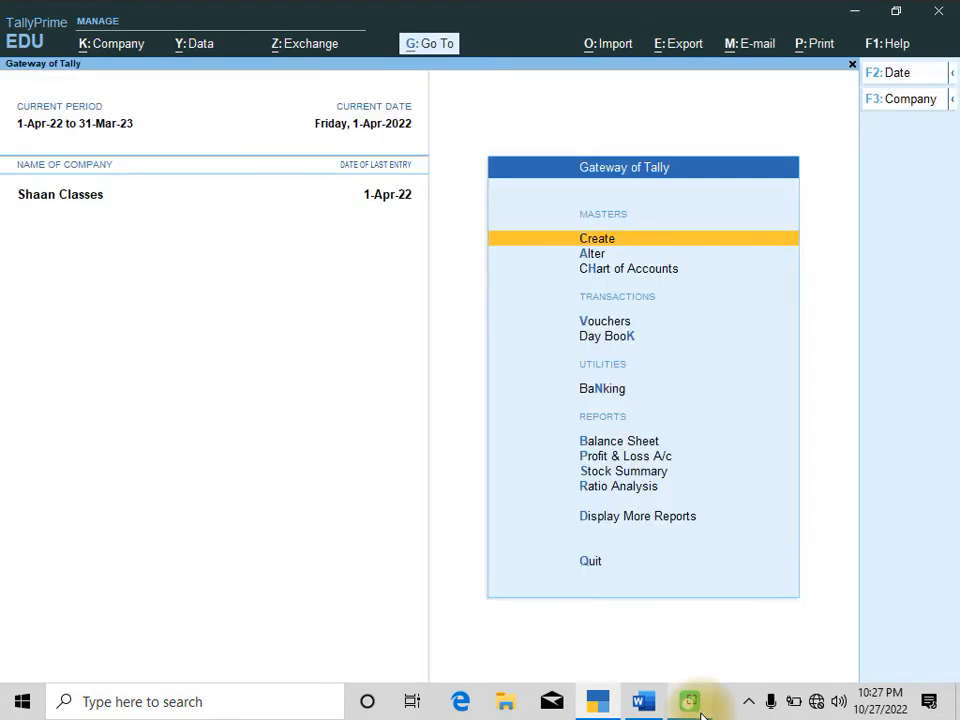
key("Down")
key("Down")
key("Down")
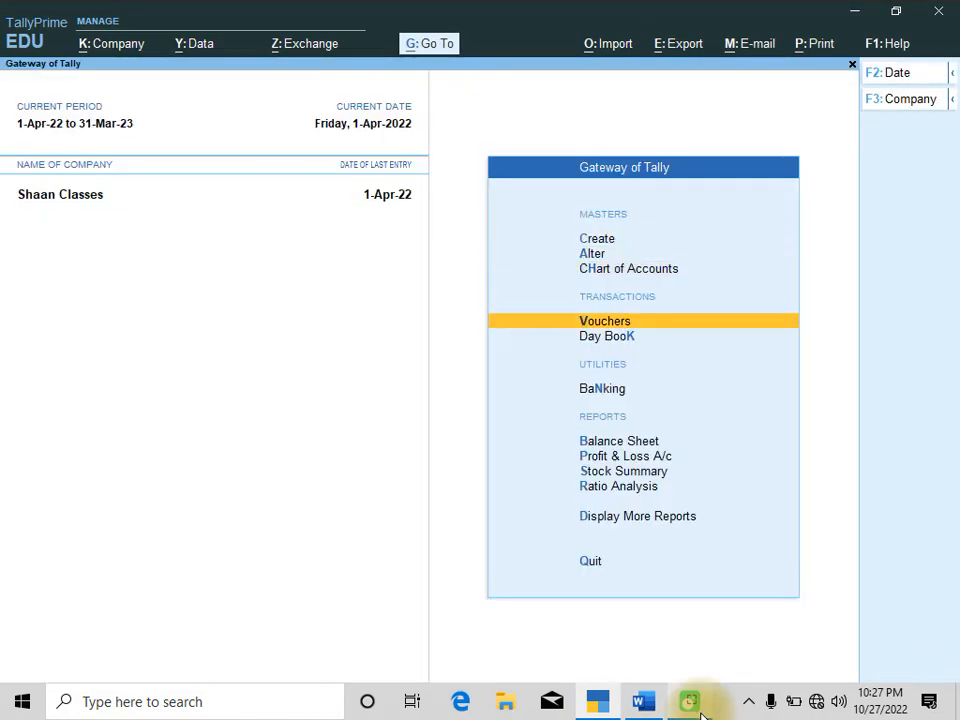
key("Return")
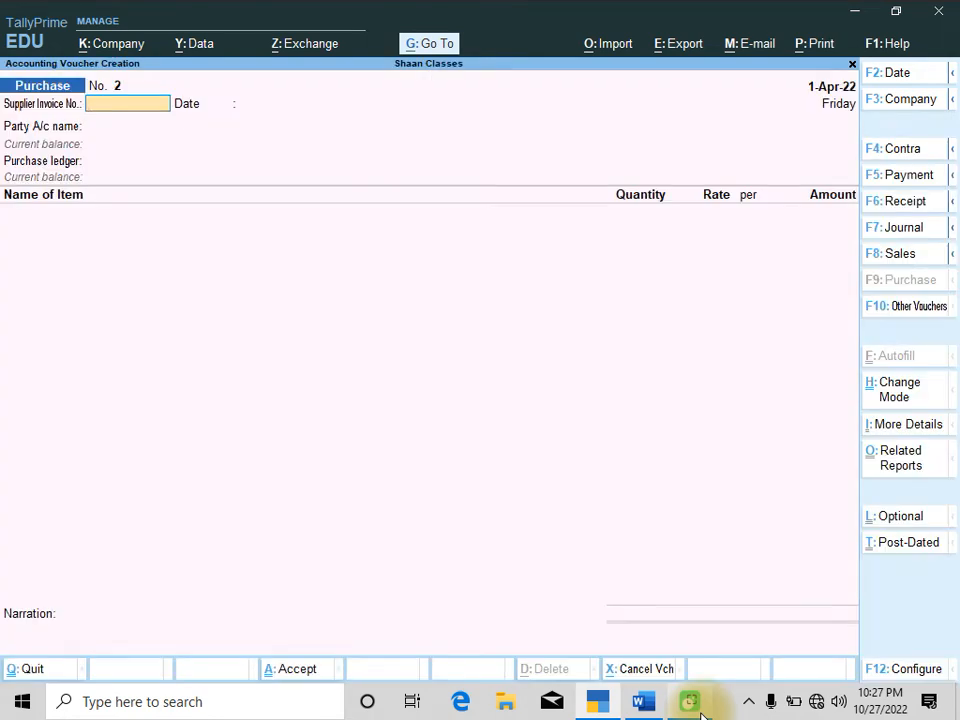
key("alt")
key("alt+F7")
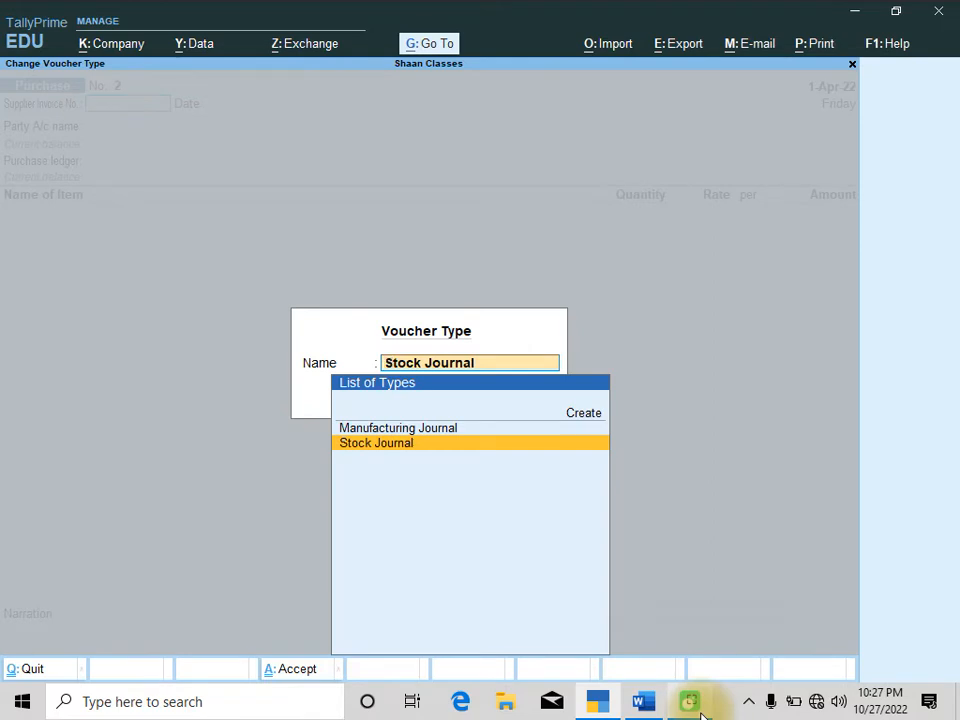
key("Up")
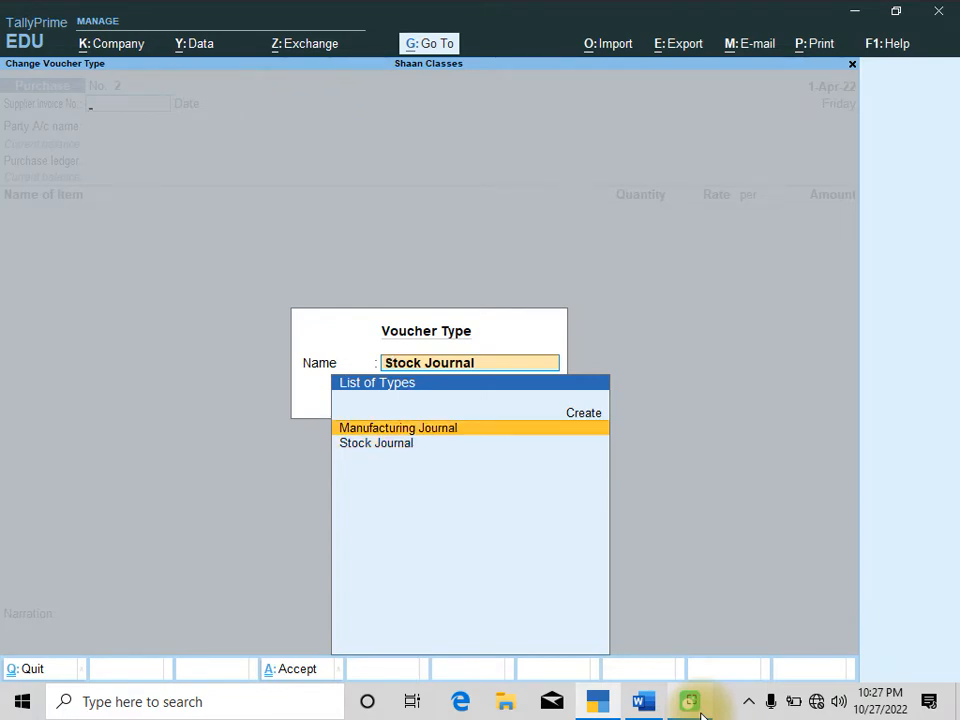
key("Return")
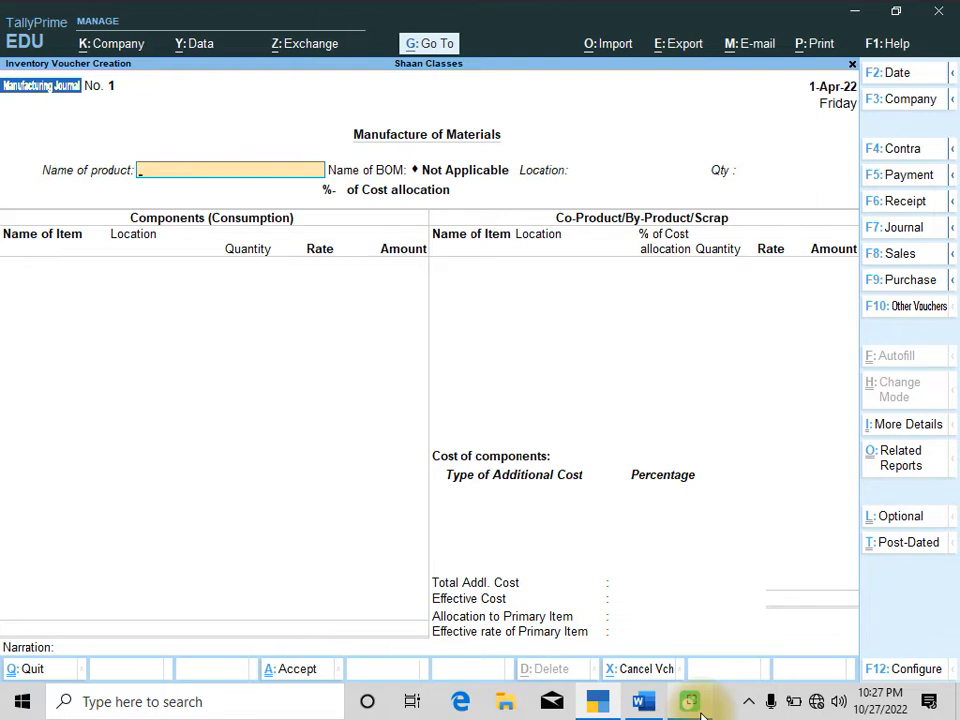
Select Chocolate Cake as the product to manufacture, with location ALINAGAR
key("space")
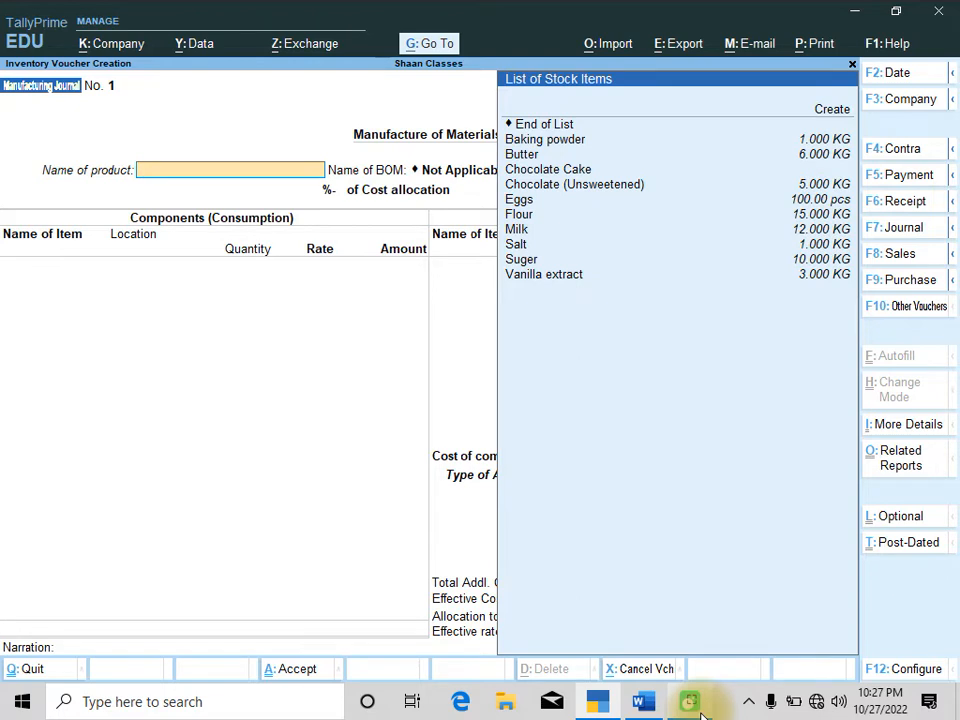
key("Down")
key("Down")
key("Down")
key("Down")
key("Down")
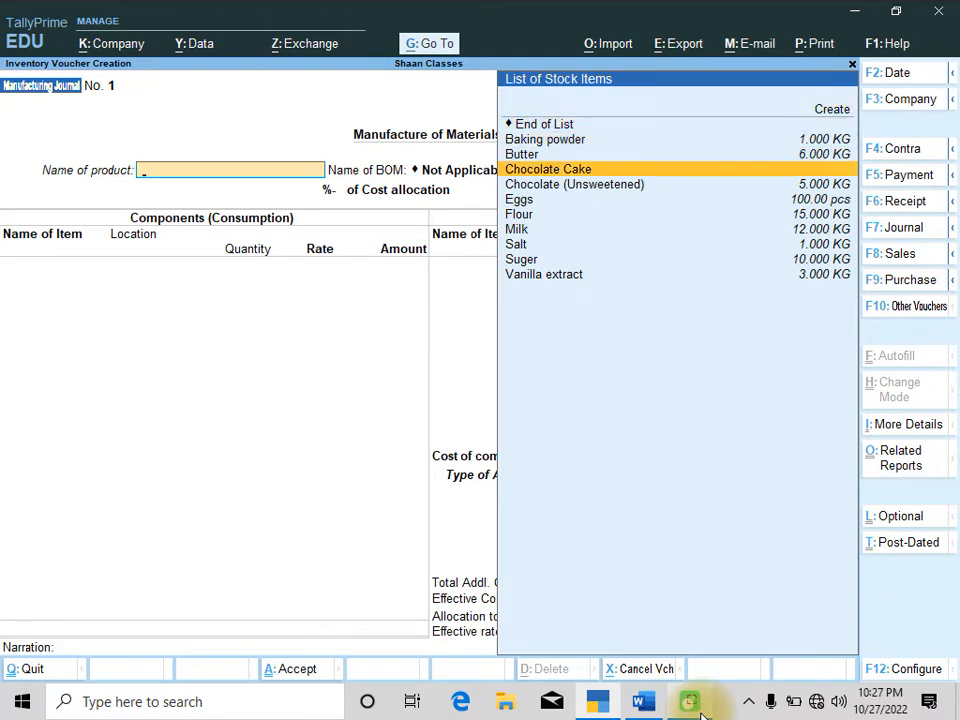
key("Return")
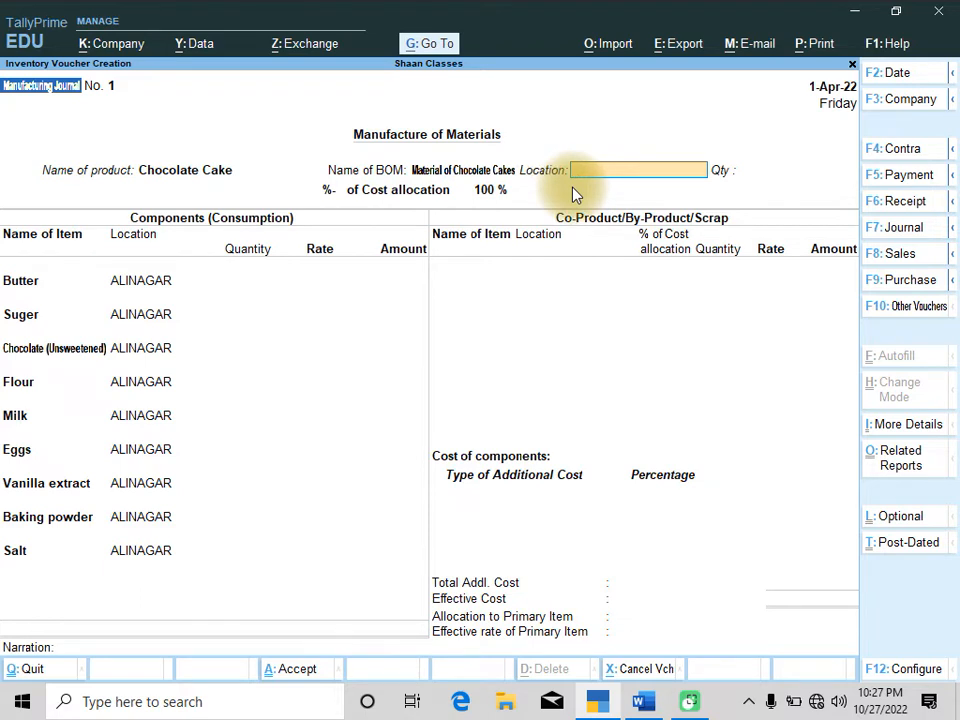
type("A")
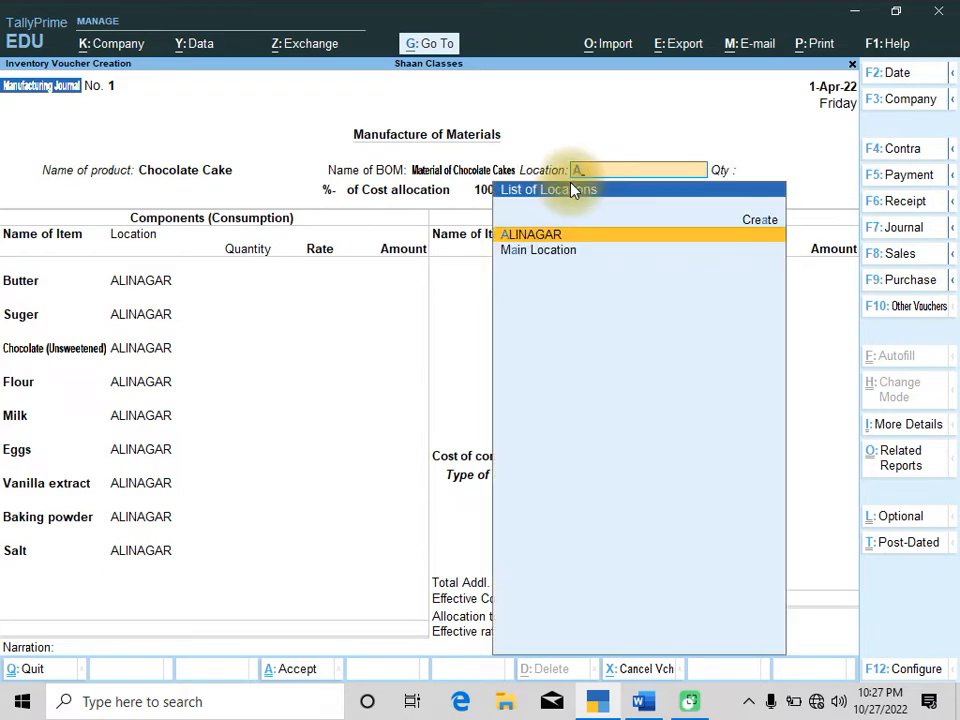
key("Return")
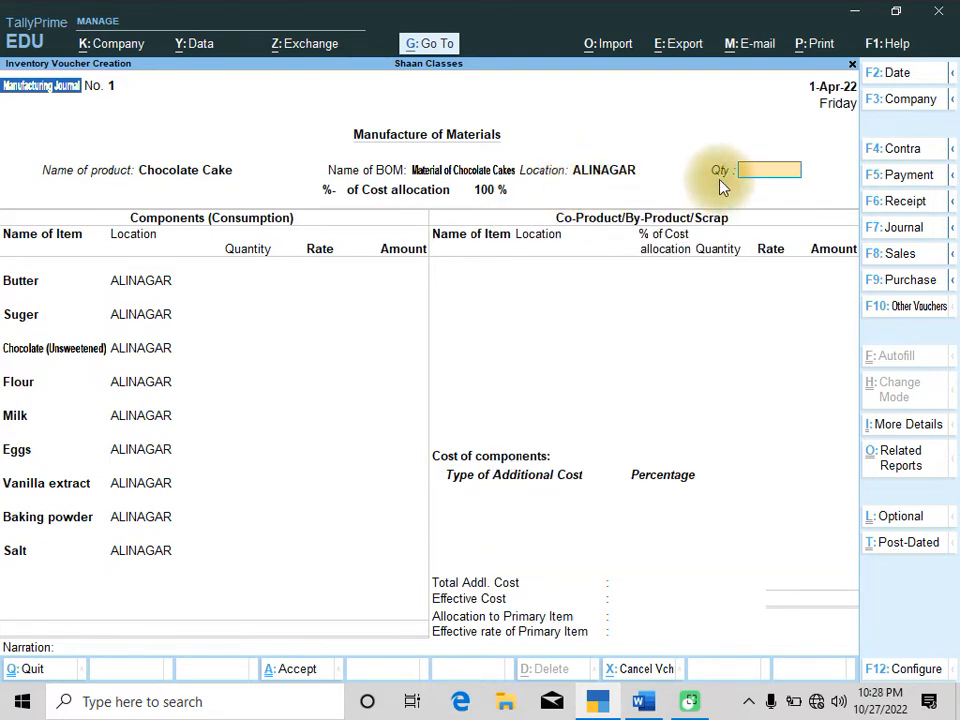
Set the production quantity to 50 pound, as given in Q.4
left_click(643, 702)
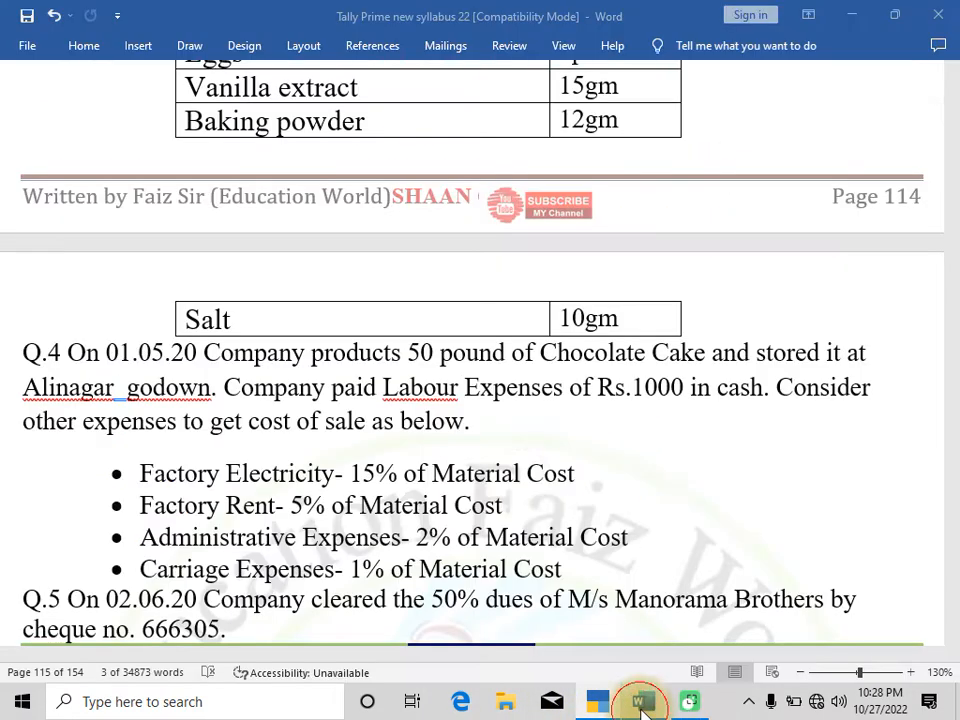
left_click_drag(405, 353, 470, 362)
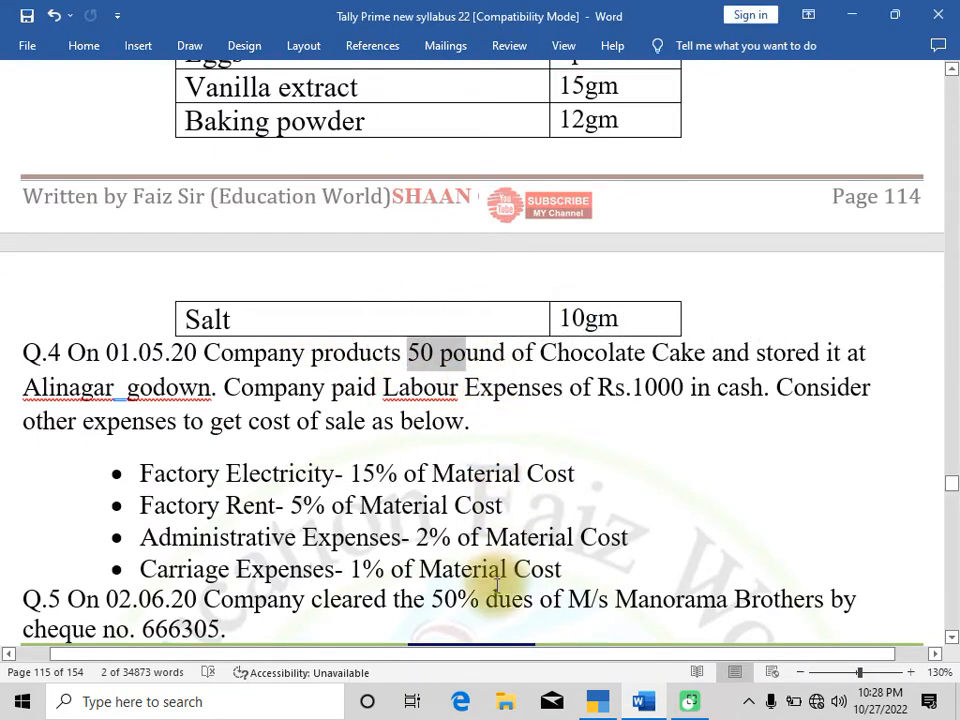
left_click(598, 702)
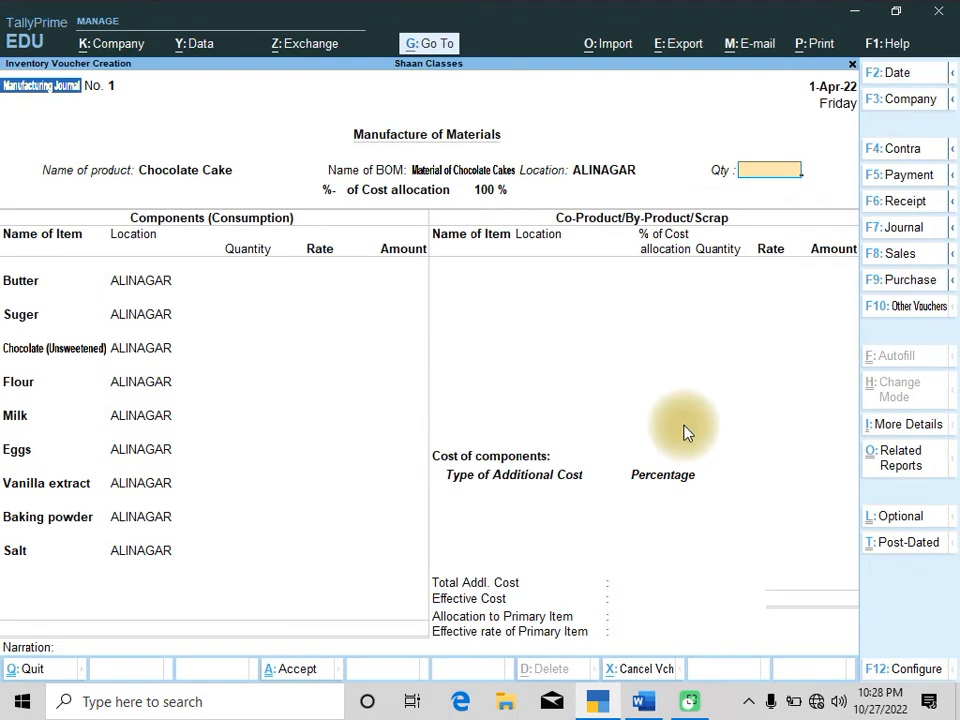
type("50pound")
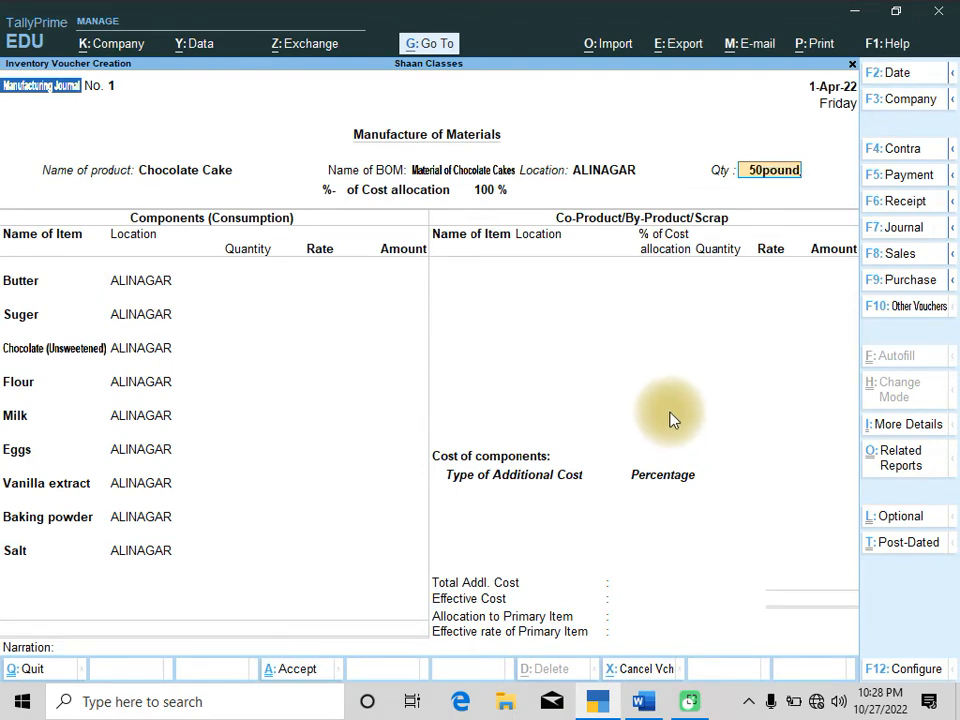
Accept the bill-of-materials component lines for all nine ingredients and move on to the co-product section
key("Return")
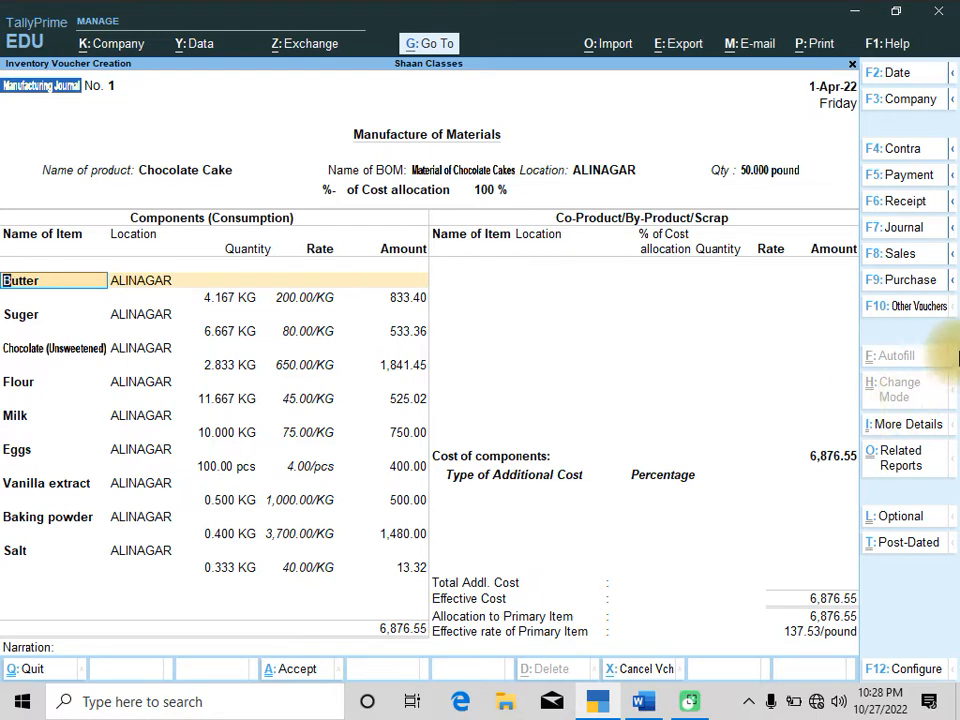
key("Return")
key("Return")
key("Return")
key("Return")
key("Return")
key("Return")
key("Return")
key("Return")
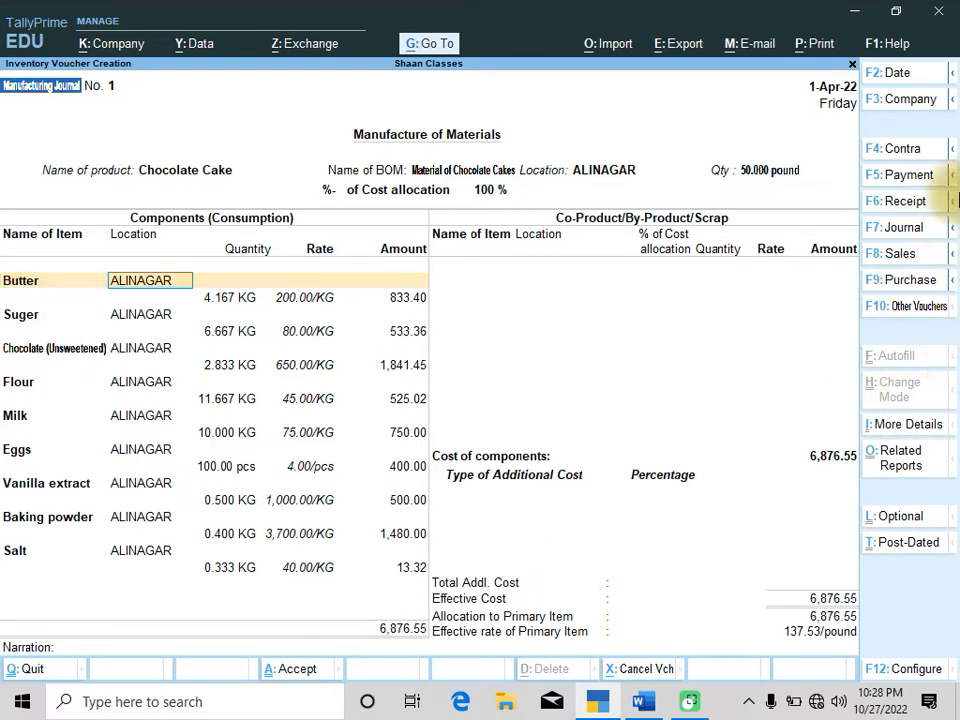
key("Return")
key("Return")
key("Return")
key("Return")
key("Return")
key("Return")
key("Return")
key("Return")
key("Return")
key("Return")
key("Return")
key("Return")
key("Return")
key("Return")
key("Return")
key("Return")
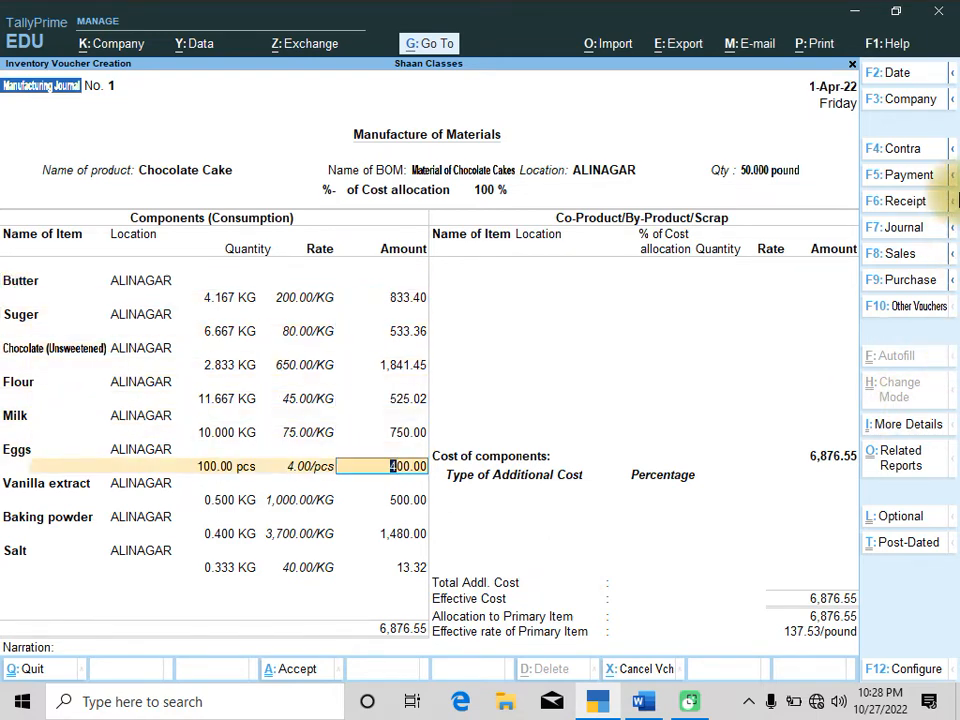
key("Return")
key("Return")
key("Return")
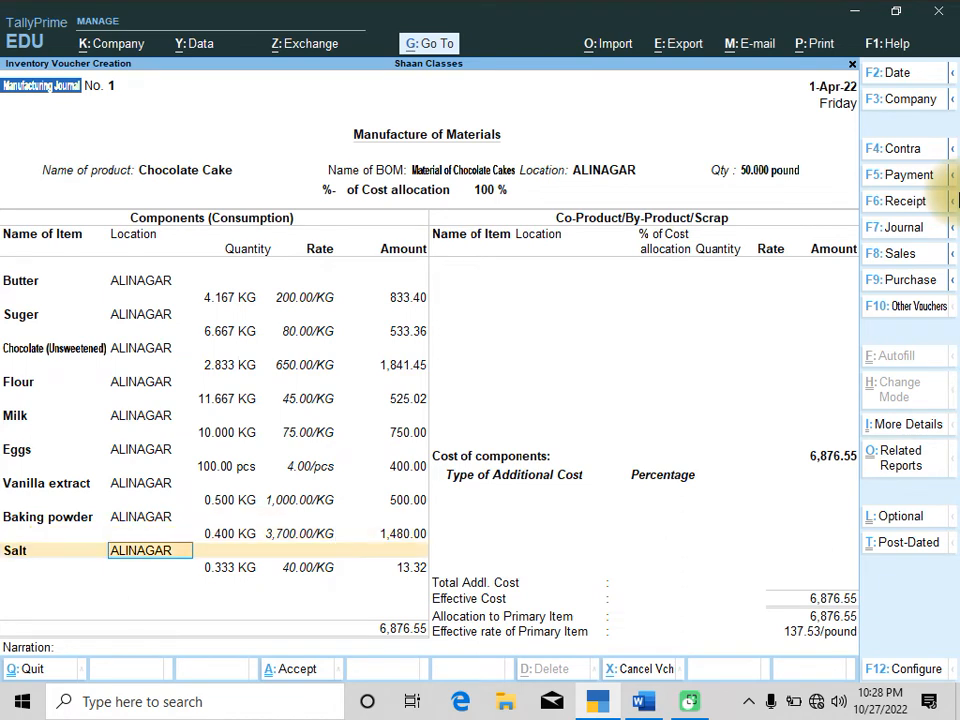
key("Return")
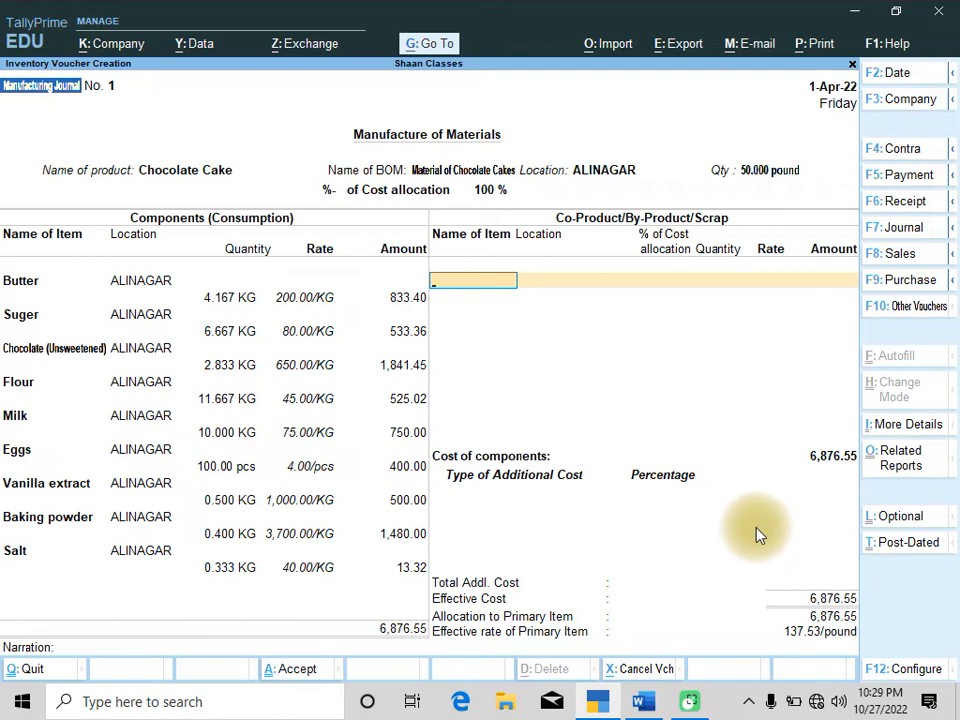
Create a Labour Expenses ledger under Direct Expenses, copying its name from the question, and add it as an additional cost
key("alt+Tab")
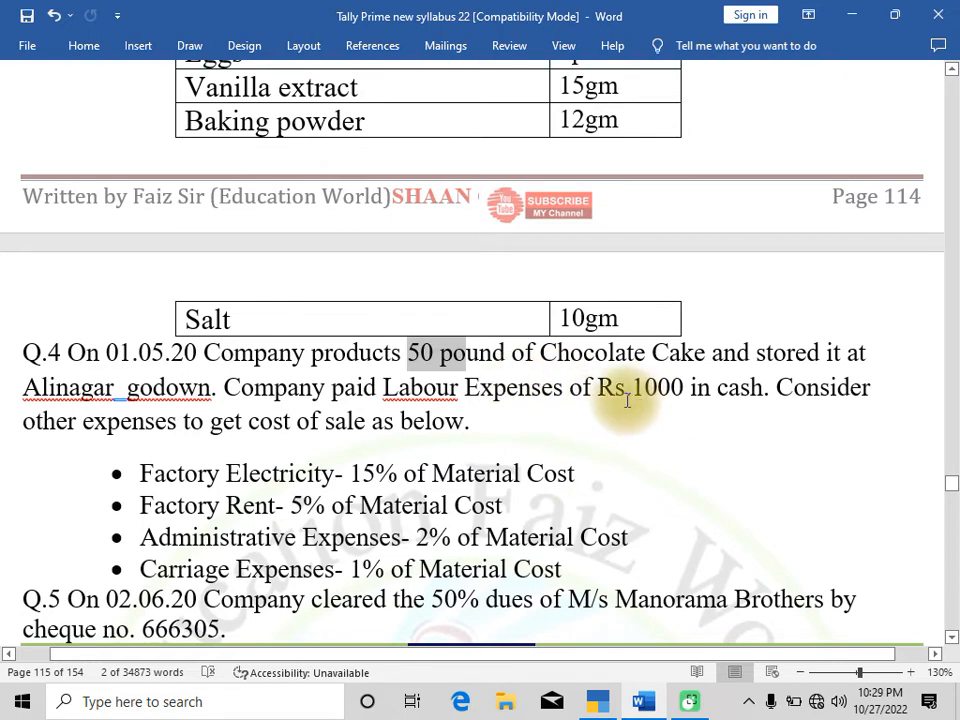
left_click_drag(381, 389, 522, 392)
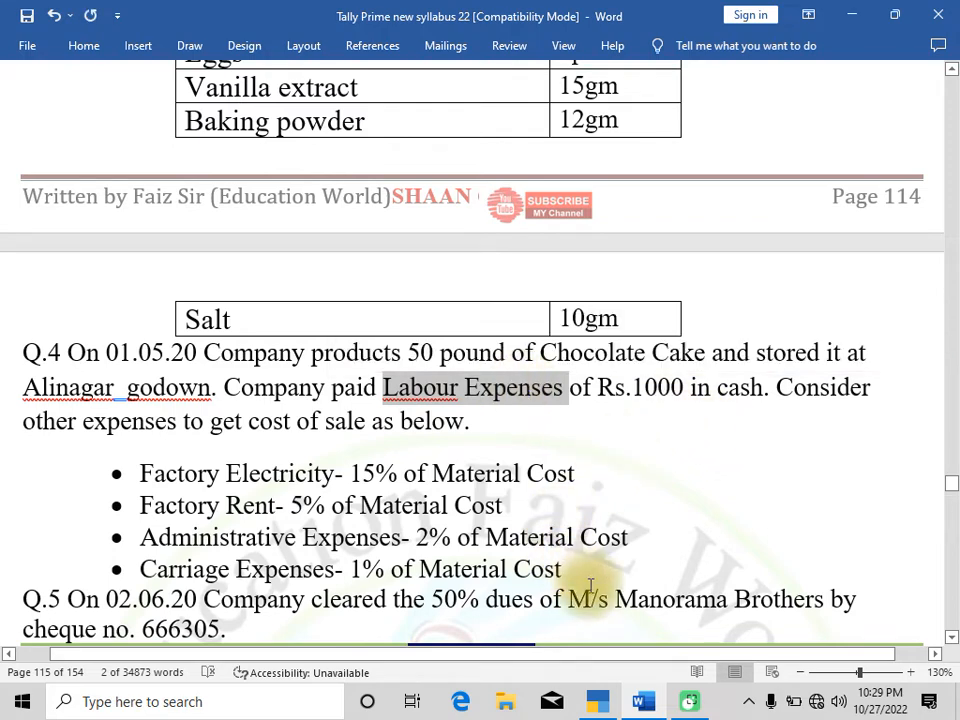
left_click(597, 697)
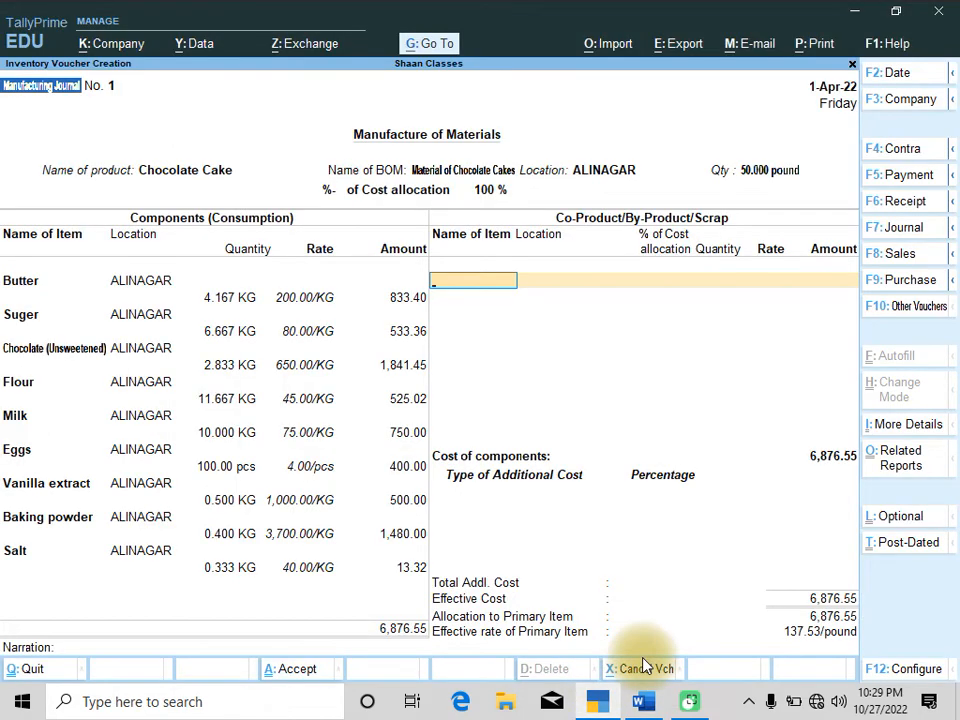
key("Return")
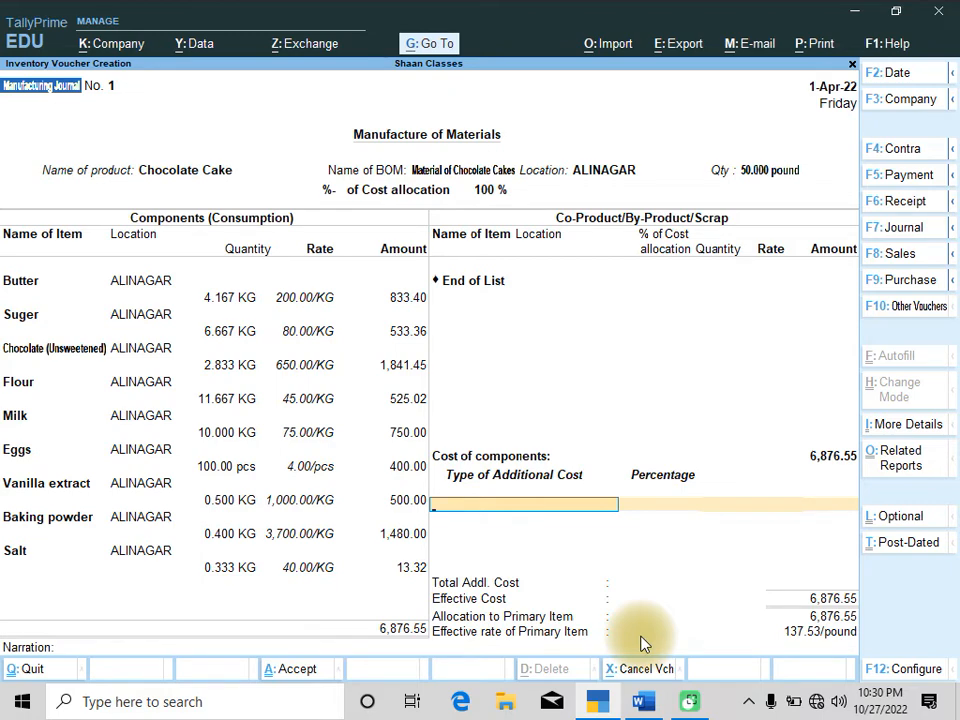
key("alt+c")
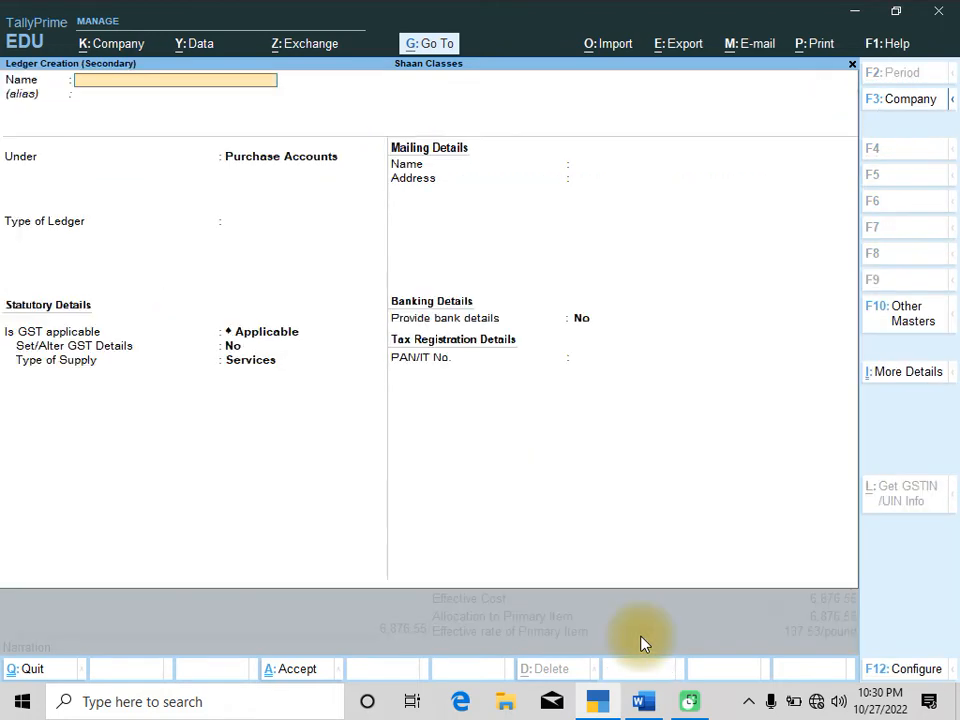
key("ctrl+alt+v")
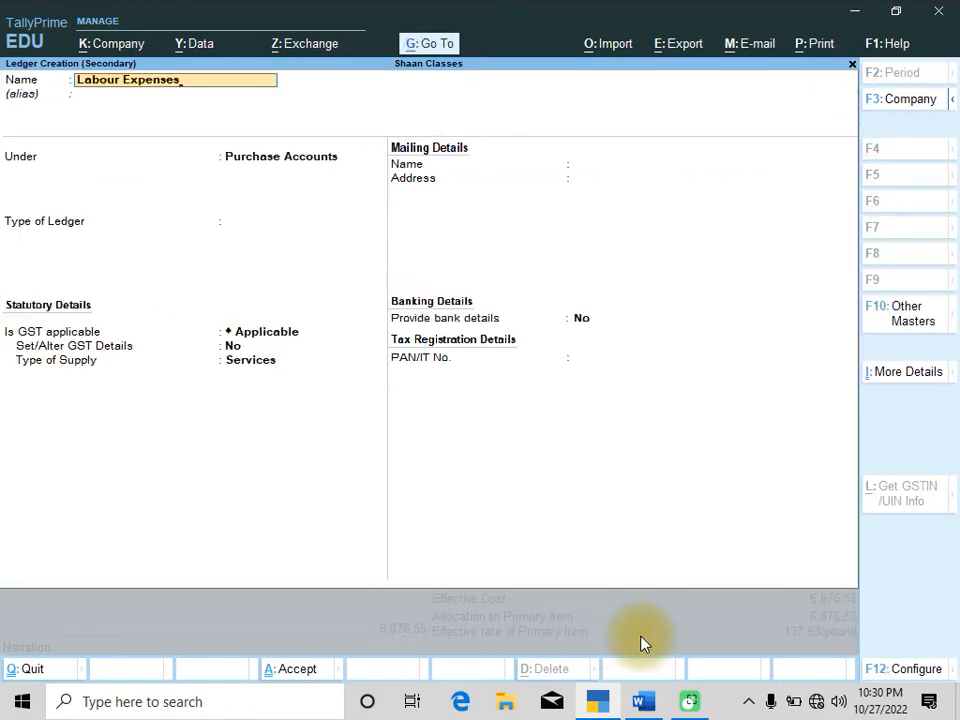
key("Return")
type("Di")
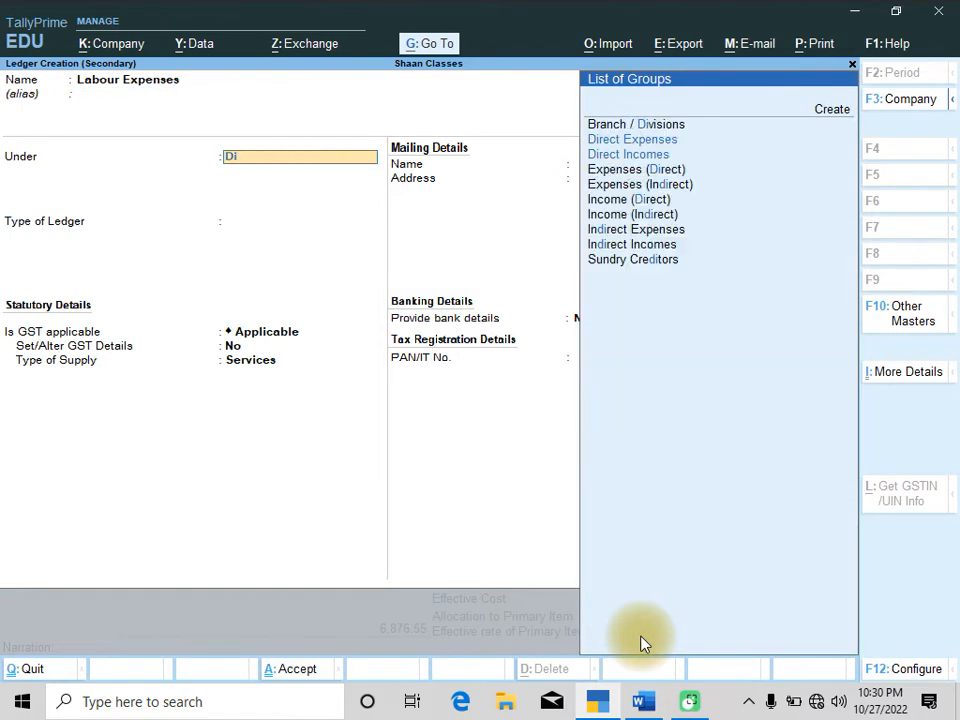
key("Return")
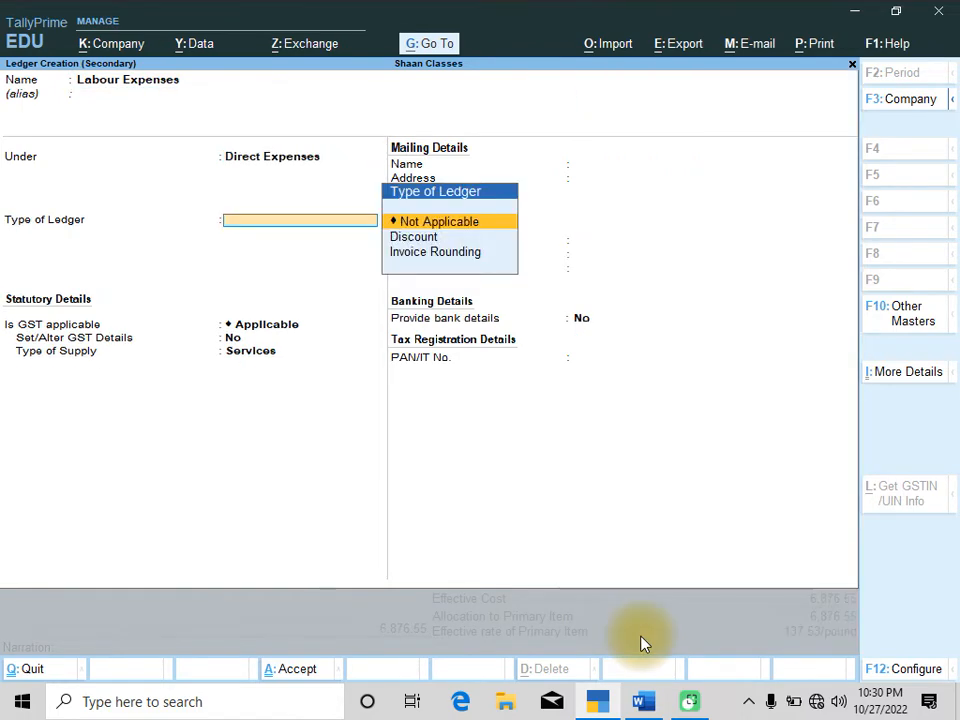
key("ctrl+a")
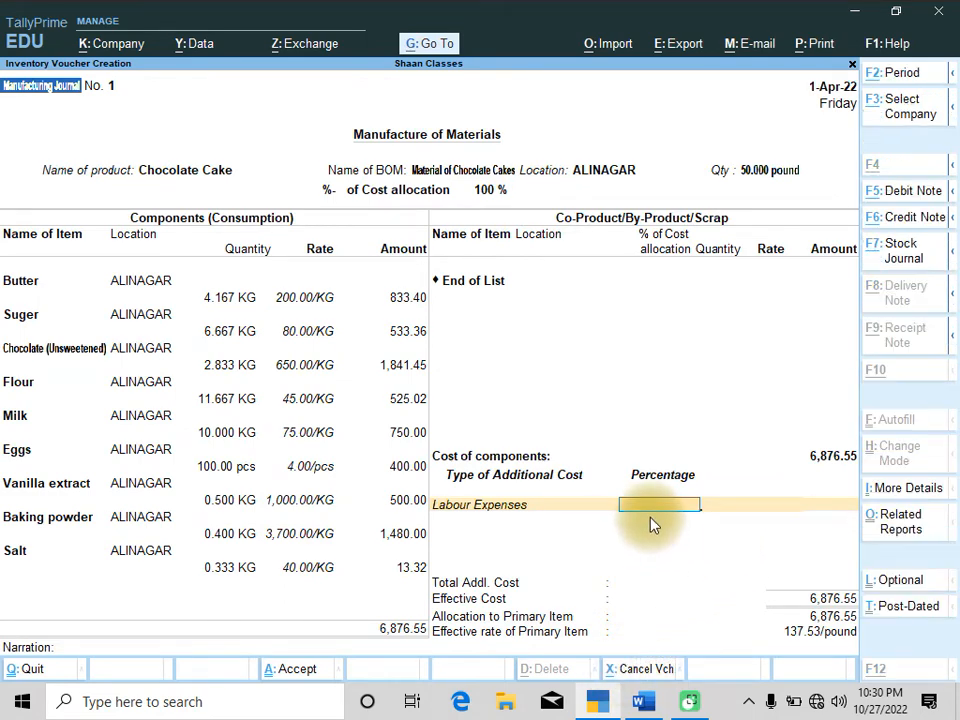
Enter 1,000 as the Labour Expenses amount, as given in the question
key("alt+Tab")
left_click(583, 395)
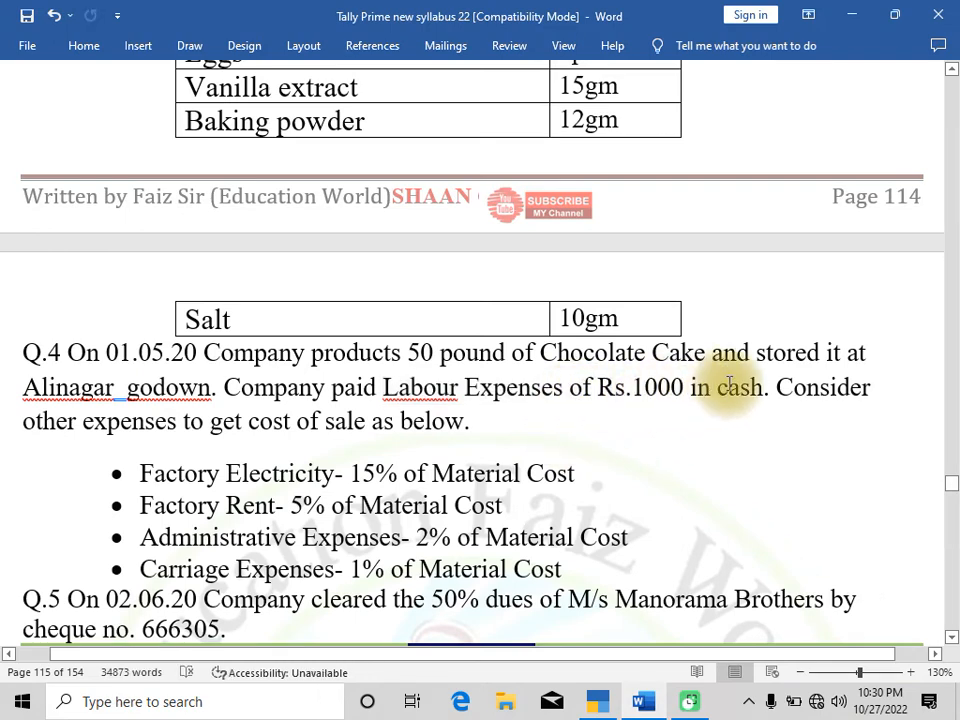
key("alt+Tab")
key("Return")
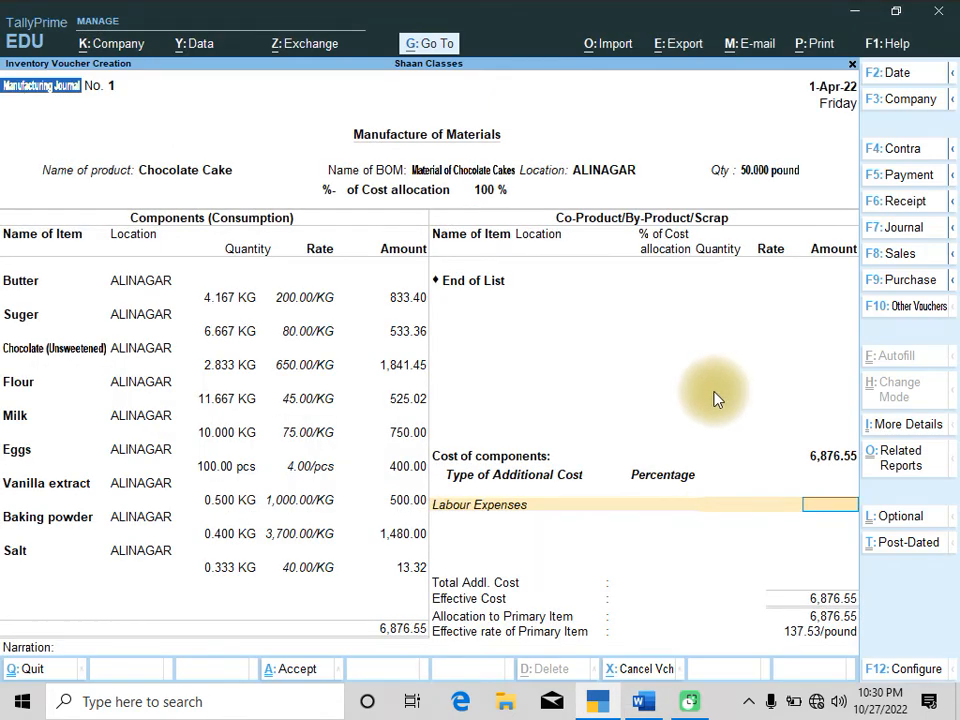
type("1")
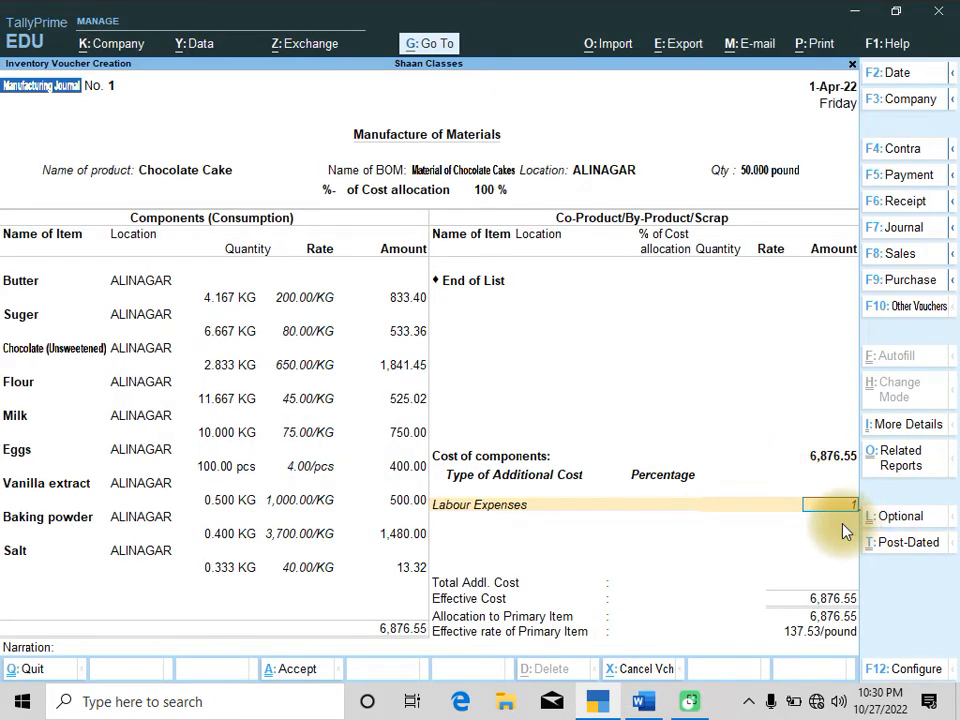
type(",000")
key("Return")
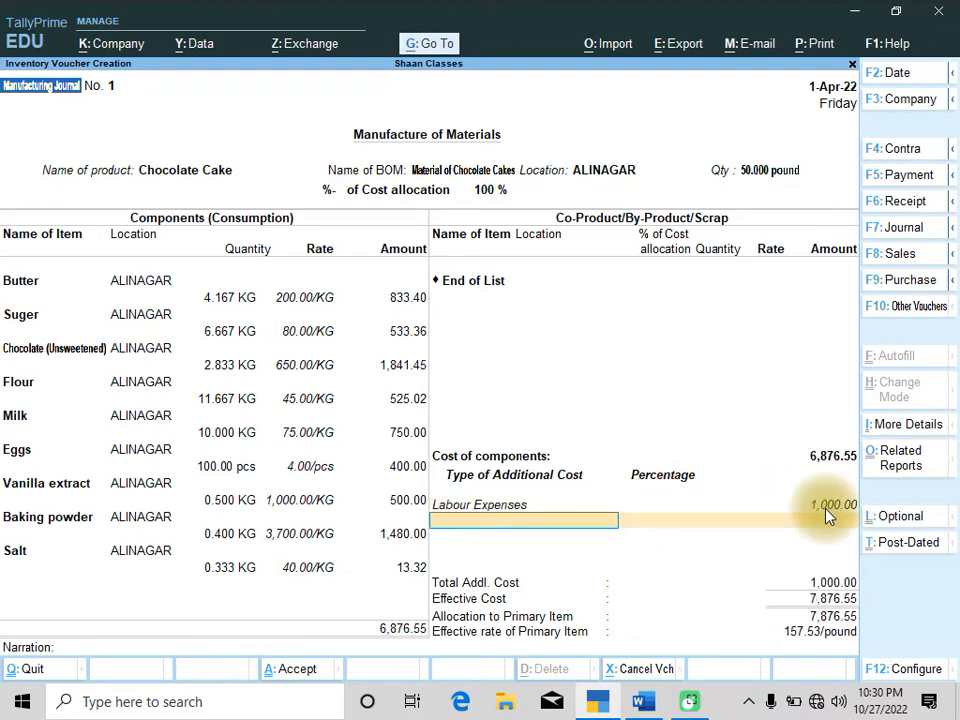
Create a Factory Electricity ledger under Direct Expenses, copying its name from the question, and add it as the next additional cost
key("alt+Tab")
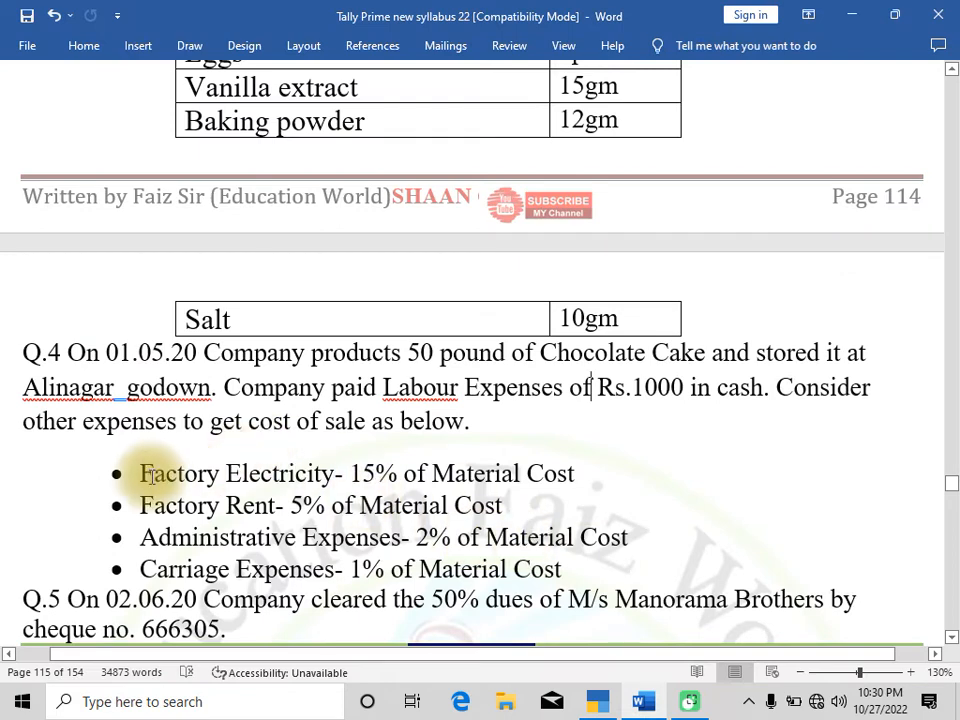
left_click_drag(140, 474, 300, 476)
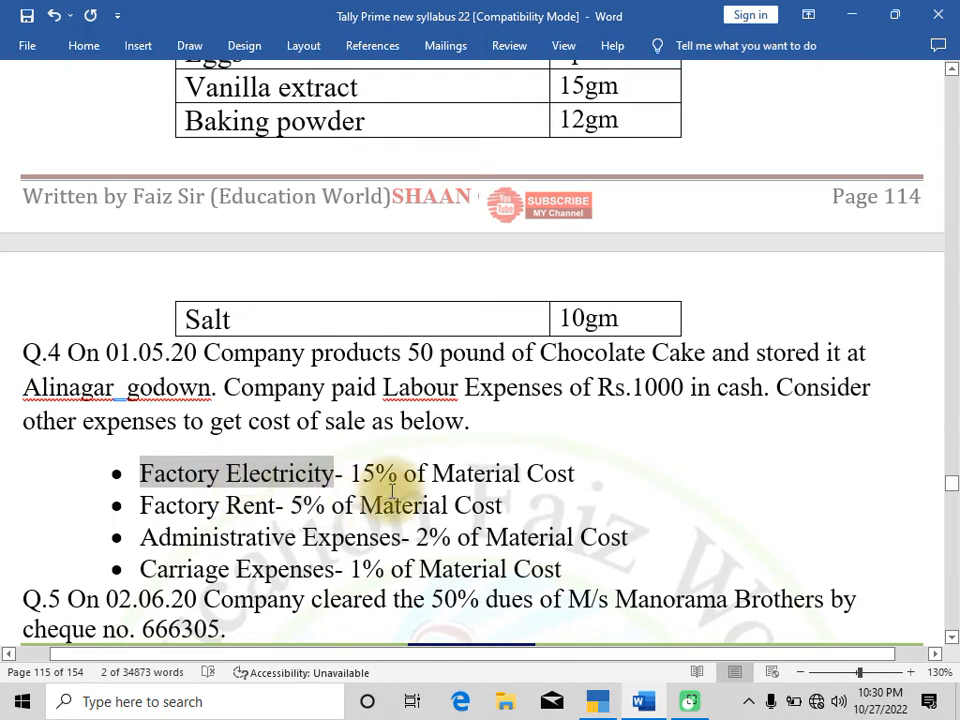
key("alt+Tab")
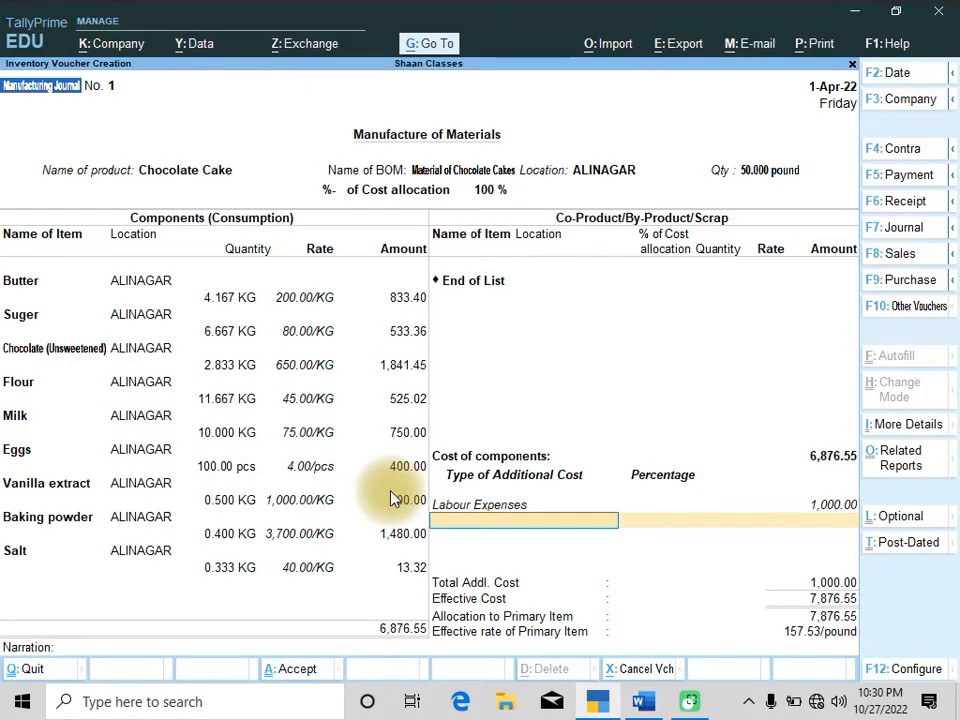
key("alt+c")
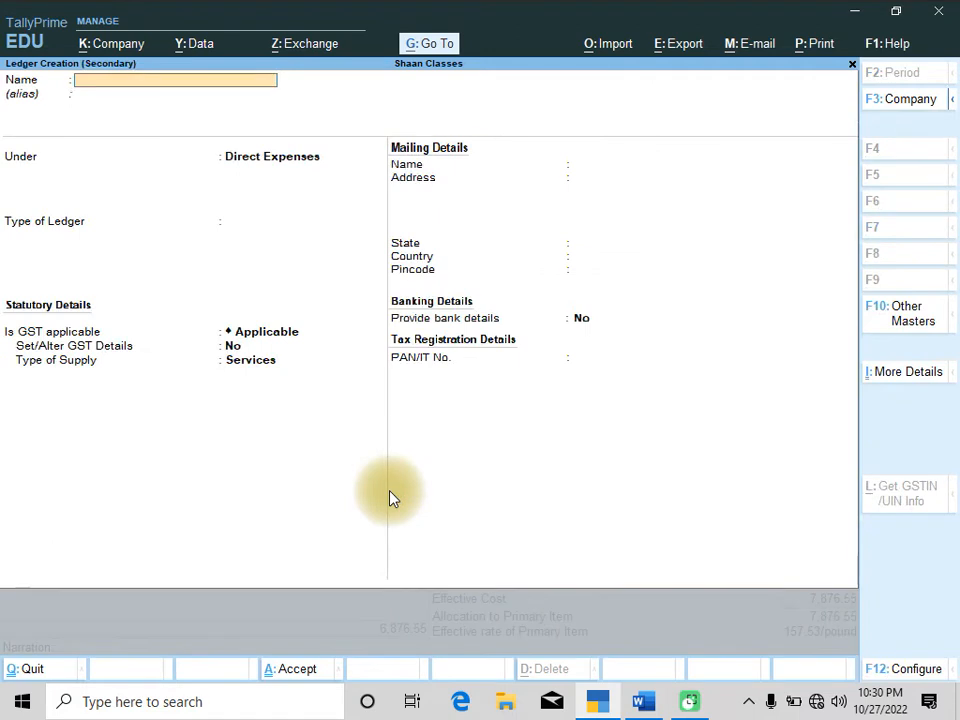
key("ctrl+alt+v")
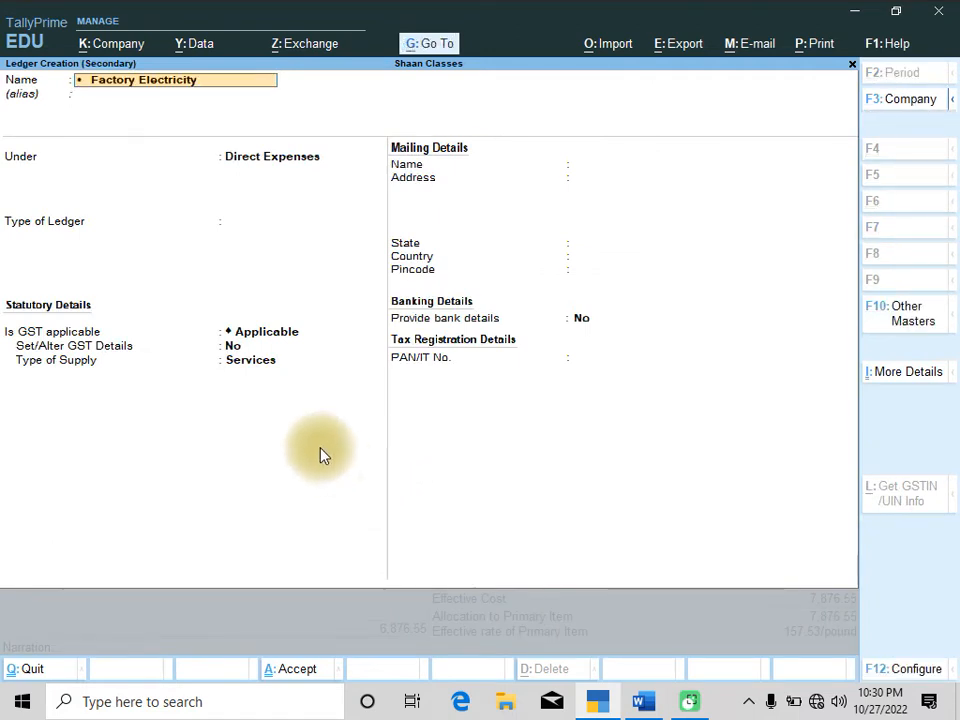
key("Delete")
key("Delete")
key("Delete")
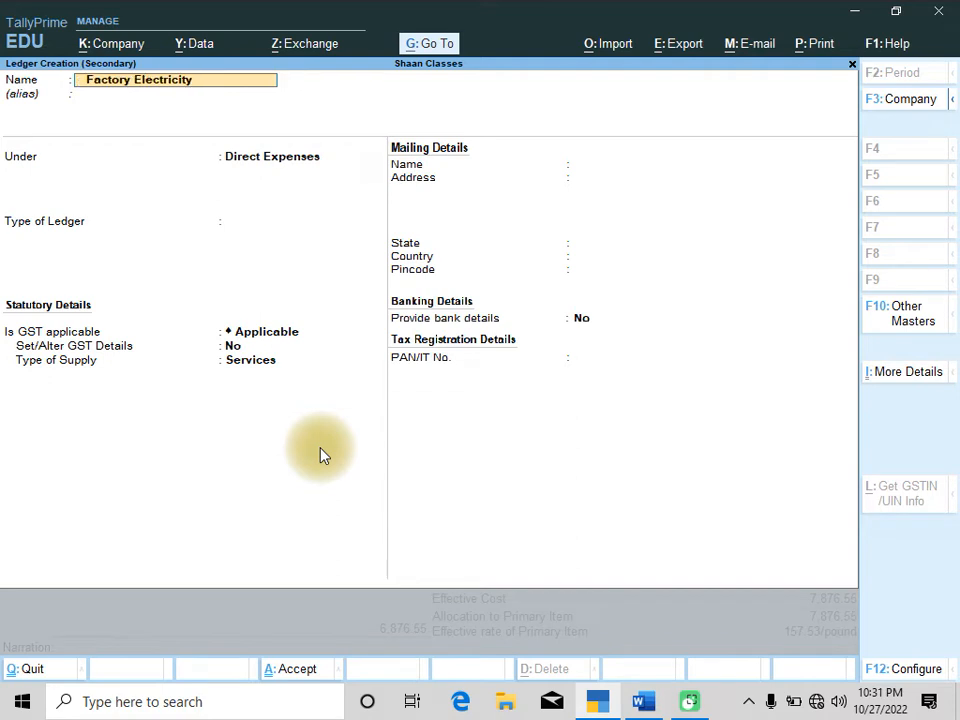
type("F")
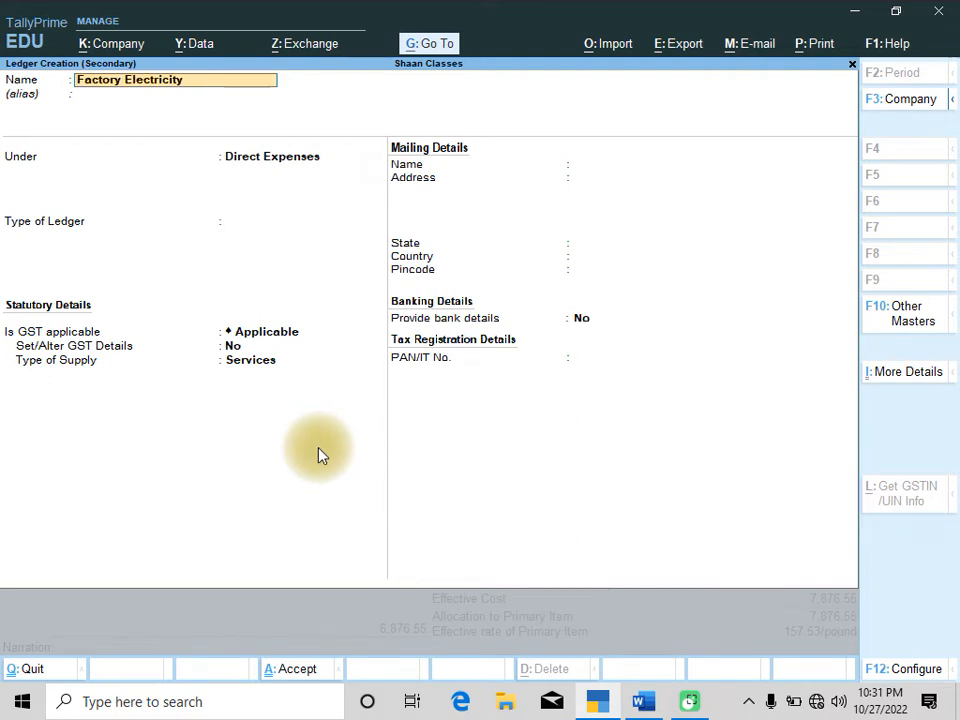
key("Return")
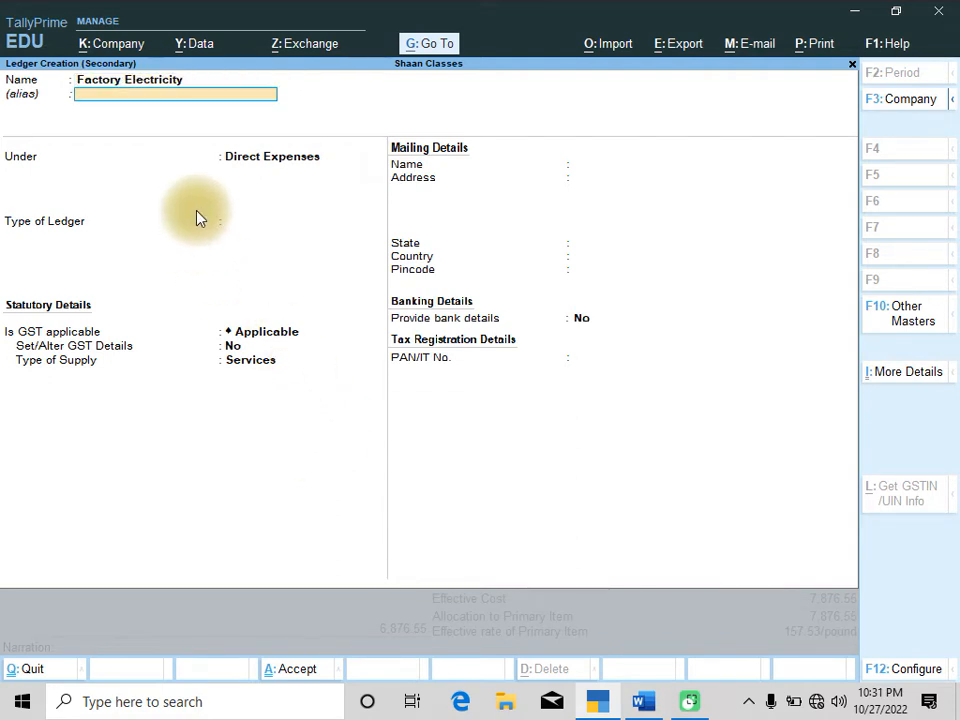
key("Return")
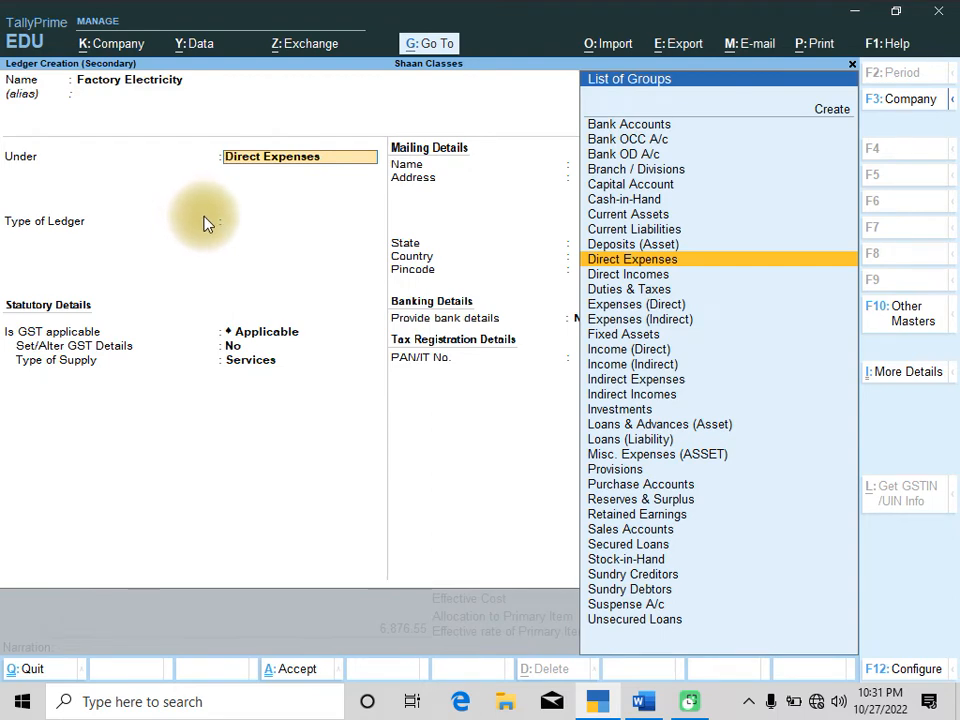
key("Return")
key("ctrl+a")
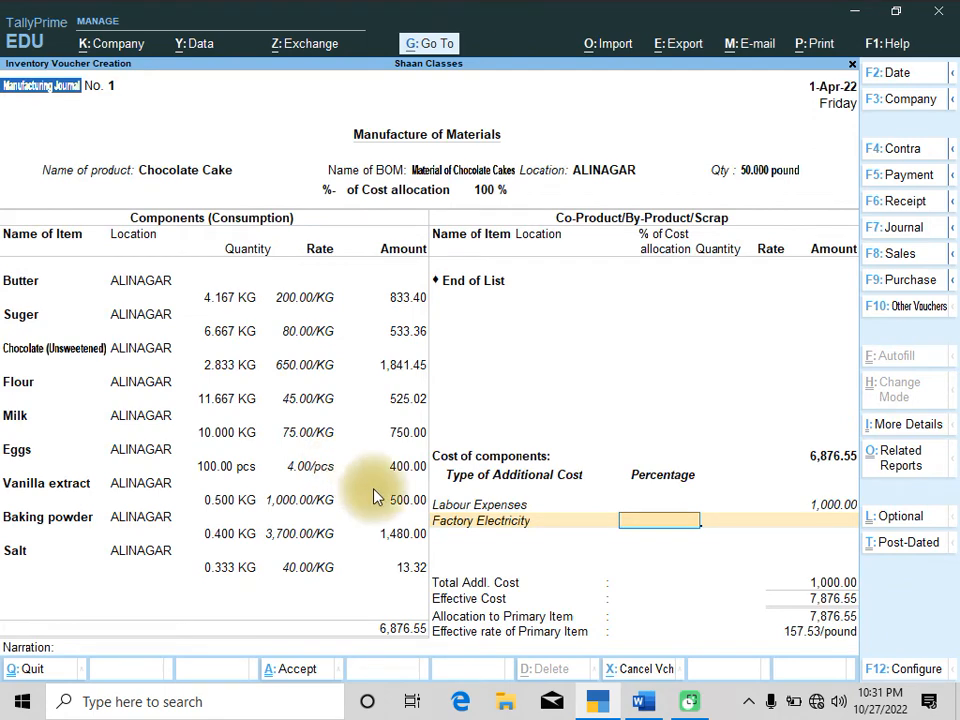
Set the Factory Electricity percentage to 15
key("alt+Tab")
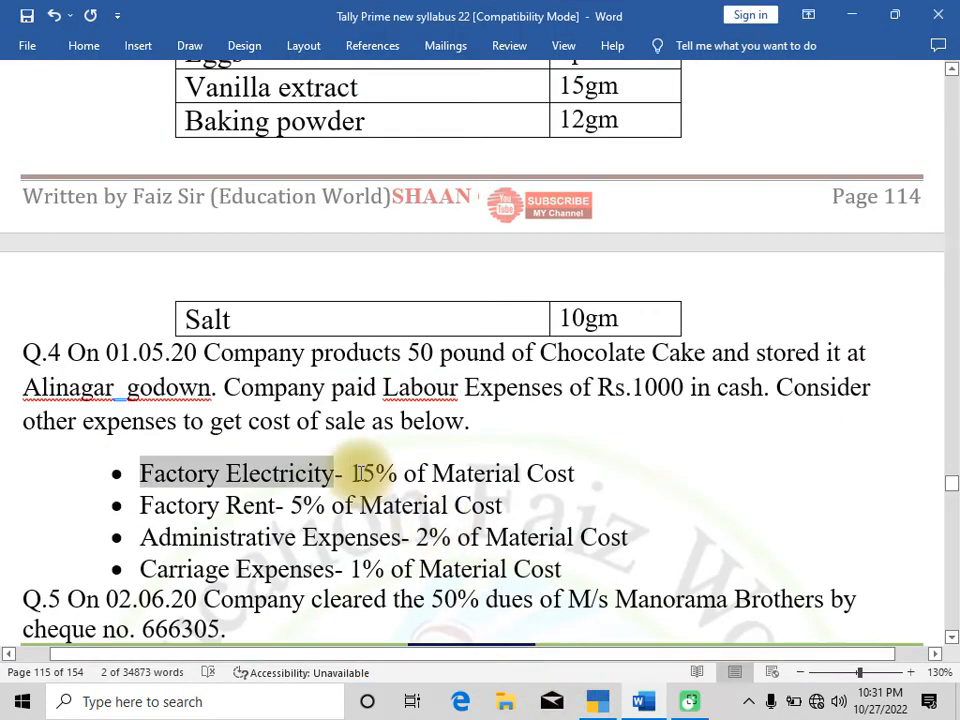
key("alt+Tab")
type("15")
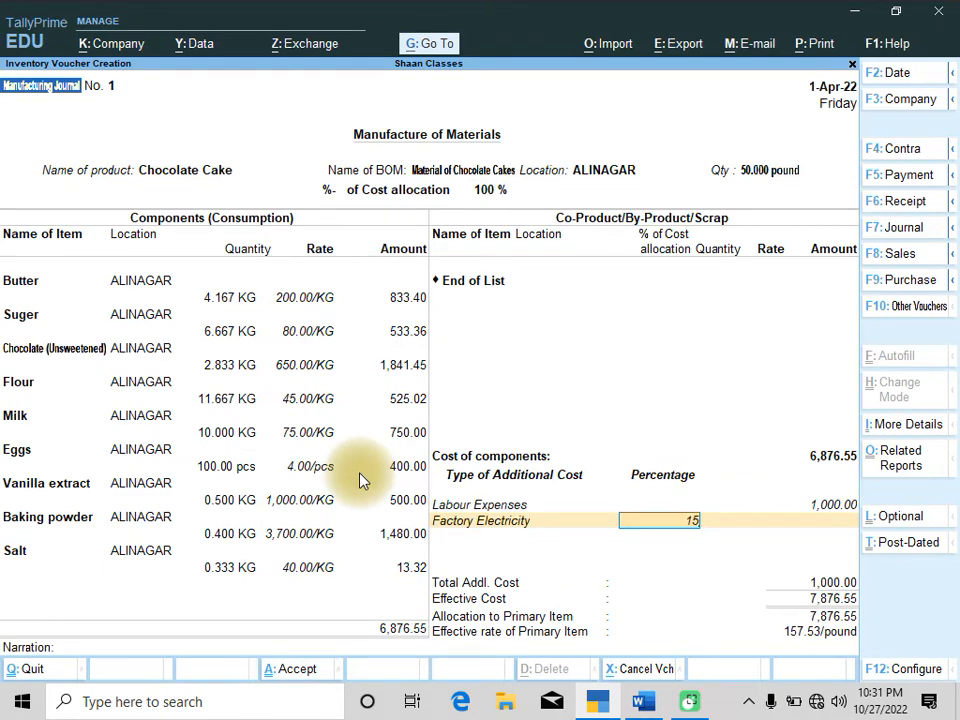
key("Return")
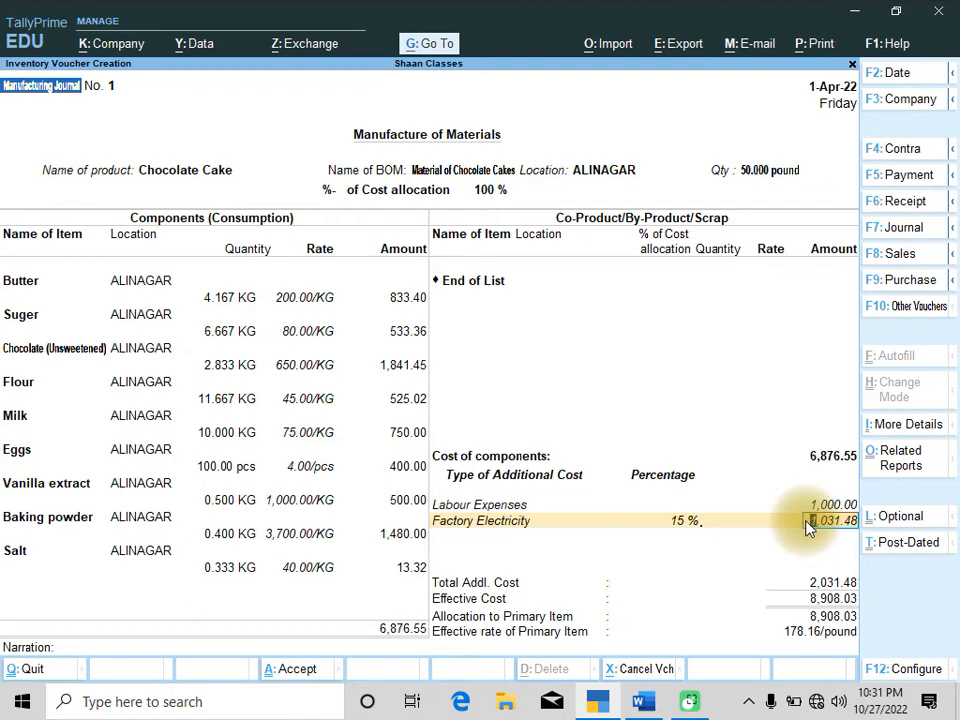
Create a Factory Rent ledger under Direct Expenses, taking its name from the question, and add it as the next additional cost
key("alt+Tab")
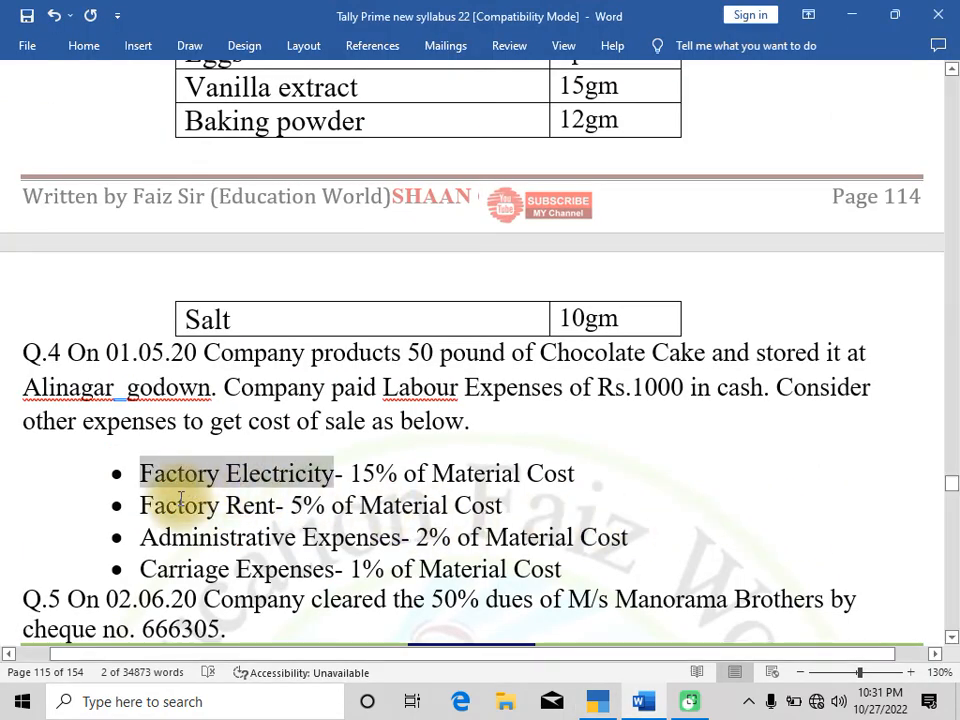
left_click_drag(142, 506, 274, 507)
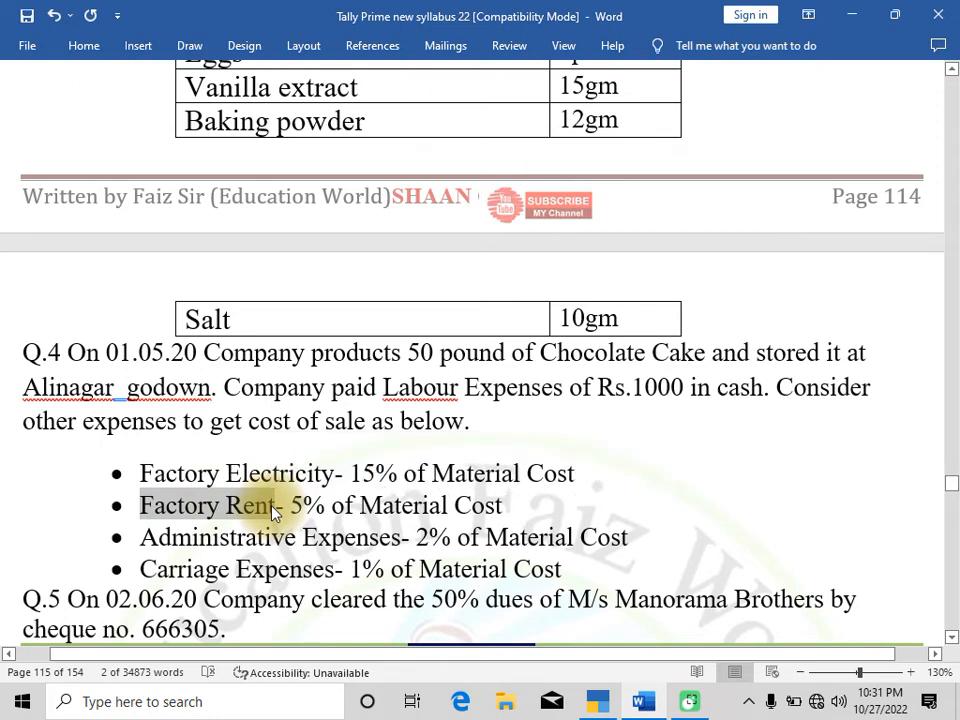
key("alt+Tab")
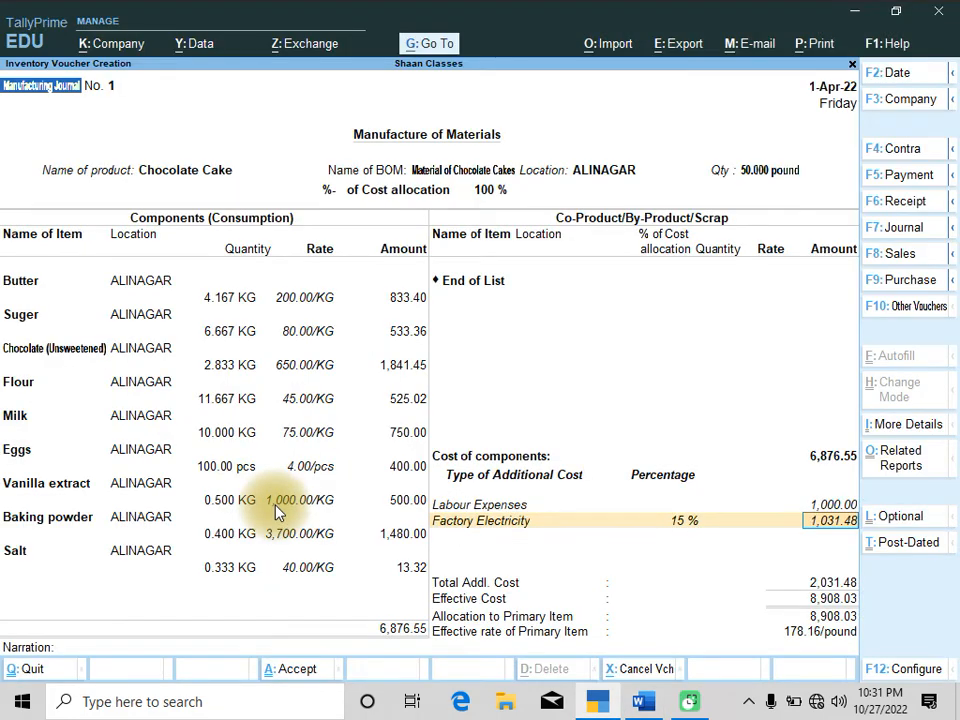
key("Return")
key("alt+c")
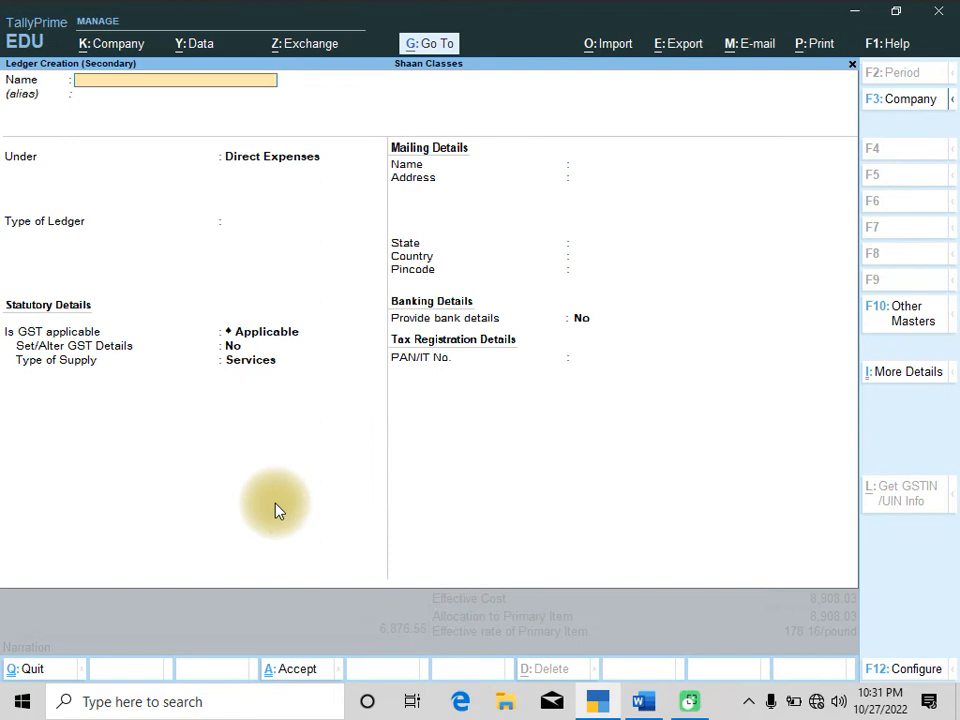
type("Factory Rent")
key("Return")
key("Return")
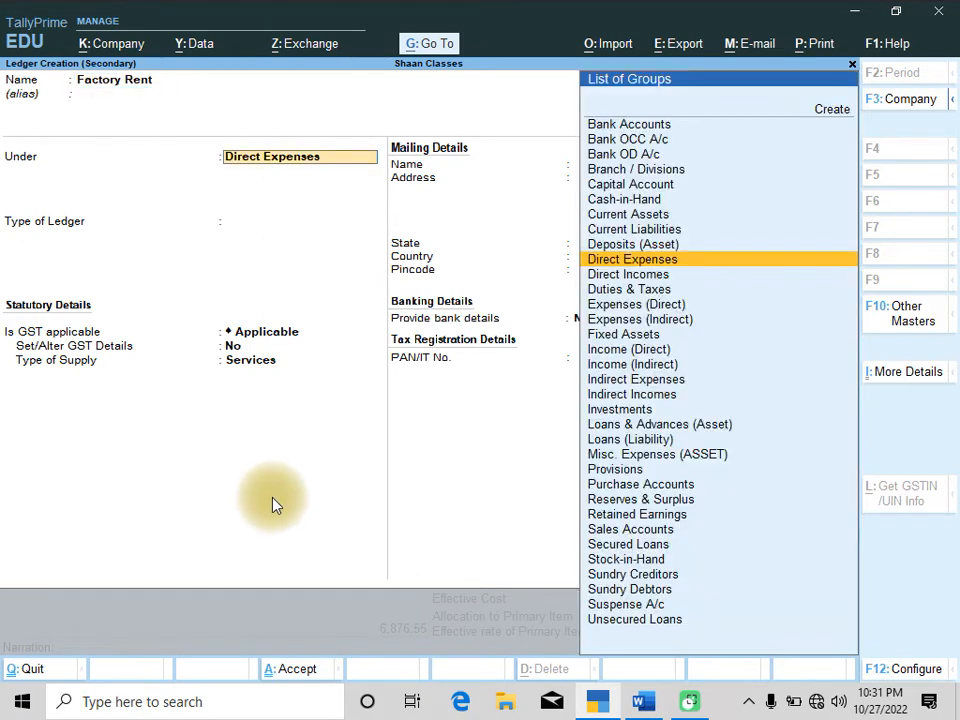
key("Return")
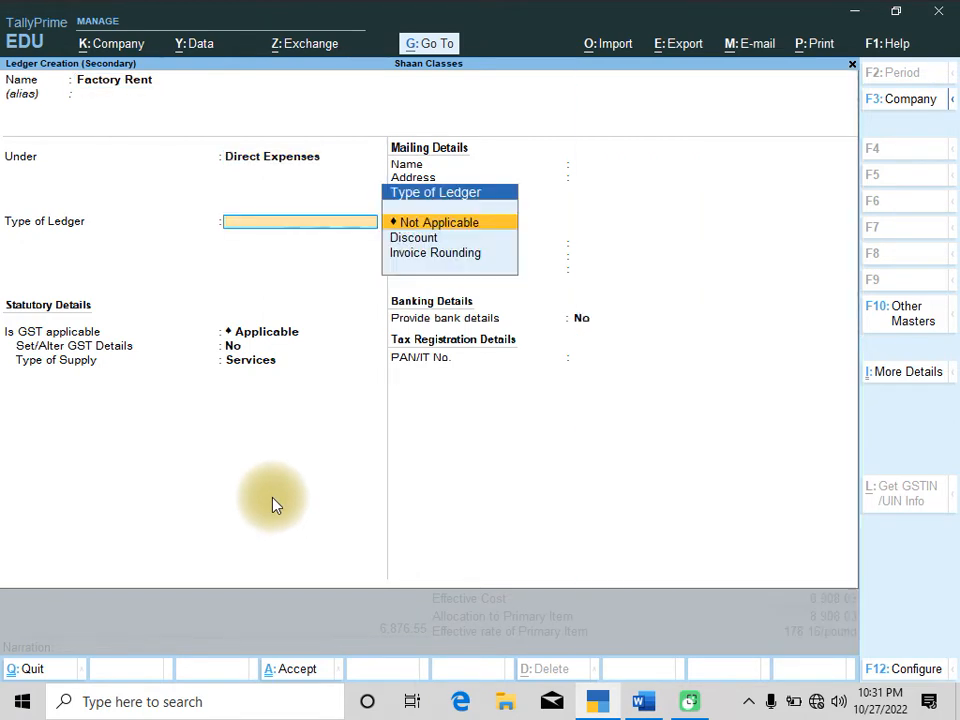
key("ctrl+a")
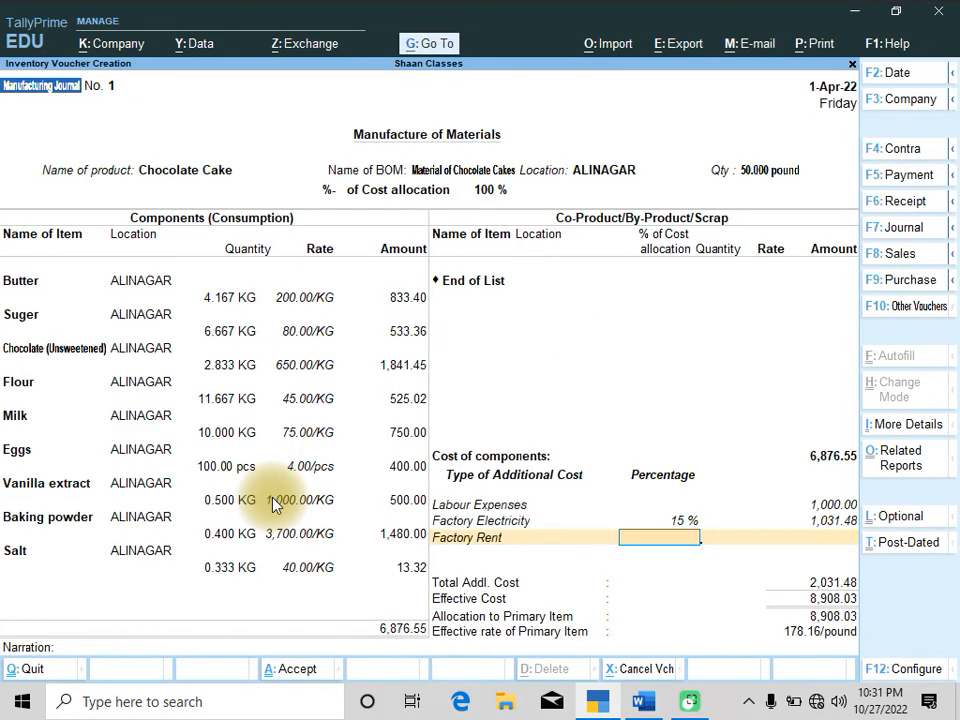
Set the Factory Rent percentage to 5, as given in the question
key("alt+Tab")
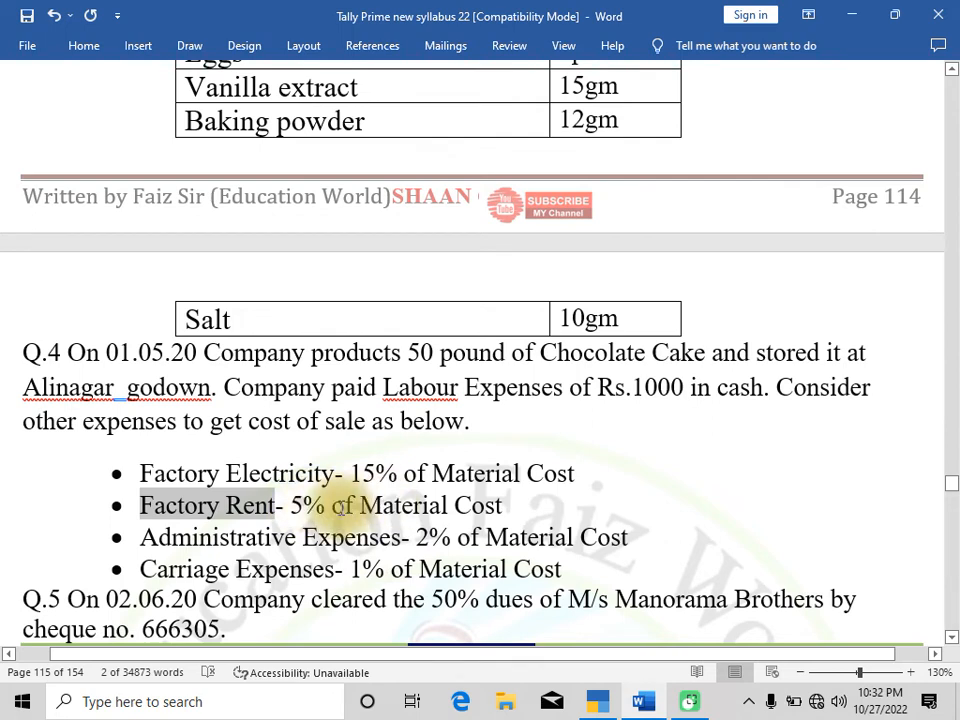
key("alt+Tab")
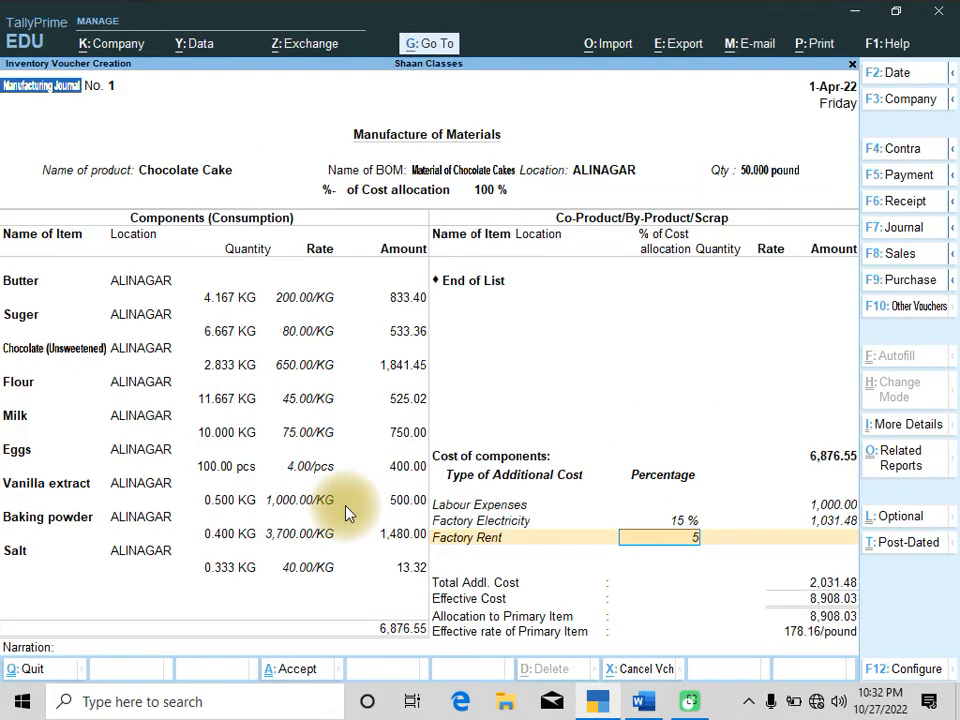
key("Return")
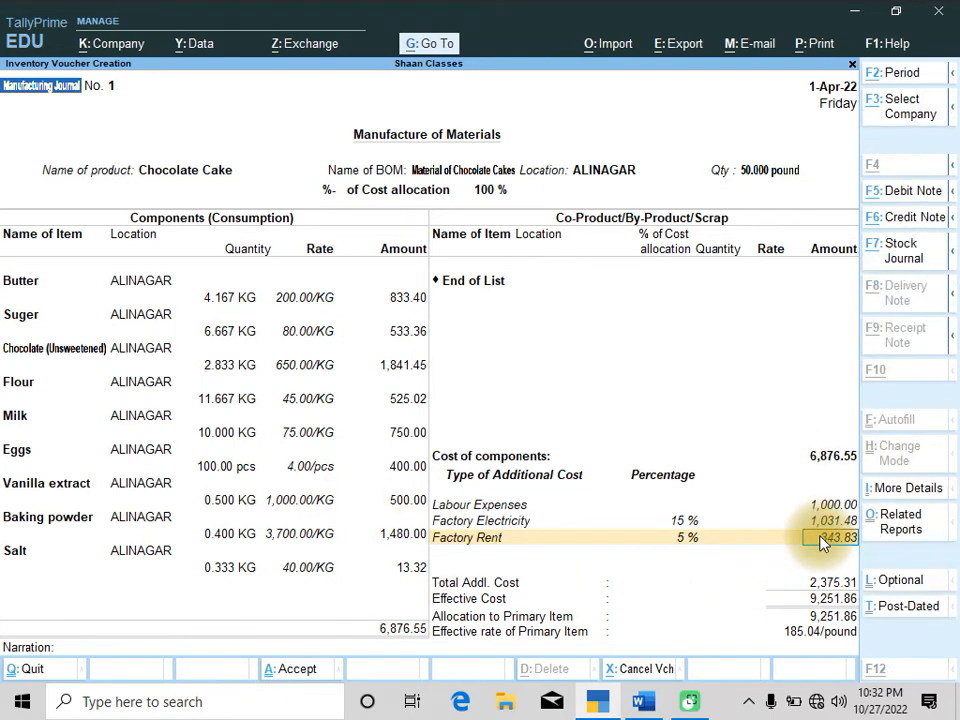
Create an Administrative Expenses ledger under Indirect Expenses, copying its name from the question, and add it as an additional cost
key("alt+Tab")
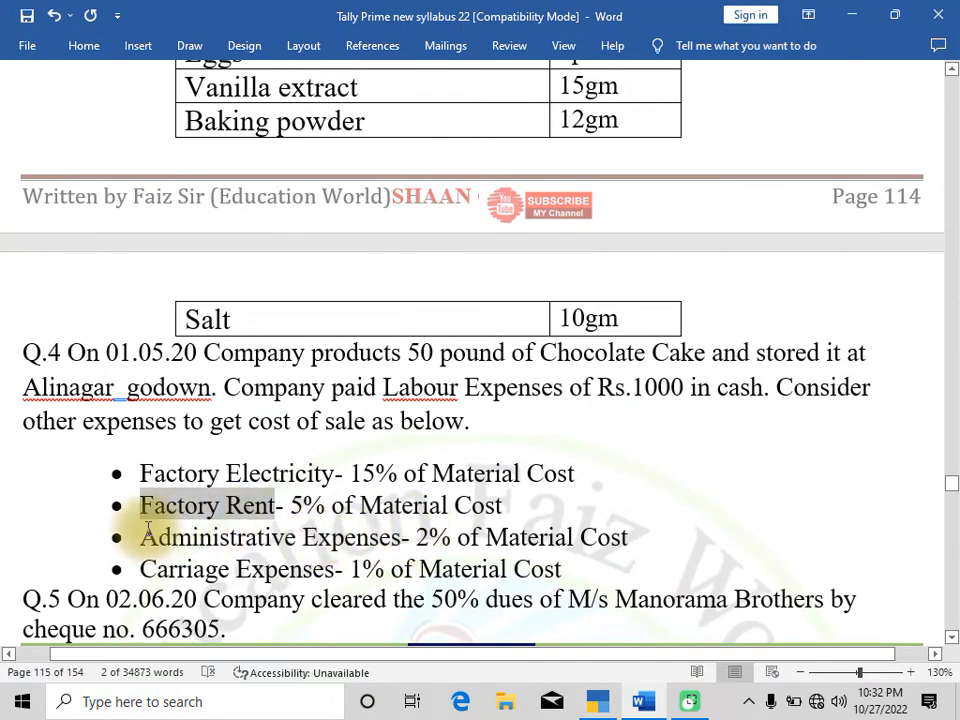
left_click_drag(143, 537, 386, 536)
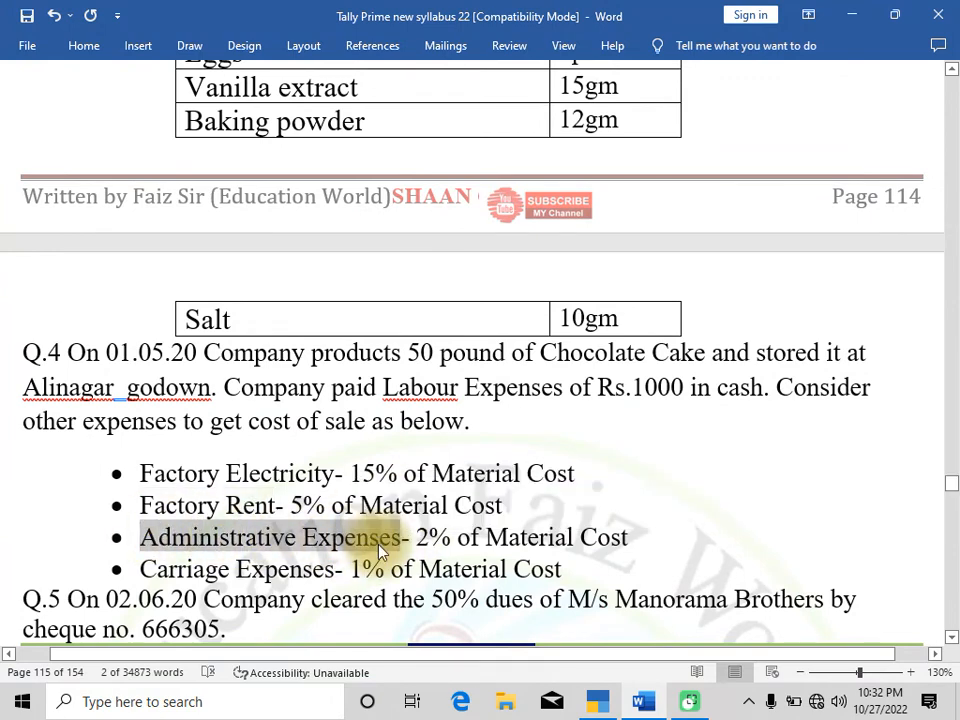
key("alt+Tab")
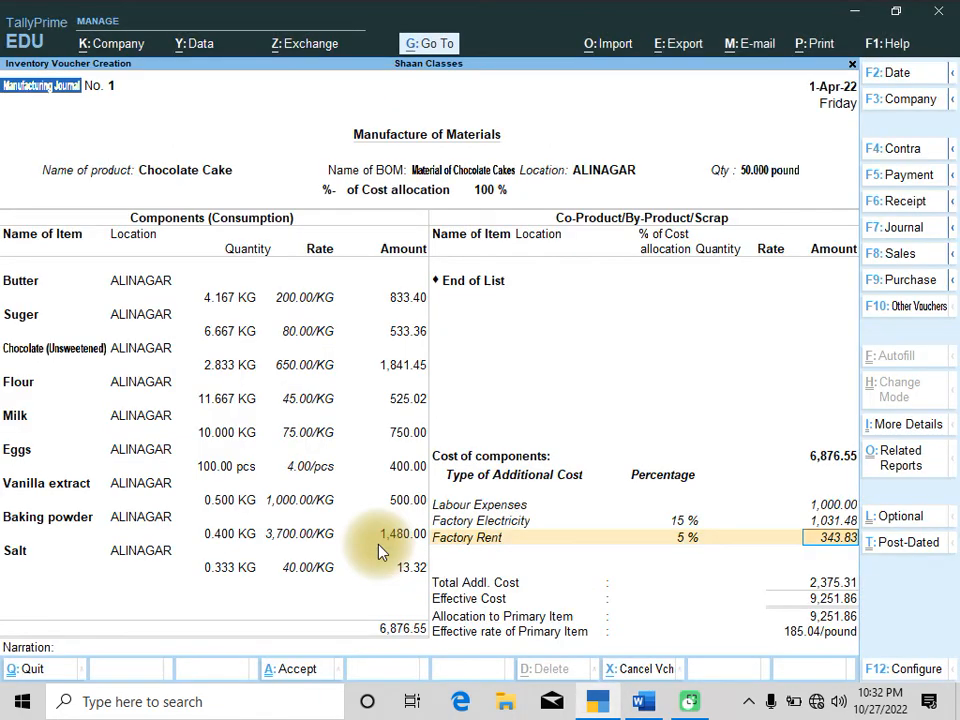
key("Return")
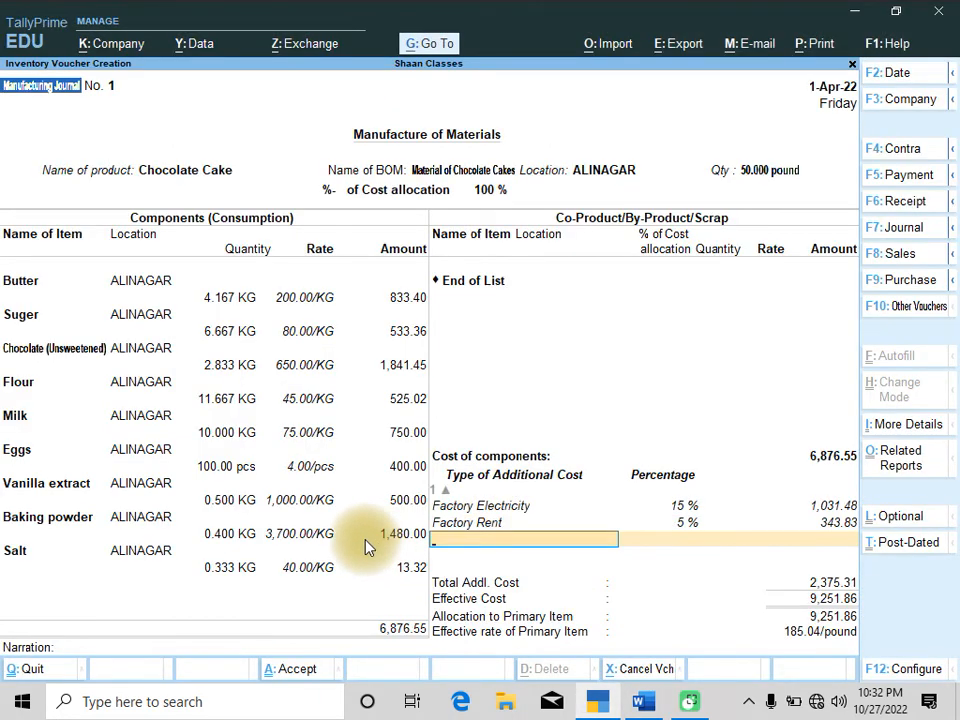
key("alt+c")
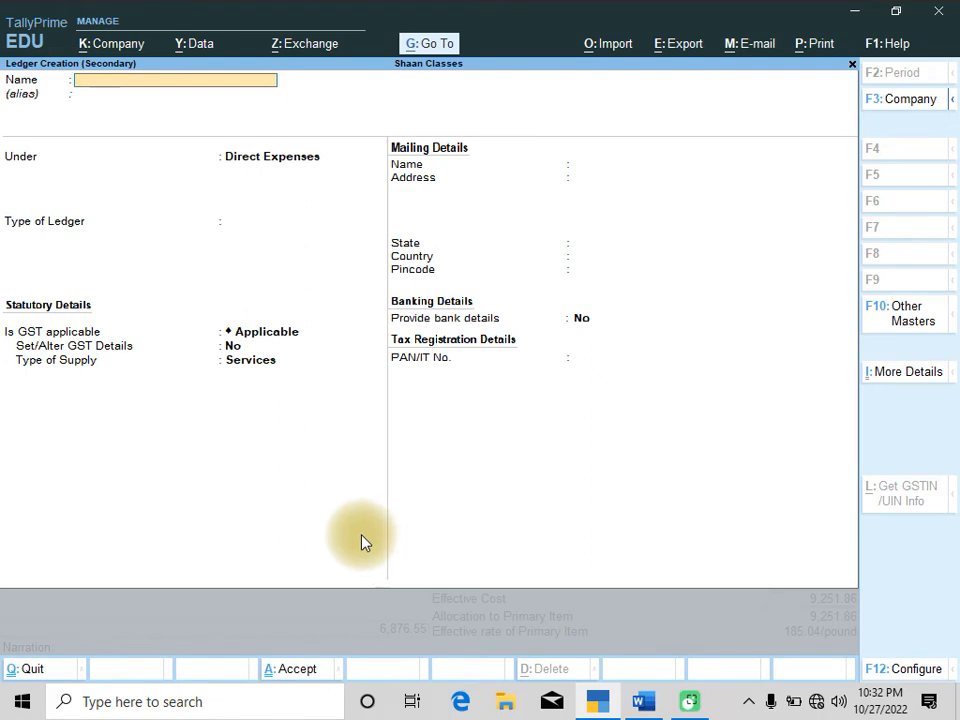
key("ctrl+alt+v")
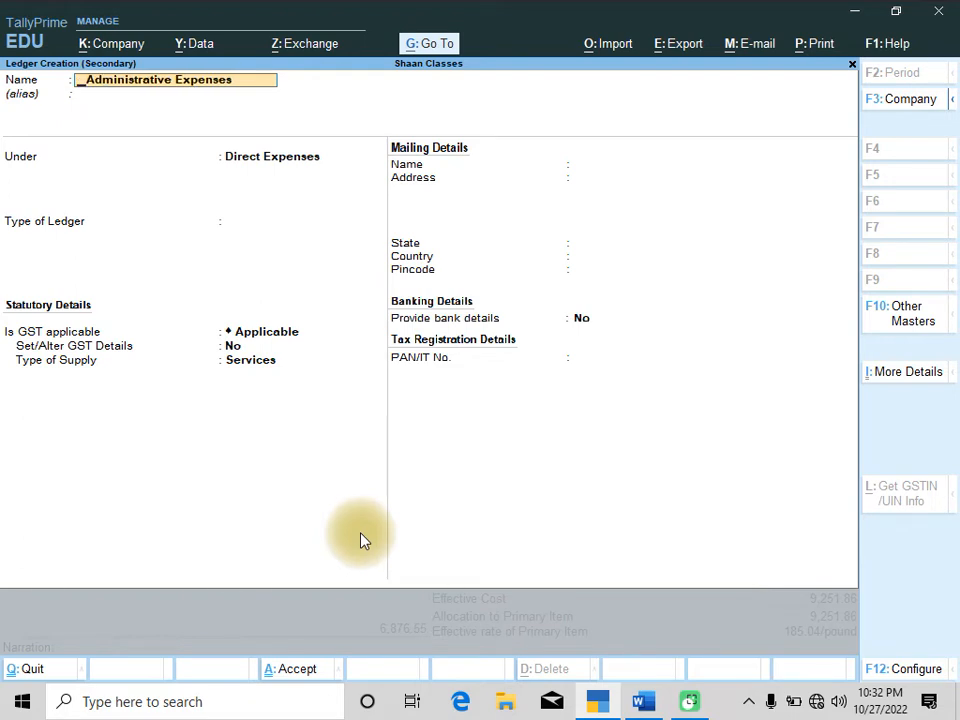
key("Return")
key("Return")
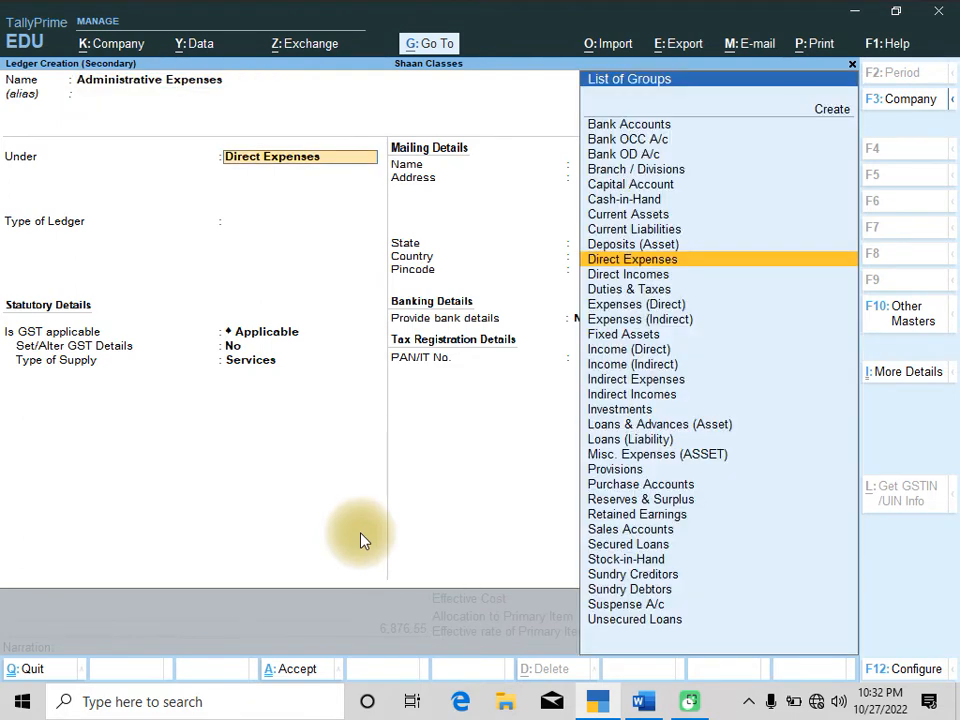
type("In")
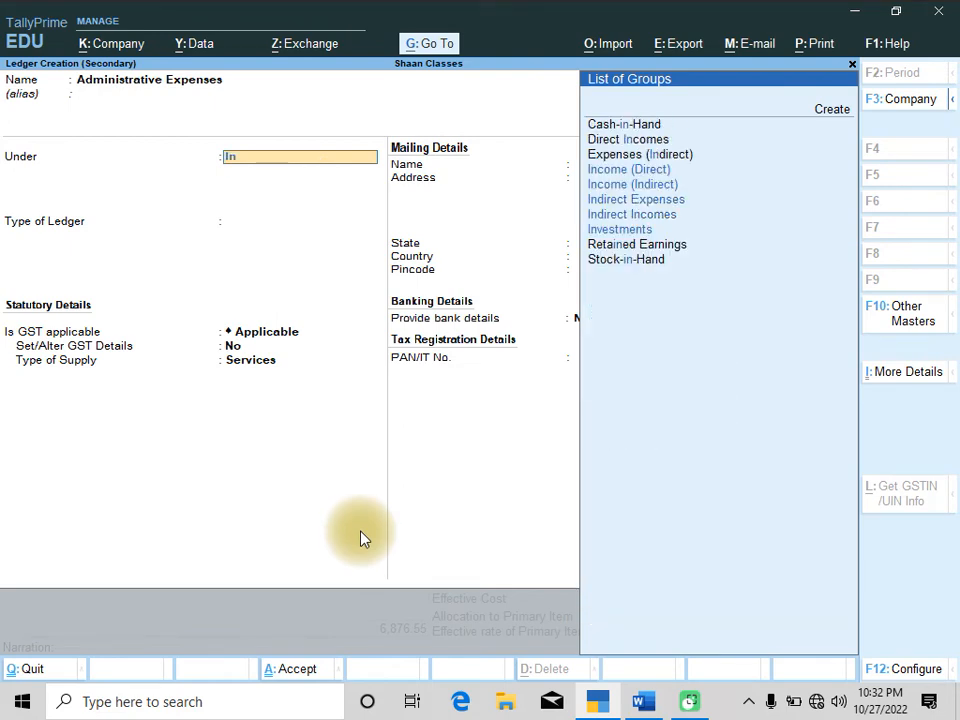
key("Down")
key("Down")
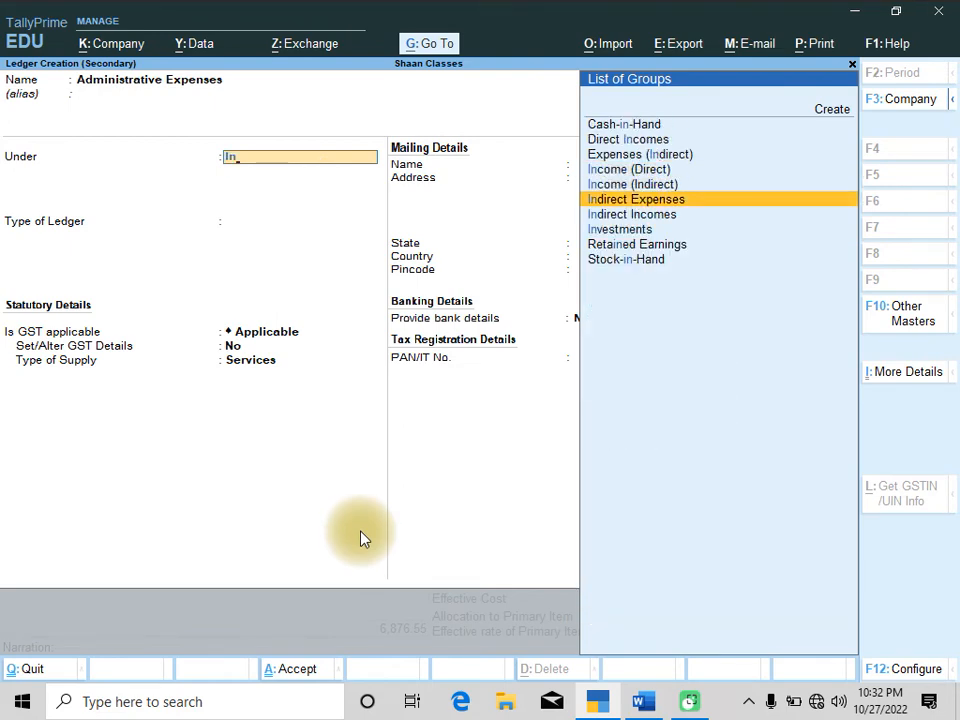
key("Return")
key("Return")
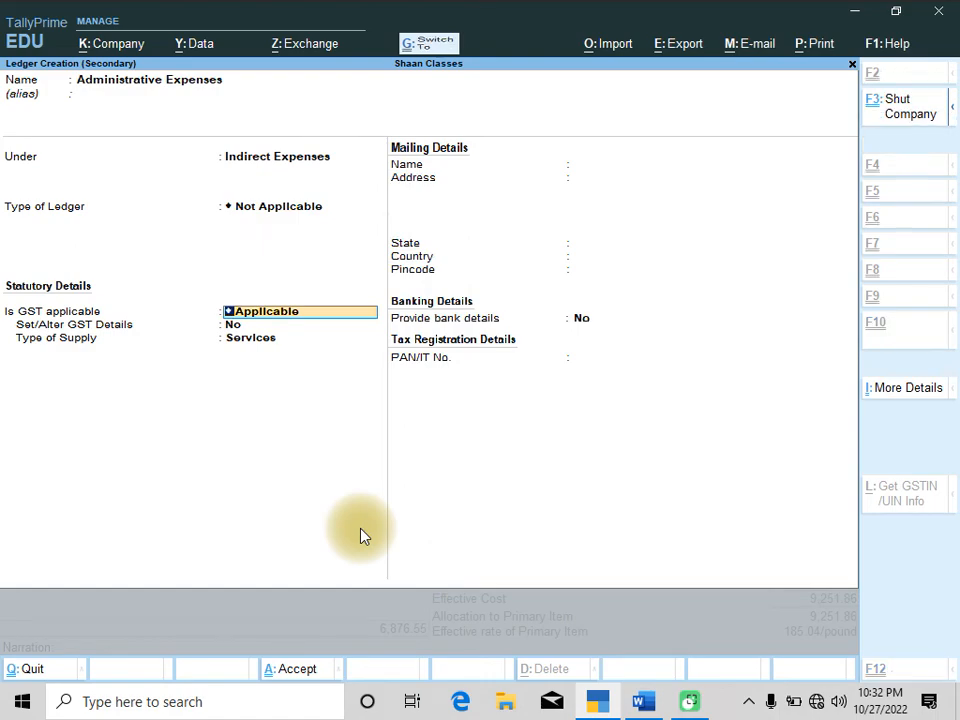
key("ctrl+a")
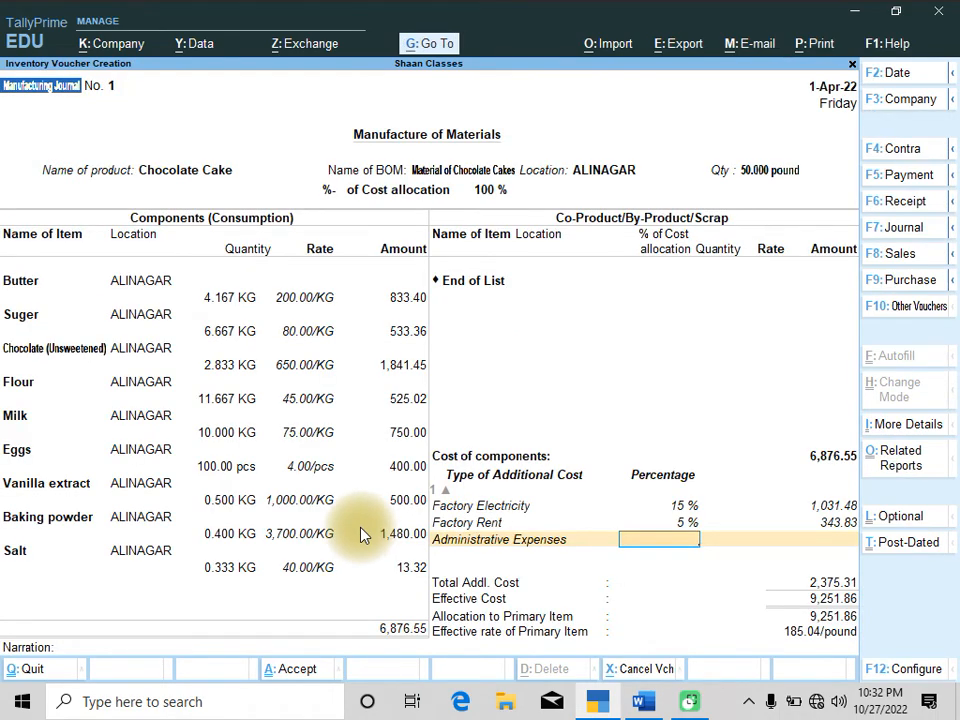
Set the Administrative Expenses percentage to 2, as given in the question
key("alt+Tab")
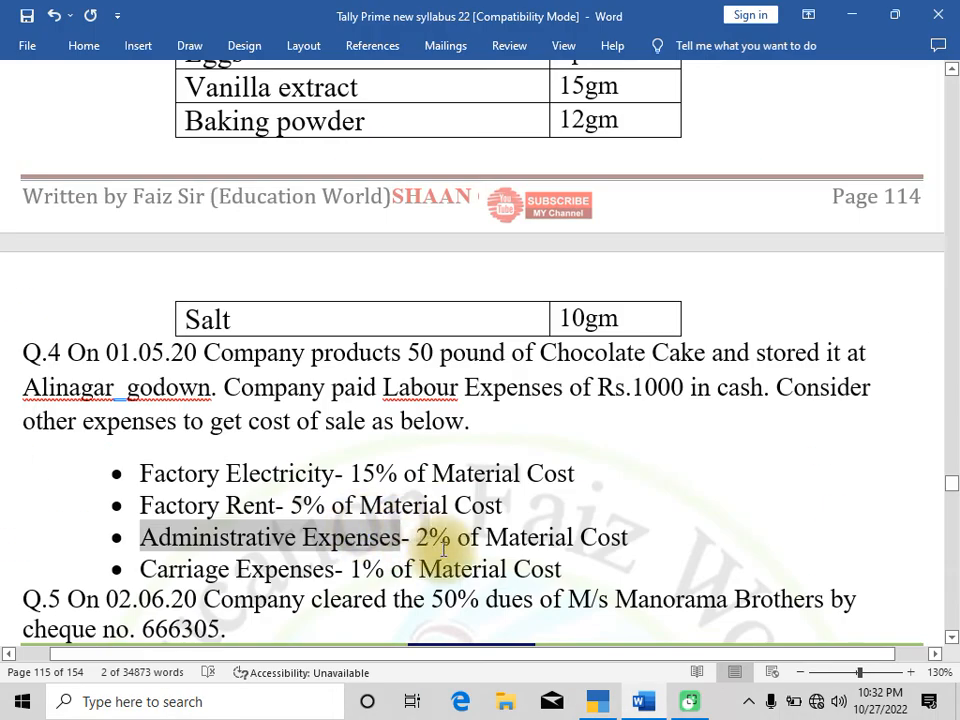
key("alt+Tab")
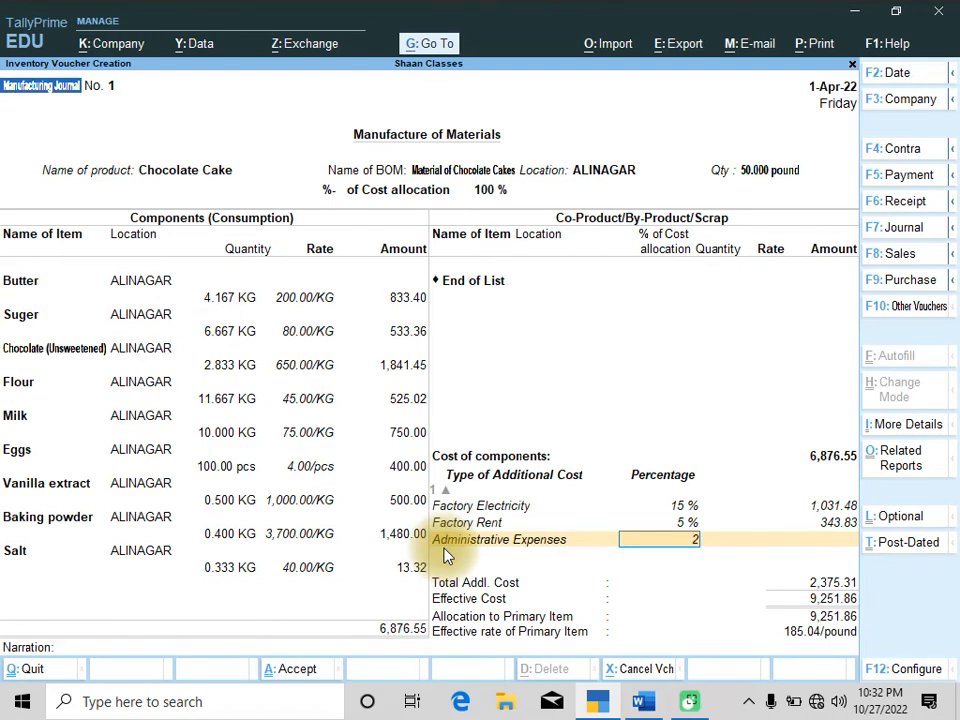
key("Return")
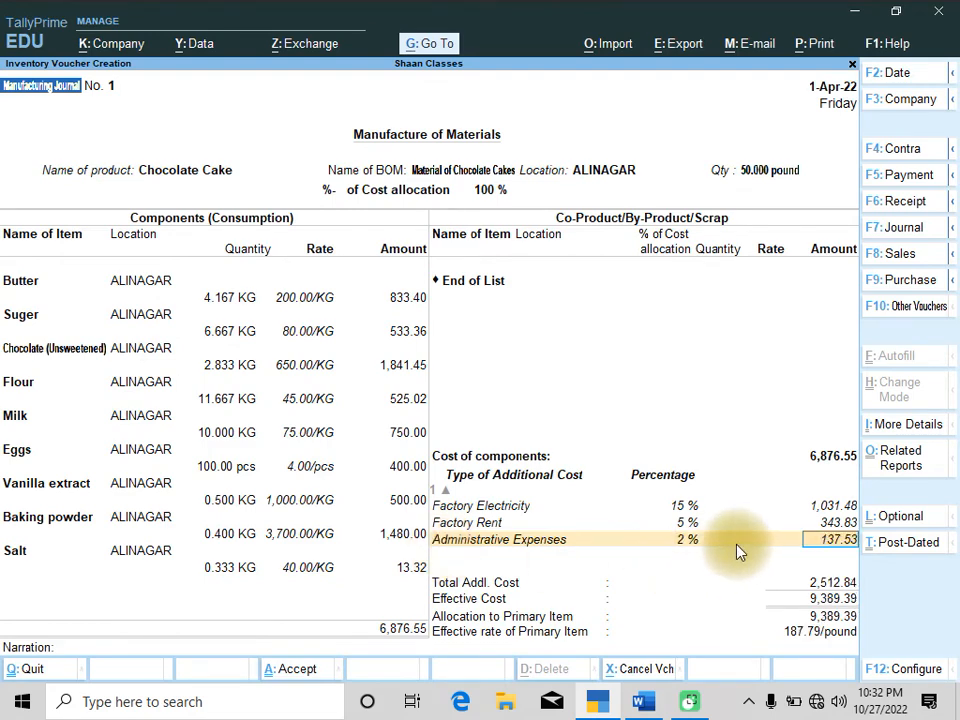
Create a Carriage Expenses ledger under Direct Expenses, copying its name from the question, and add it as an additional cost
key("alt+Tab")
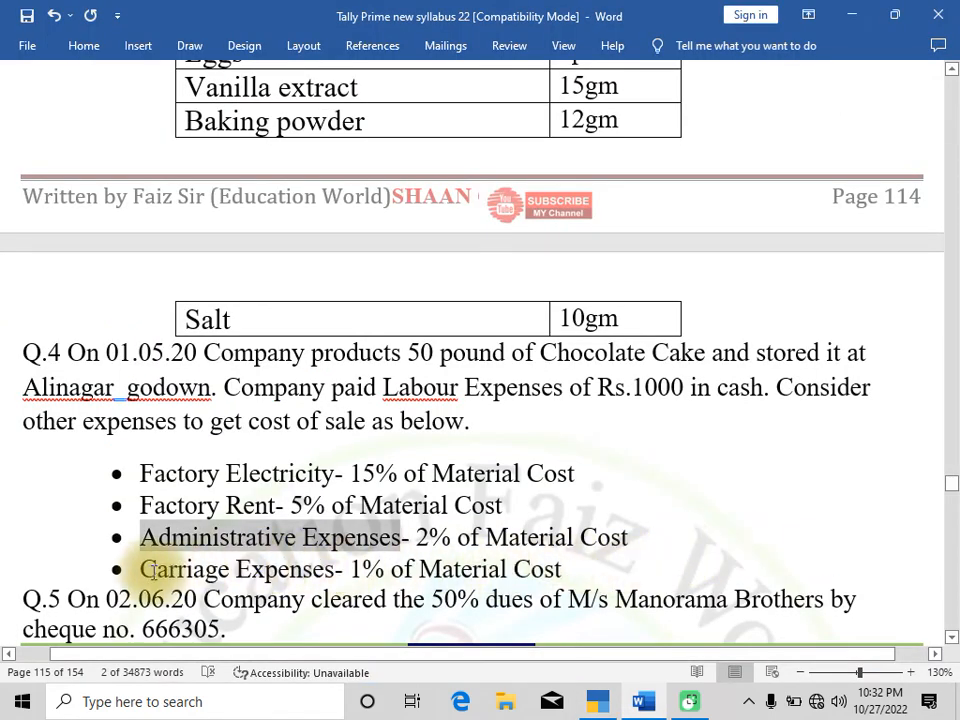
left_click_drag(152, 570, 333, 570)
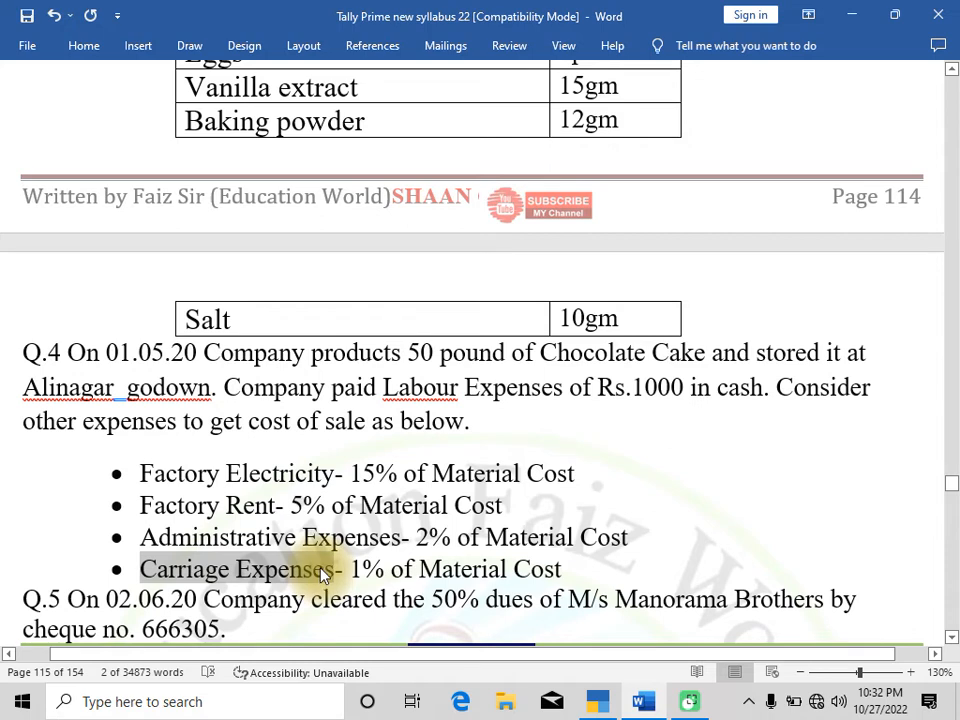
key("alt+Tab")
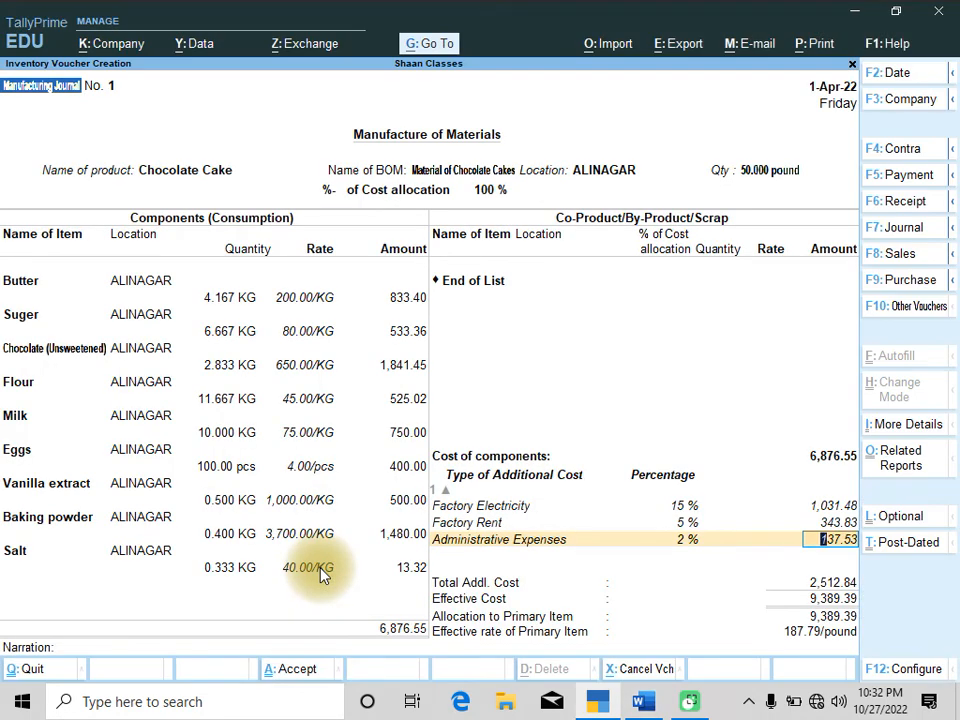
key("Return")
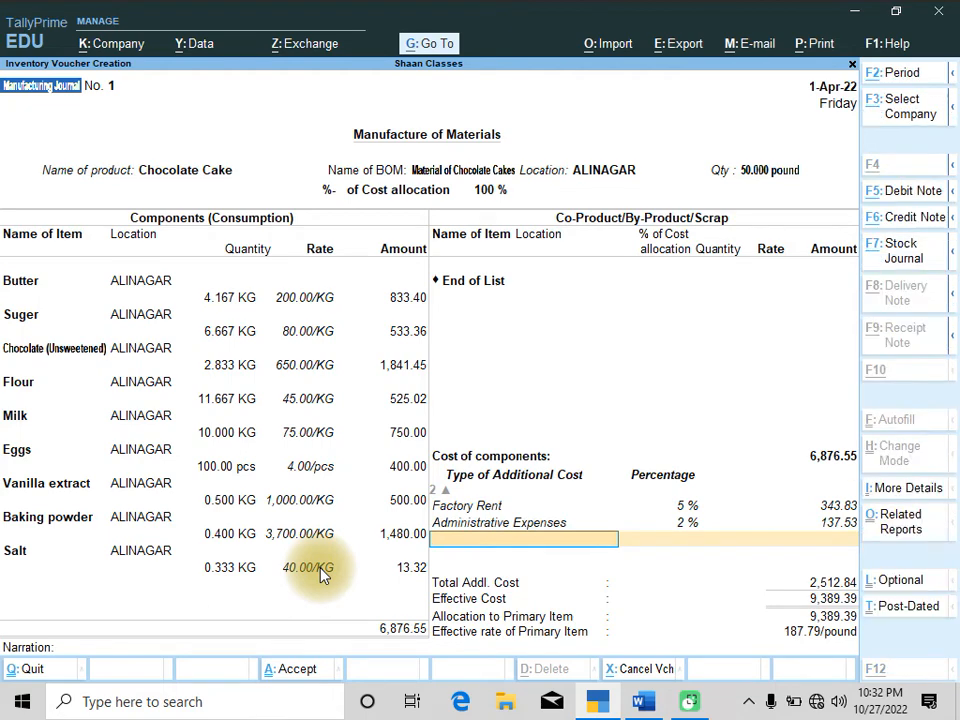
key("alt+c")
key("ctrl+alt+v")
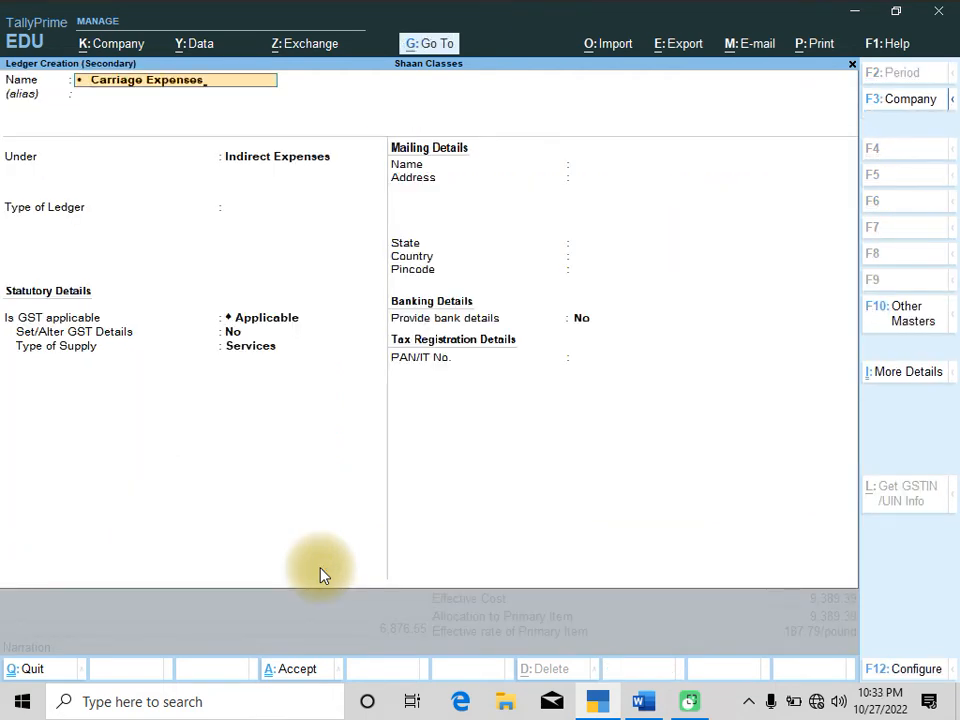
key("Home")
key("Delete")
key("Delete")
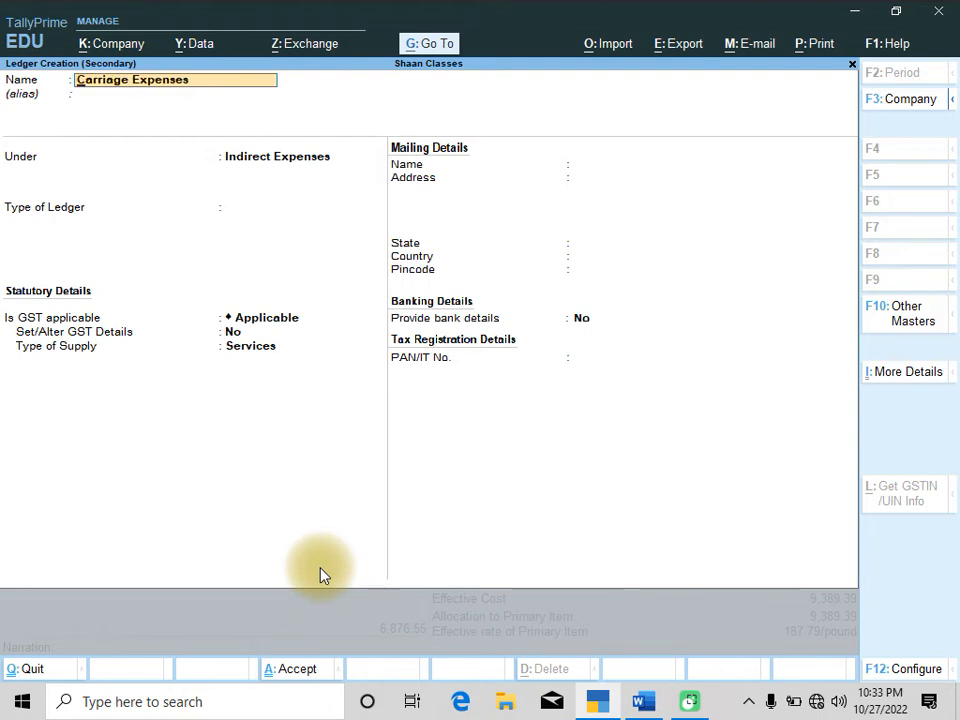
key("Return")
key("Return")
key("Up")
key("Up")
key("Up")
key("Up")
key("Up")
key("Up")
key("Up")
key("Up")
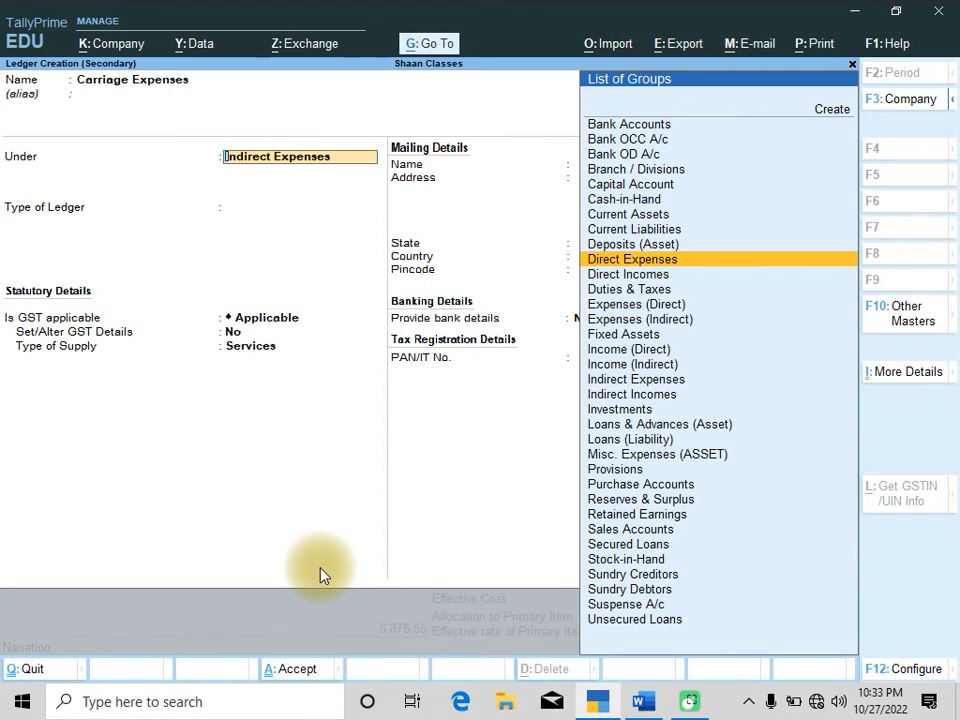
key("Return")
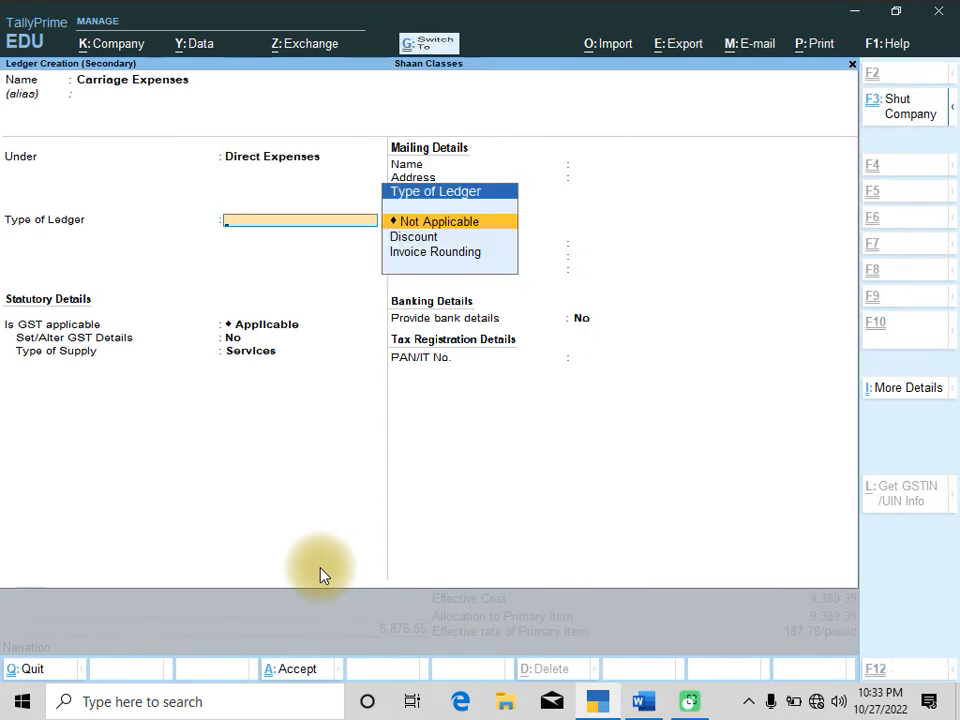
key("ctrl+a")
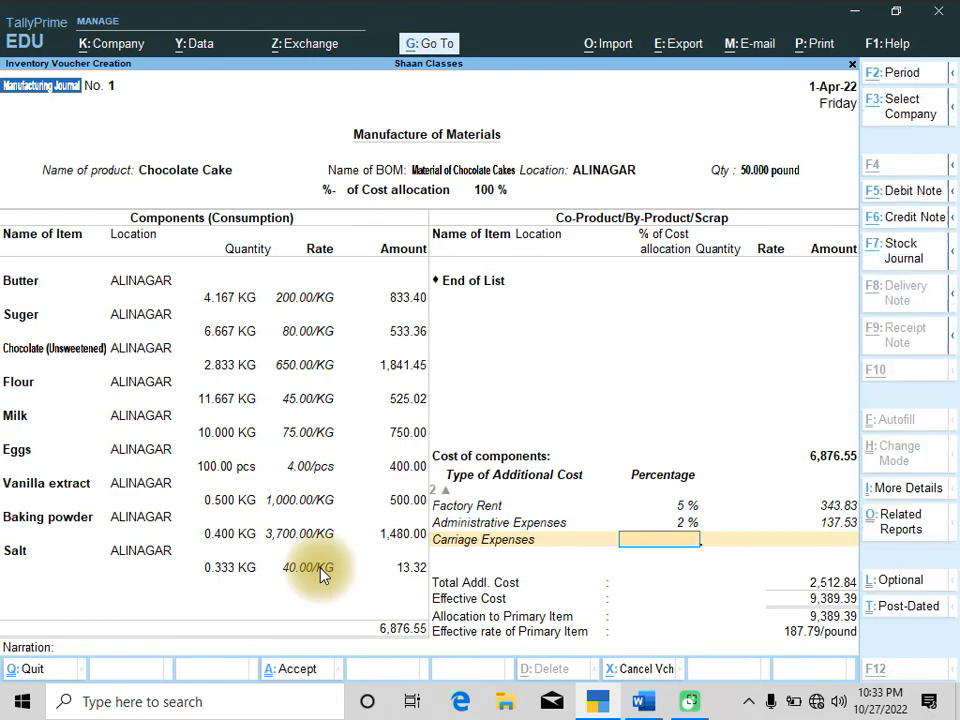
Set the Carriage Expenses percentage to 1, as given in the question
key("alt+Tab")
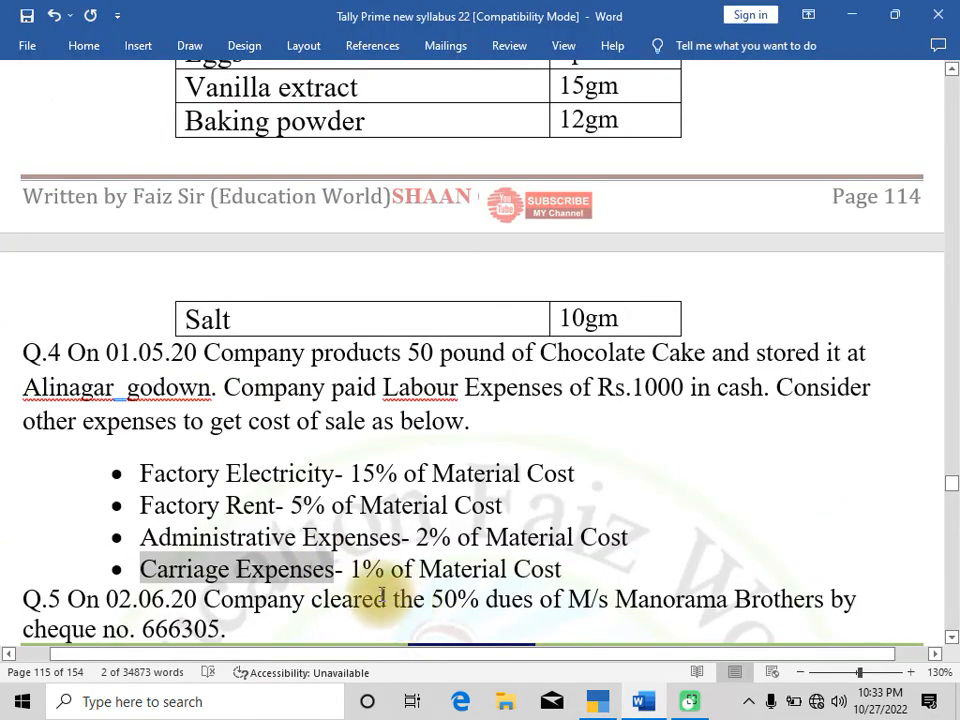
key("alt+Tab")
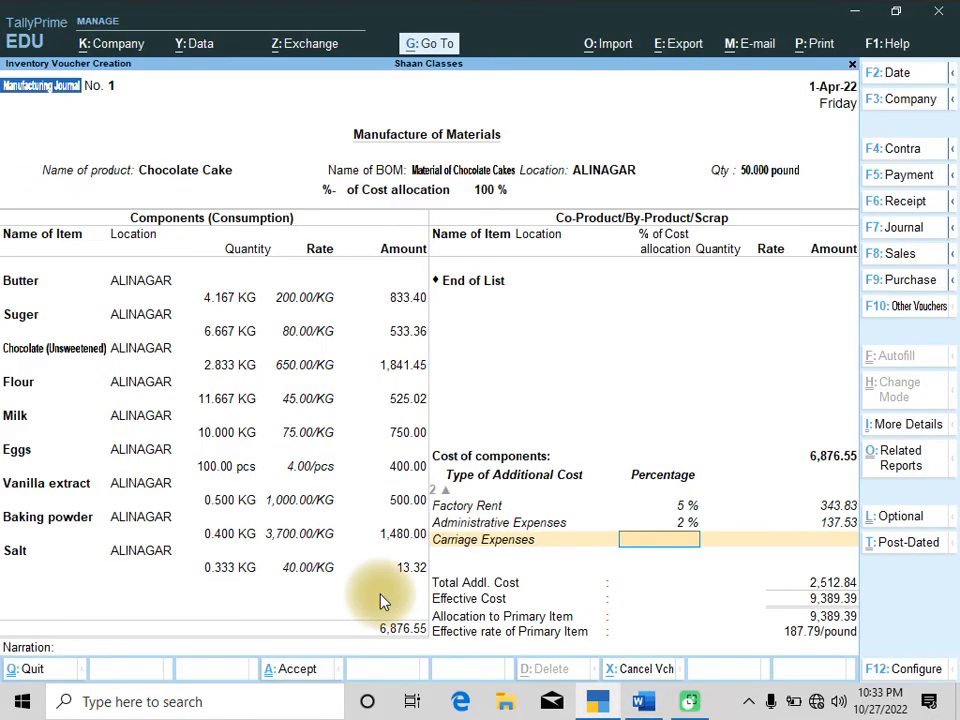
type("1")
key("Return")
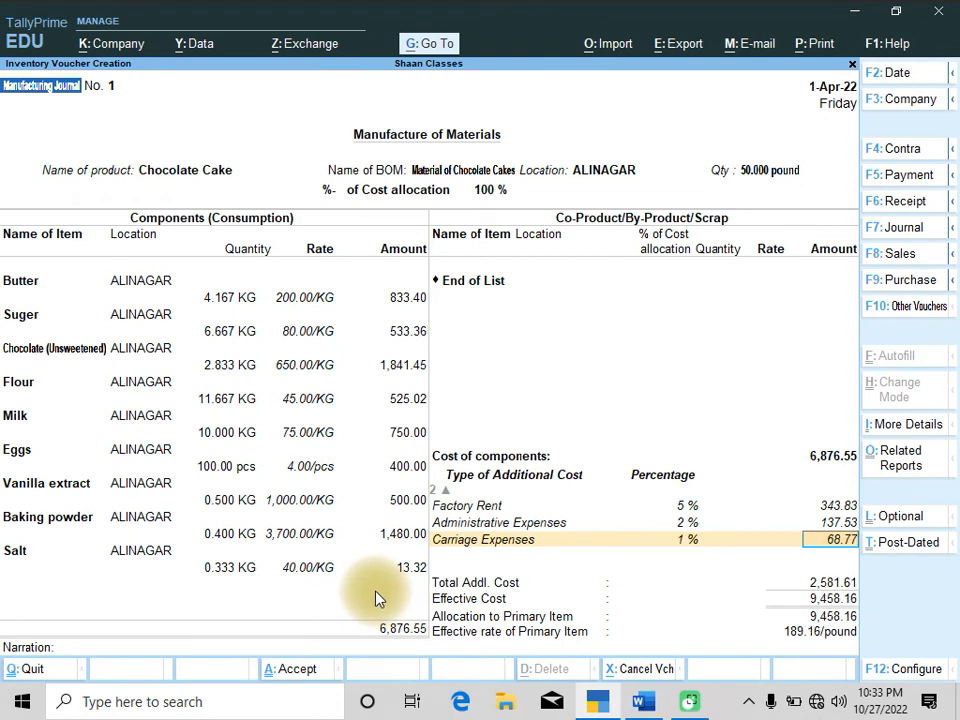
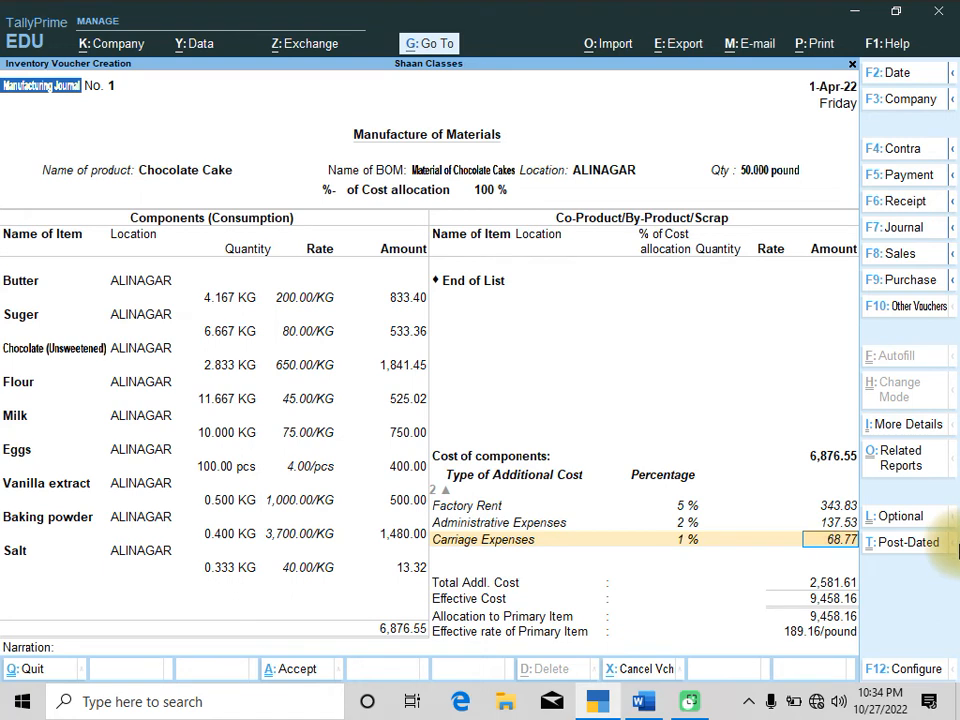
Accept and save the manufacturing journal voucher
key("Return")
key("Return")
key("Return")
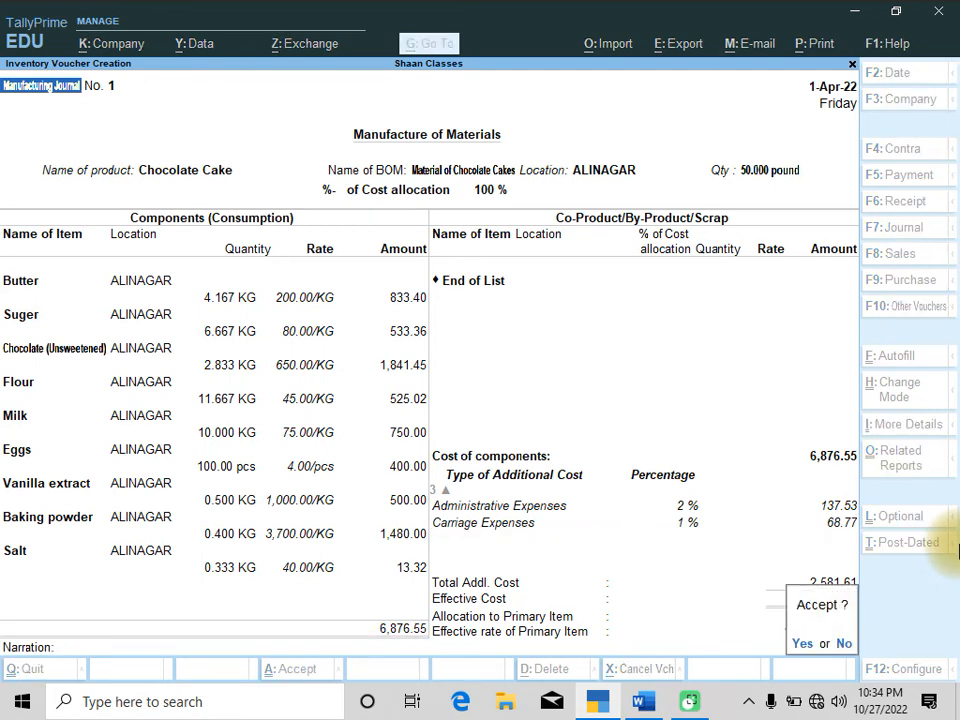
key("y")
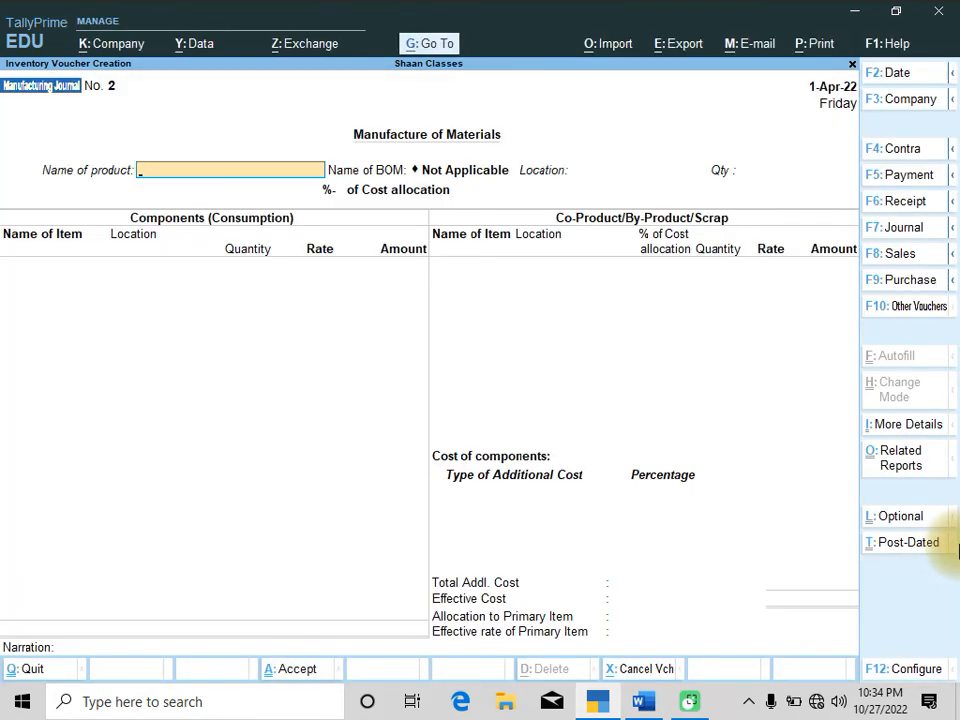
Switch to the question document and read Q.5 before returning
key("alt+Tab")
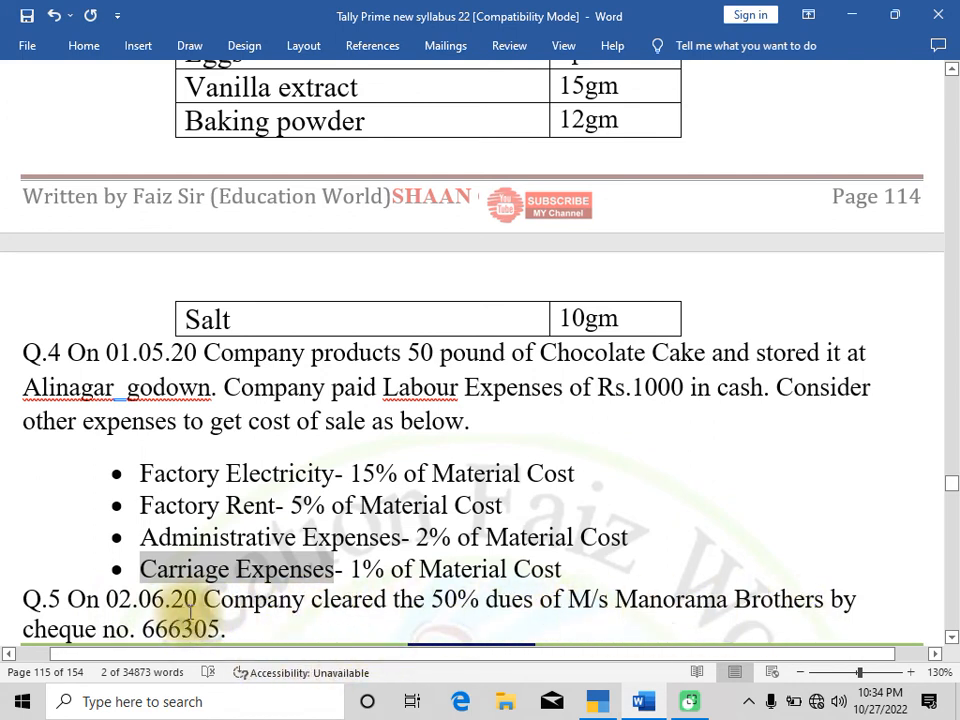
scroll(322, 602, "up", 1)
scroll(322, 602, "down", 3)
scroll(231, 514, "up", 3)
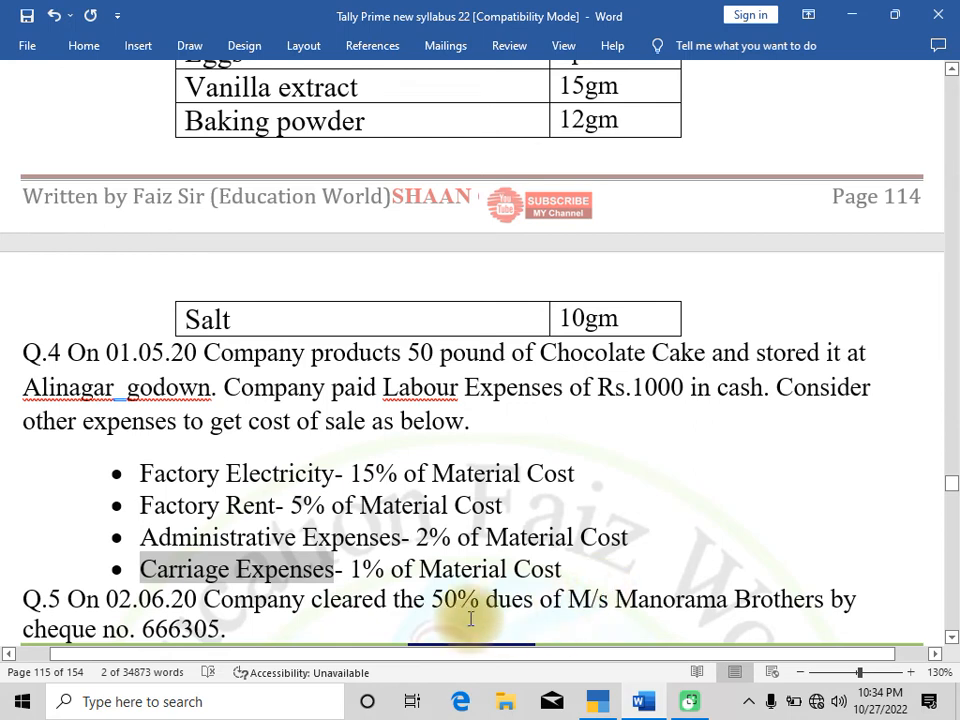
key("alt+Tab")
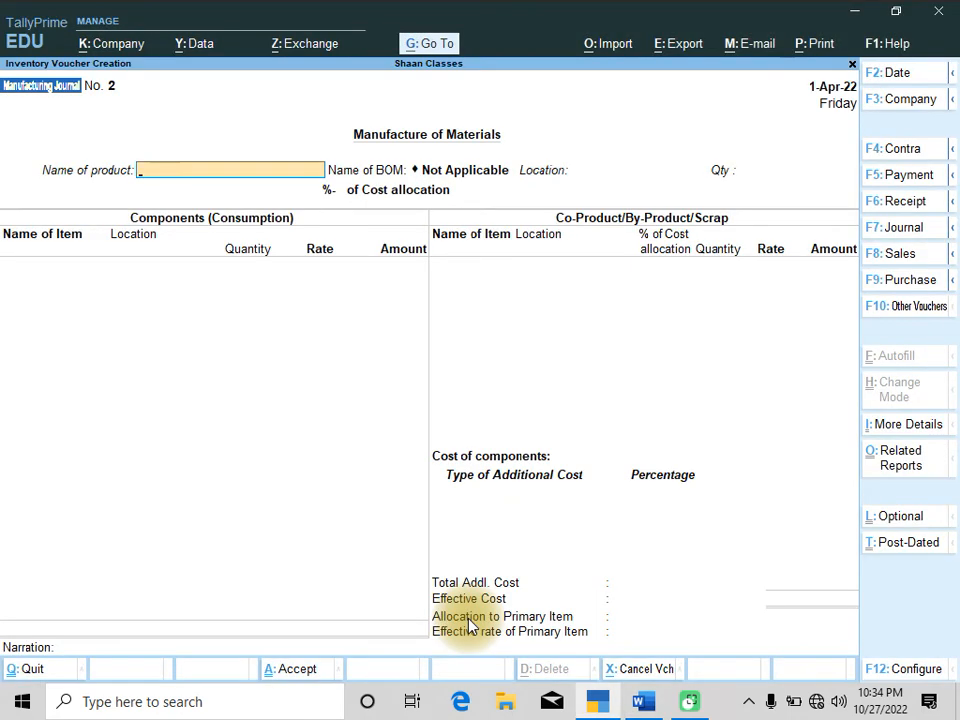
Open the detailed Balance Sheet and drill into Sundry Creditors down to the MANORMA BROTHER ledger vouchers
key("Escape")
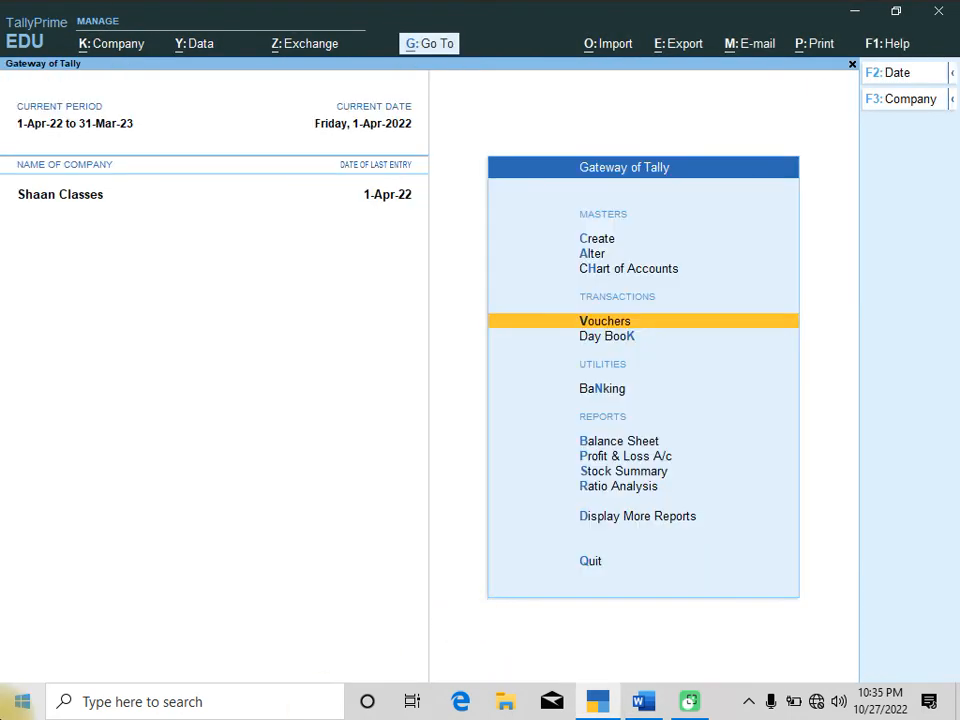
key("Down")
key("Down")
key("Down")
key("Down")
key("Up")
key("Return")
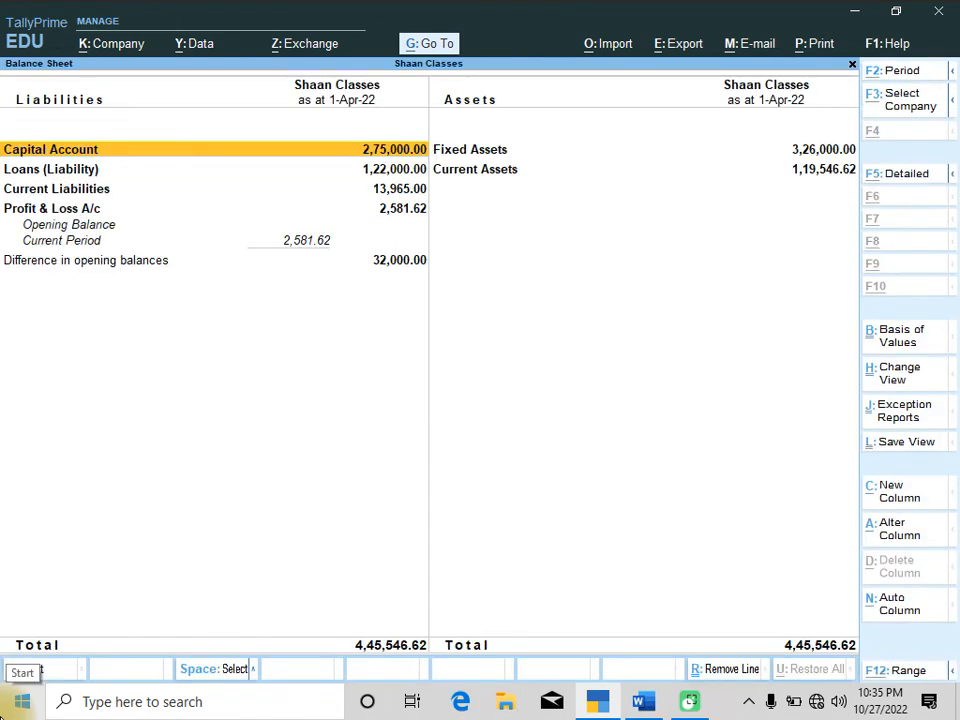
key("alt+F5")
key("Down")
key("Down")
key("Down")
key("Down")
key("Down")
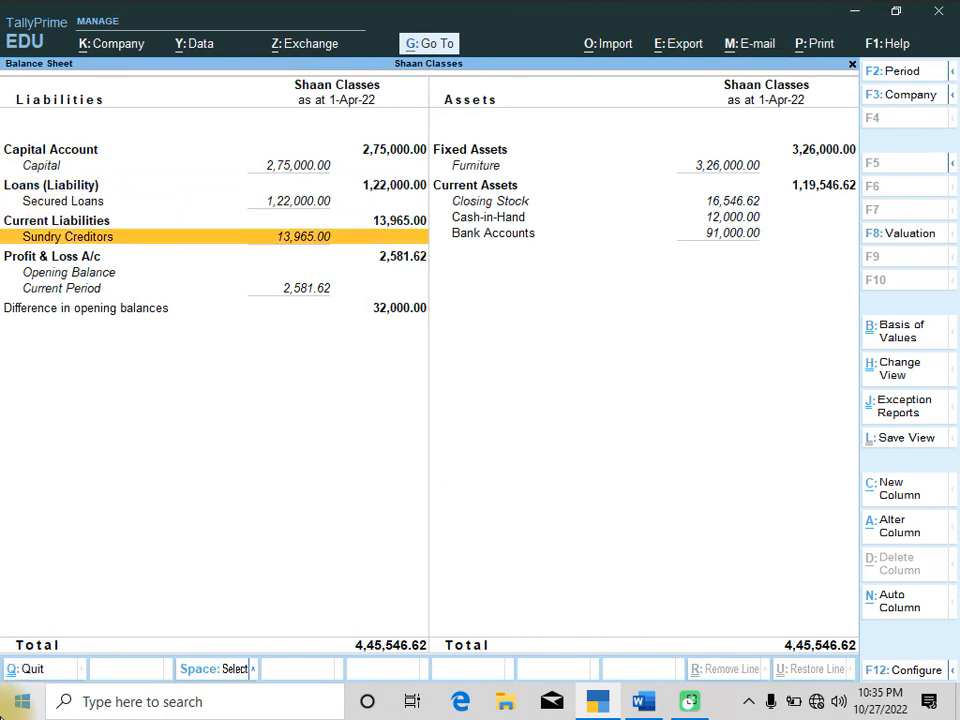
key("Return")
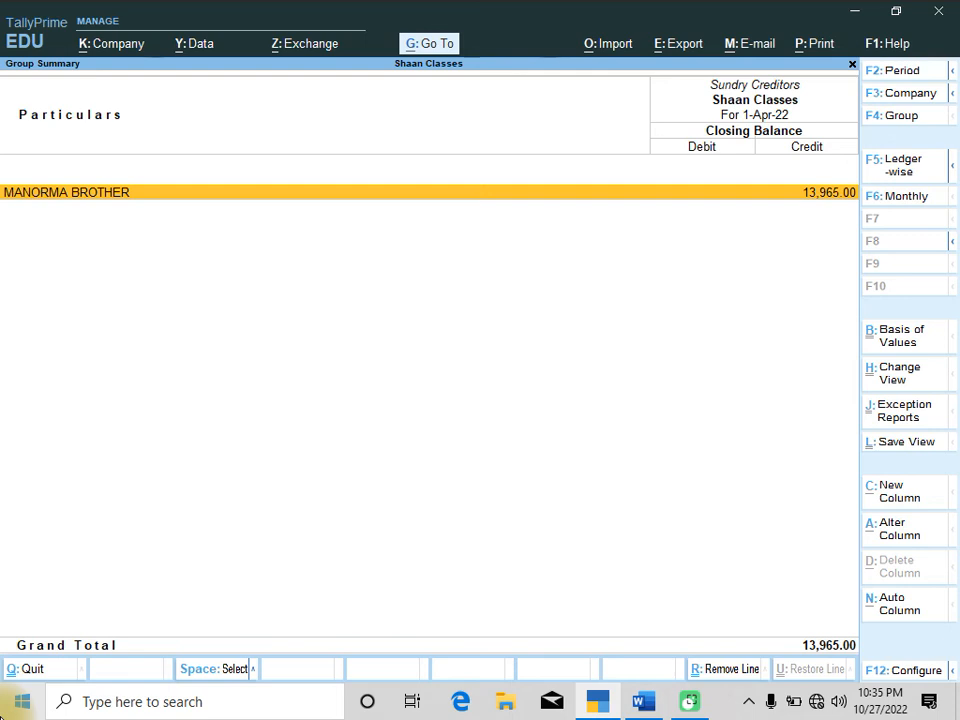
key("Return")
key("Return")
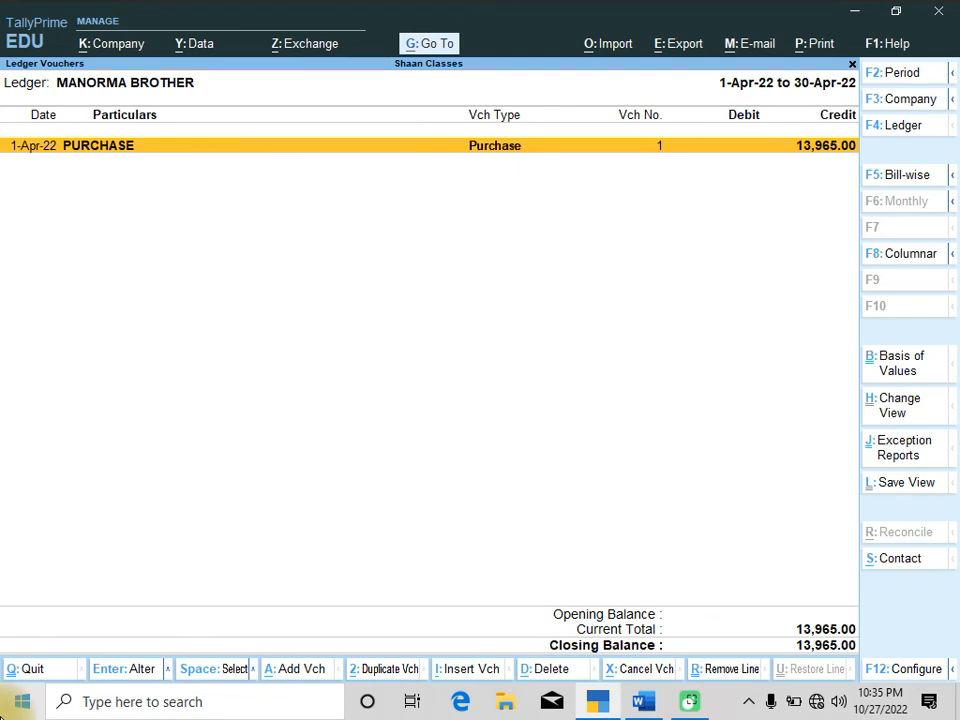
In the question document, change the Q.5 date to 02.06.22 and the Q.4 date to 01.05.22
key("alt+Tab")
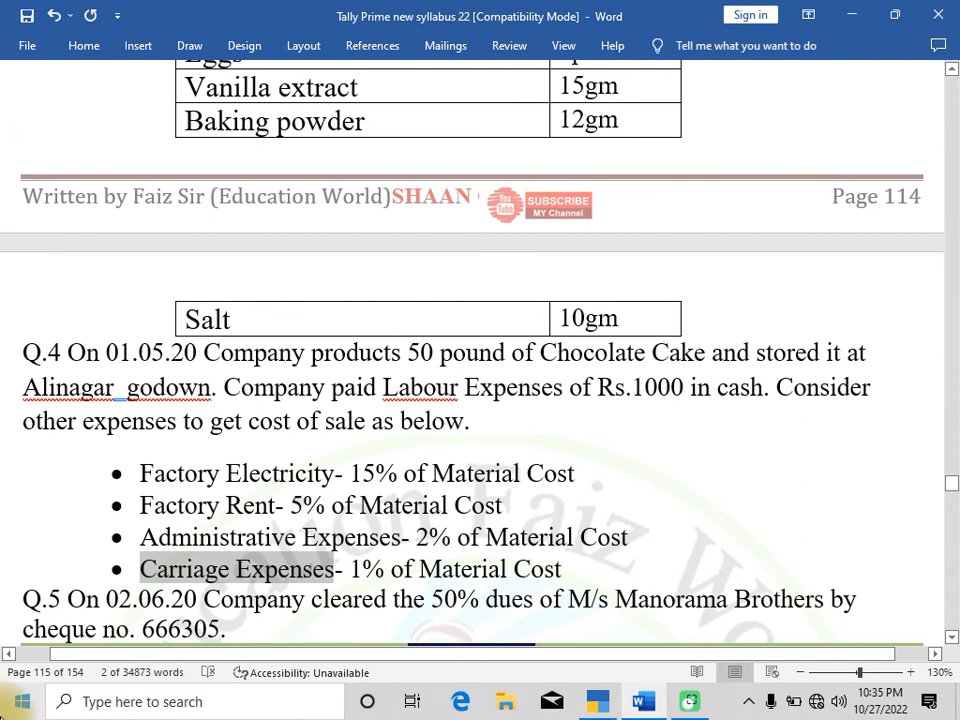
left_click(190, 604)
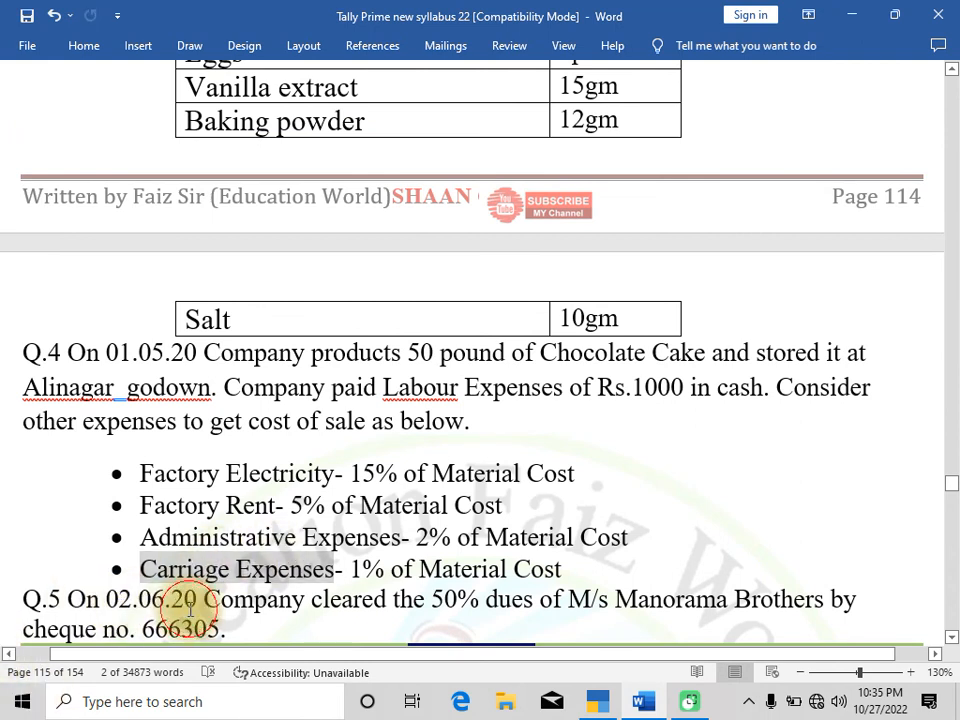
key("BackSpace")
type("2")
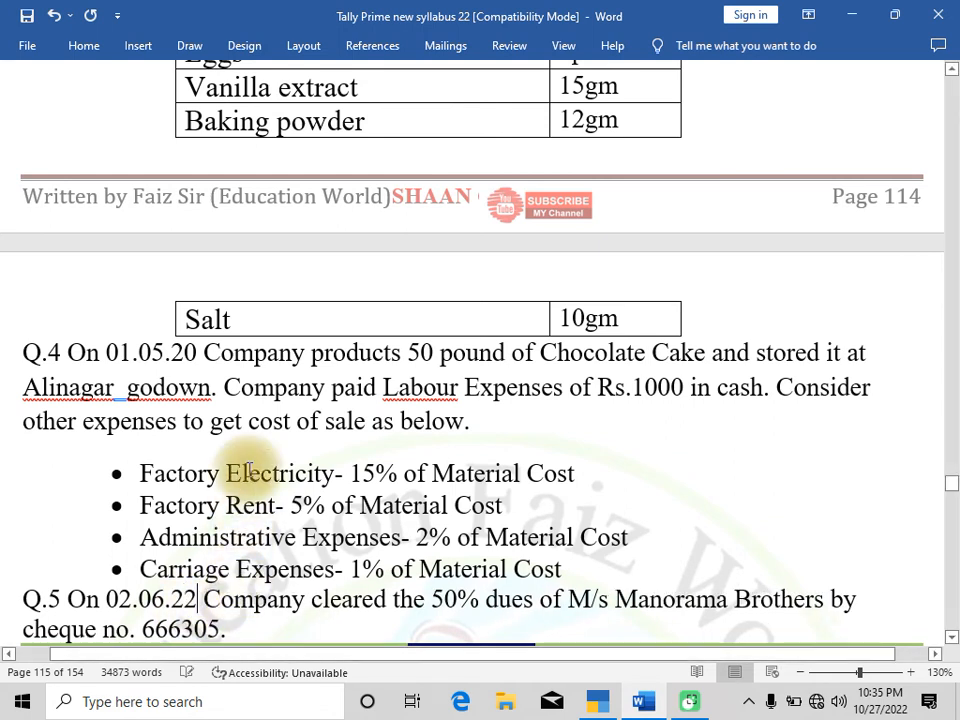
left_click(203, 352)
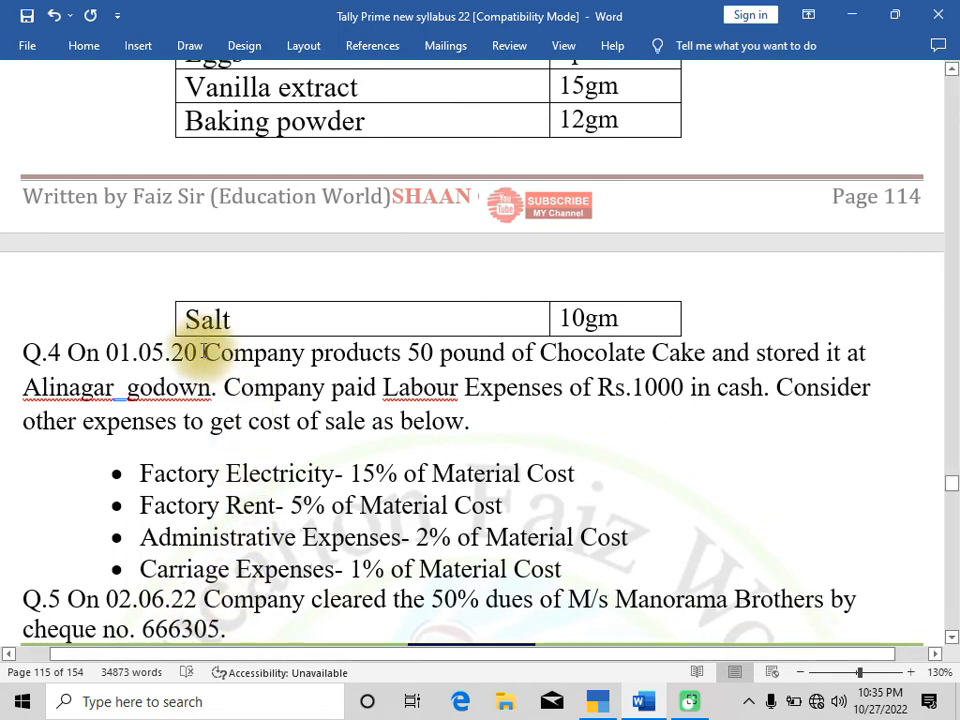
key("BackSpace")
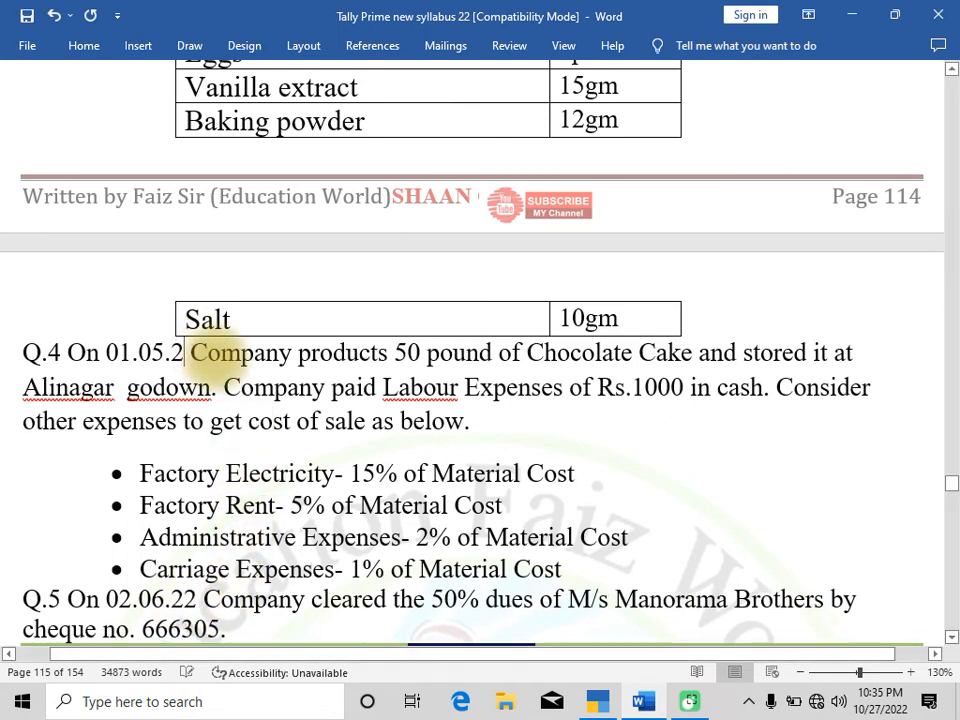
type("2")
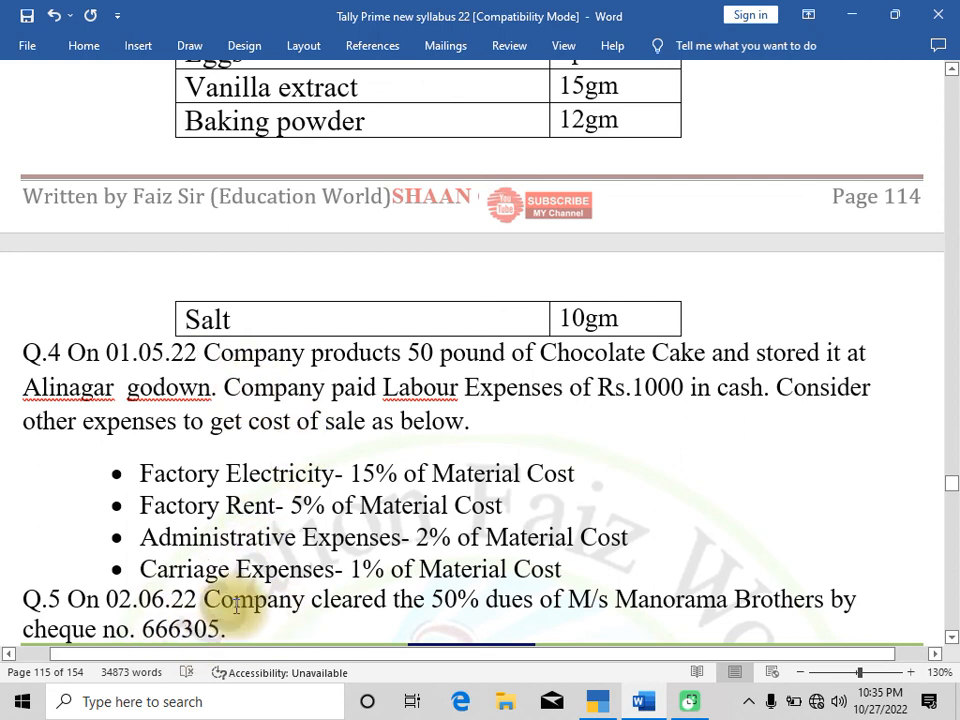
Select the cheque number 666305 in Q.5 and switch back to Tally
left_click(143, 632)
left_click_drag(143, 632, 207, 512)
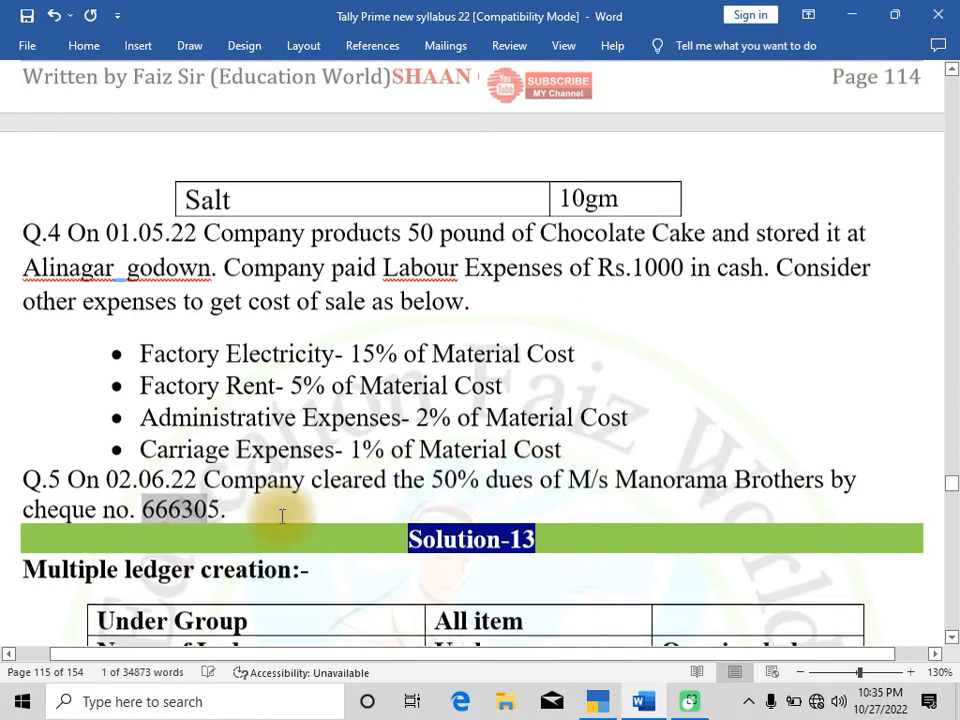
scroll(282, 515, "up", 4)
scroll(278, 490, "down", 2)
left_click(145, 620)
left_click_drag(144, 621, 218, 620)
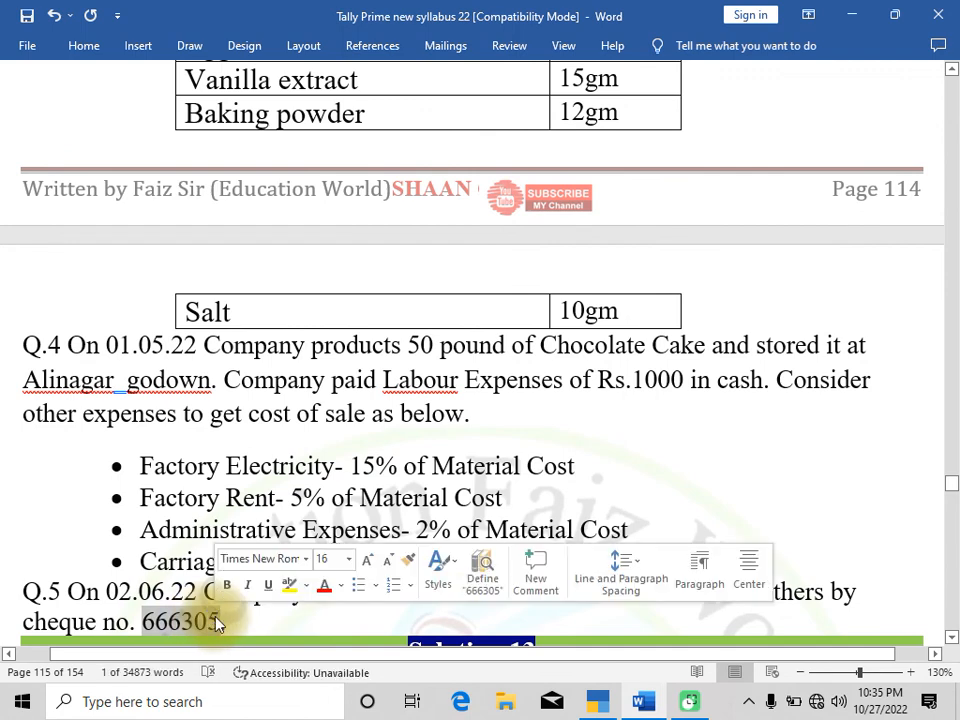
key("alt+Tab")
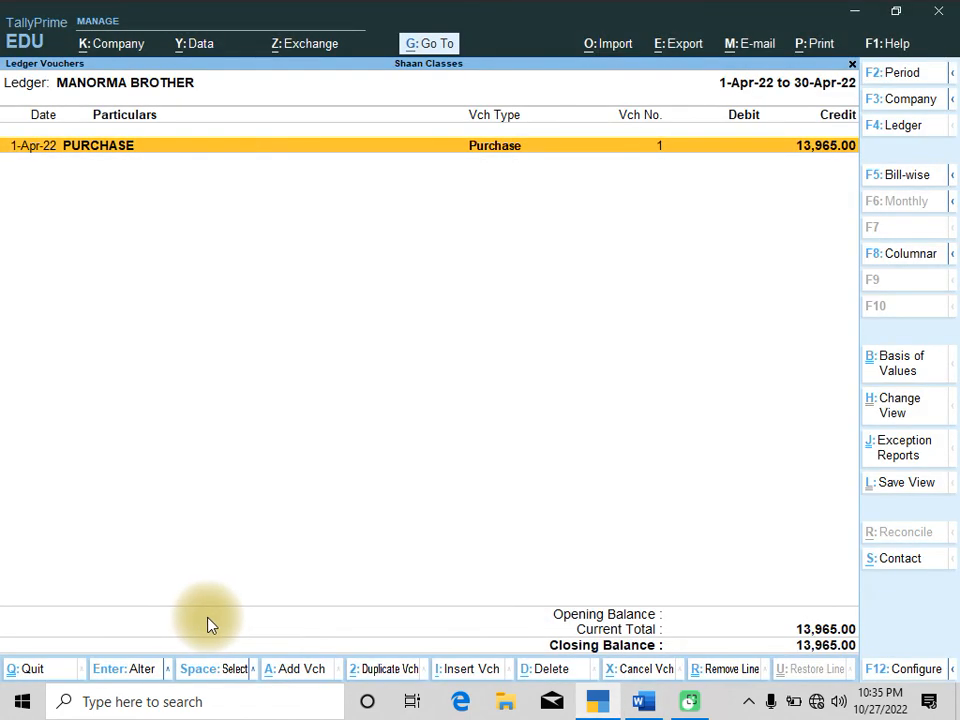
Return to the Gateway and open a new Payment voucher
key("Escape")
key("Escape")
key("Escape")
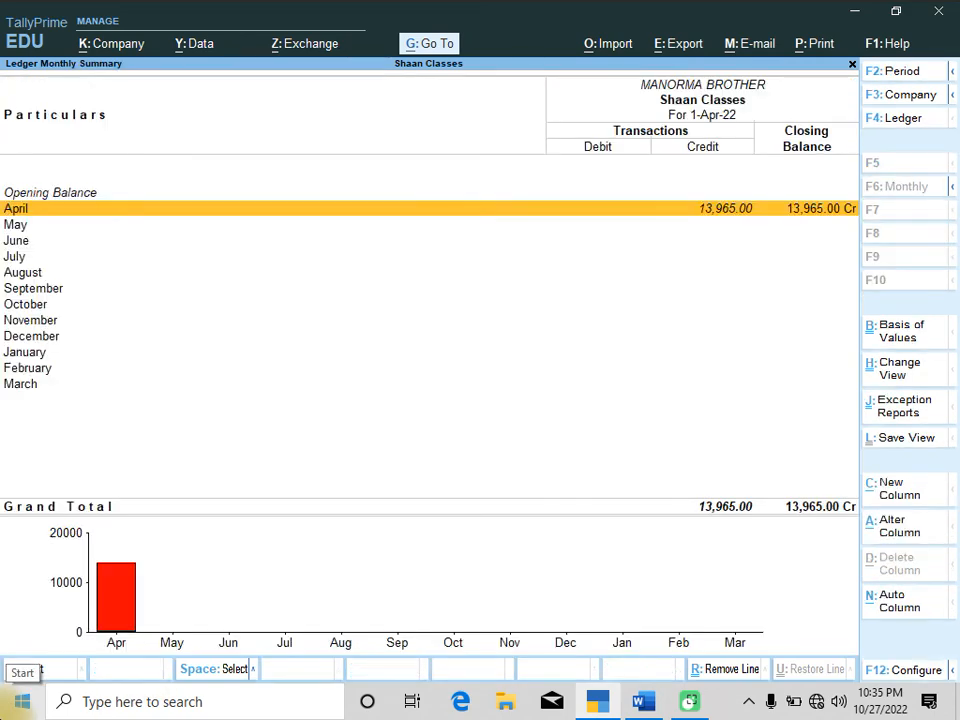
key("Escape")
key("v")
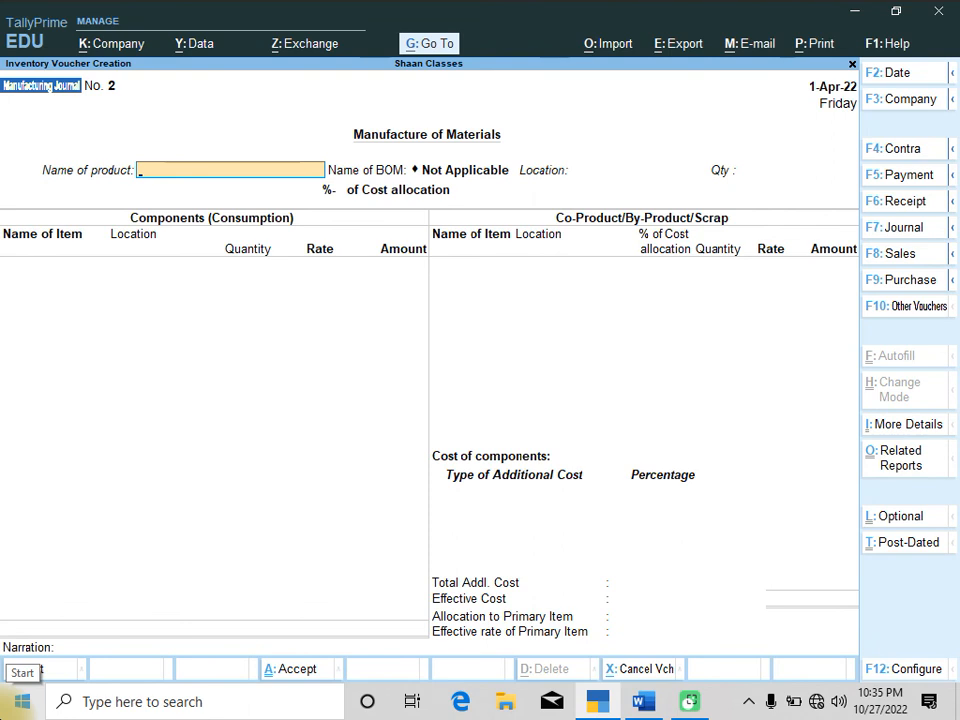
key("F5")
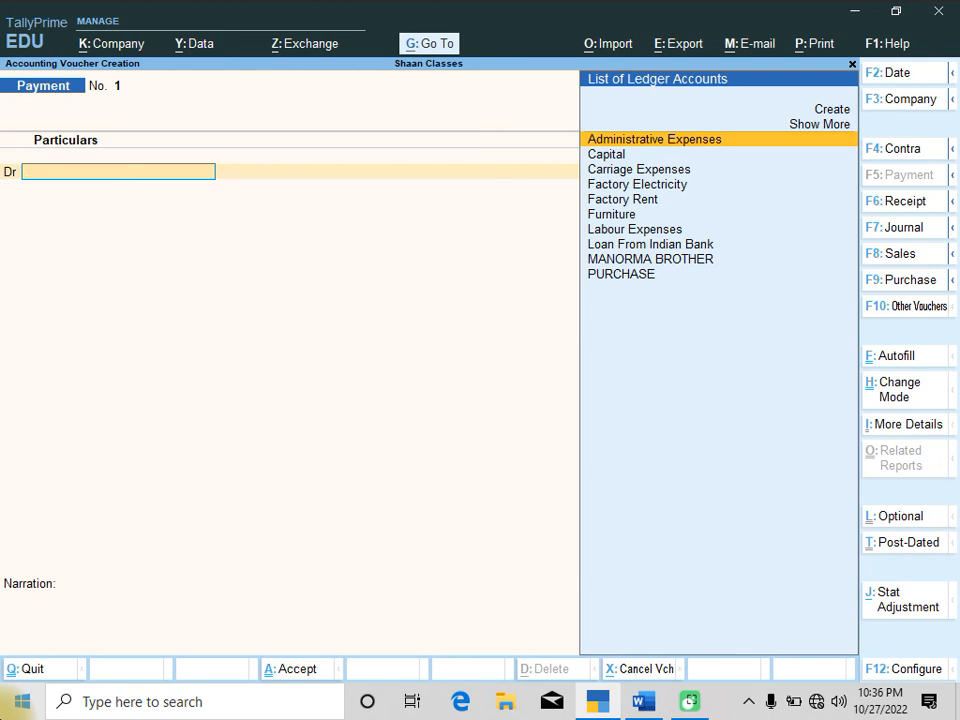
Set the payment voucher date to 2-6-2022
key("Down")
key("Down")
key("Down")
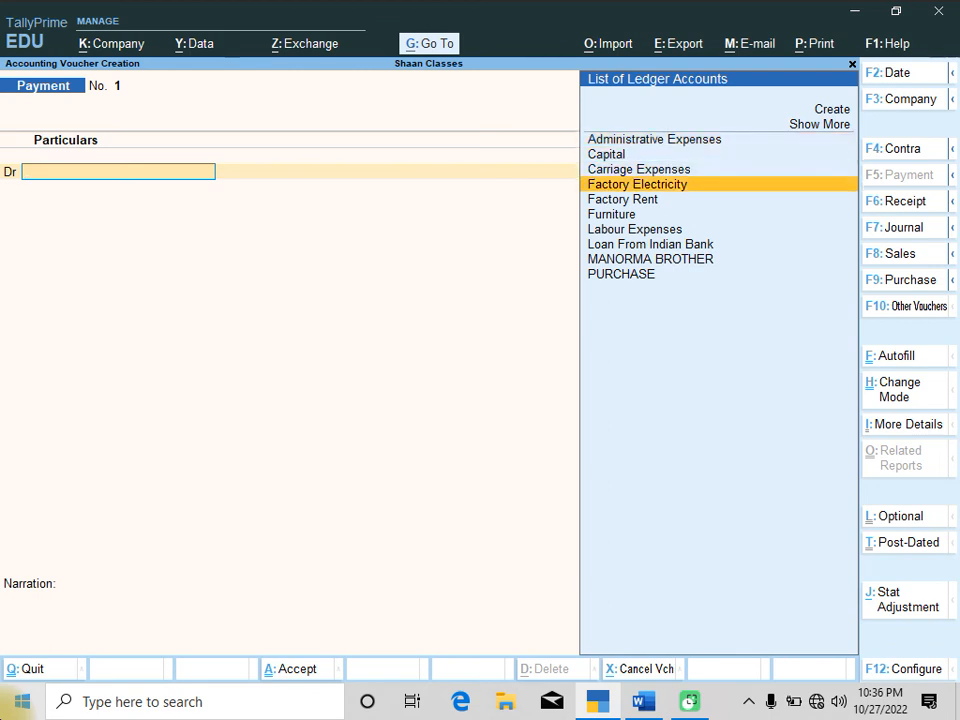
key("F2")
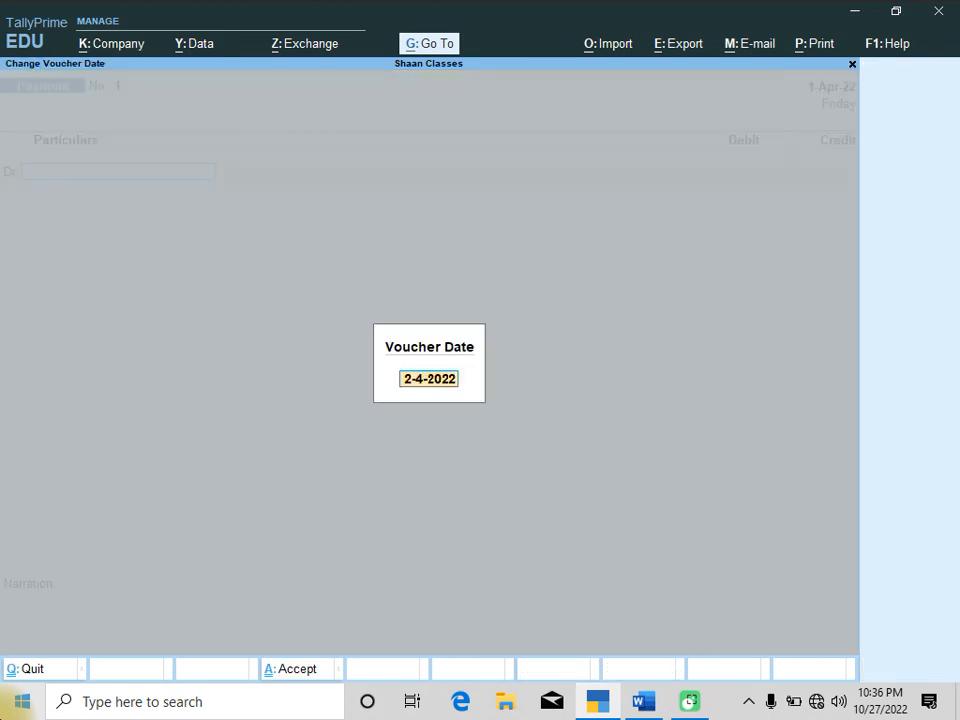
type("2-6-2022")
key("Return")
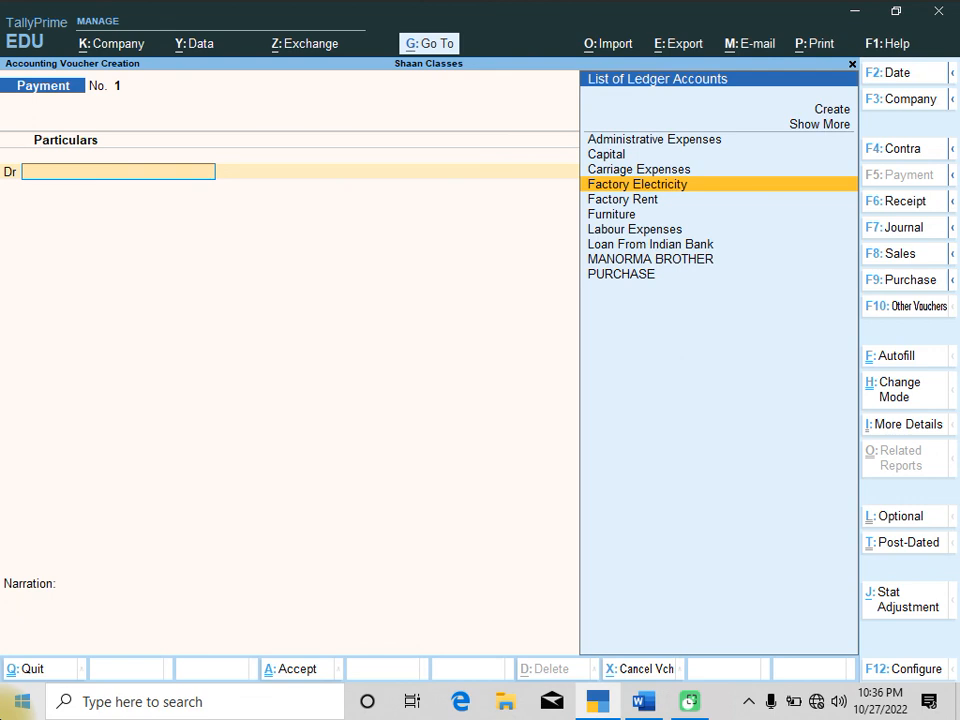
Debit the MANORMA BROTHER ledger in the payment
key("Down")
key("Down")
key("Down")
key("Down")
key("Down")
key("Return")
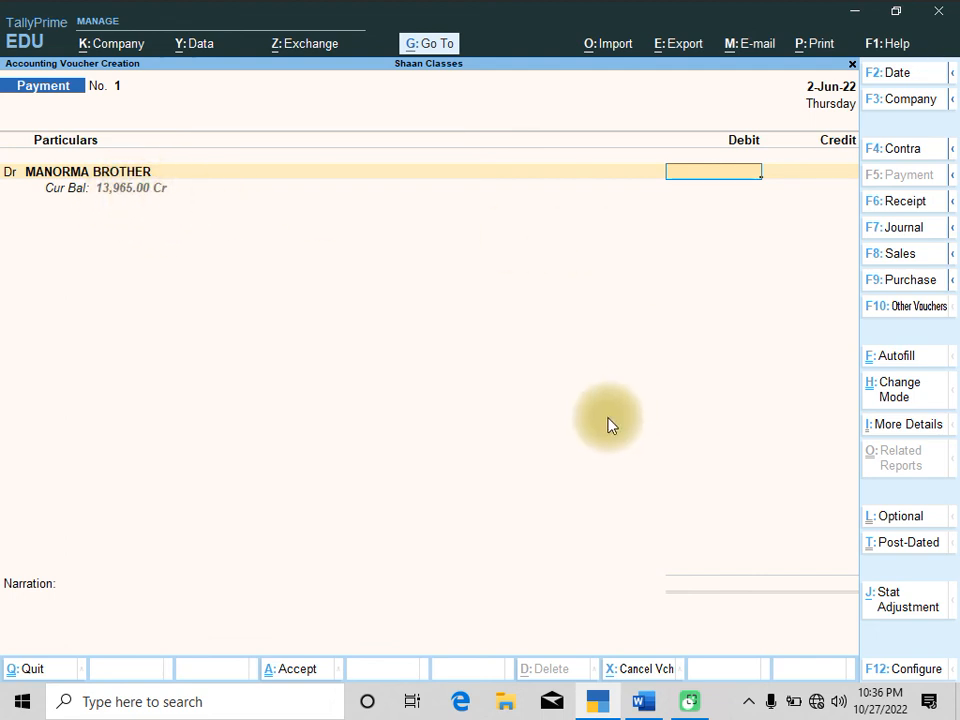
Calculate 13965/2 with the calculator and enter 6,982.50 as the debit amount
key("alt")
key("ctrl+n")
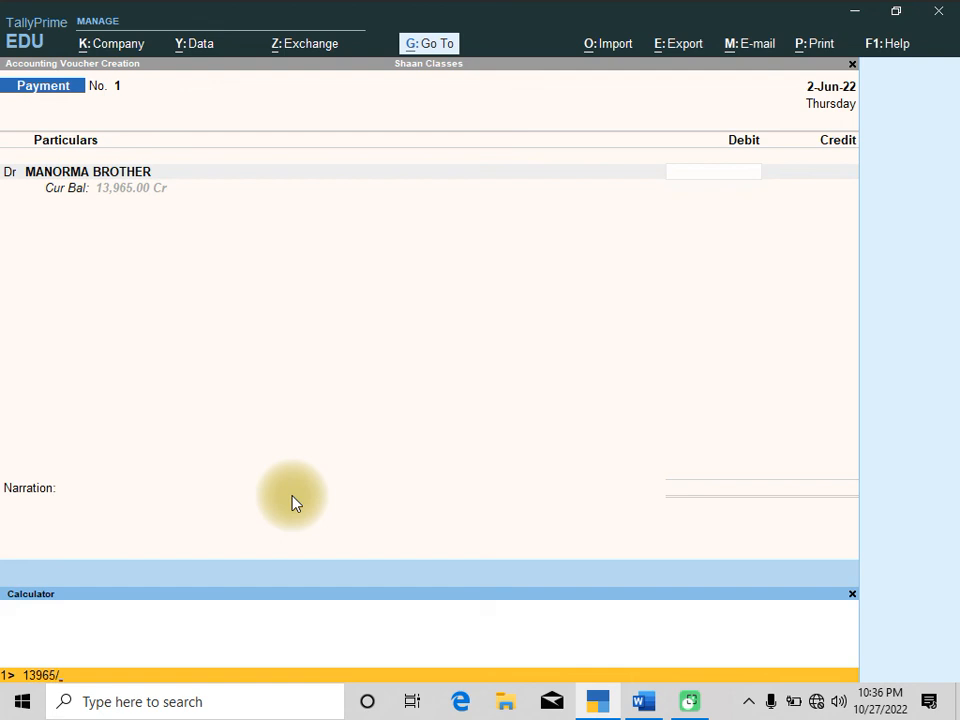
key("Return")
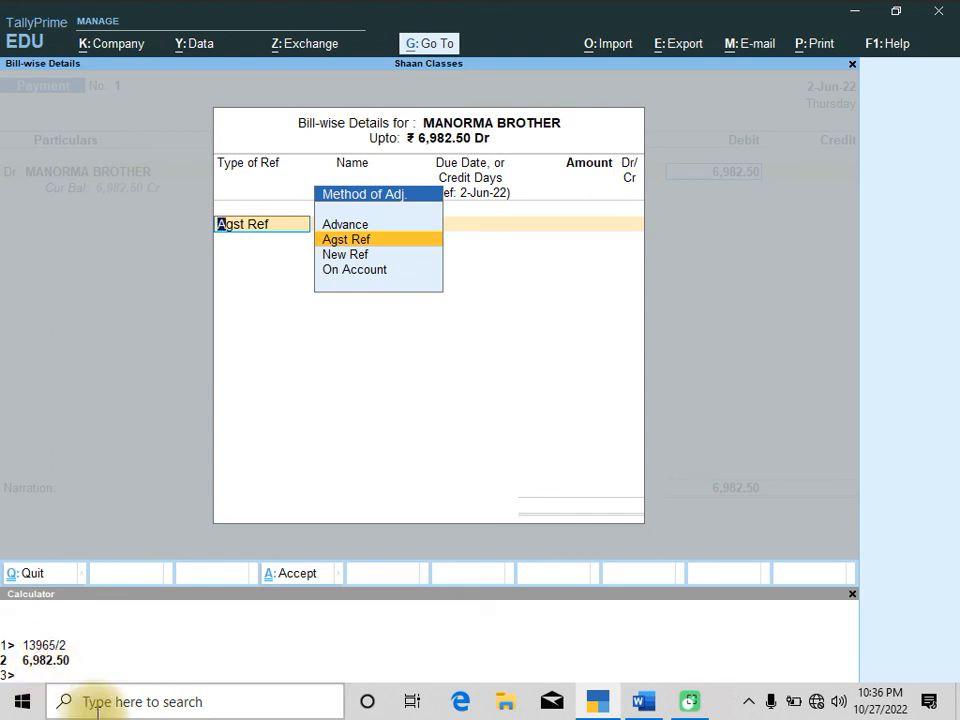
Adjust the amount Agst Ref against the pending bill GB/BIIL/088/22-23
key("Return")
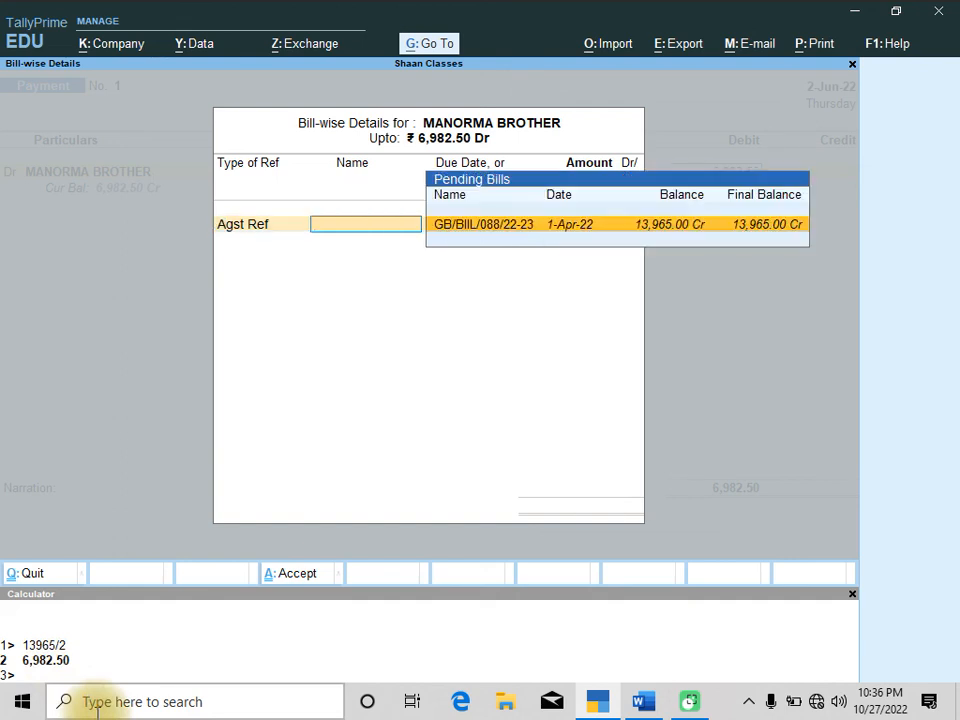
key("Return")
key("Return")
key("Return")
key("Return")
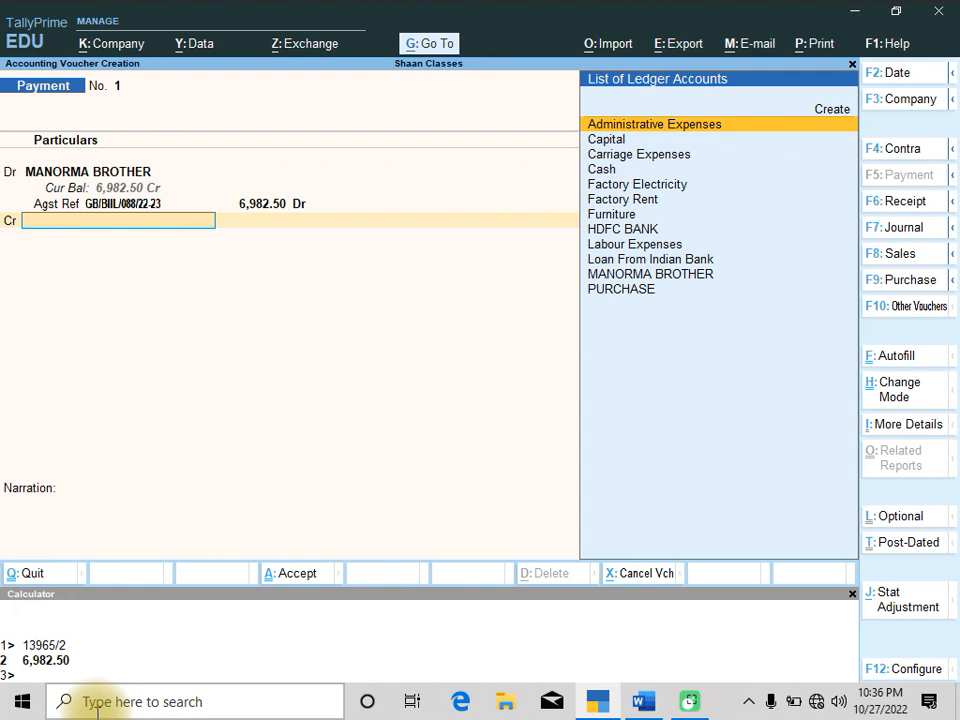
Credit the HDFC BANK ledger for the payment amount
key("Down")
key("Down")
key("Down")
key("Down")
key("Down")
key("Down")
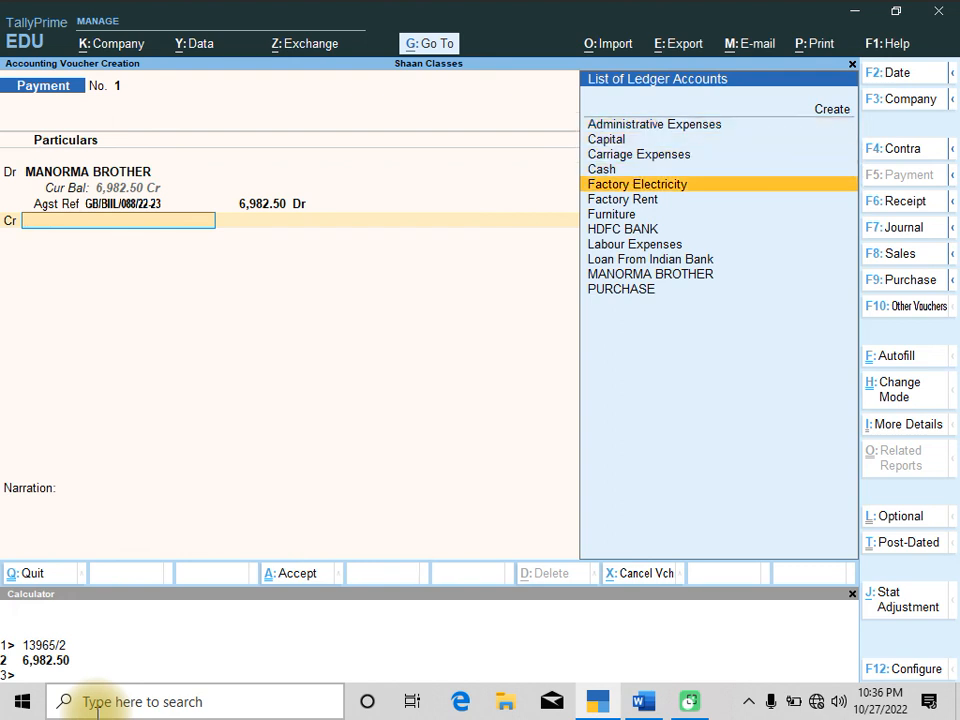
key("Down")
key("Return")
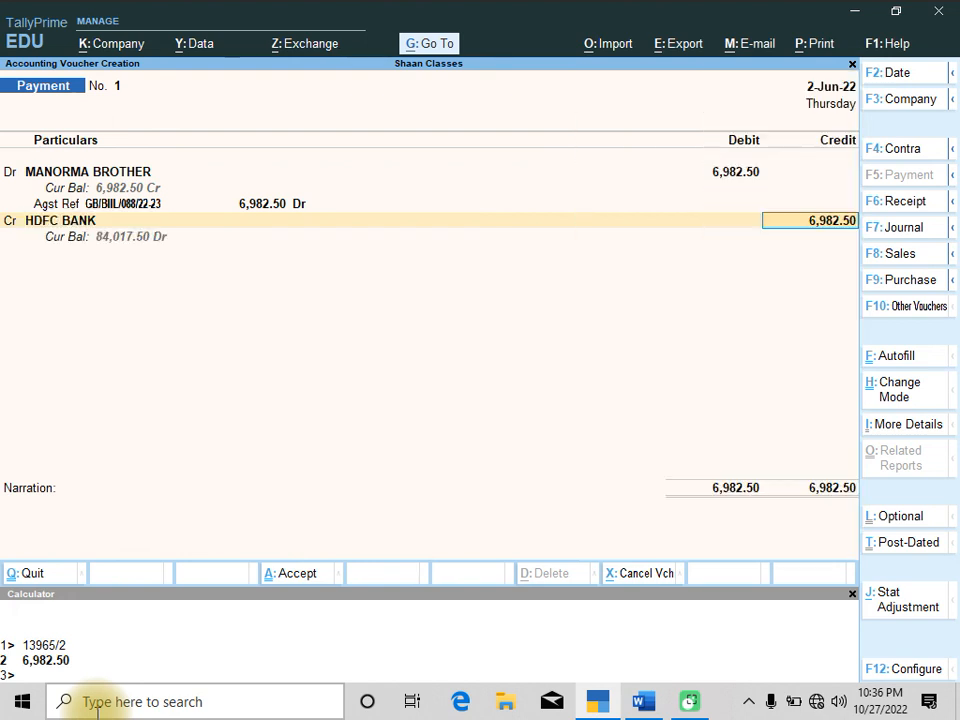
Enter cheque number 666305 in the bank allocation and save the payment voucher
key("Return")
key("Return")
key("Return")
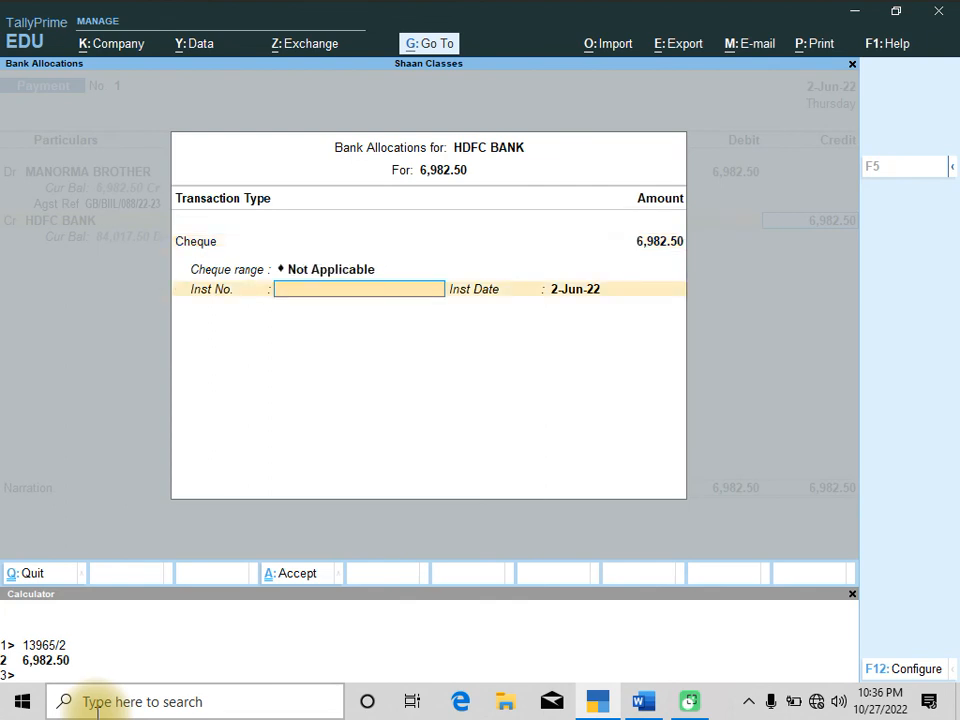
type("666305")
key("Return")
key("Return")
key("Return")
key("Return")
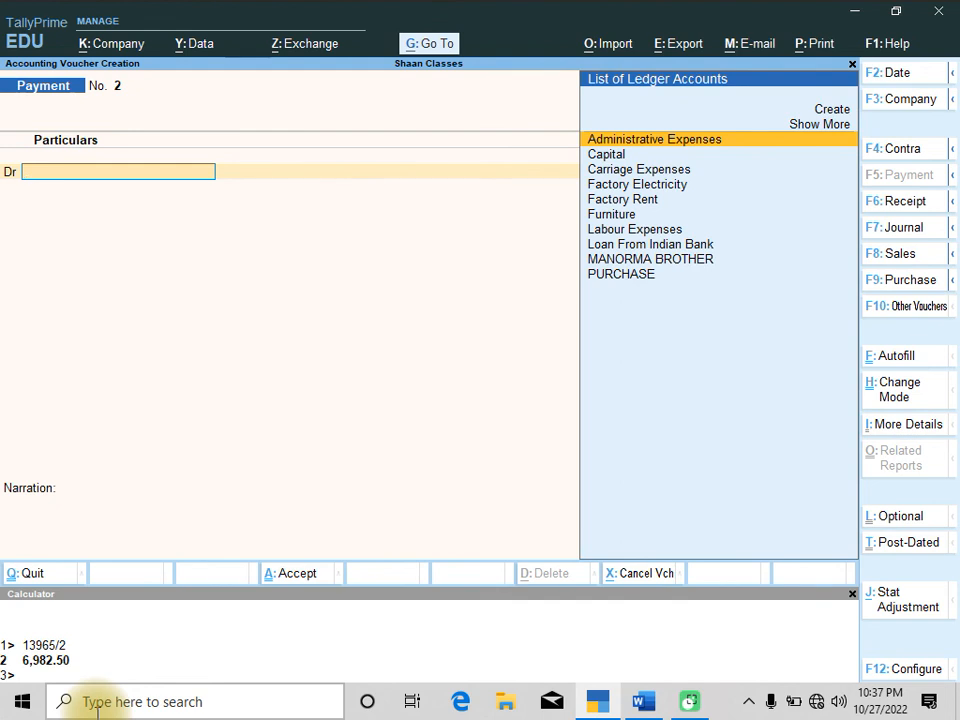
Close the calculator and the voucher screen, then open the Balance Sheet
key("ctrl+n")
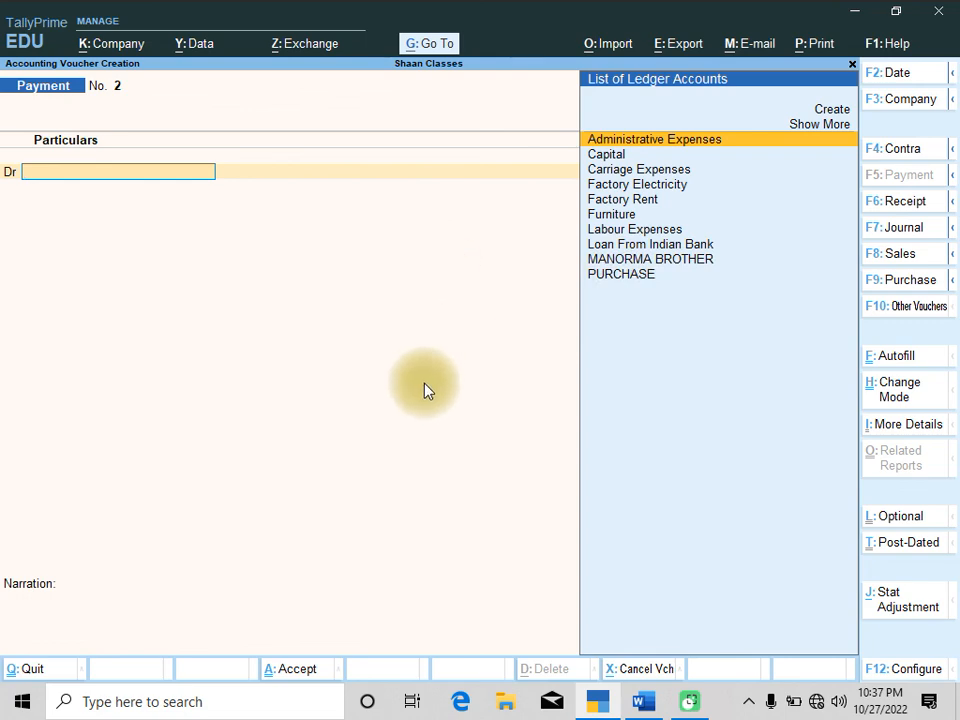
key("Escape")
key("y")
key("Down")
key("Down")
key("Down")
key("Return")
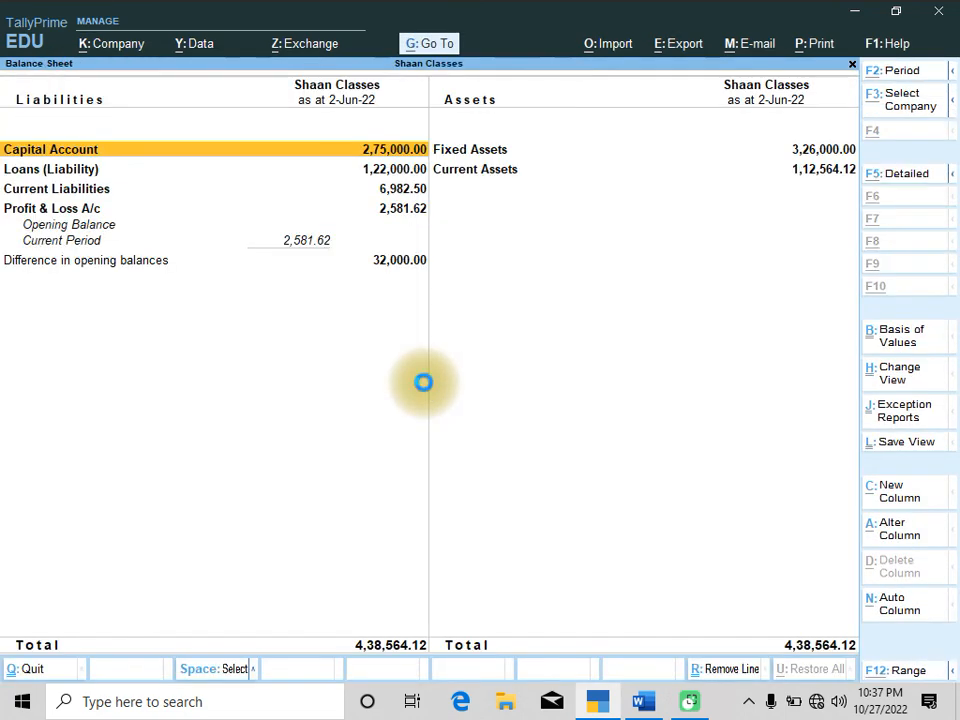
Expand the Balance Sheet and open the Sundry Creditors group summary
key("alt+F5")
key("Down")
key("Down")
key("Down")
key("Down")
key("Down")
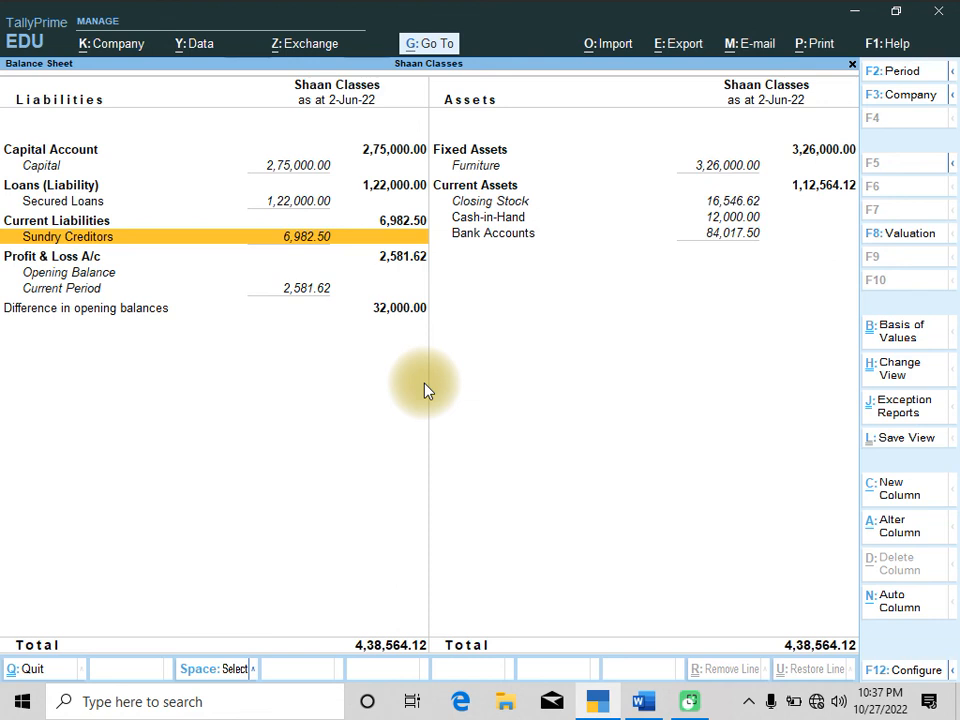
key("Return")
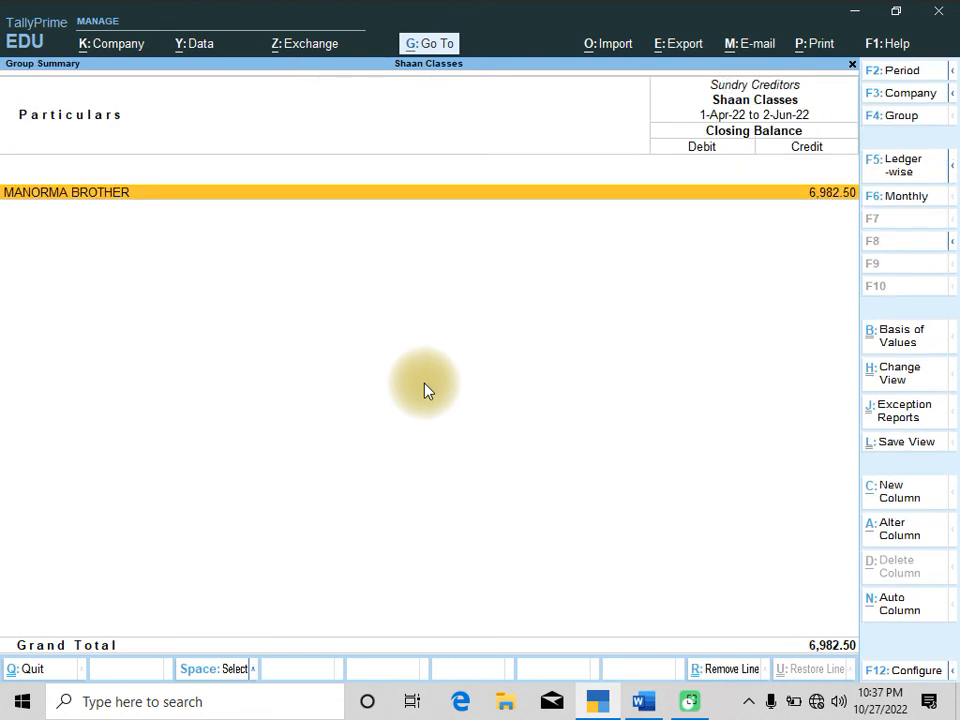